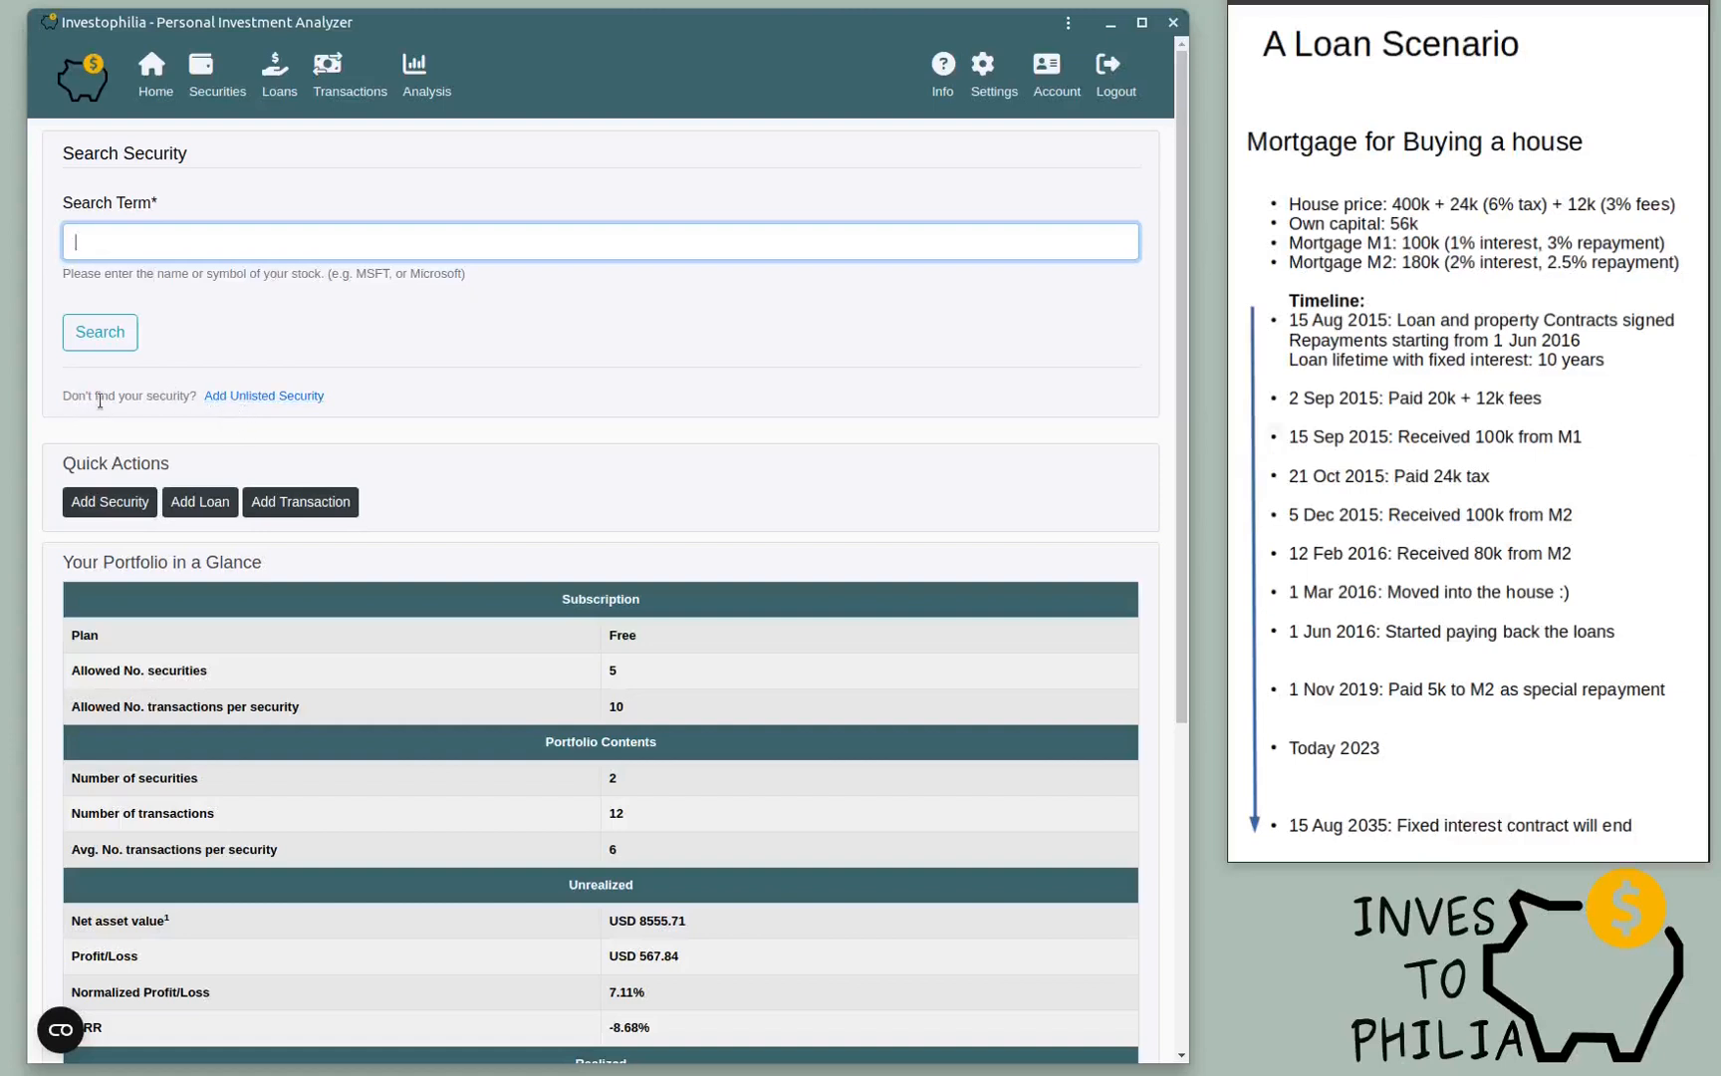
# Step: Start an unlisted security with symbol House 1, type Unlisted, and a name giving the house's street address
pyautogui.click(278, 396)
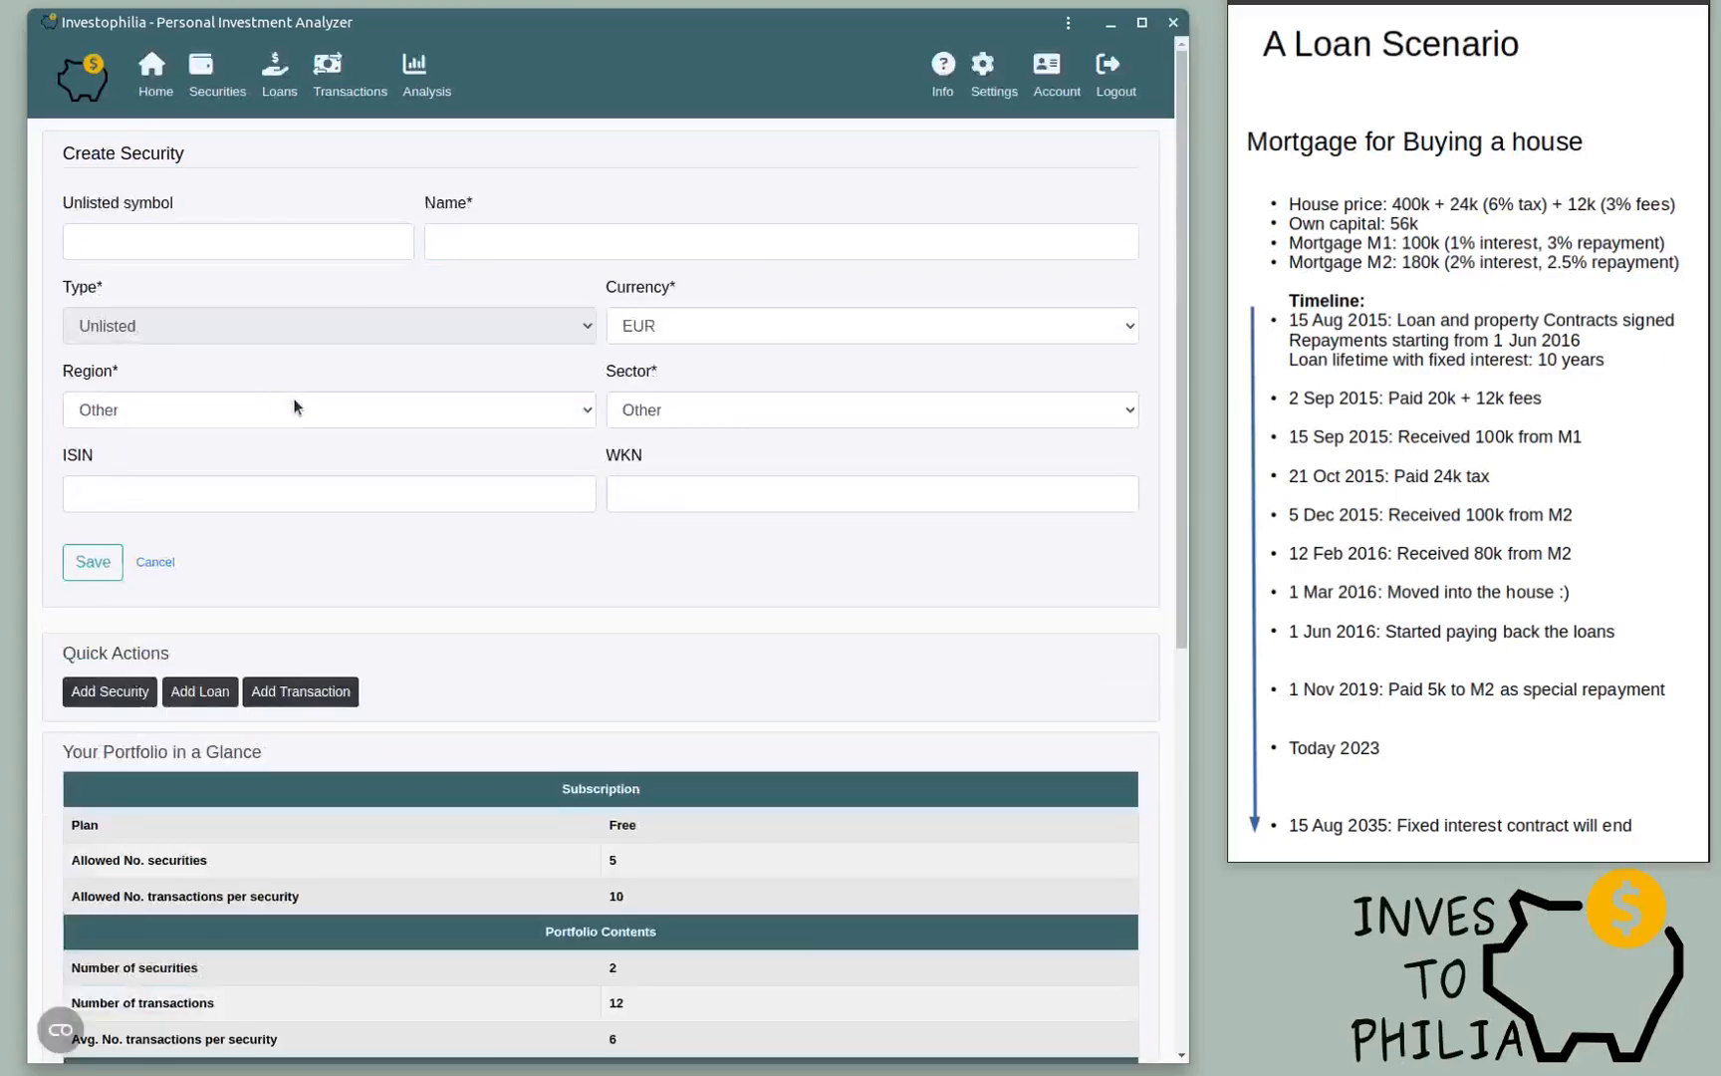
pyautogui.click(489, 241)
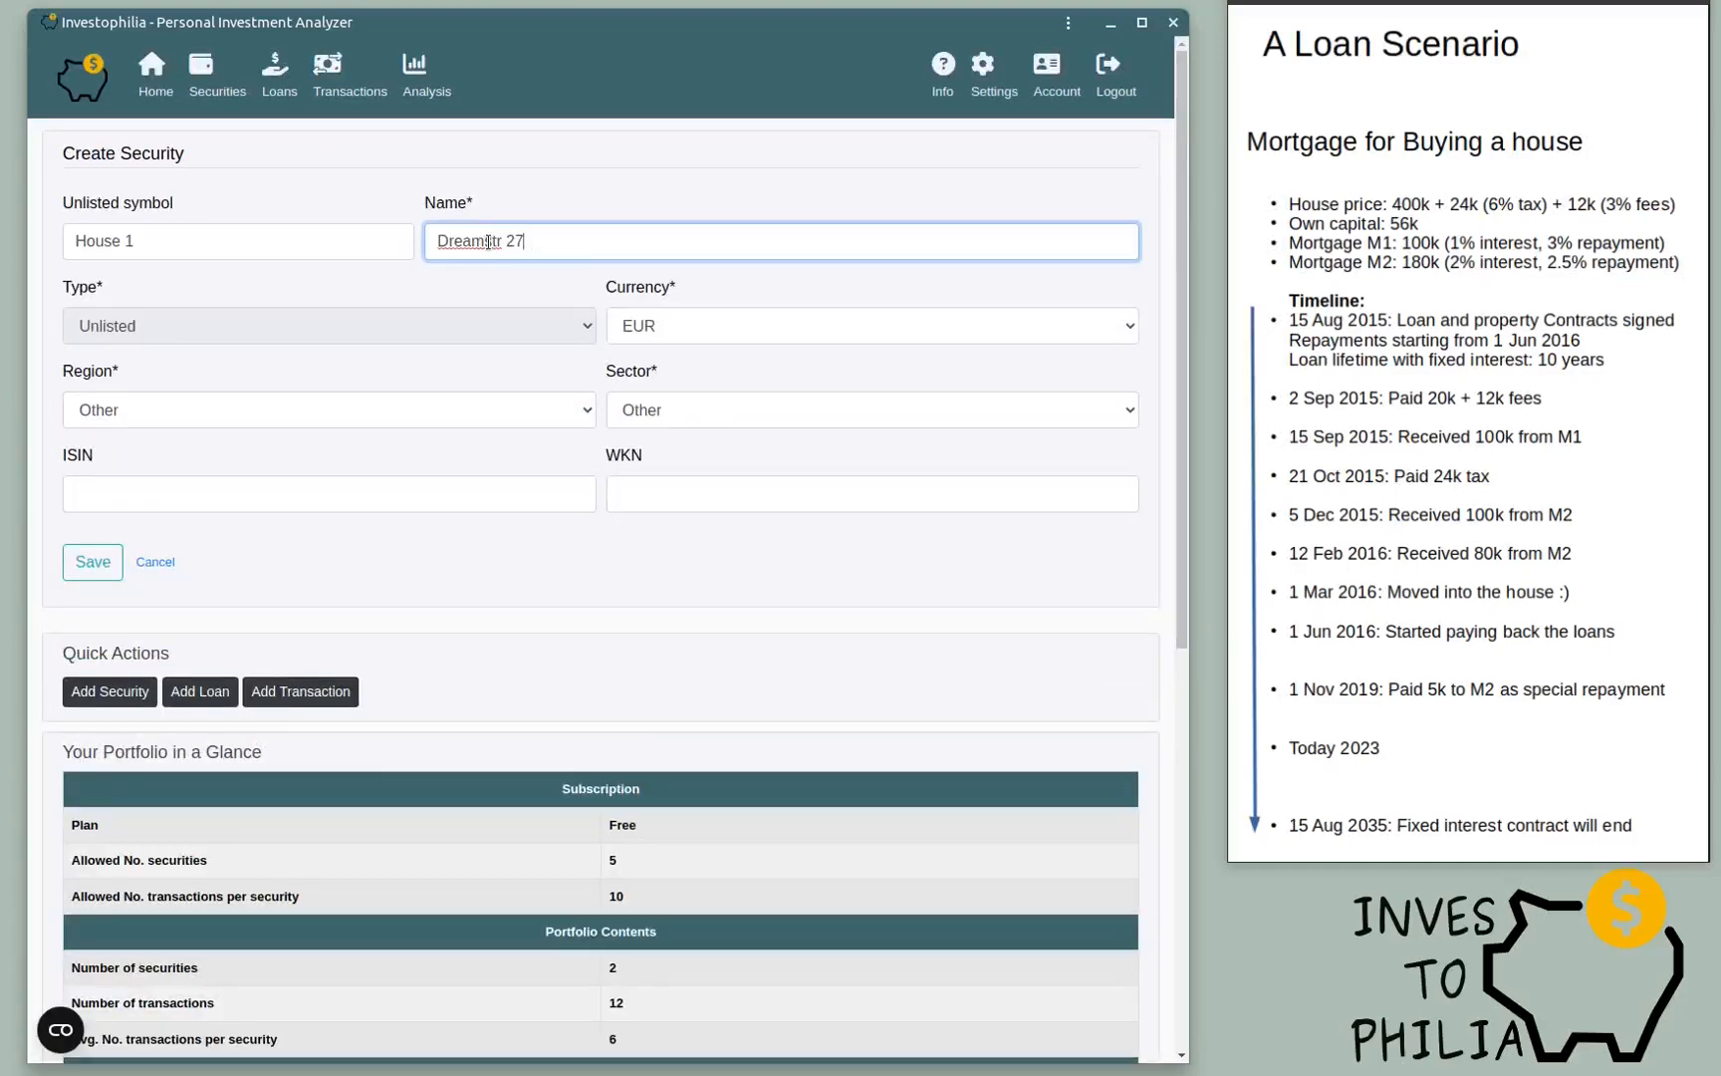
pyautogui.write('My house in')
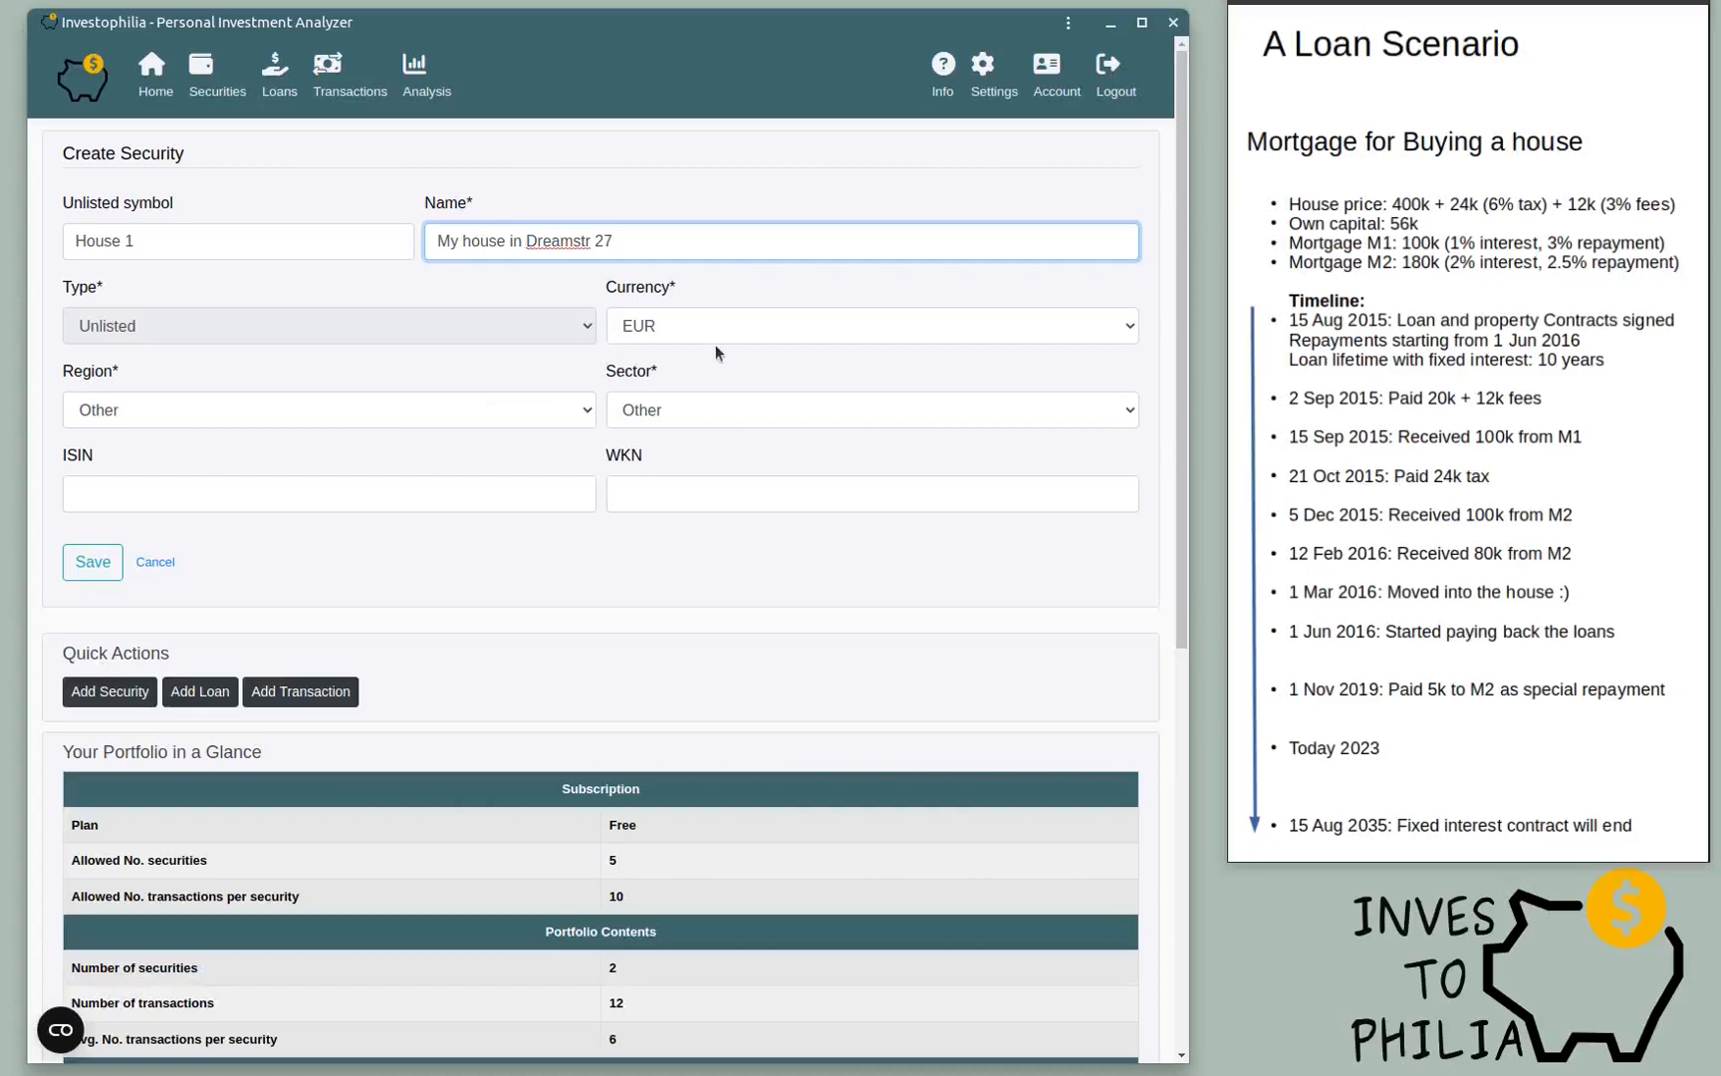
pyautogui.click(457, 324)
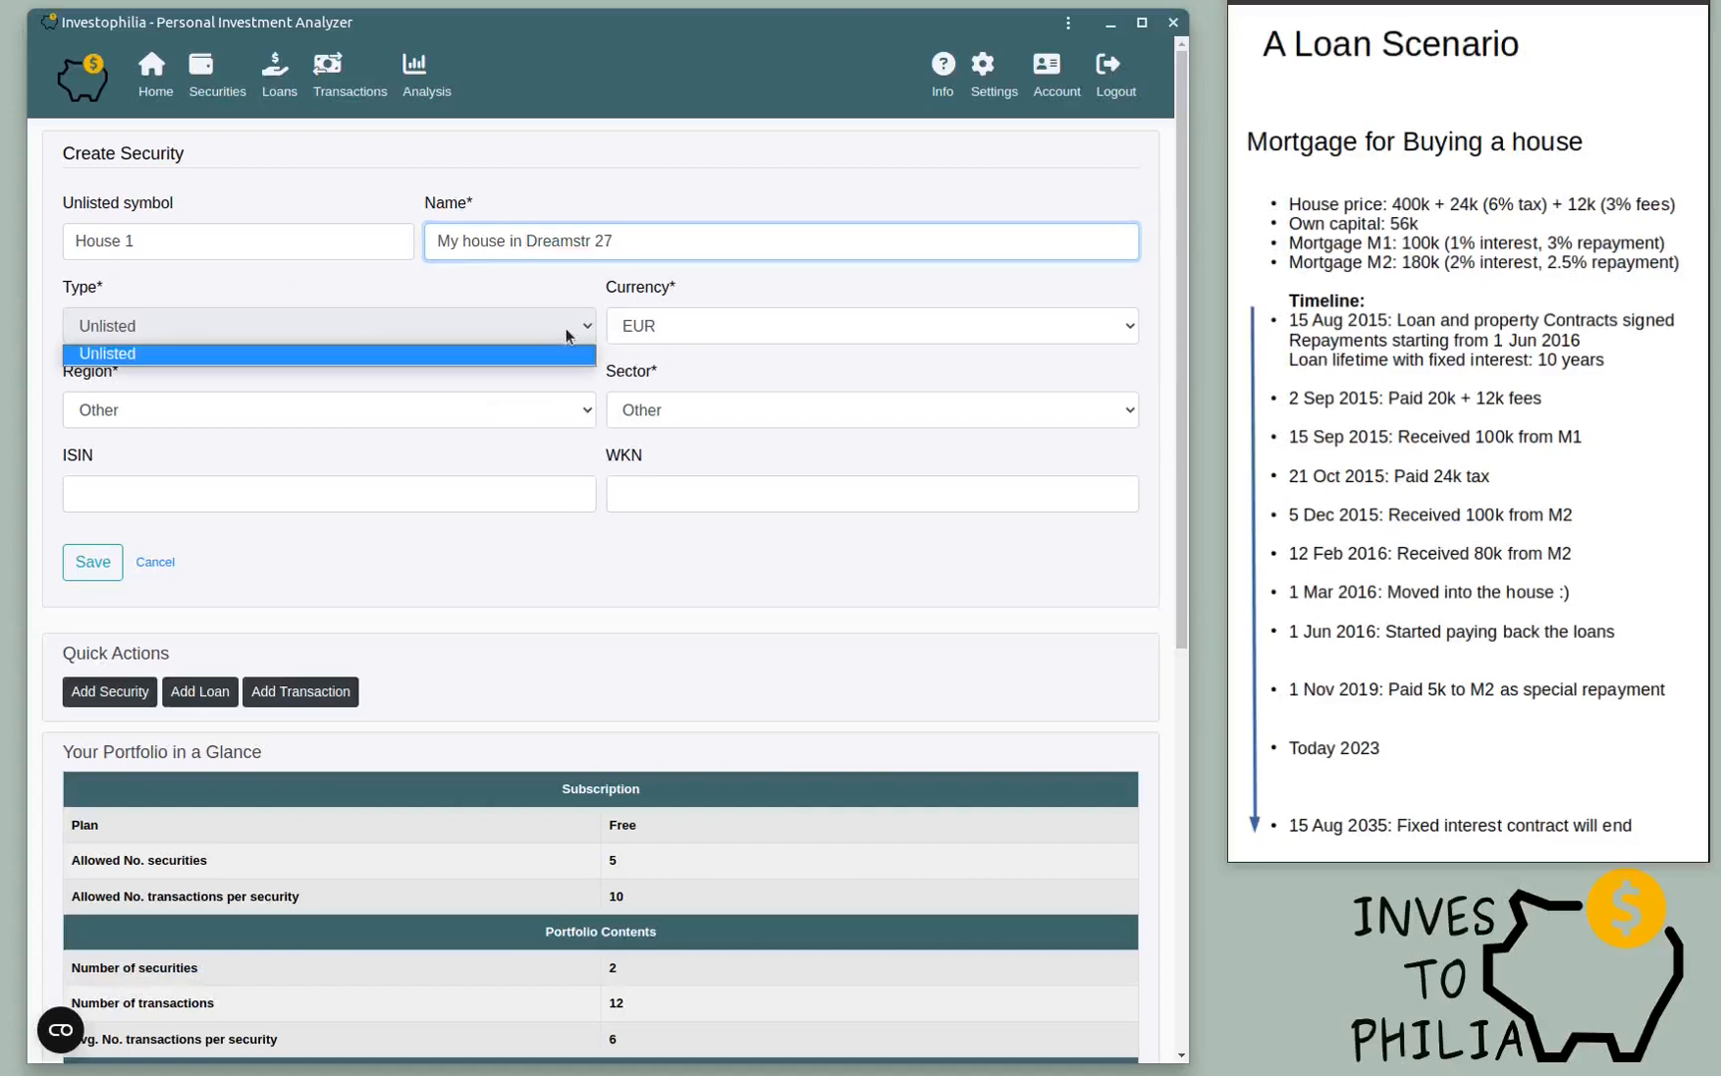
pyautogui.click(173, 323)
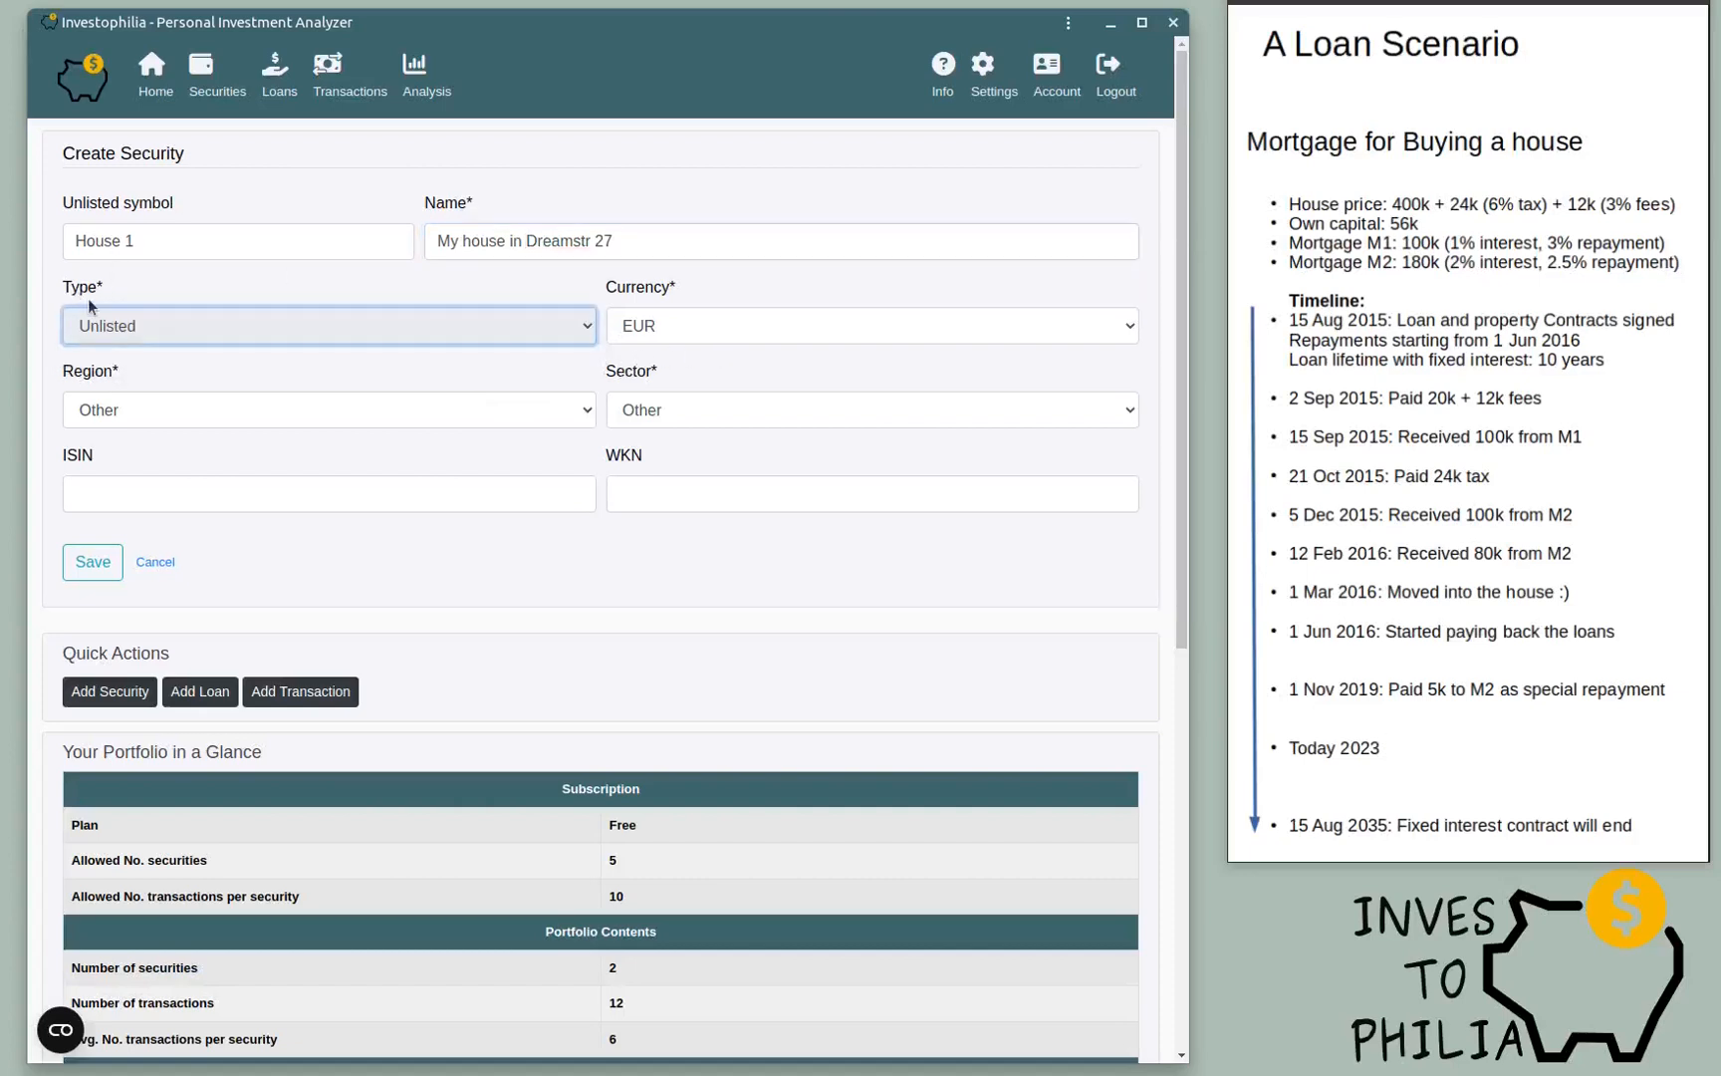
# Step: Set the security's region to Europe and sector to Real Estate, leave the ISIN empty, and try to save it
pyautogui.click(237, 421)
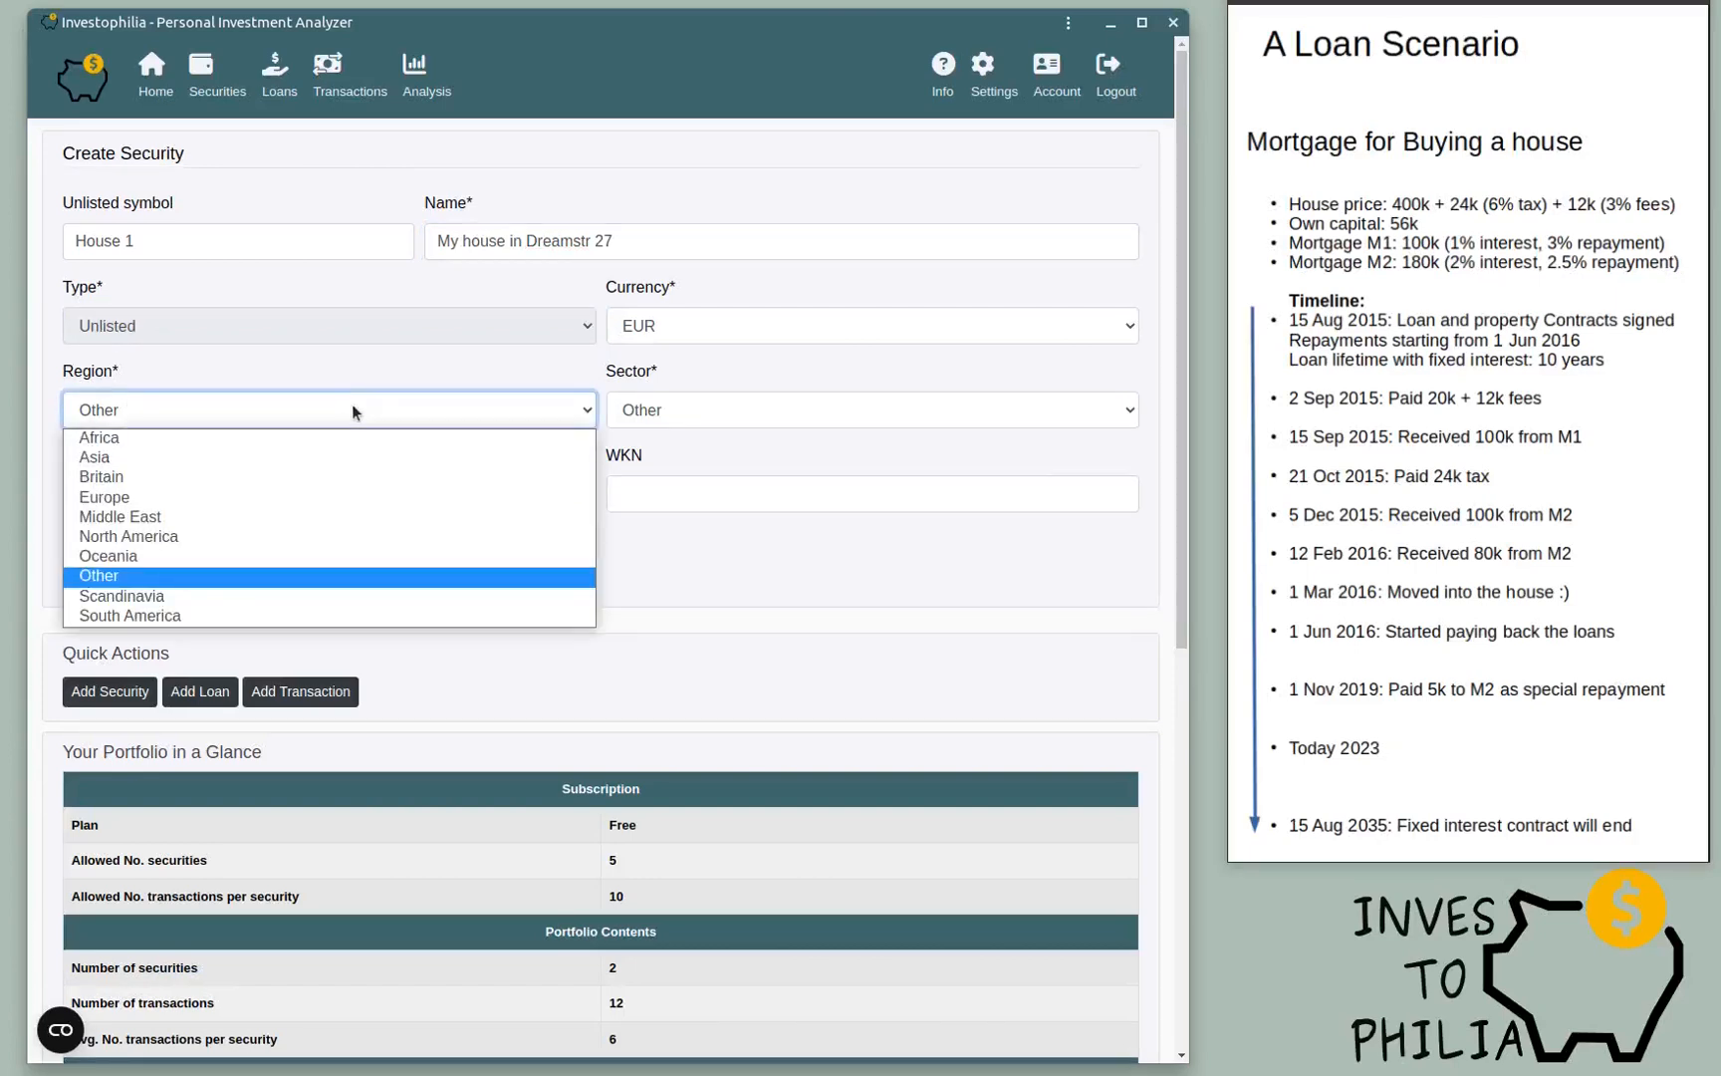
pyautogui.click(123, 497)
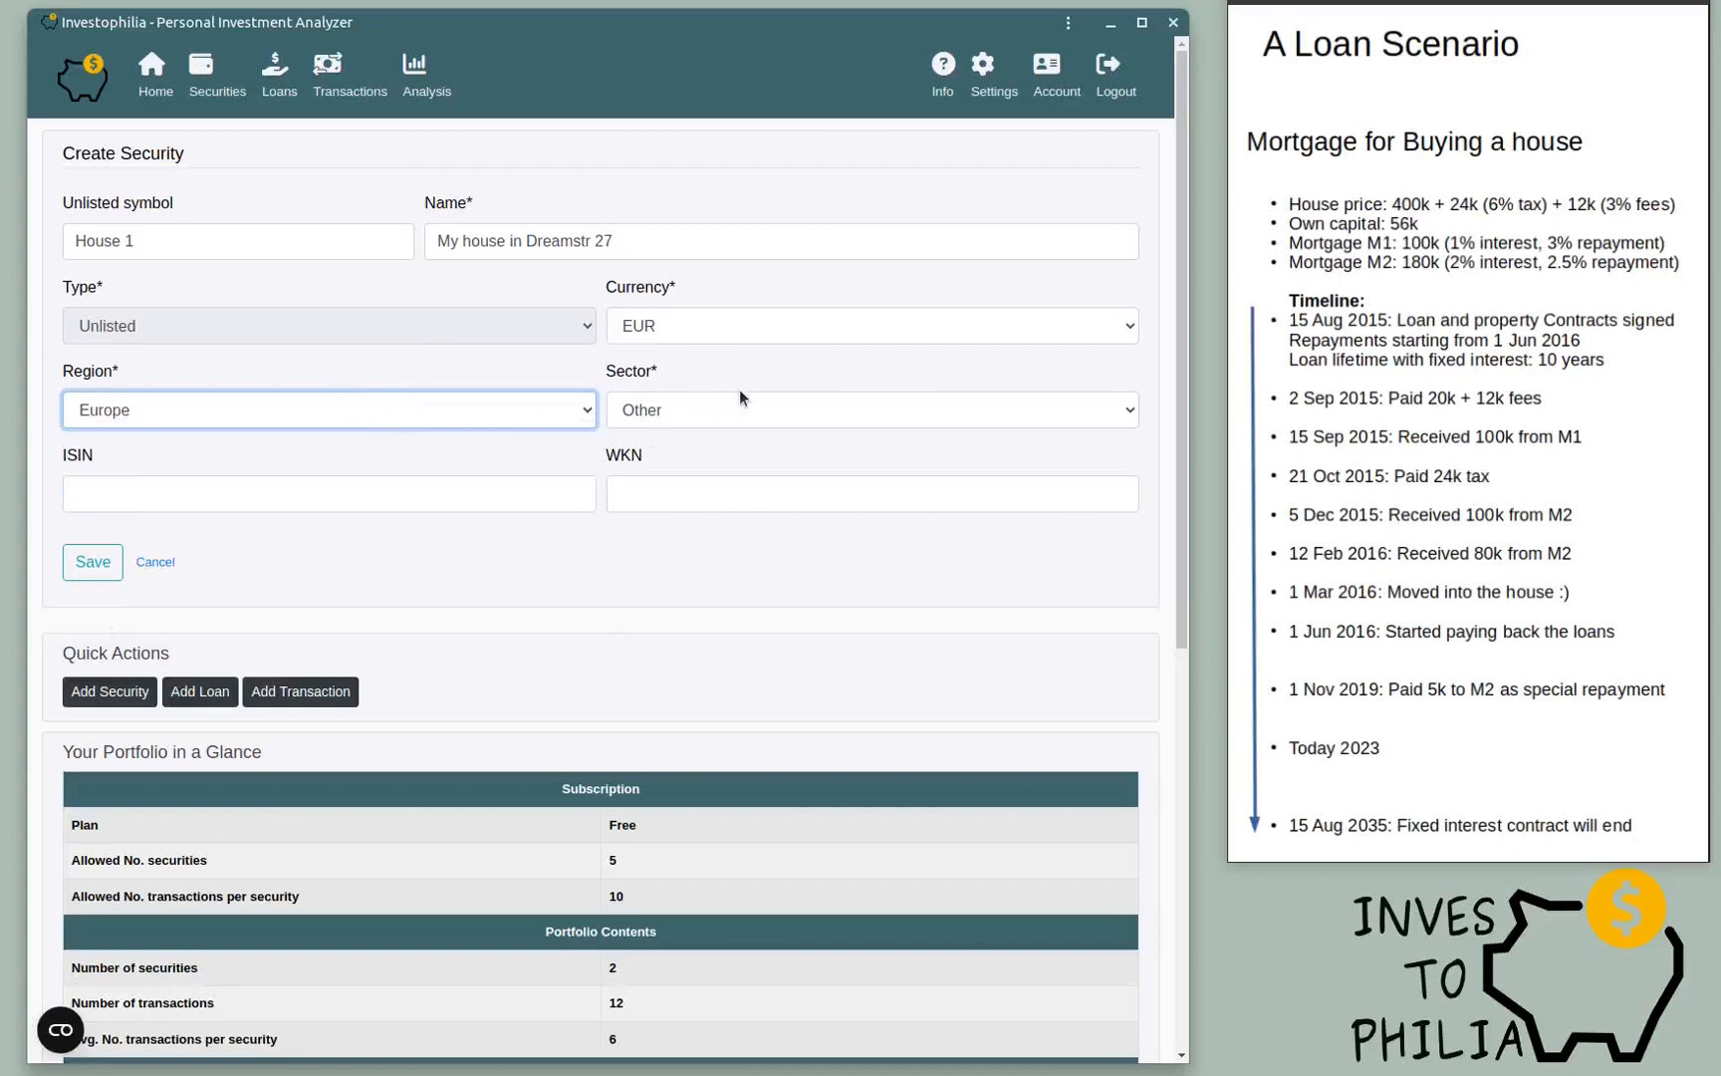
pyautogui.click(709, 410)
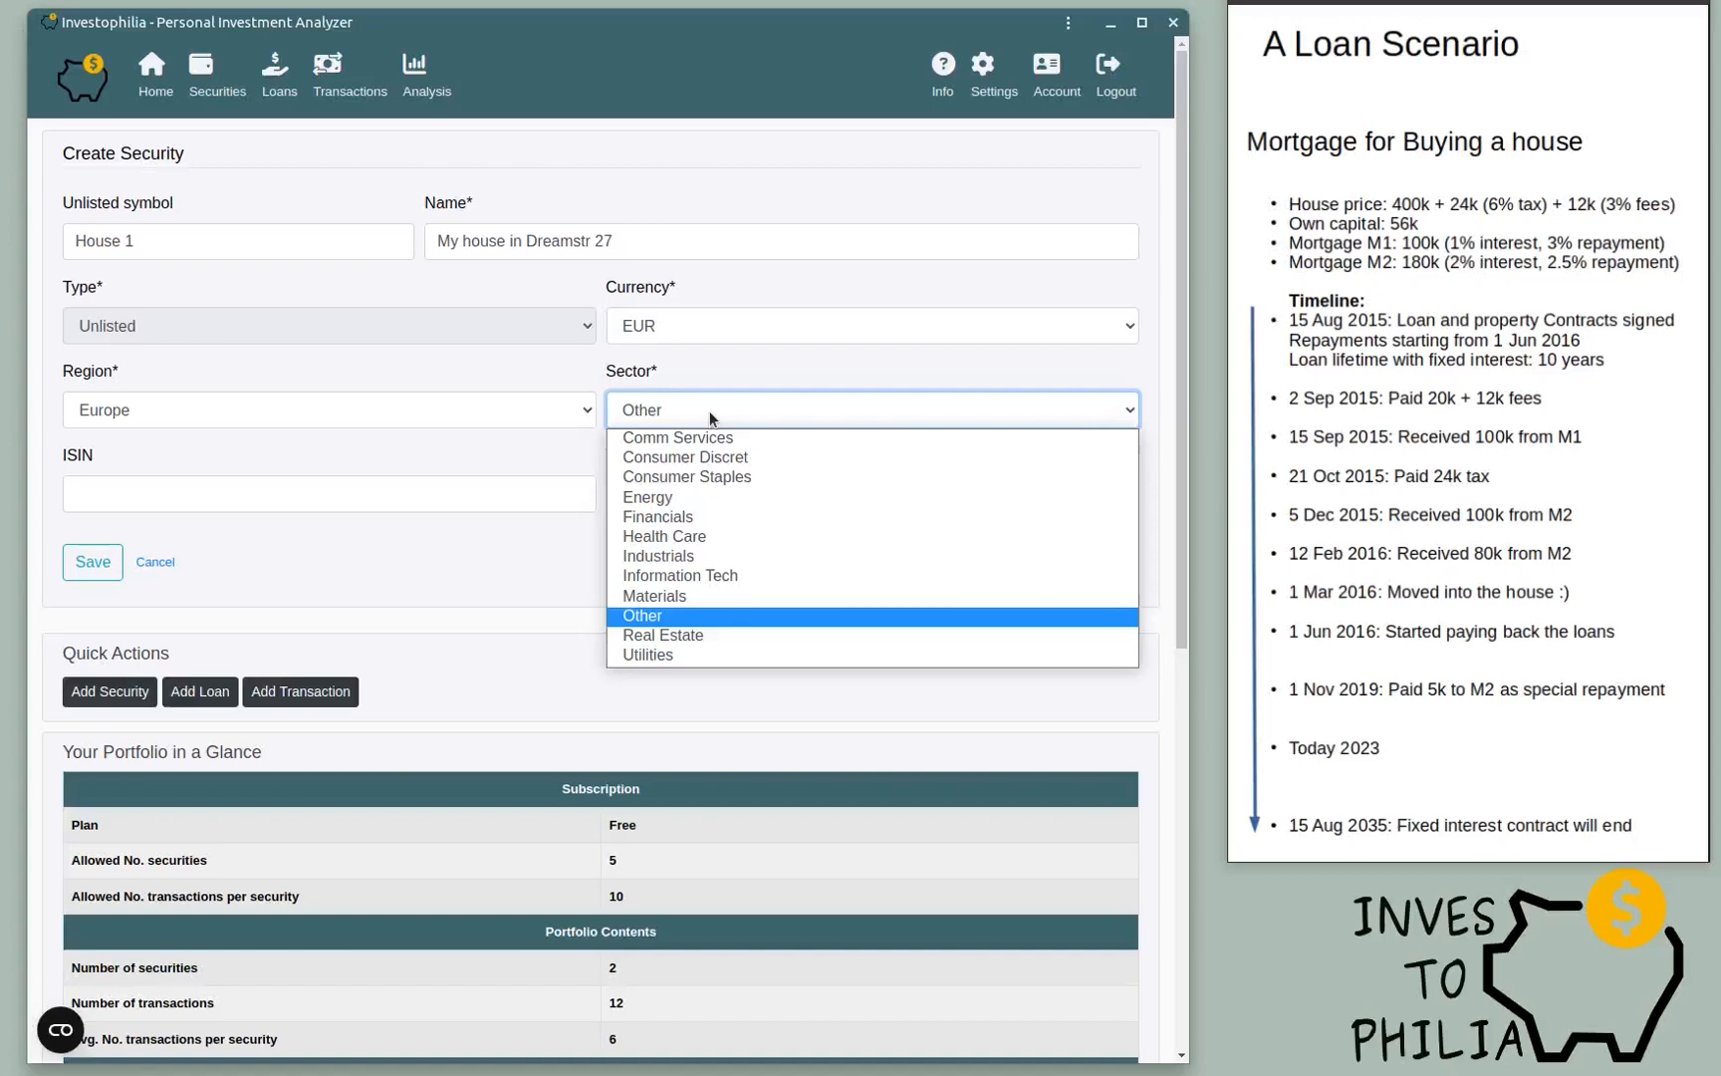
pyautogui.click(665, 637)
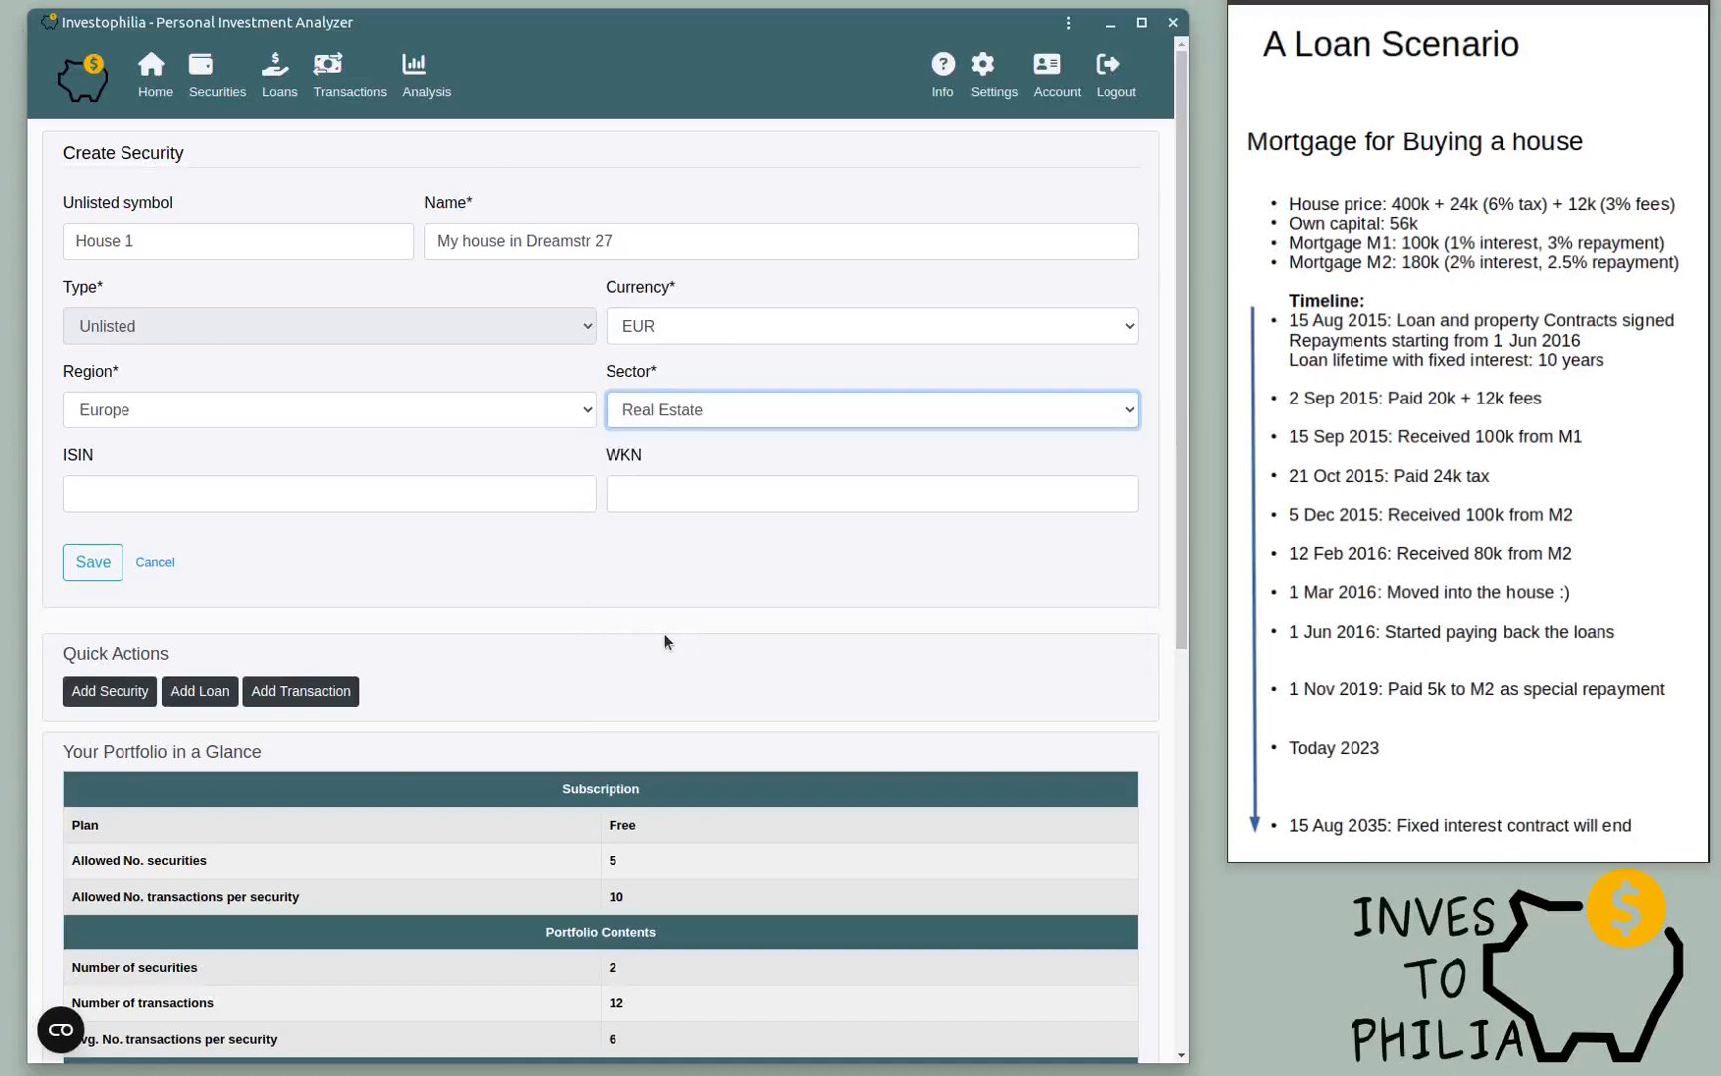
pyautogui.click(116, 493)
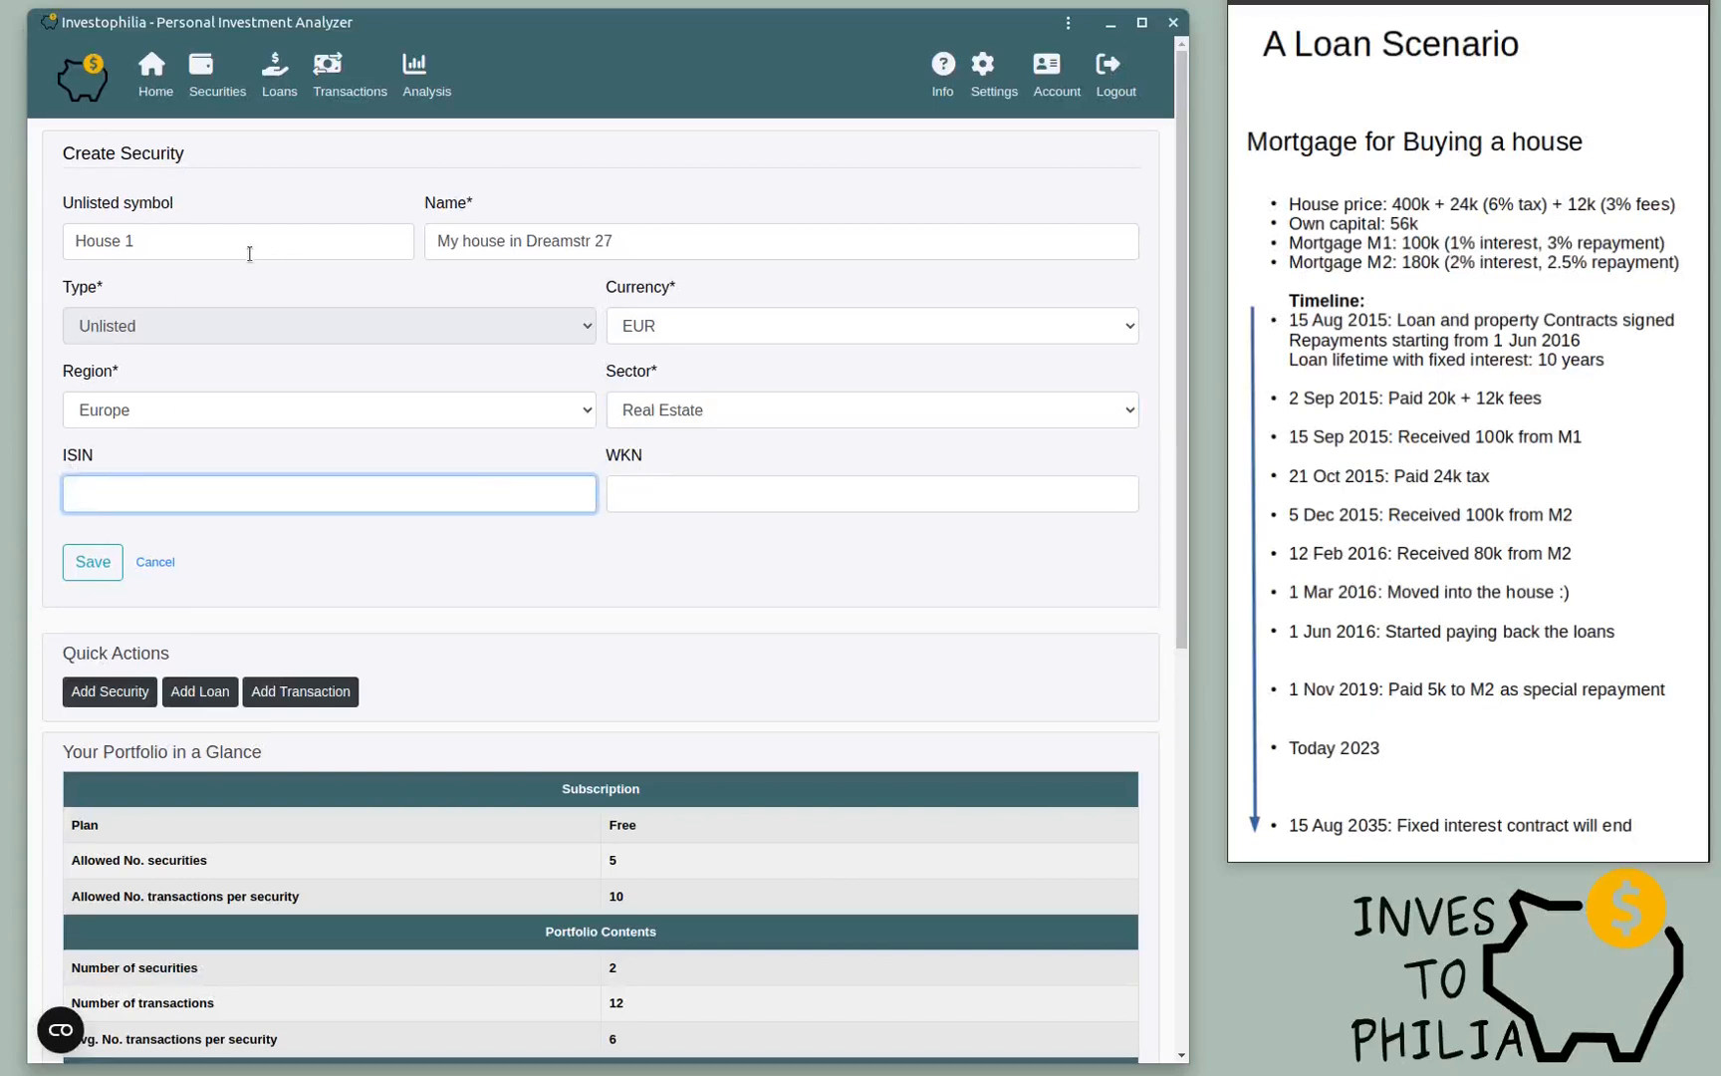
pyautogui.click(92, 562)
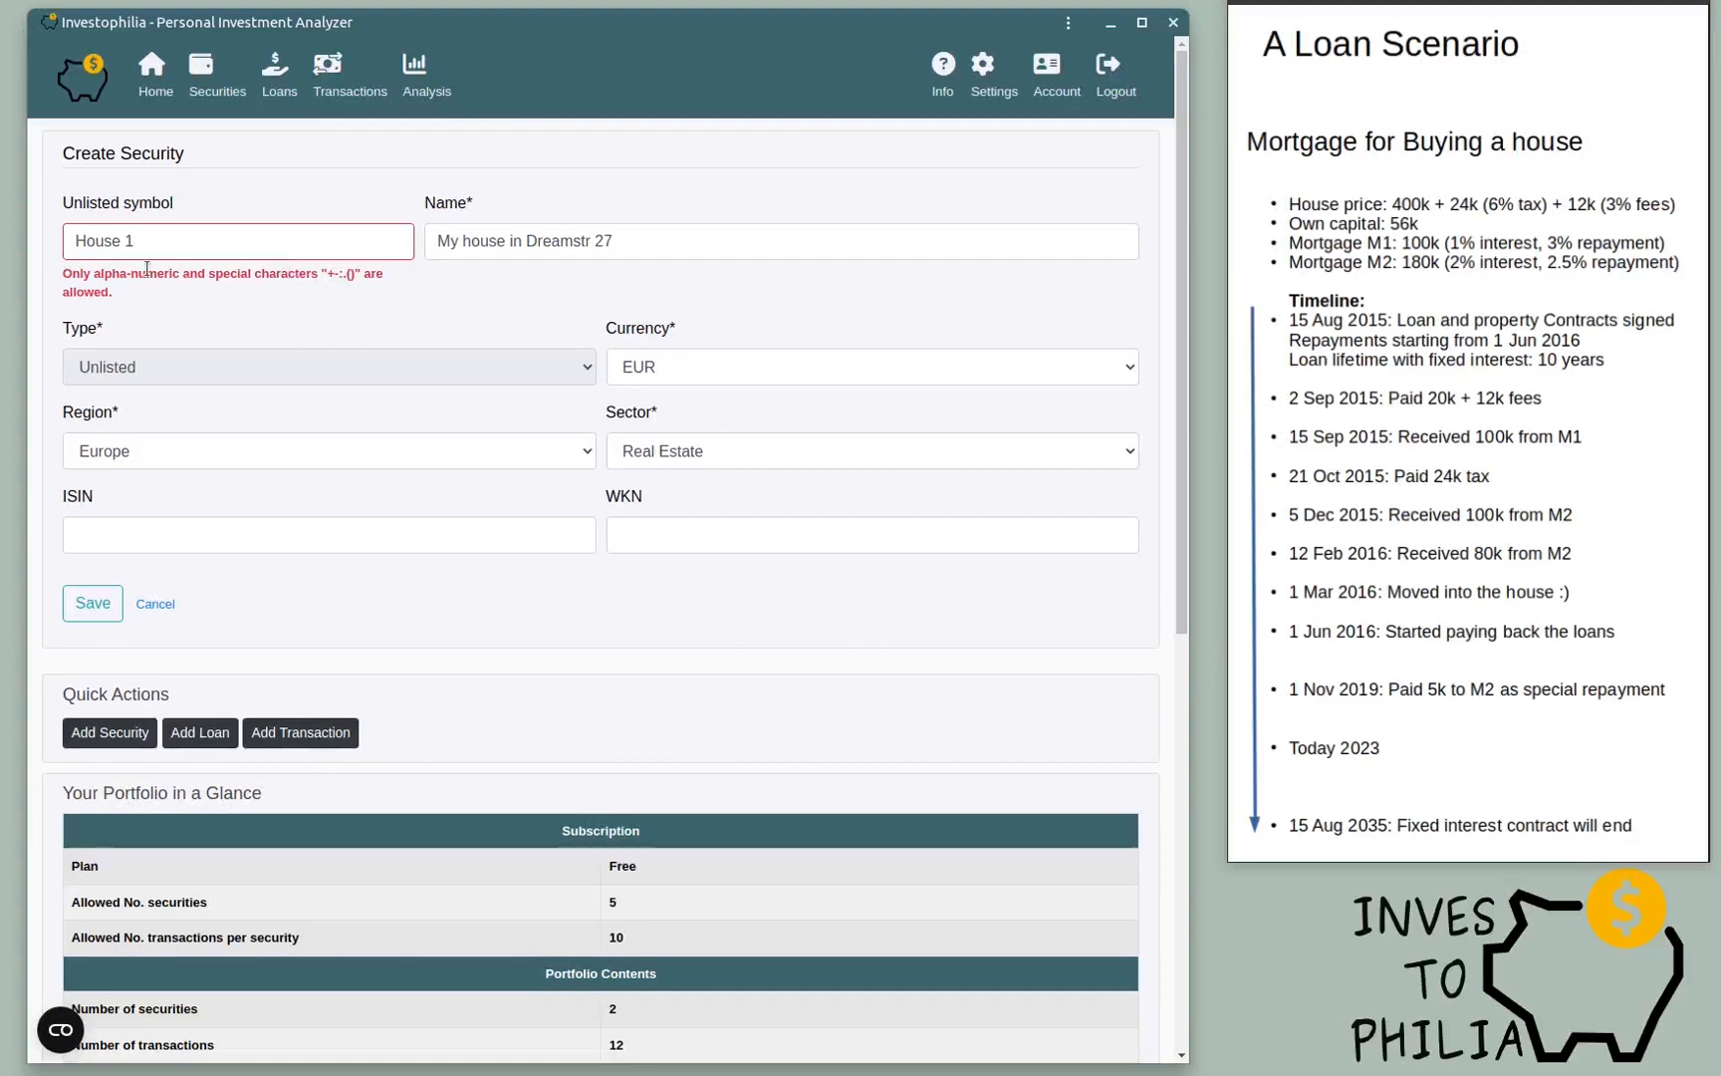
# Step: Shorten the unlisted symbol to House and save the security
pyautogui.click(129, 249)
pyautogui.press('Left')
pyautogui.press('Delete')
pyautogui.press('Delete')
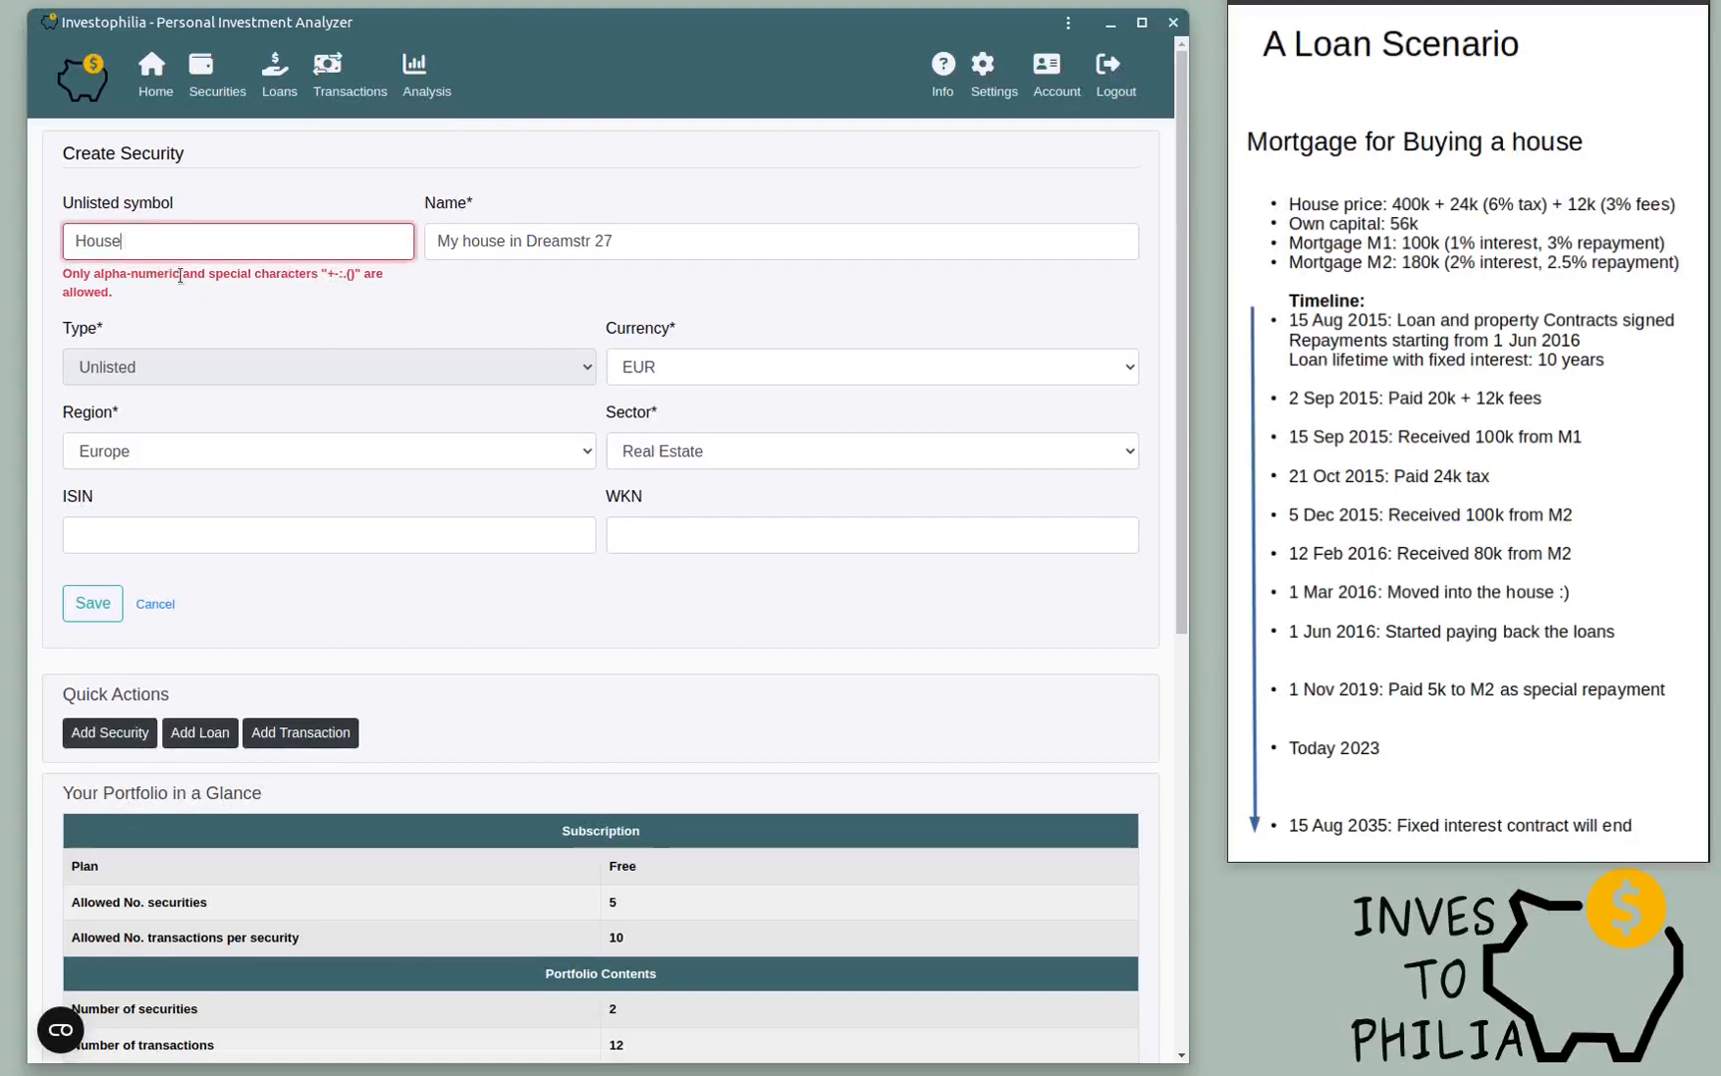
pyautogui.click(92, 605)
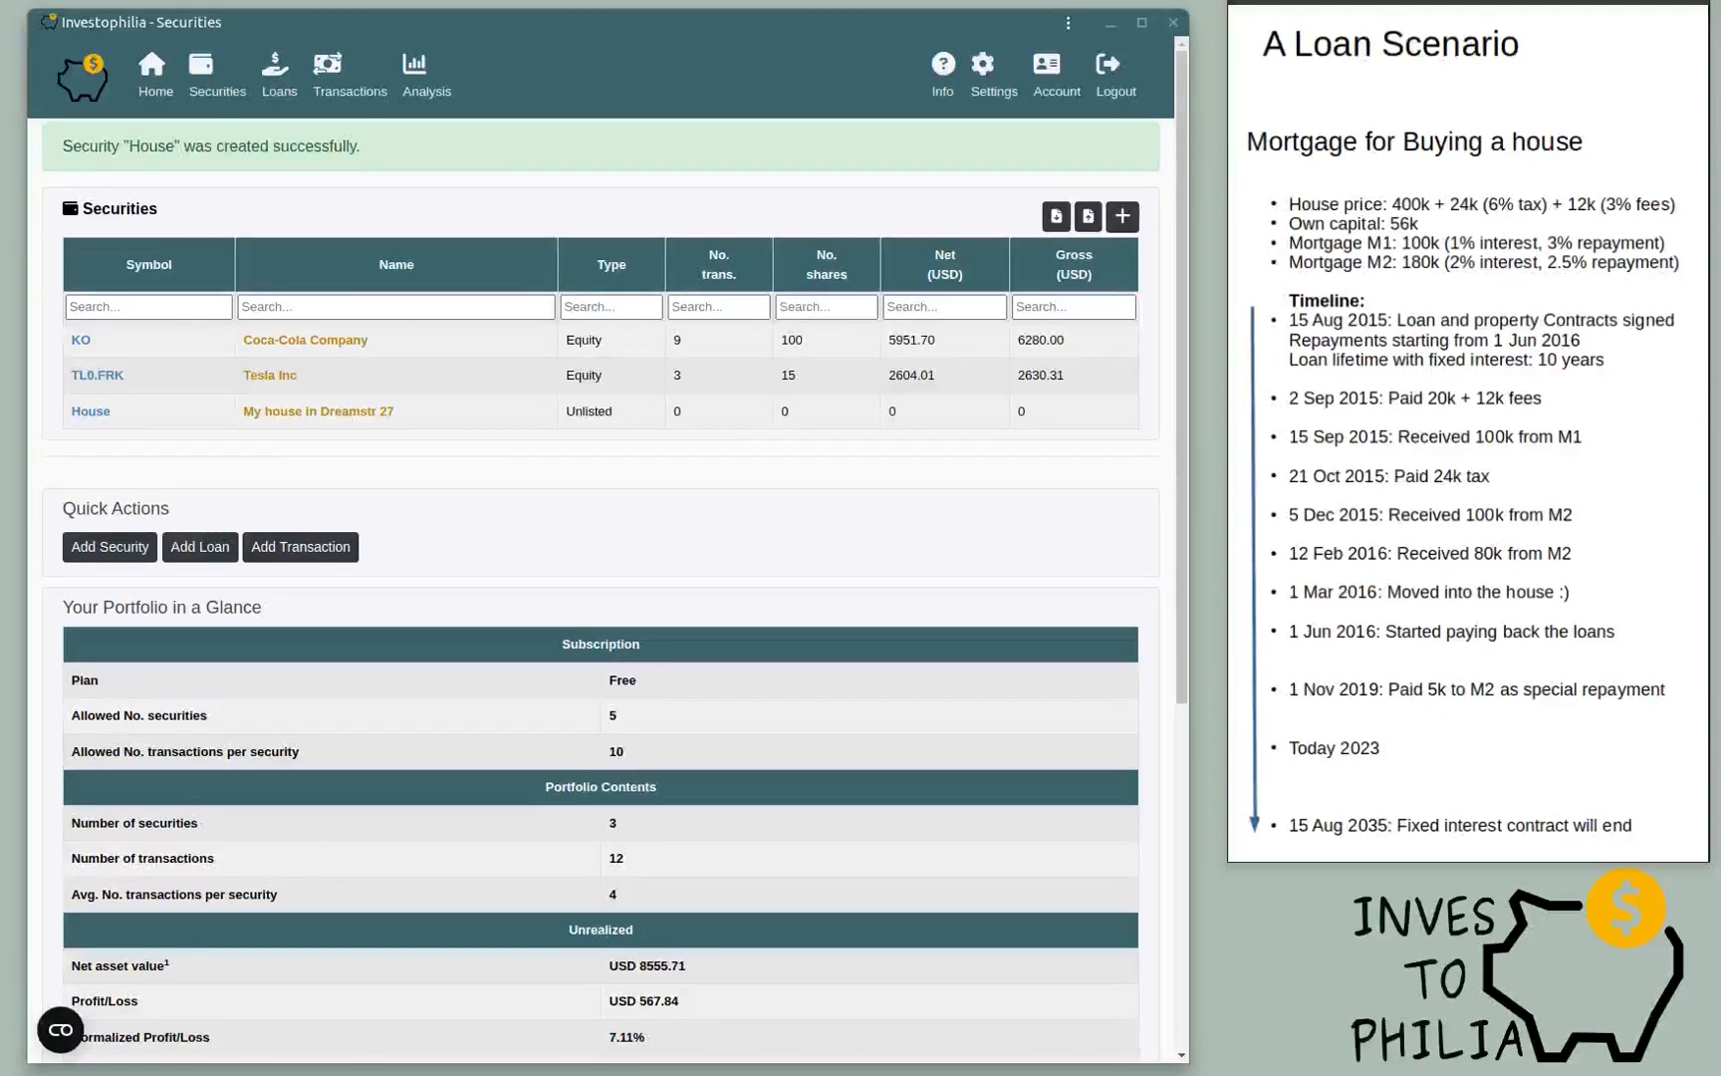
# Step: Start a new loan with the House security as its collateral
pyautogui.click(280, 79)
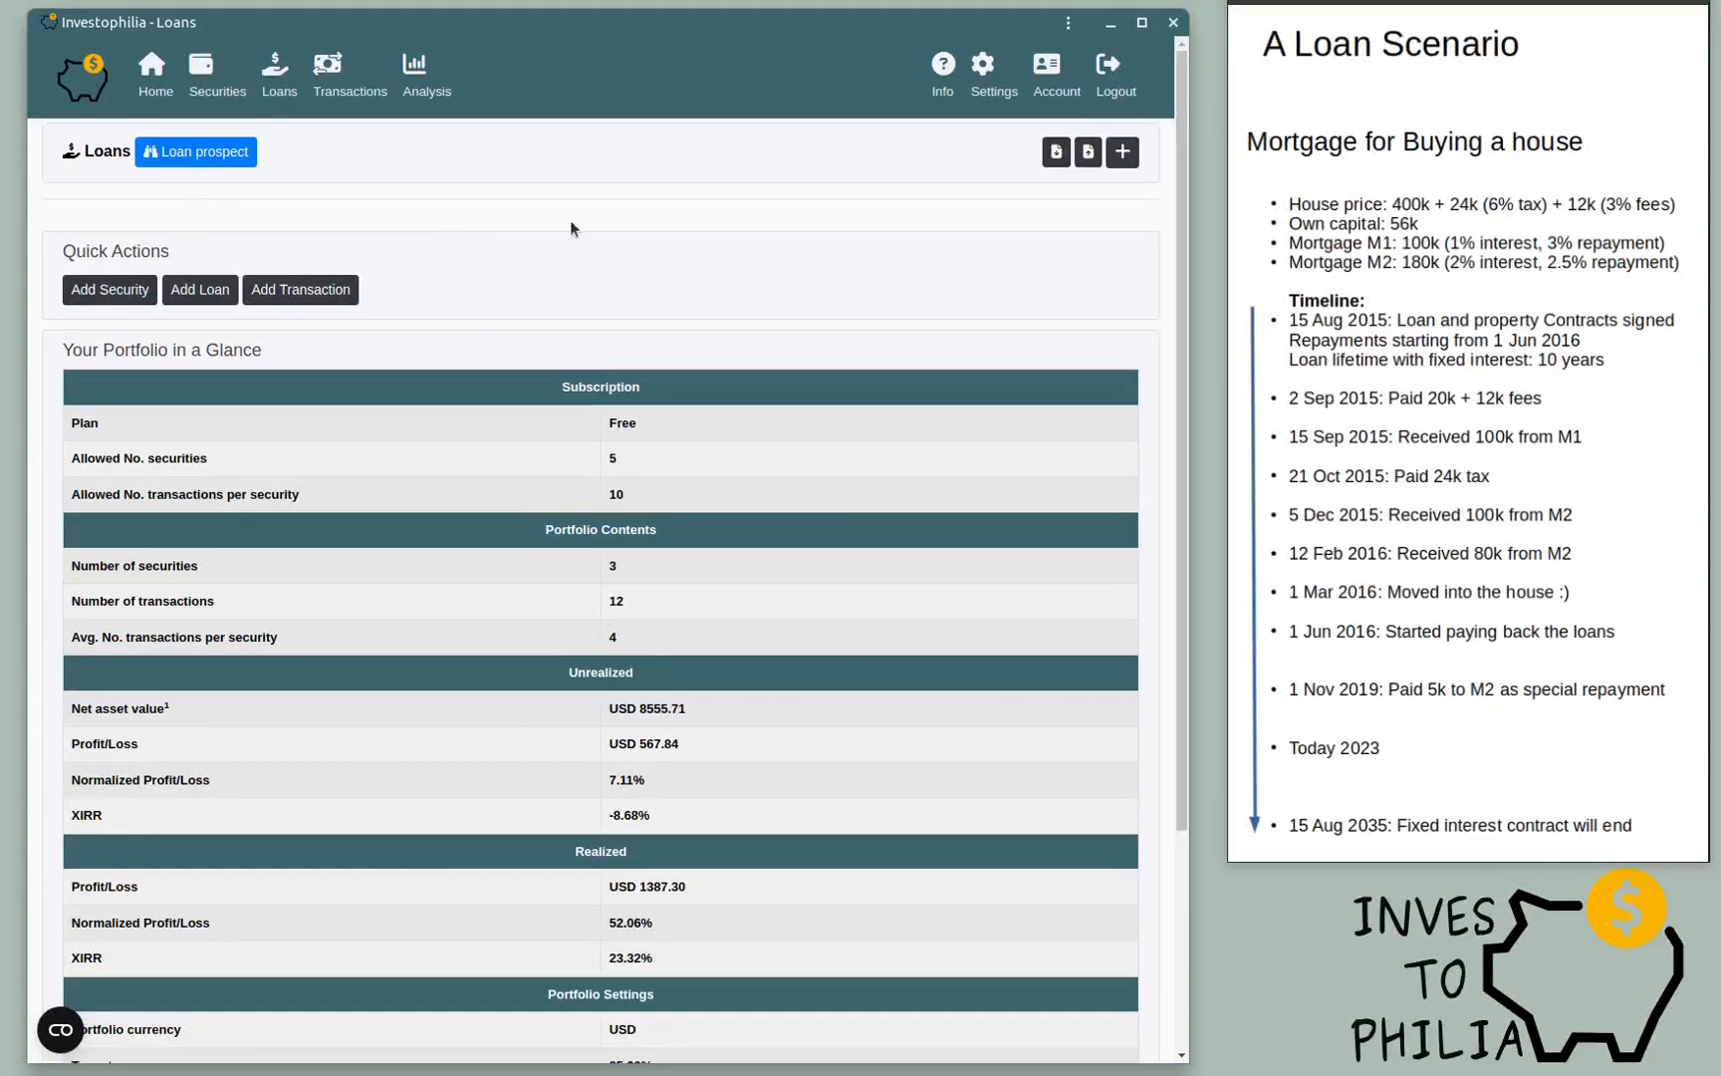
pyautogui.click(1123, 152)
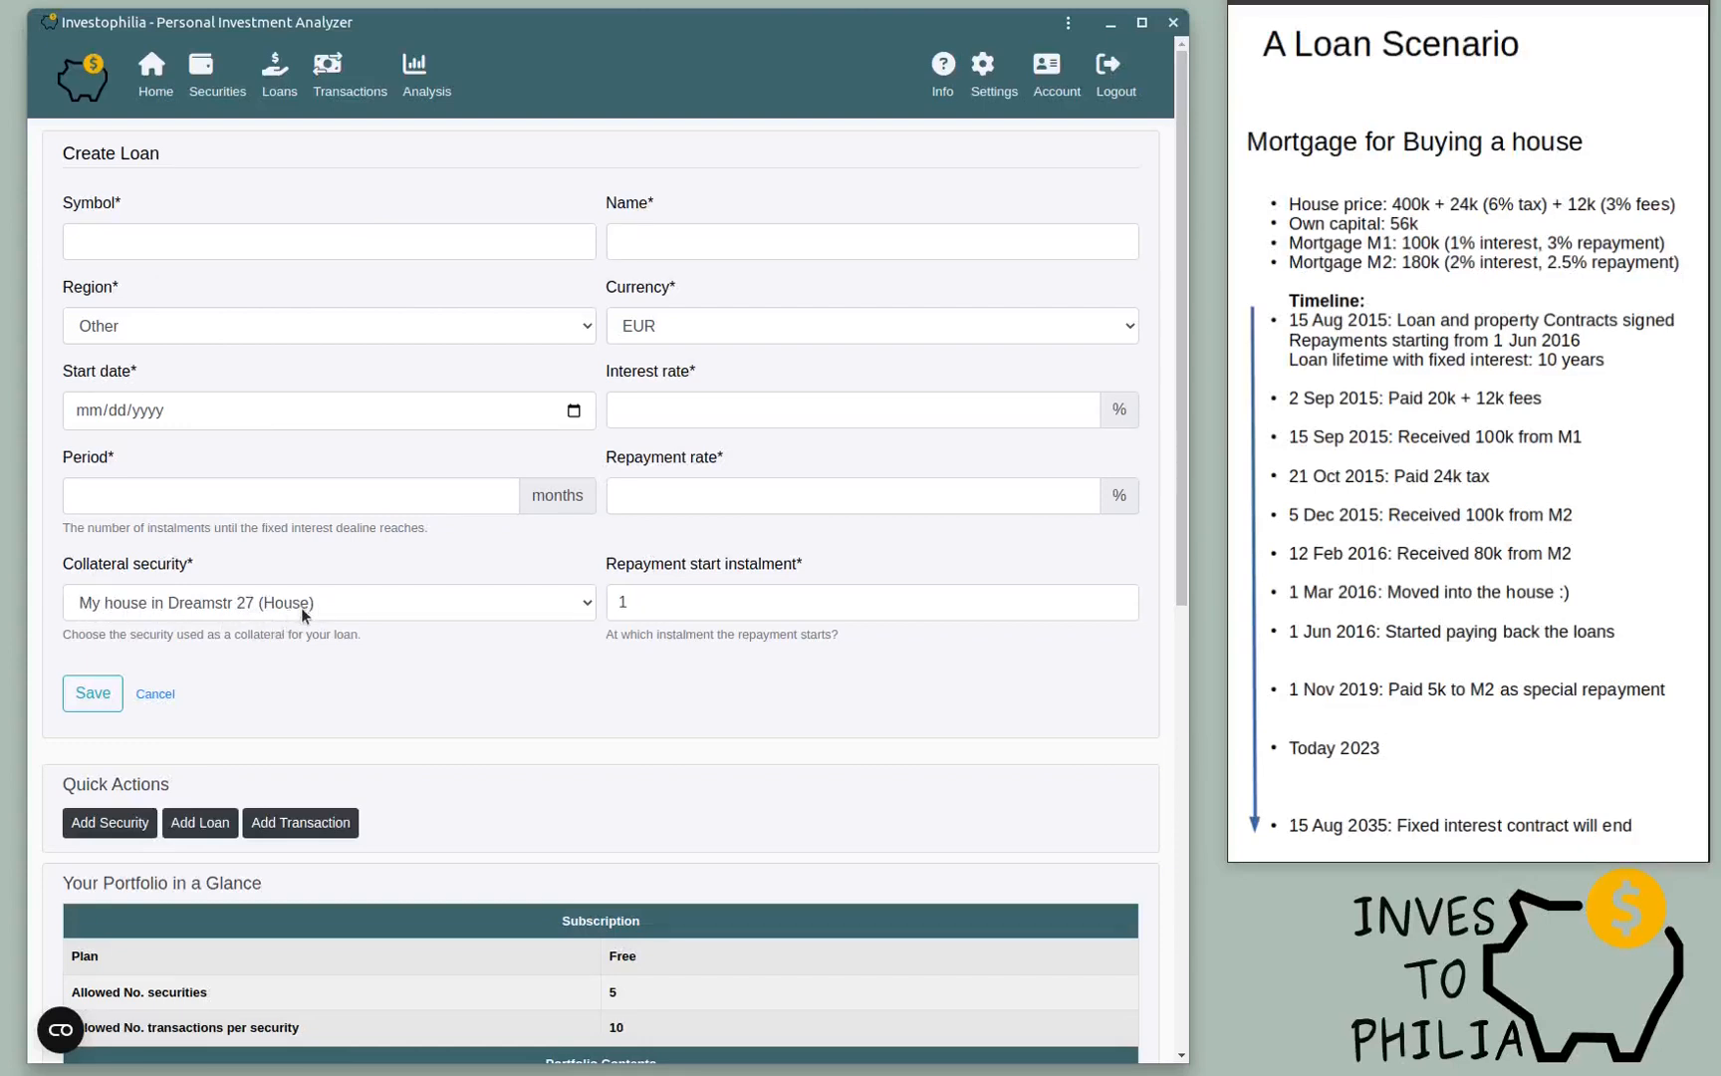
pyautogui.click(438, 604)
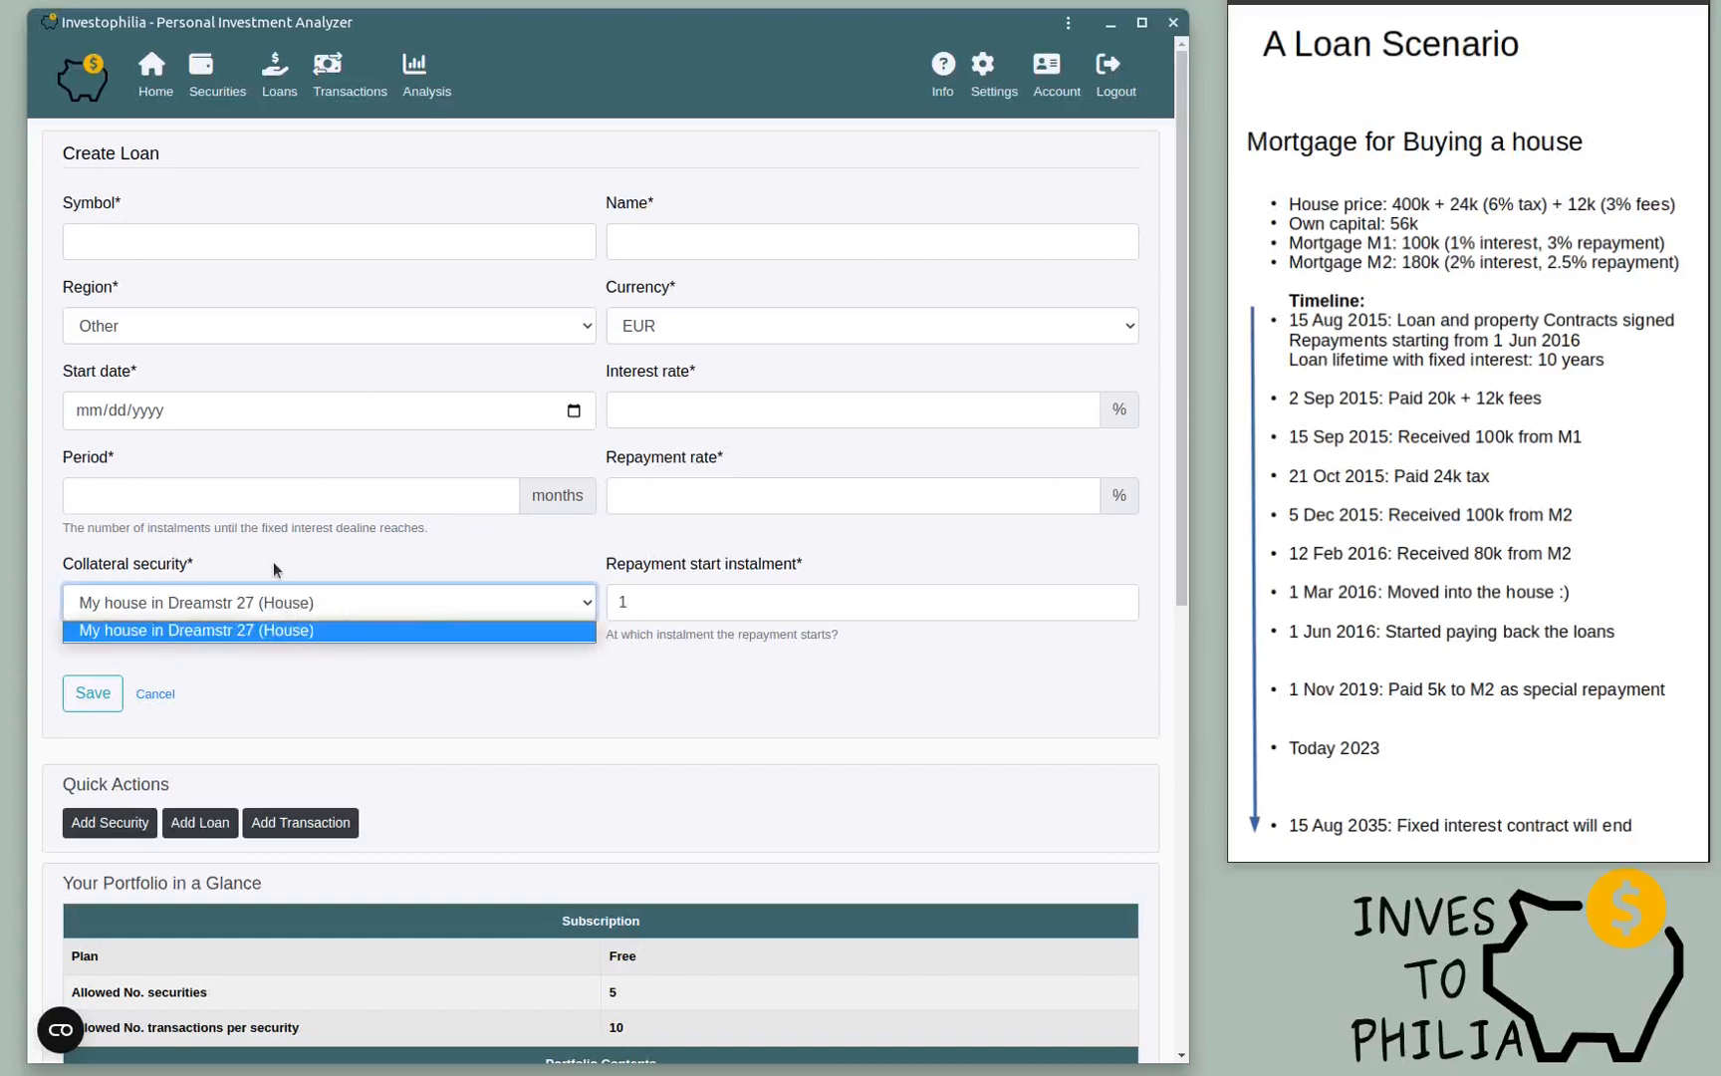
pyautogui.click(235, 601)
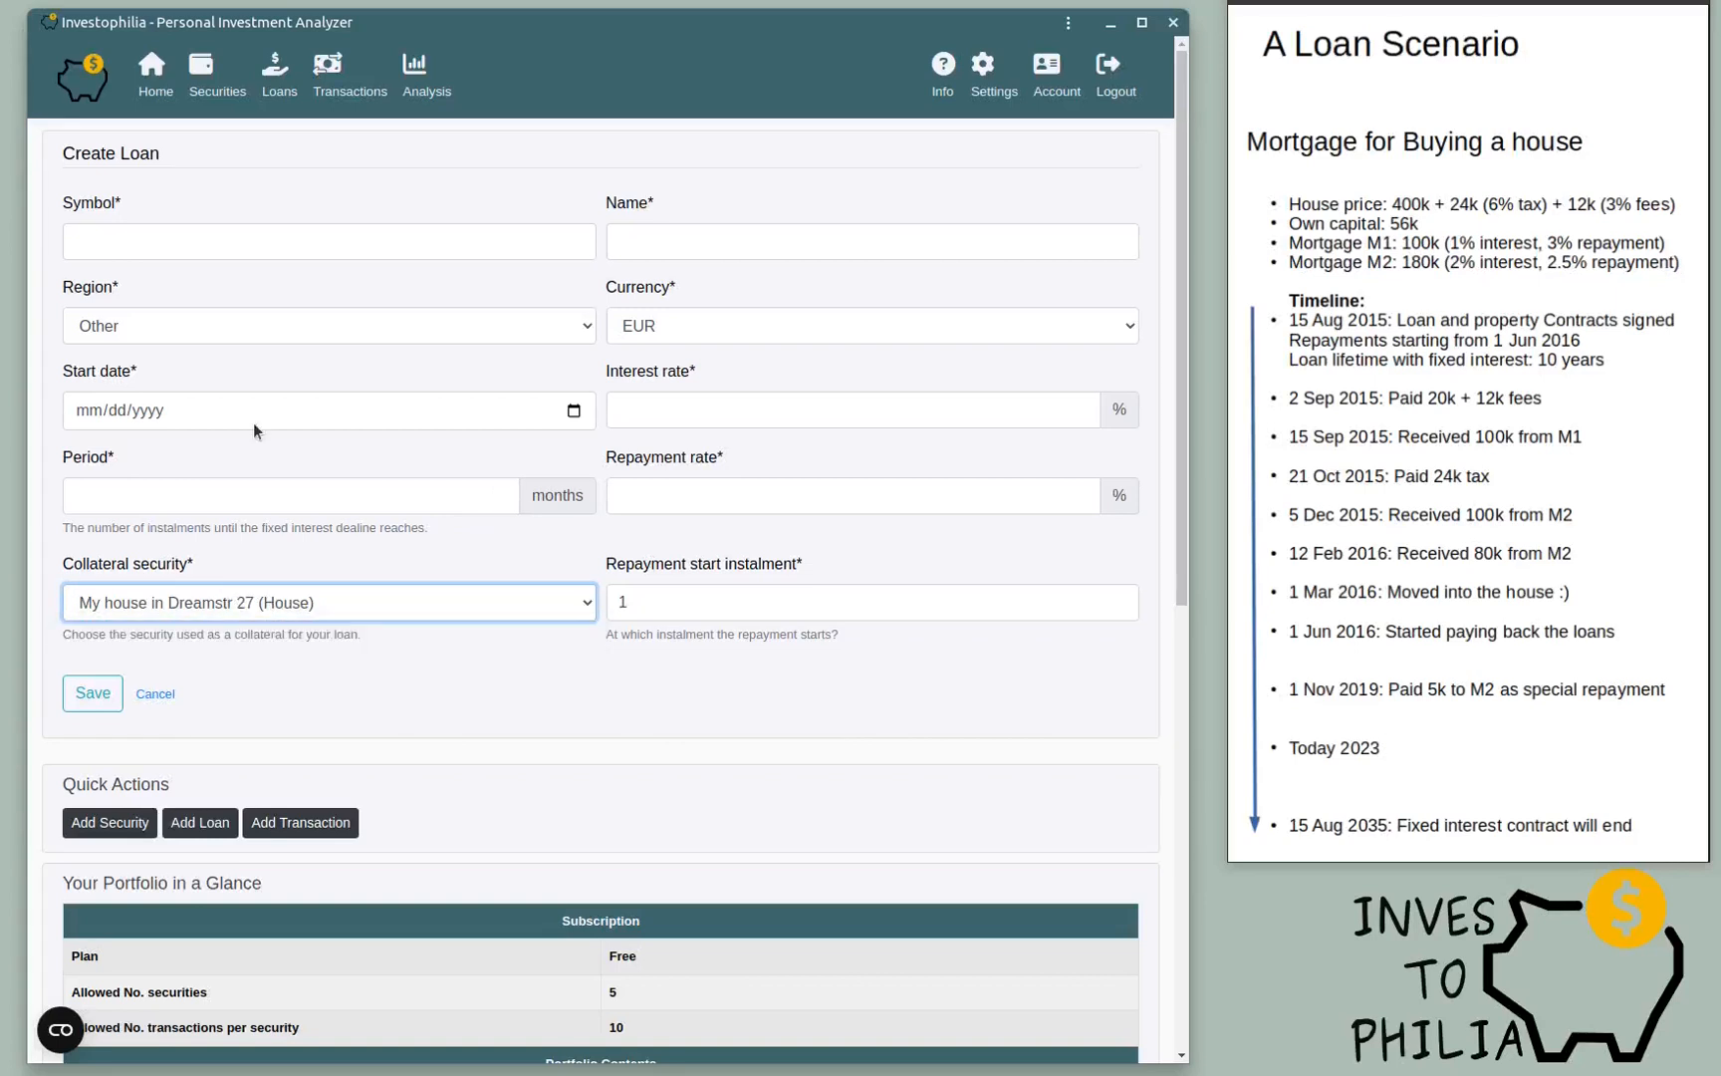
# Step: Give the loan the symbol M1 and the name Cheaper Bank Loan
pyautogui.click(148, 242)
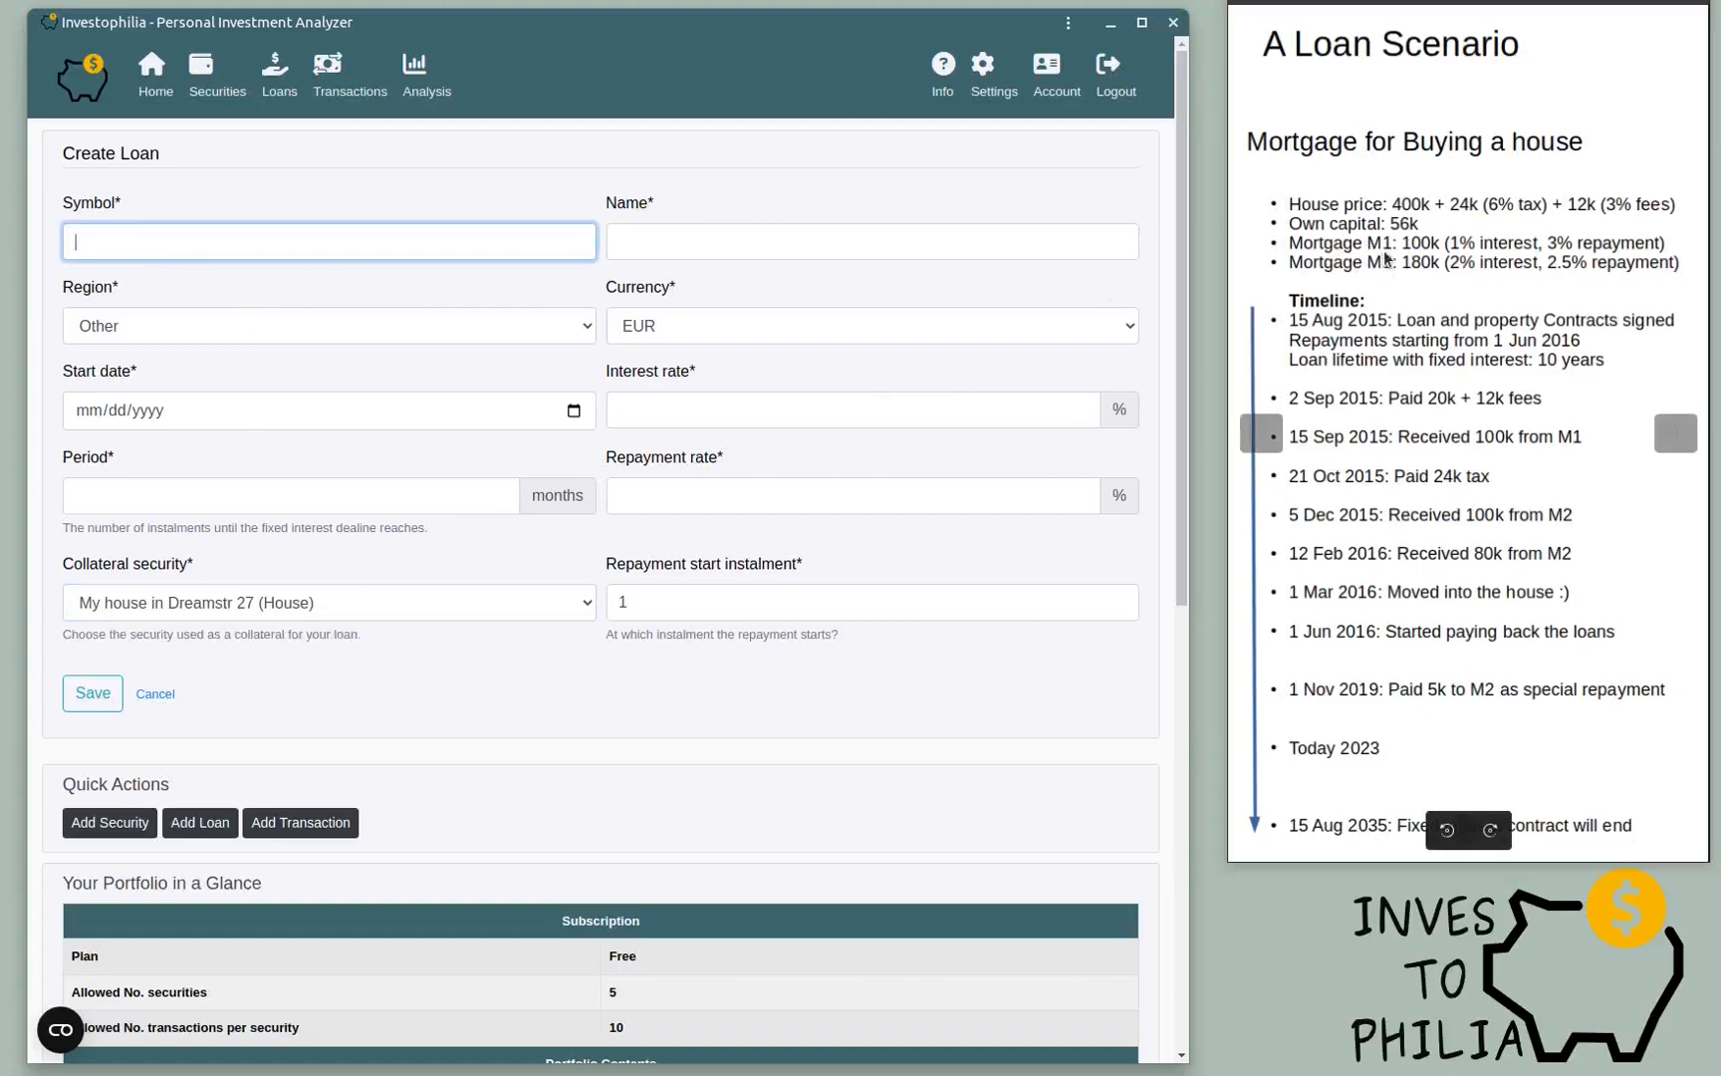
pyautogui.write('M1')
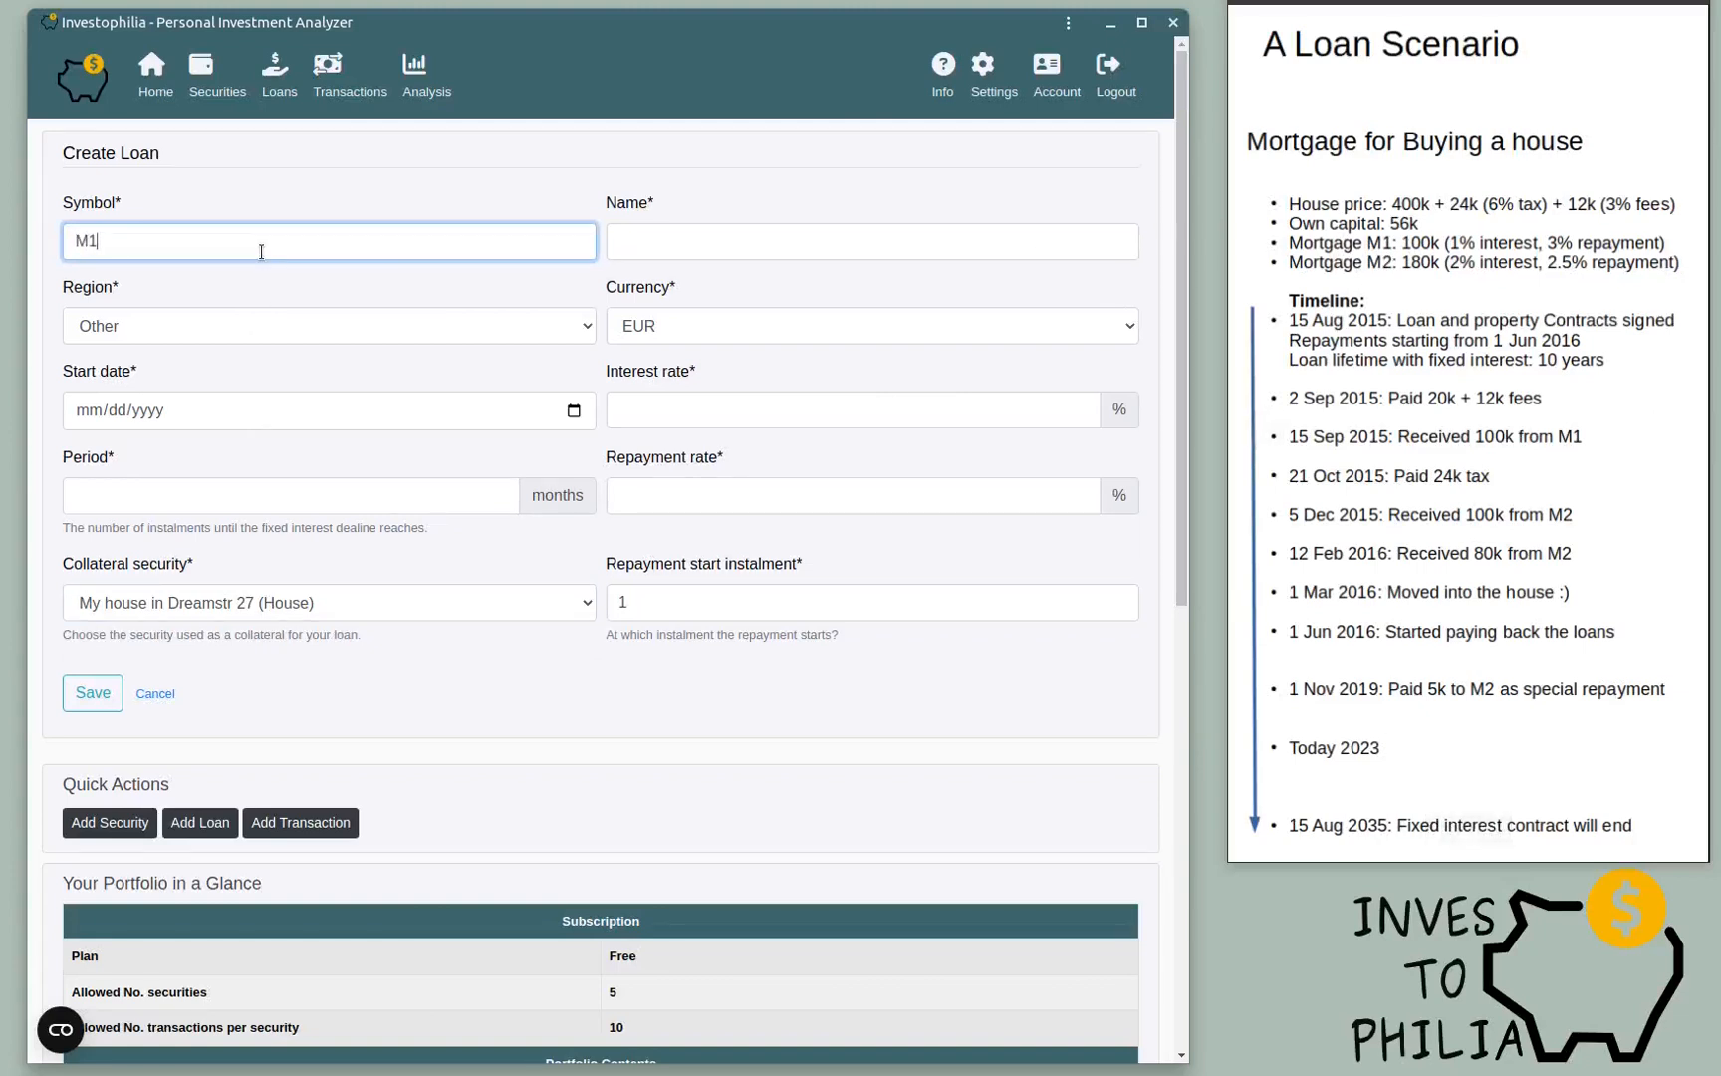
pyautogui.click(642, 255)
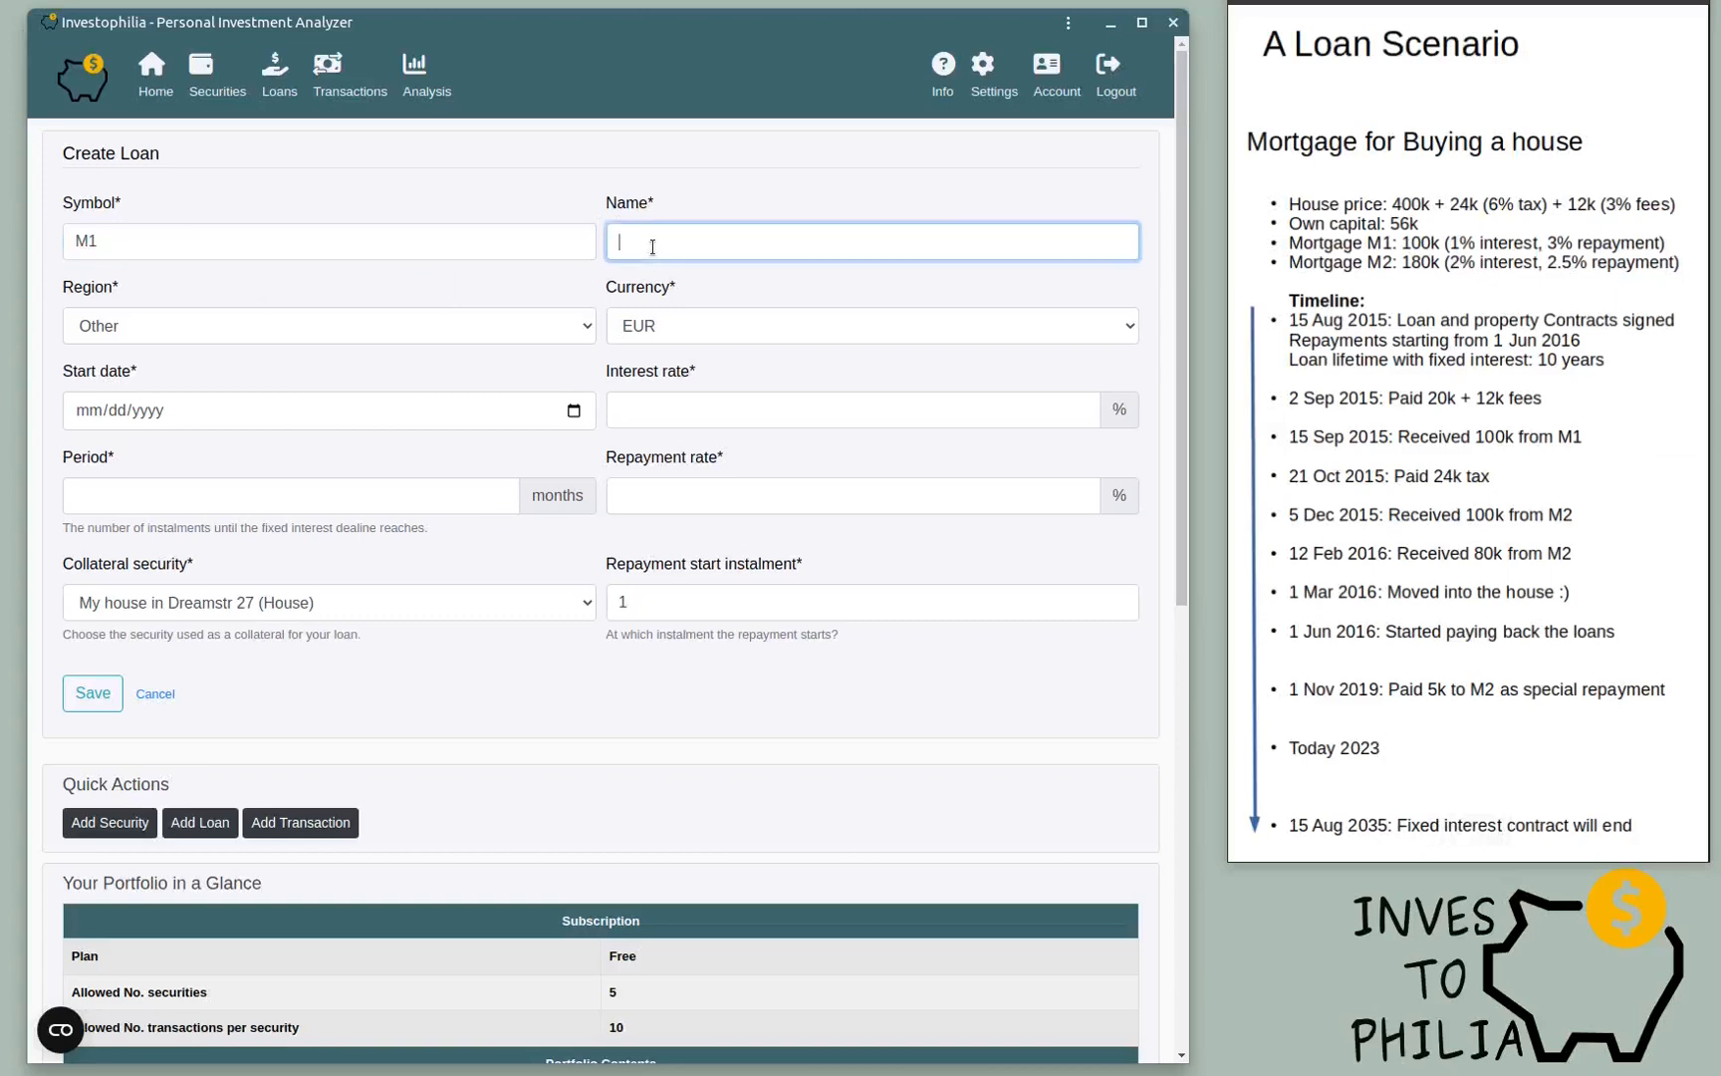
pyautogui.write('Cheap ')
pyautogui.write('M')
pyautogui.press('BackSpace')
pyautogui.write('per Bank Loan')
# Step: Set the M1 loan's region to Europe and keep EUR as its currency
pyautogui.click(196, 340)
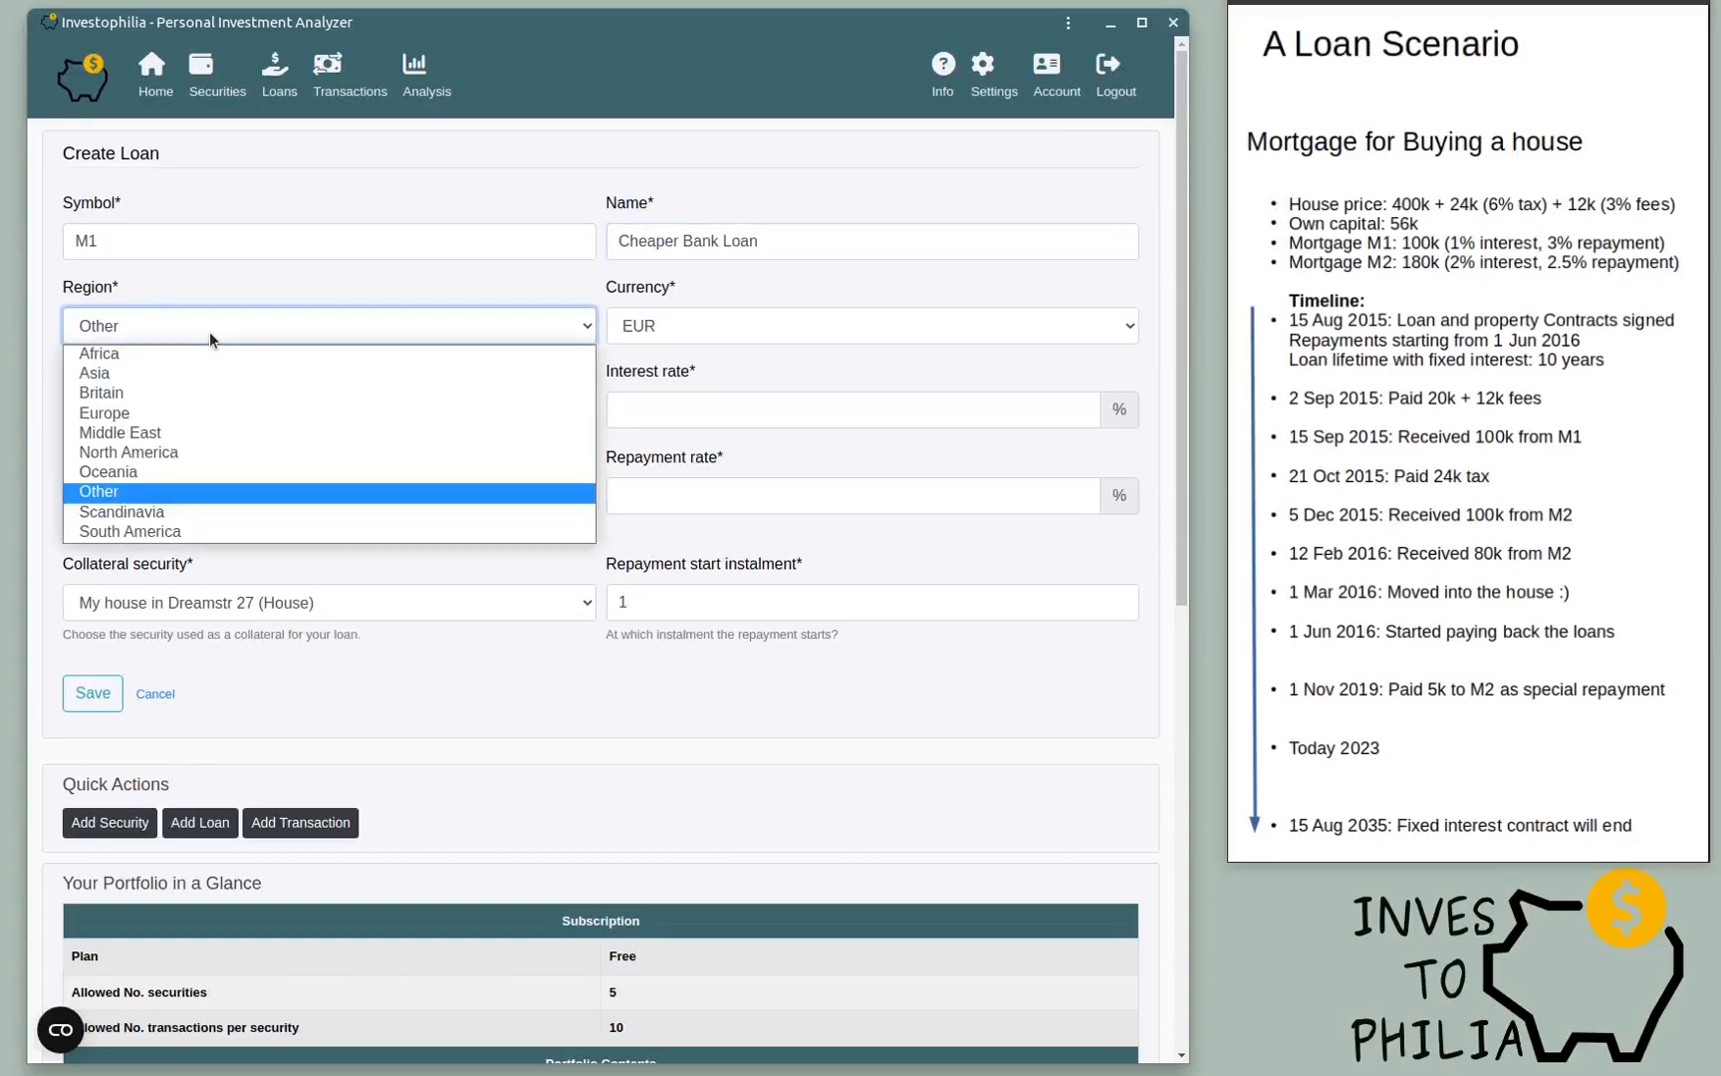
pyautogui.click(150, 412)
pyautogui.click(660, 331)
pyautogui.click(661, 330)
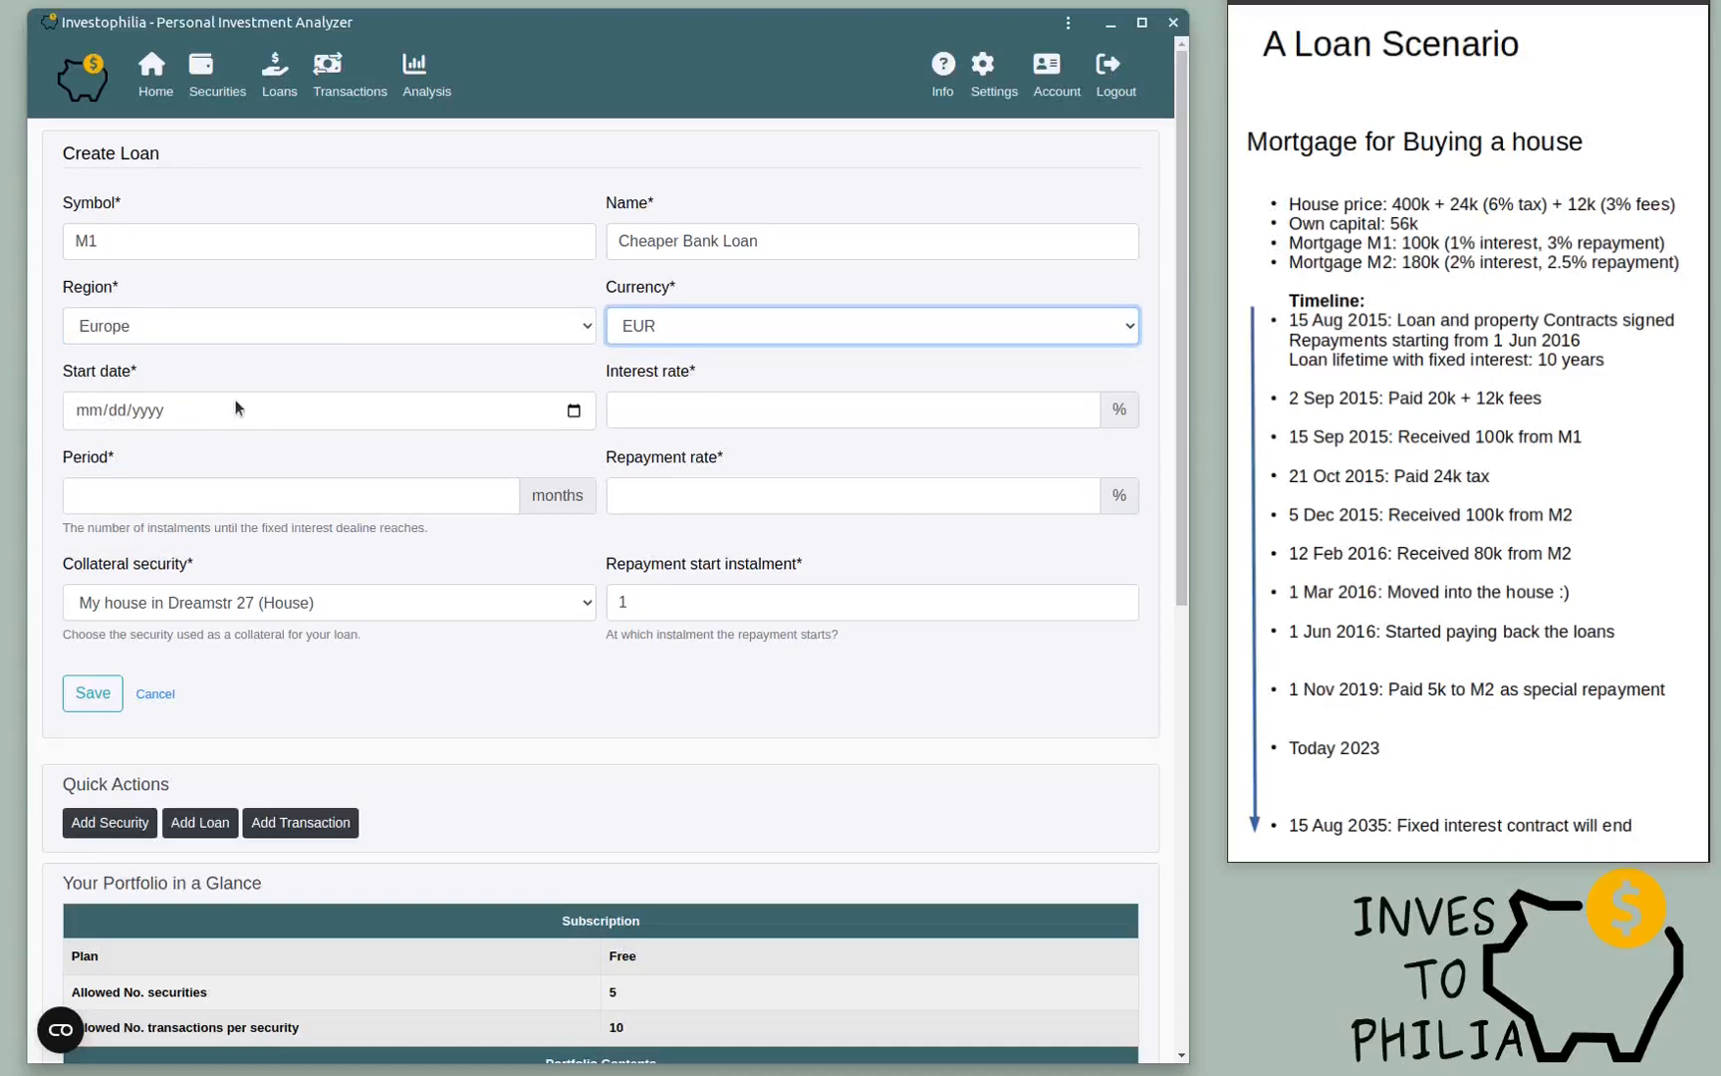
# Step: Set the M1 loan's start date to 08/15/2015 and its interest rate to 1%
pyautogui.click(109, 411)
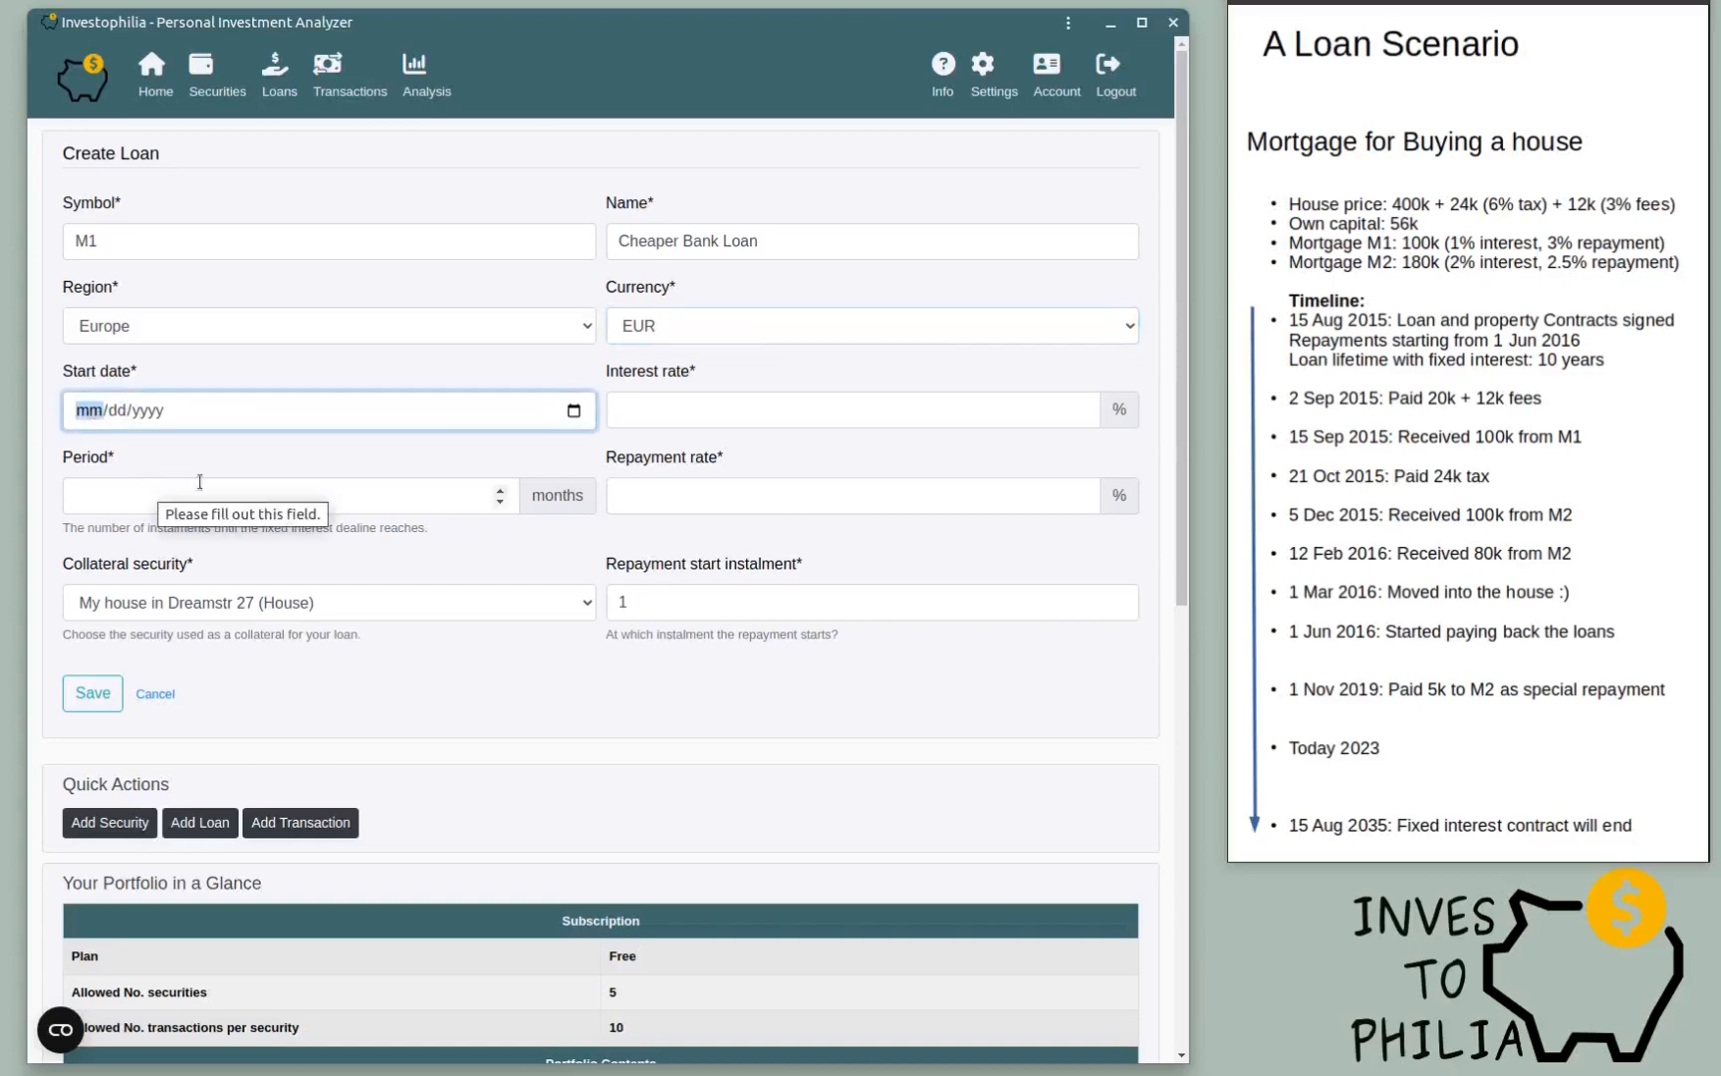
pyautogui.write('08/')
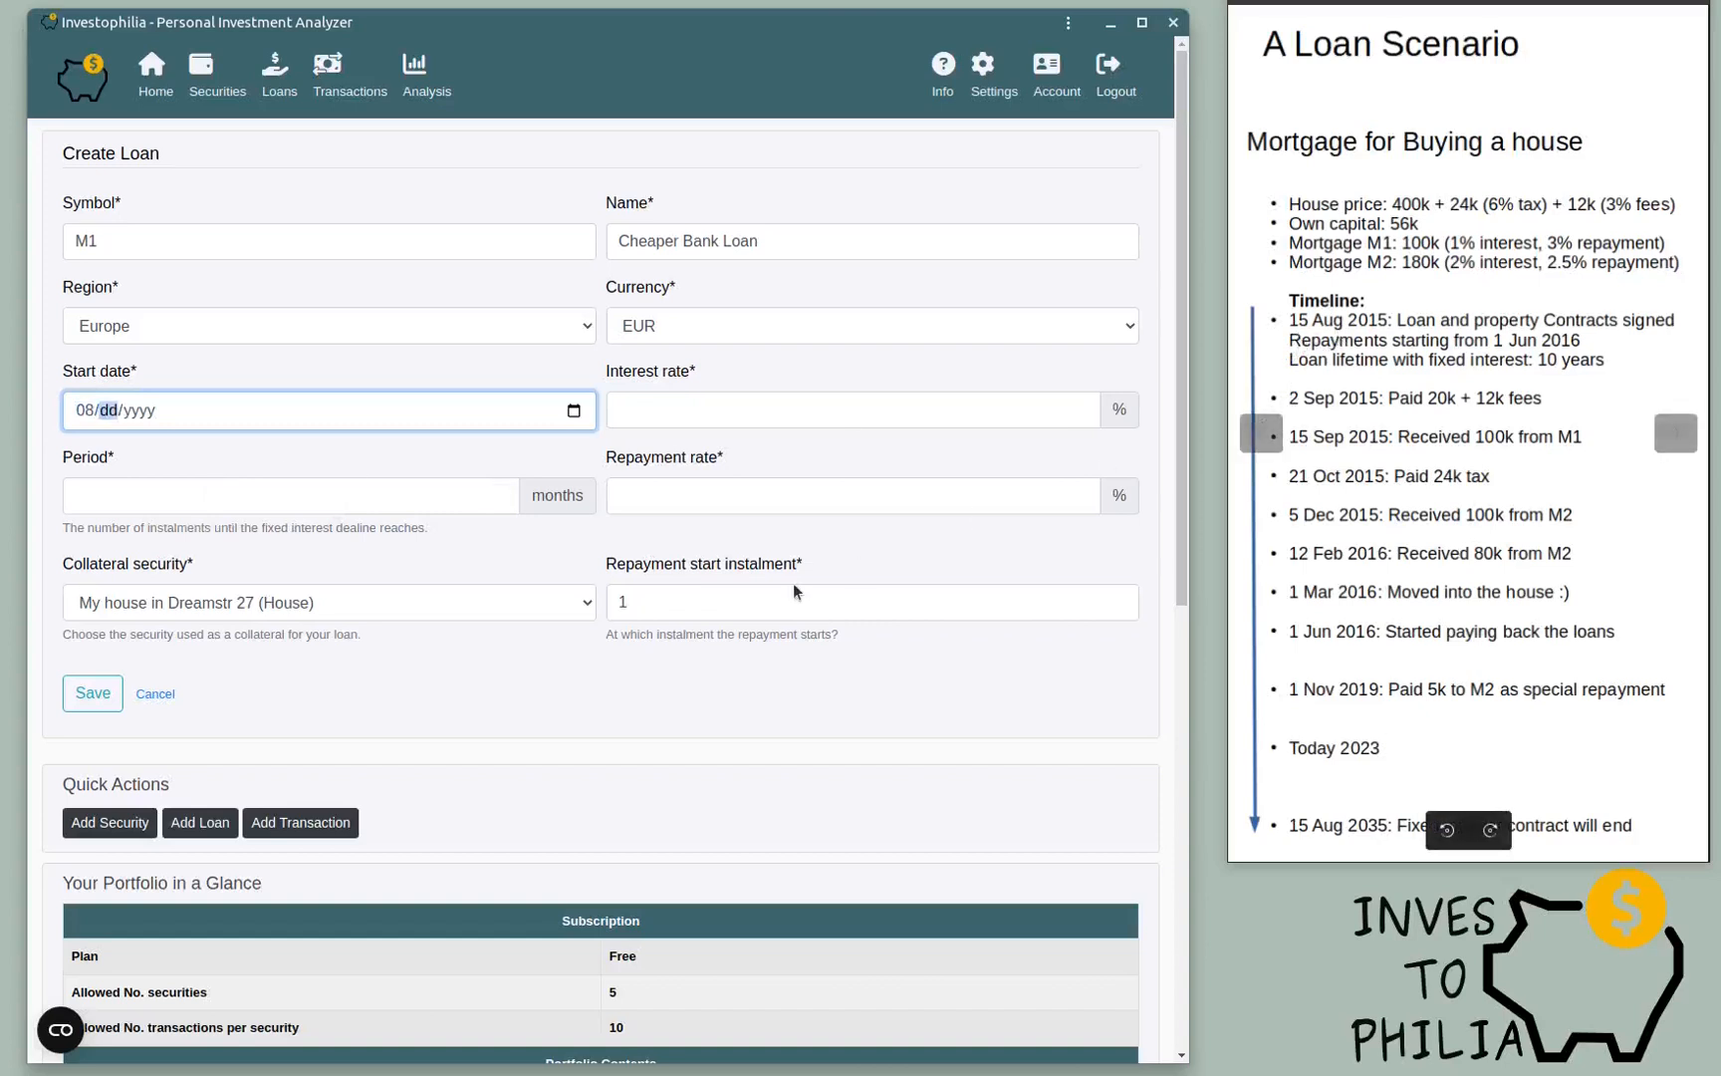
pyautogui.write('15/')
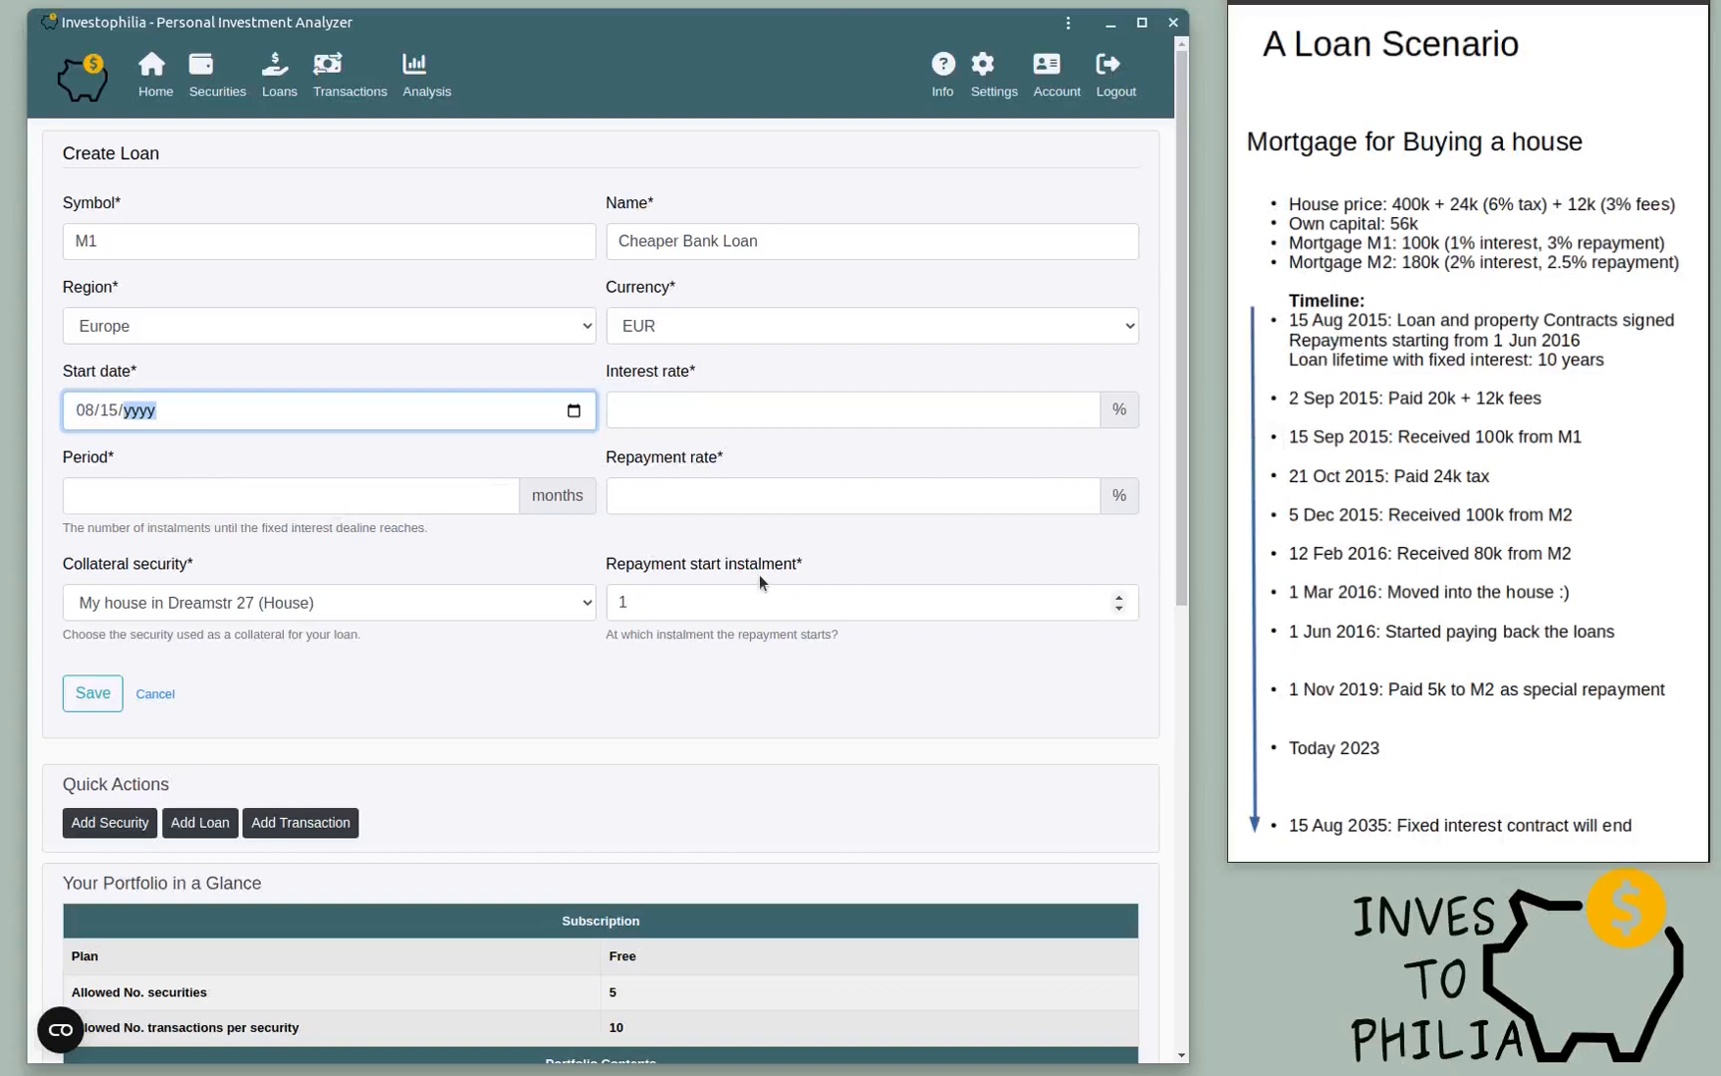
pyautogui.write('2015')
pyautogui.click(782, 426)
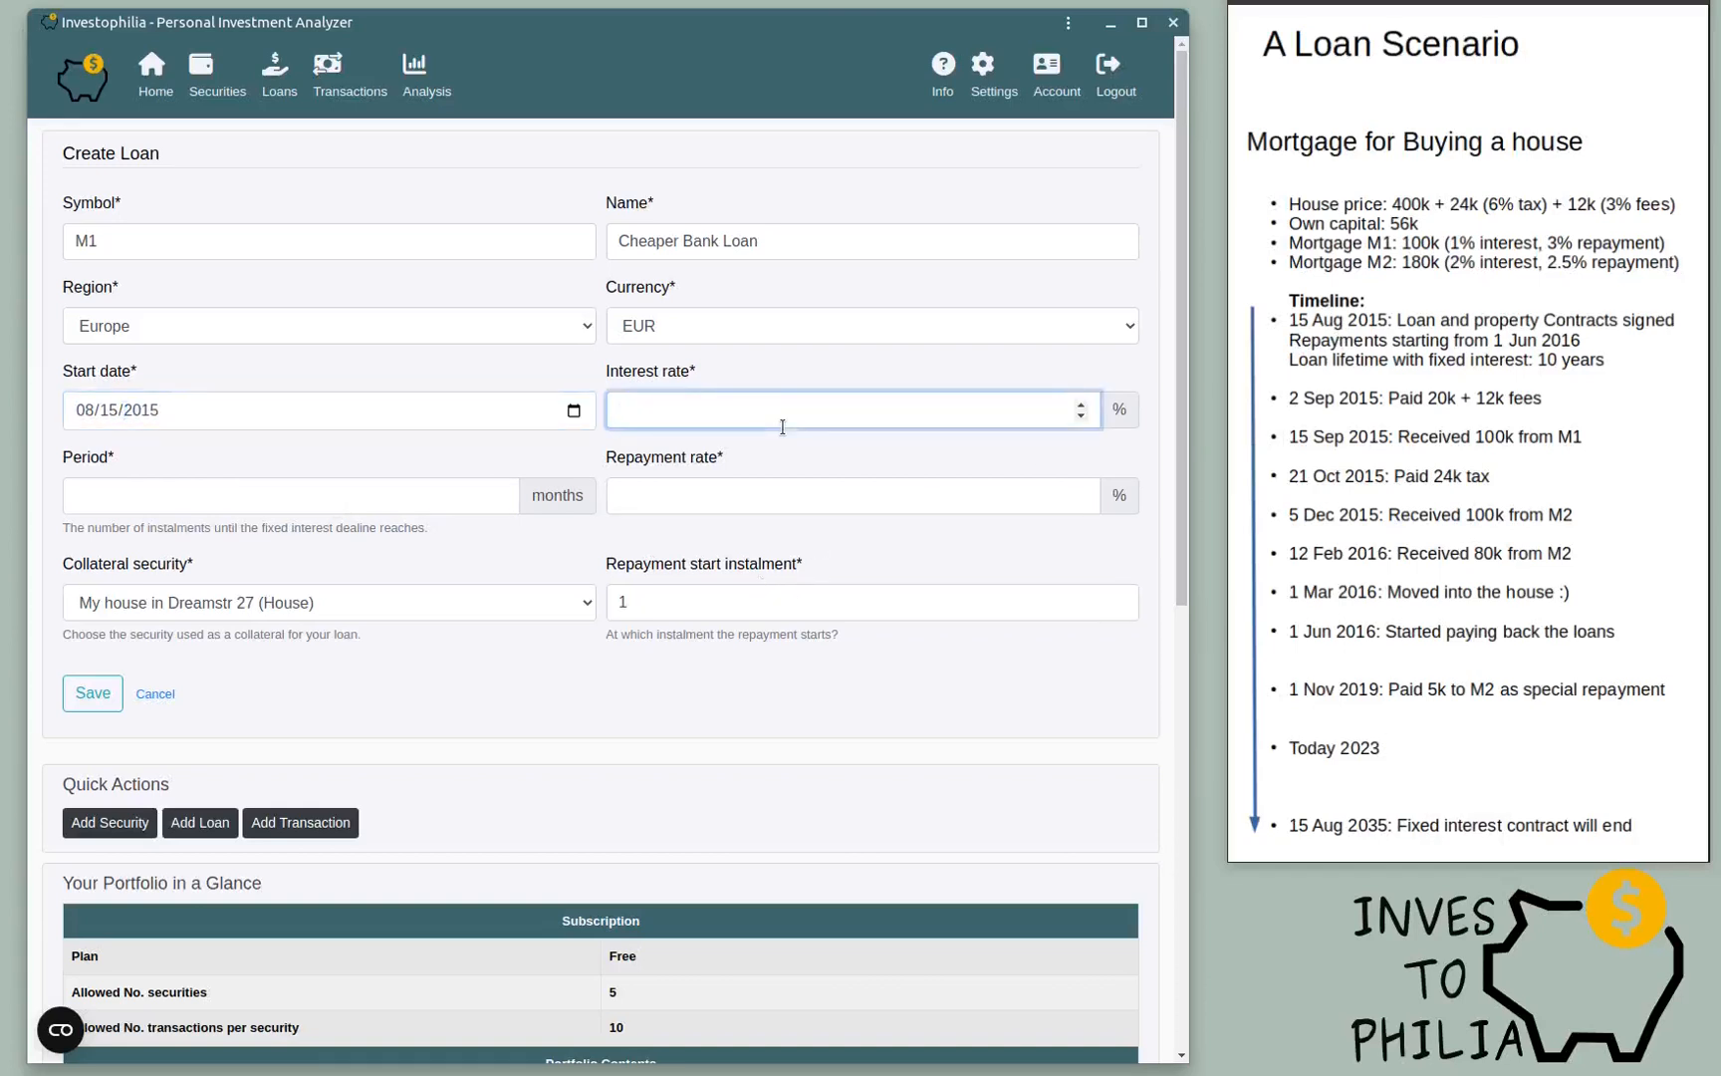
pyautogui.write('1')
# Step: Set the M1 loan's period to 120 months and its repayment rate to 3%
pyautogui.click(247, 497)
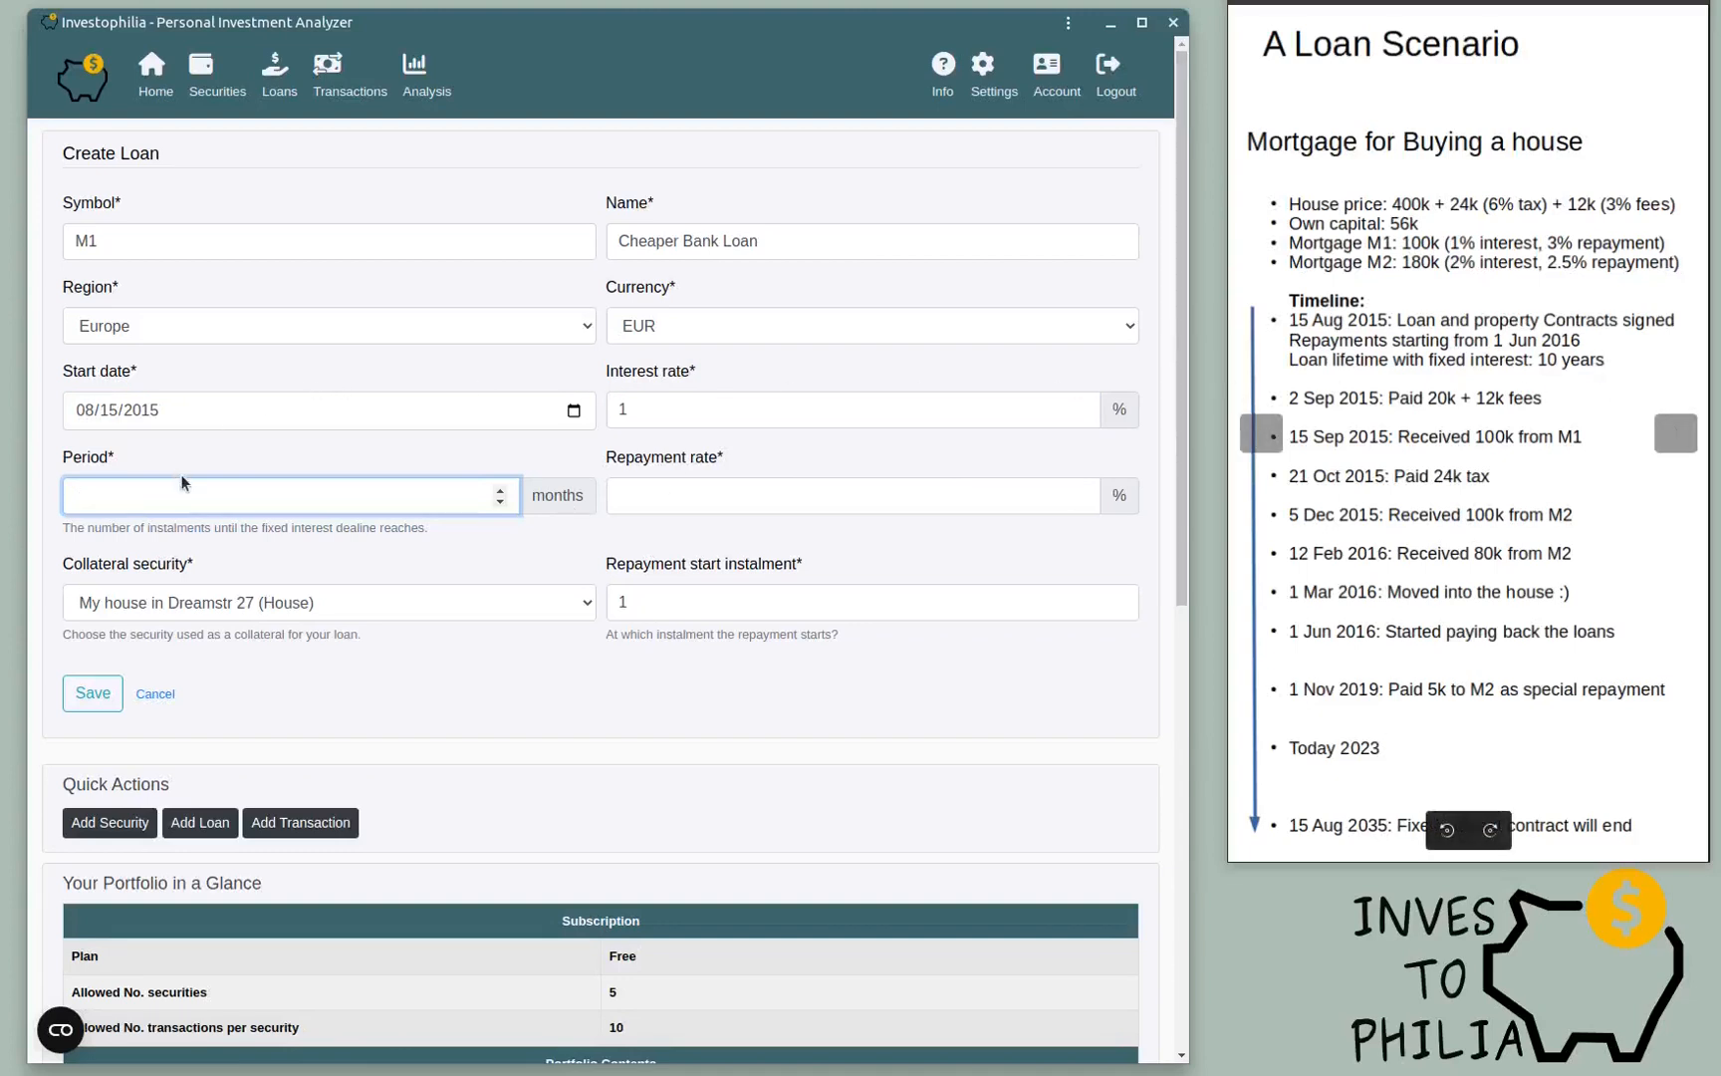
pyautogui.write('120')
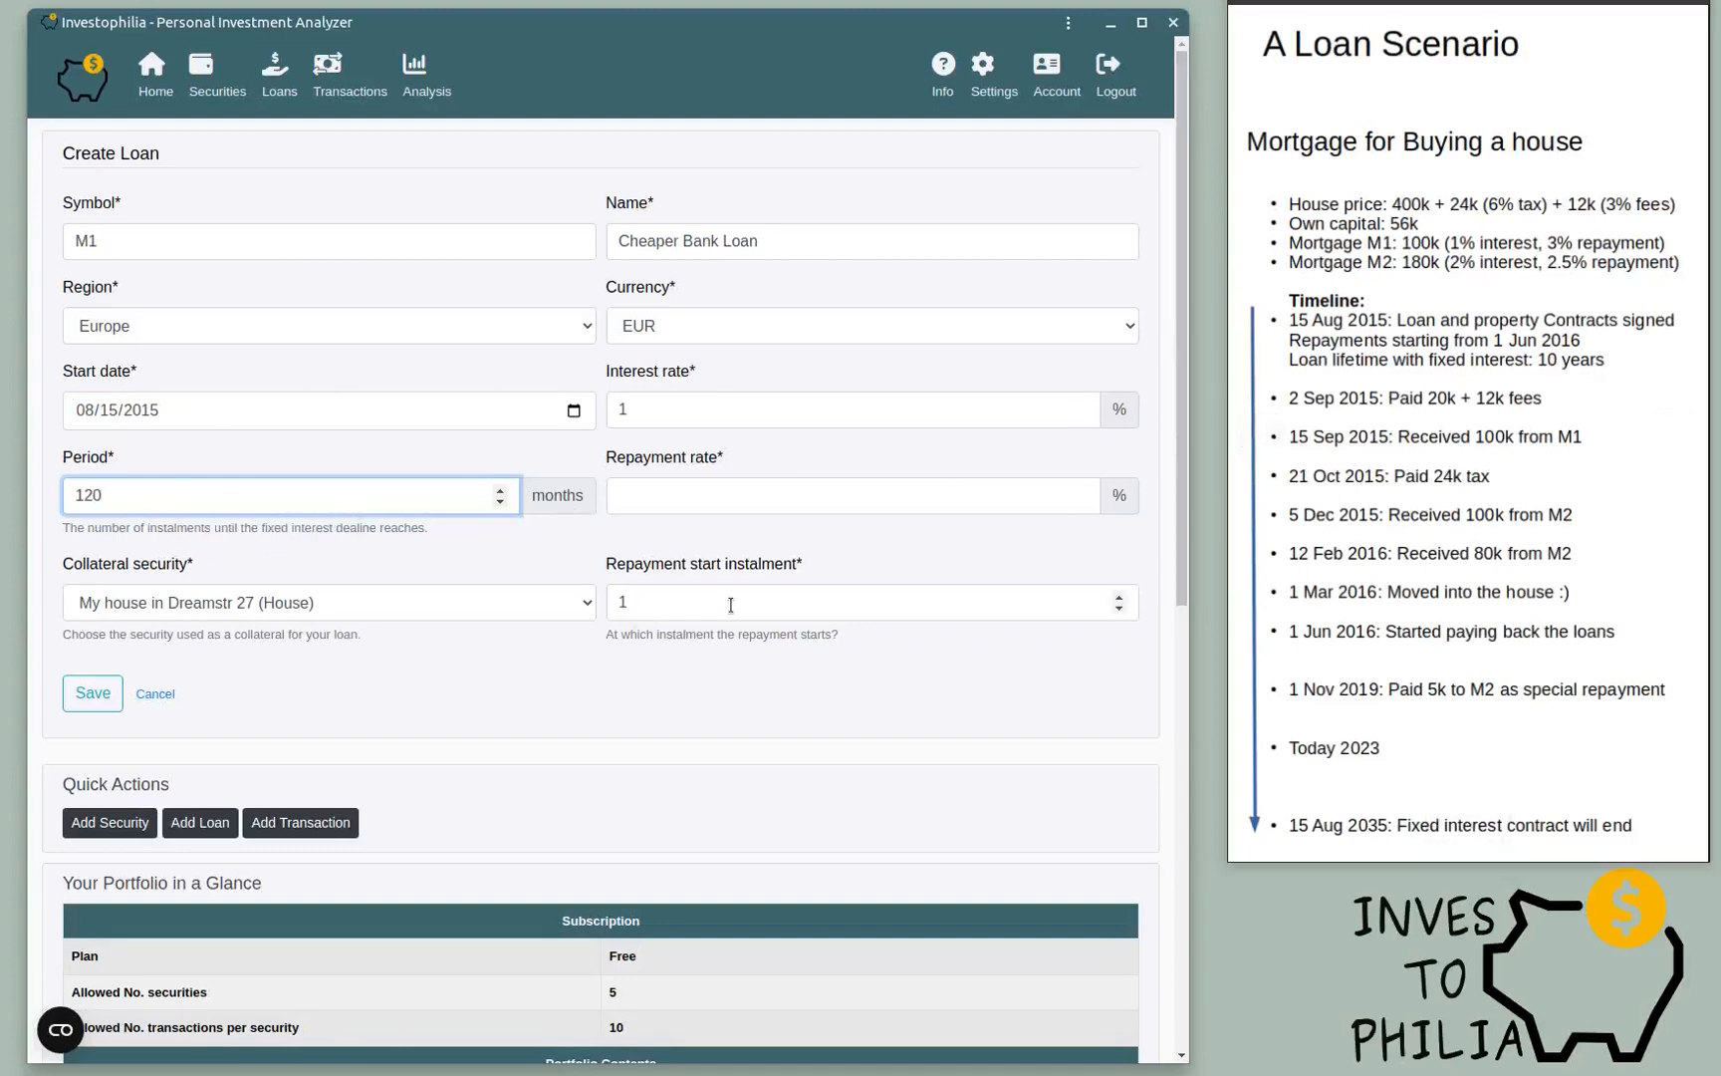
pyautogui.click(739, 499)
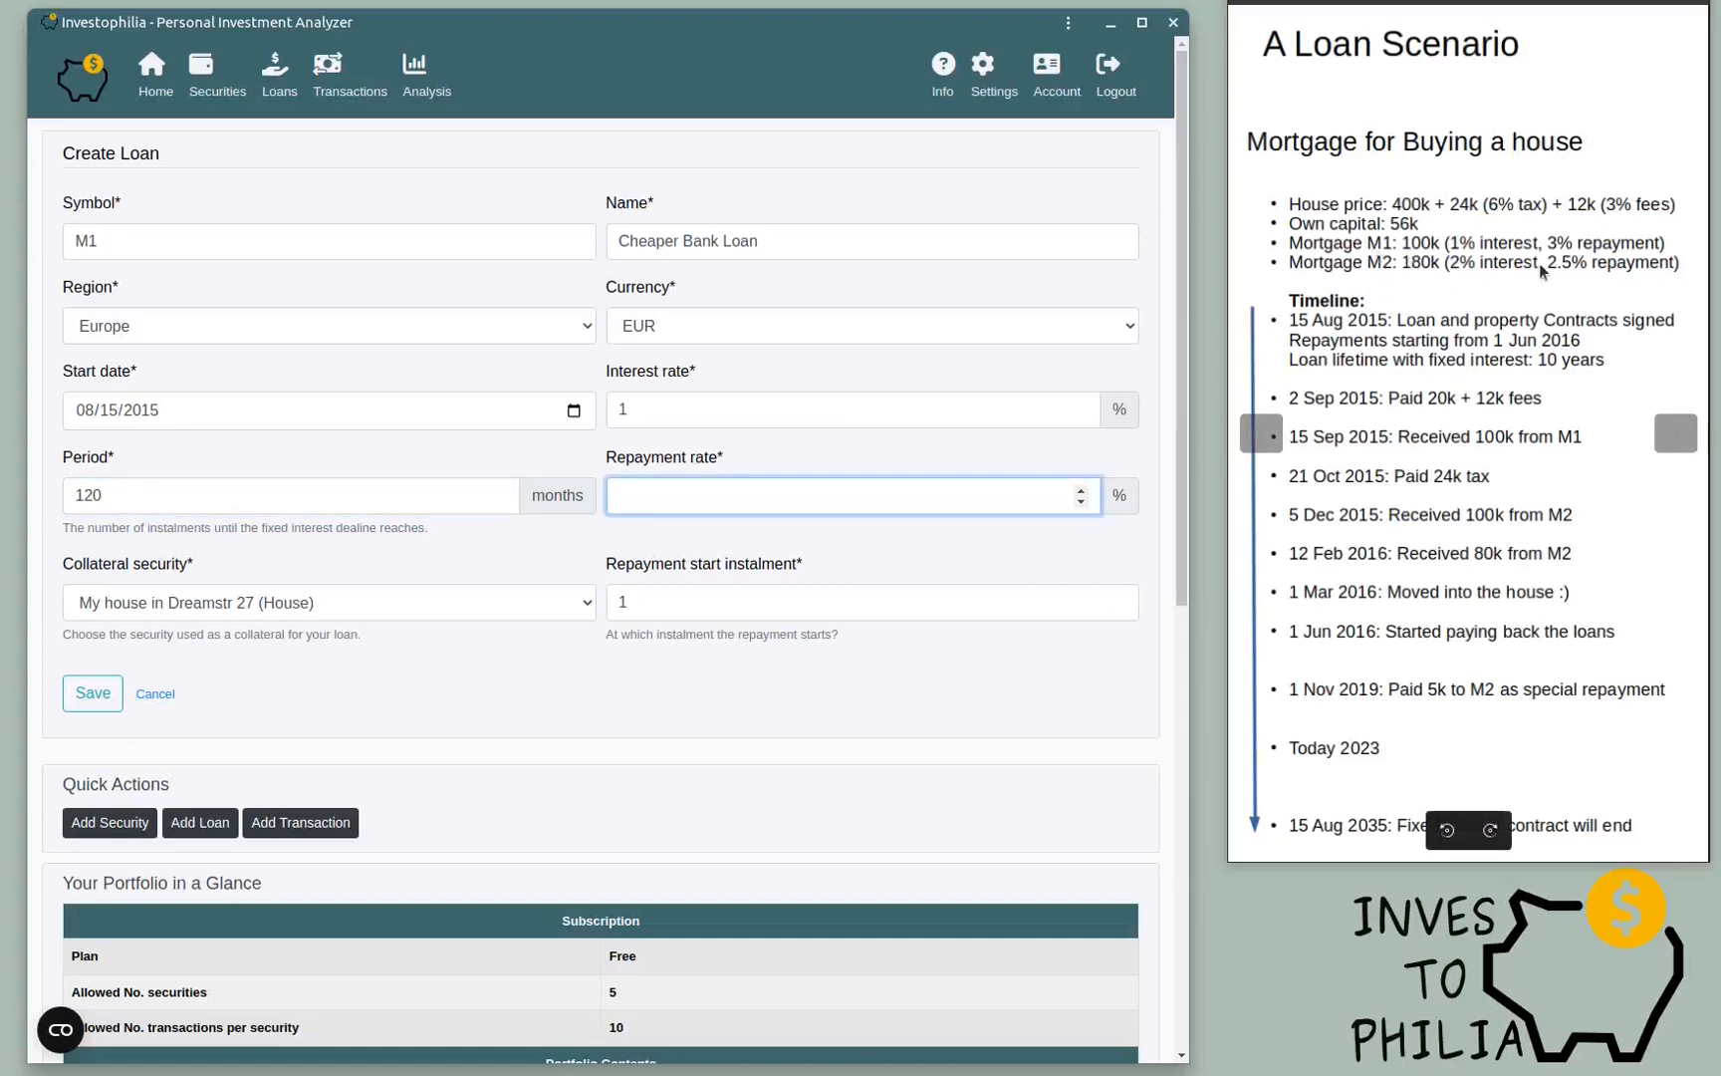
pyautogui.write('3')
# Step: Set the repayment start instalment to 10 and save the M1 loan
pyautogui.click(664, 599)
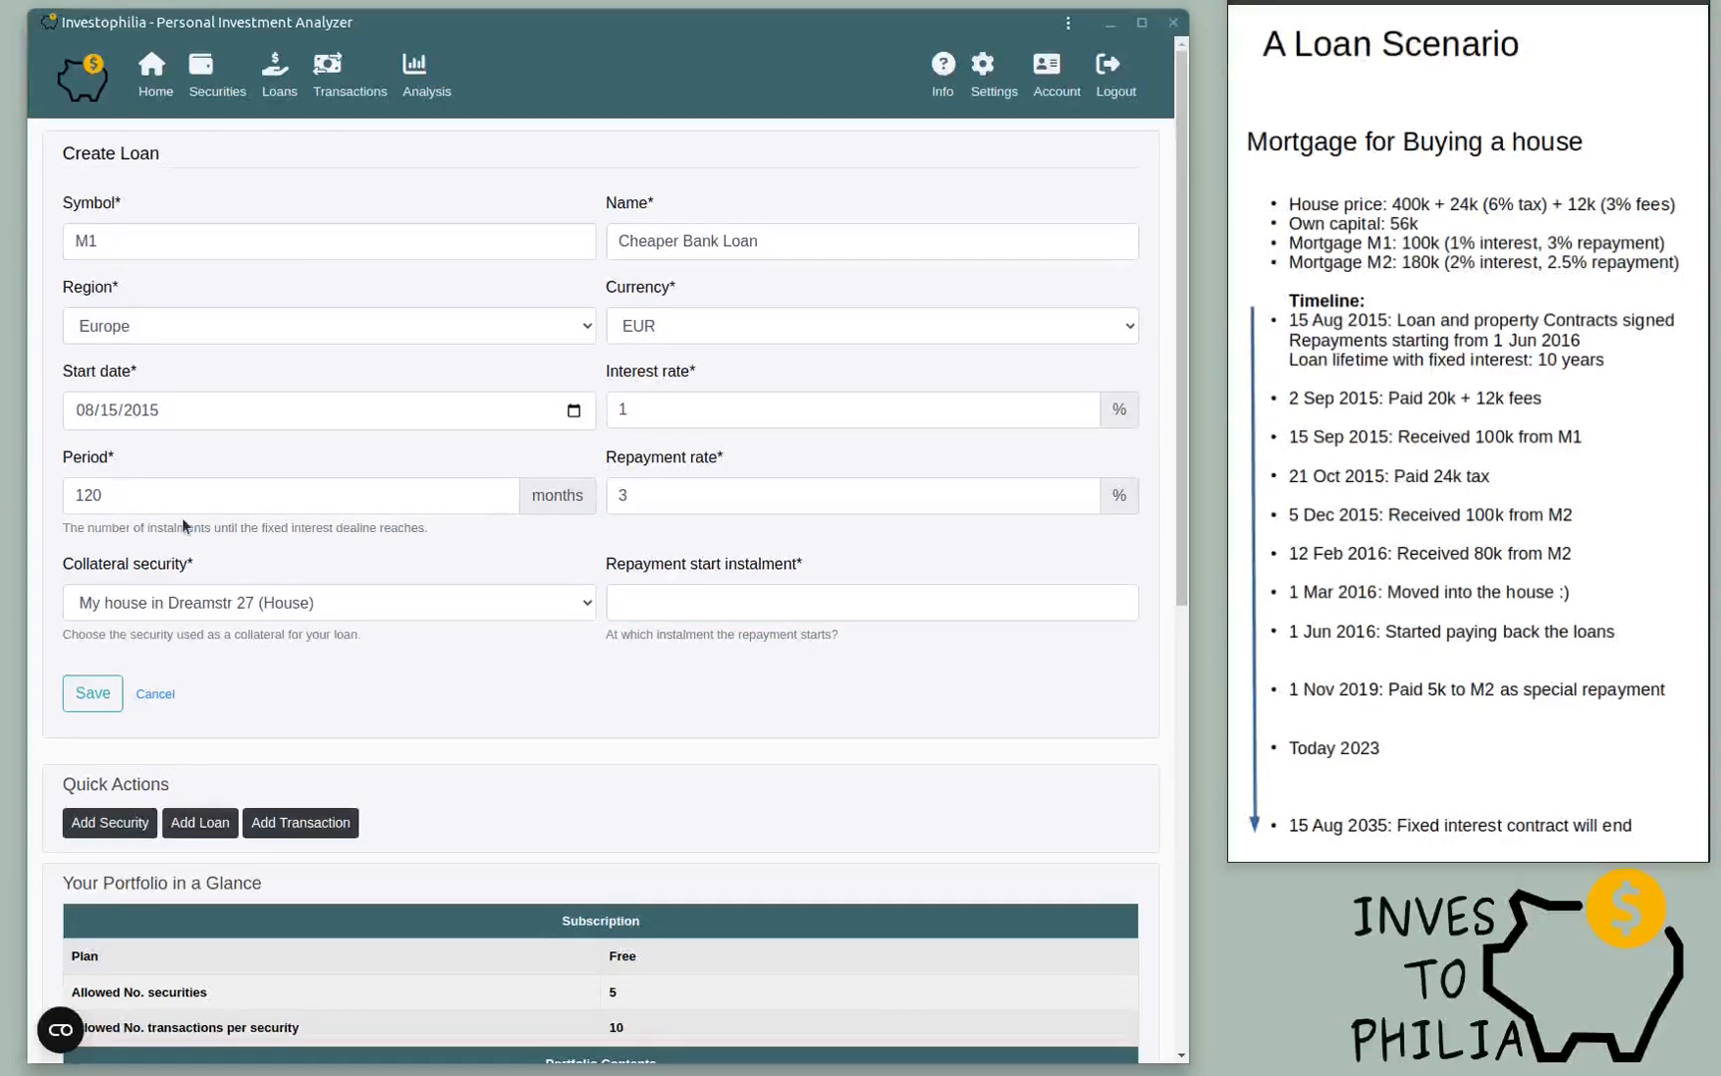
pyautogui.click(637, 604)
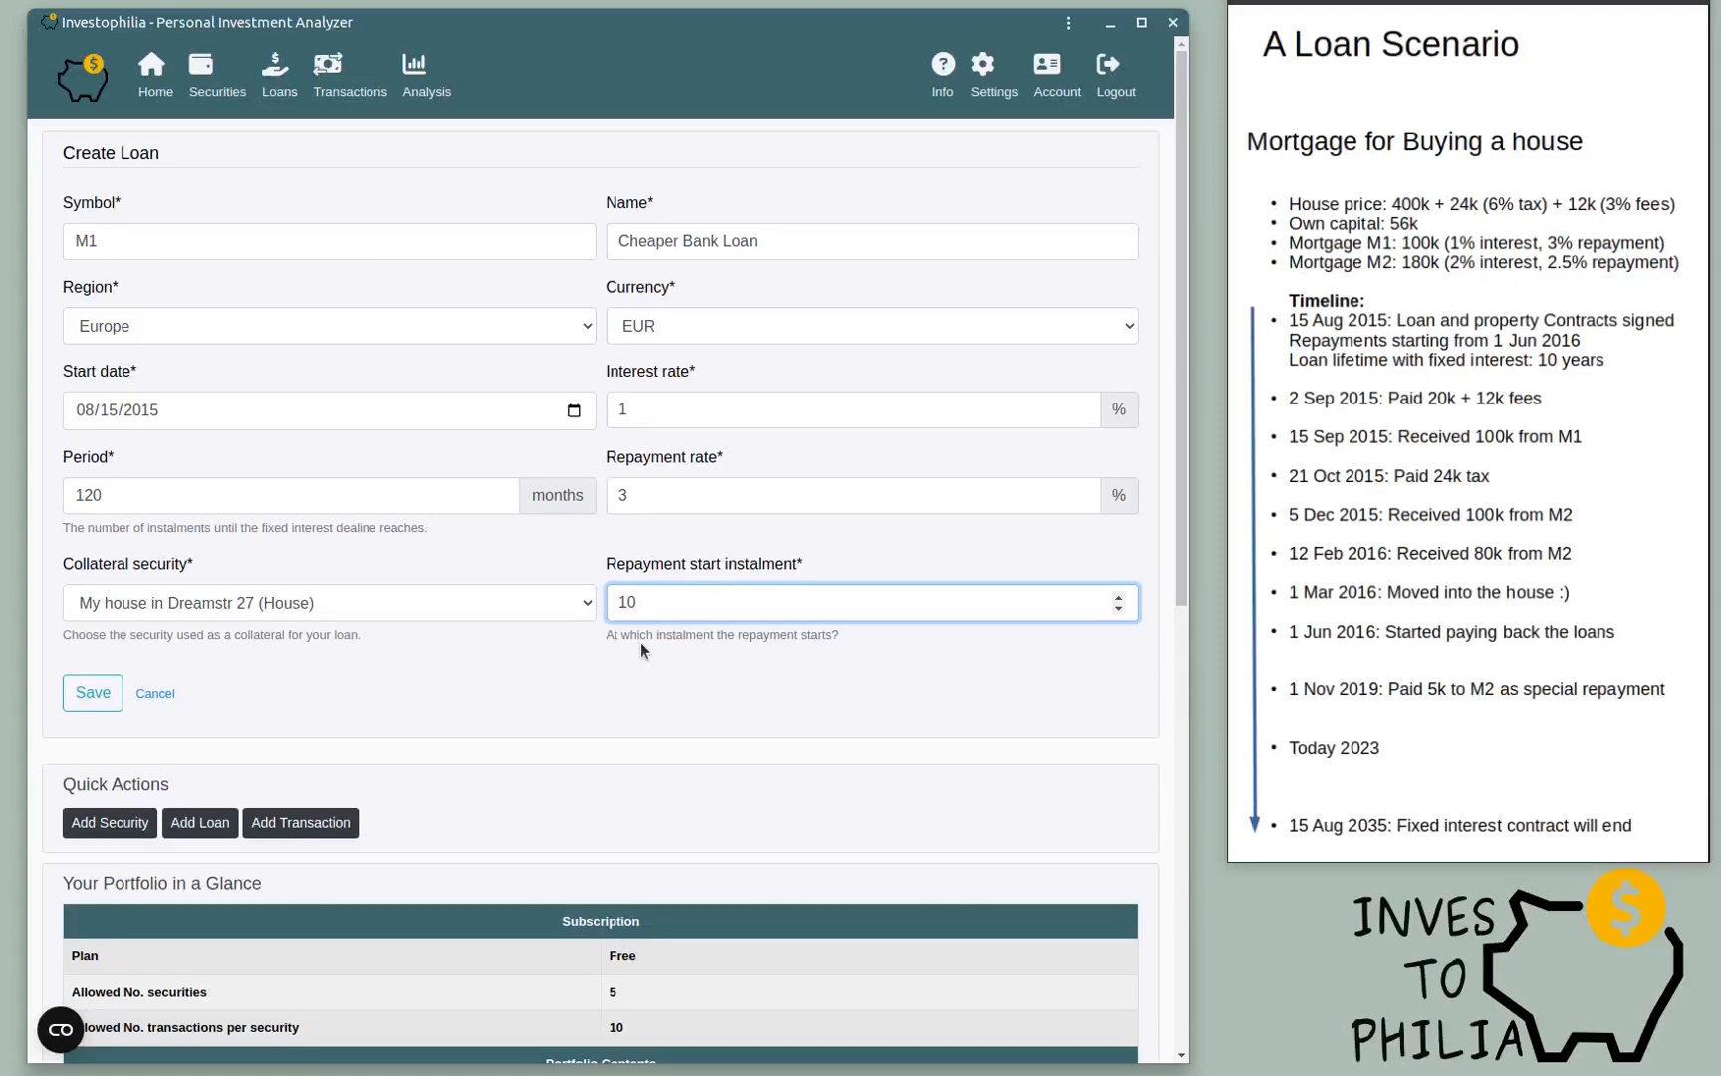
pyautogui.click(82, 690)
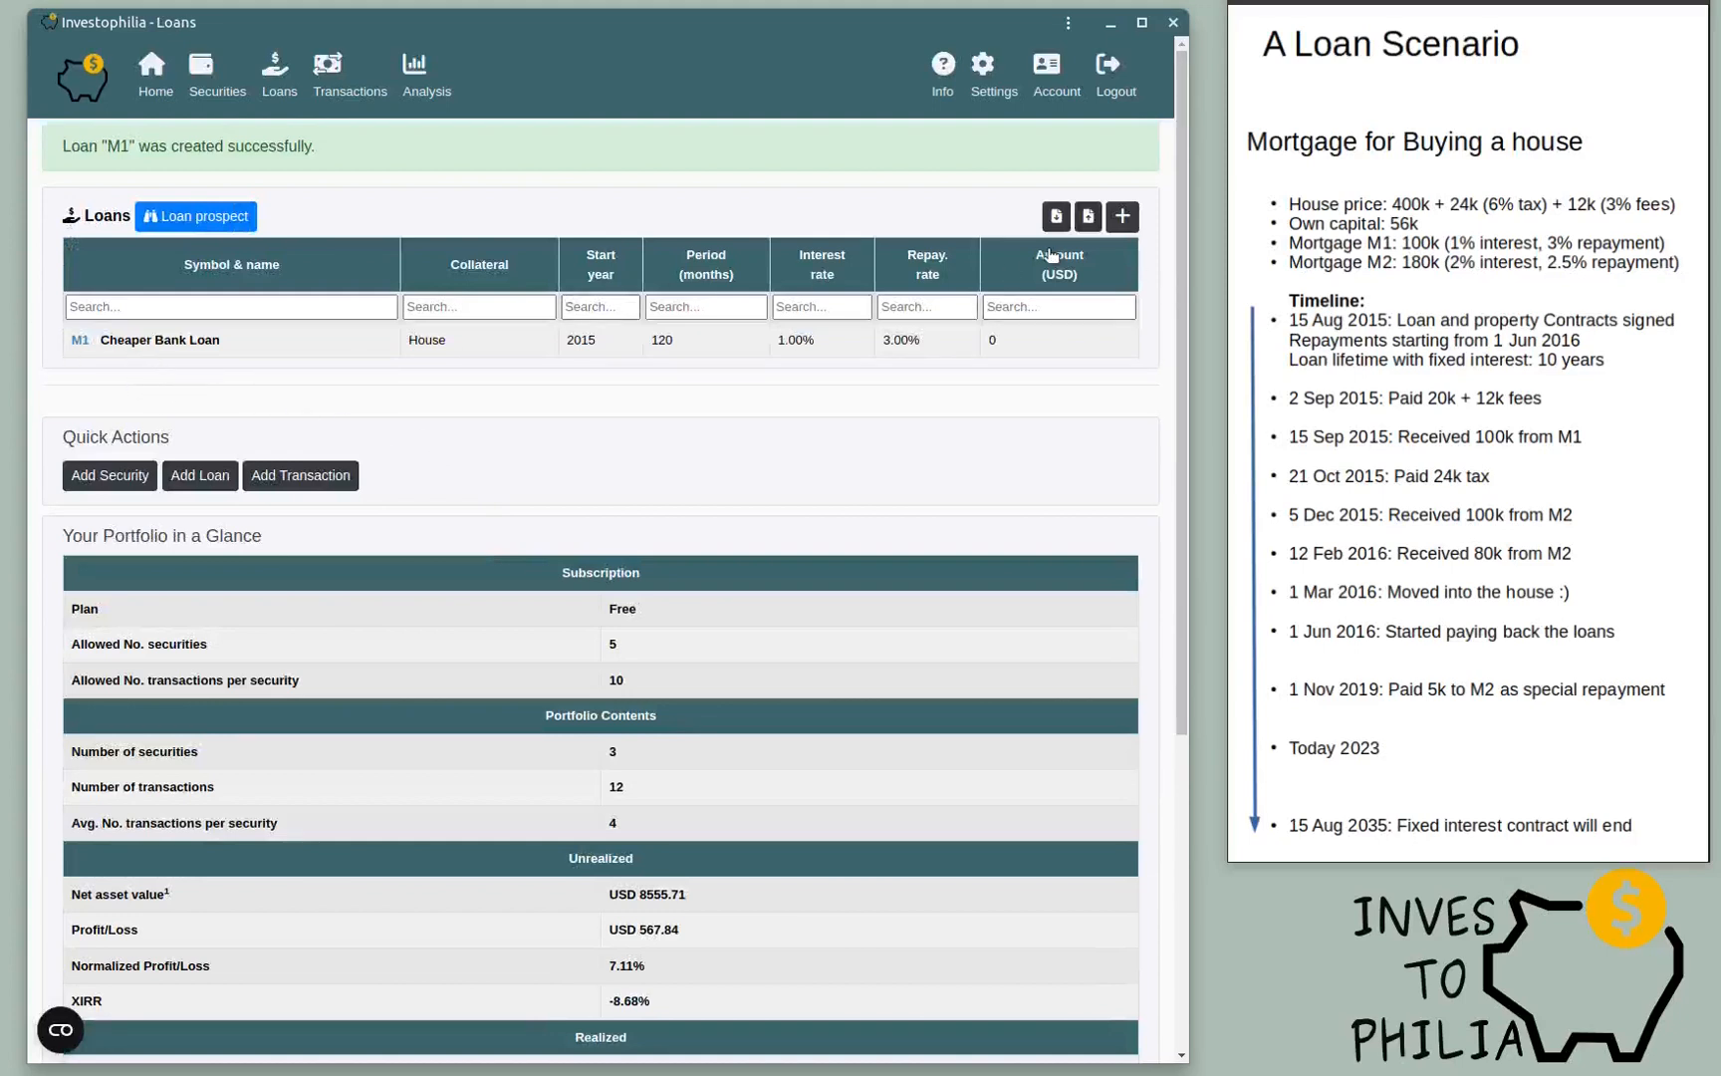
# Step: Start a new loan with the symbol M2 and the name "More expensive bank"
pyautogui.click(1123, 217)
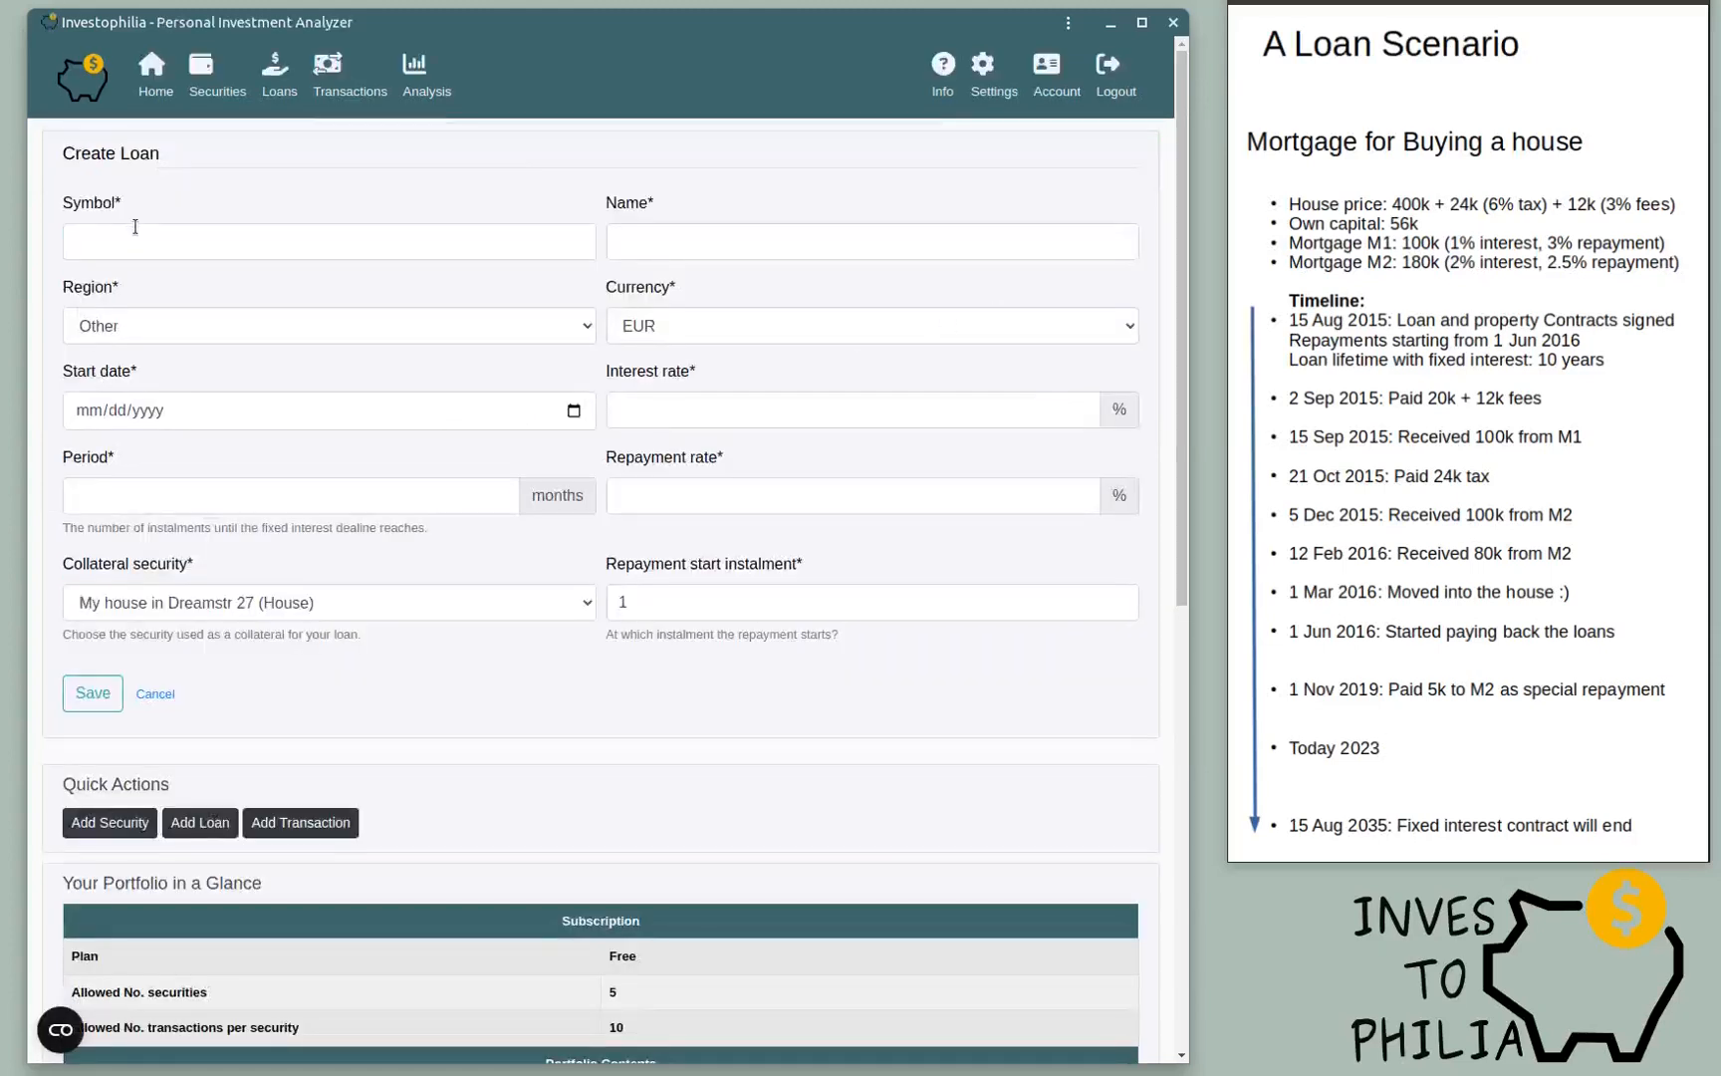
pyautogui.click(135, 236)
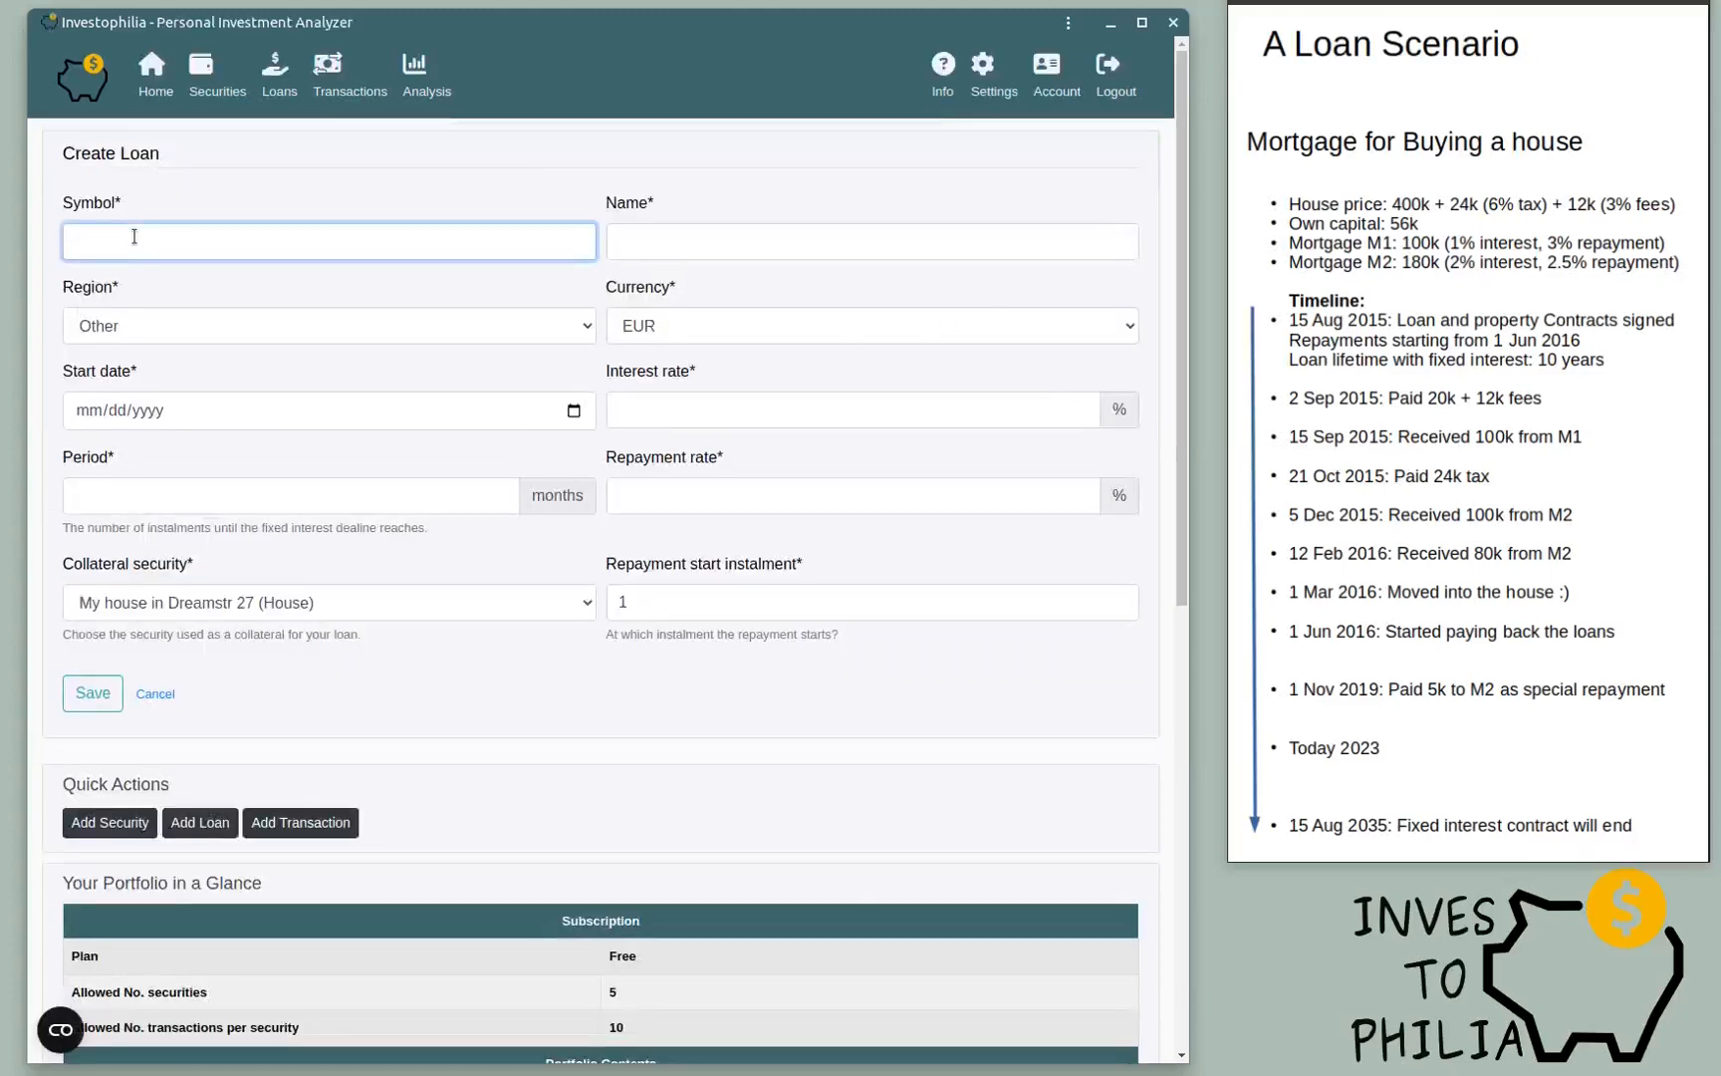
pyautogui.press('Tab')
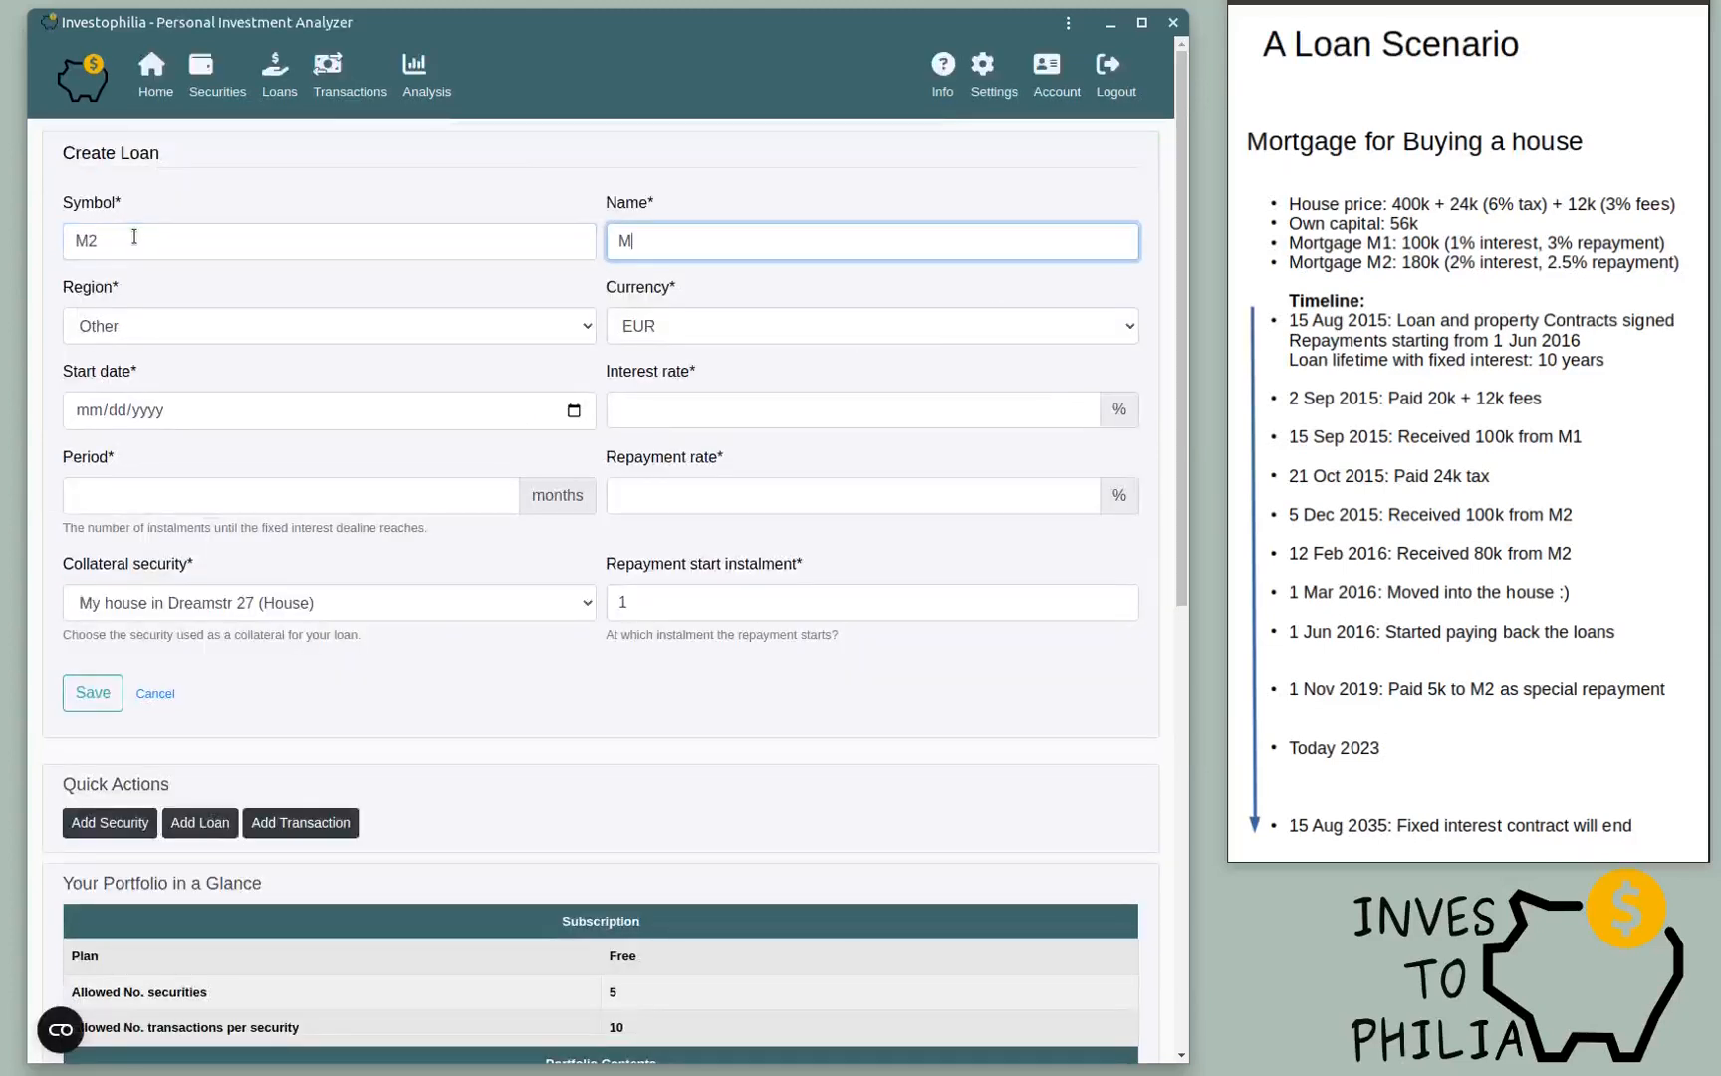
pyautogui.write('More expensive bank')
# Step: Set the M2 loan's start date to 08/15/2015
pyautogui.click(92, 411)
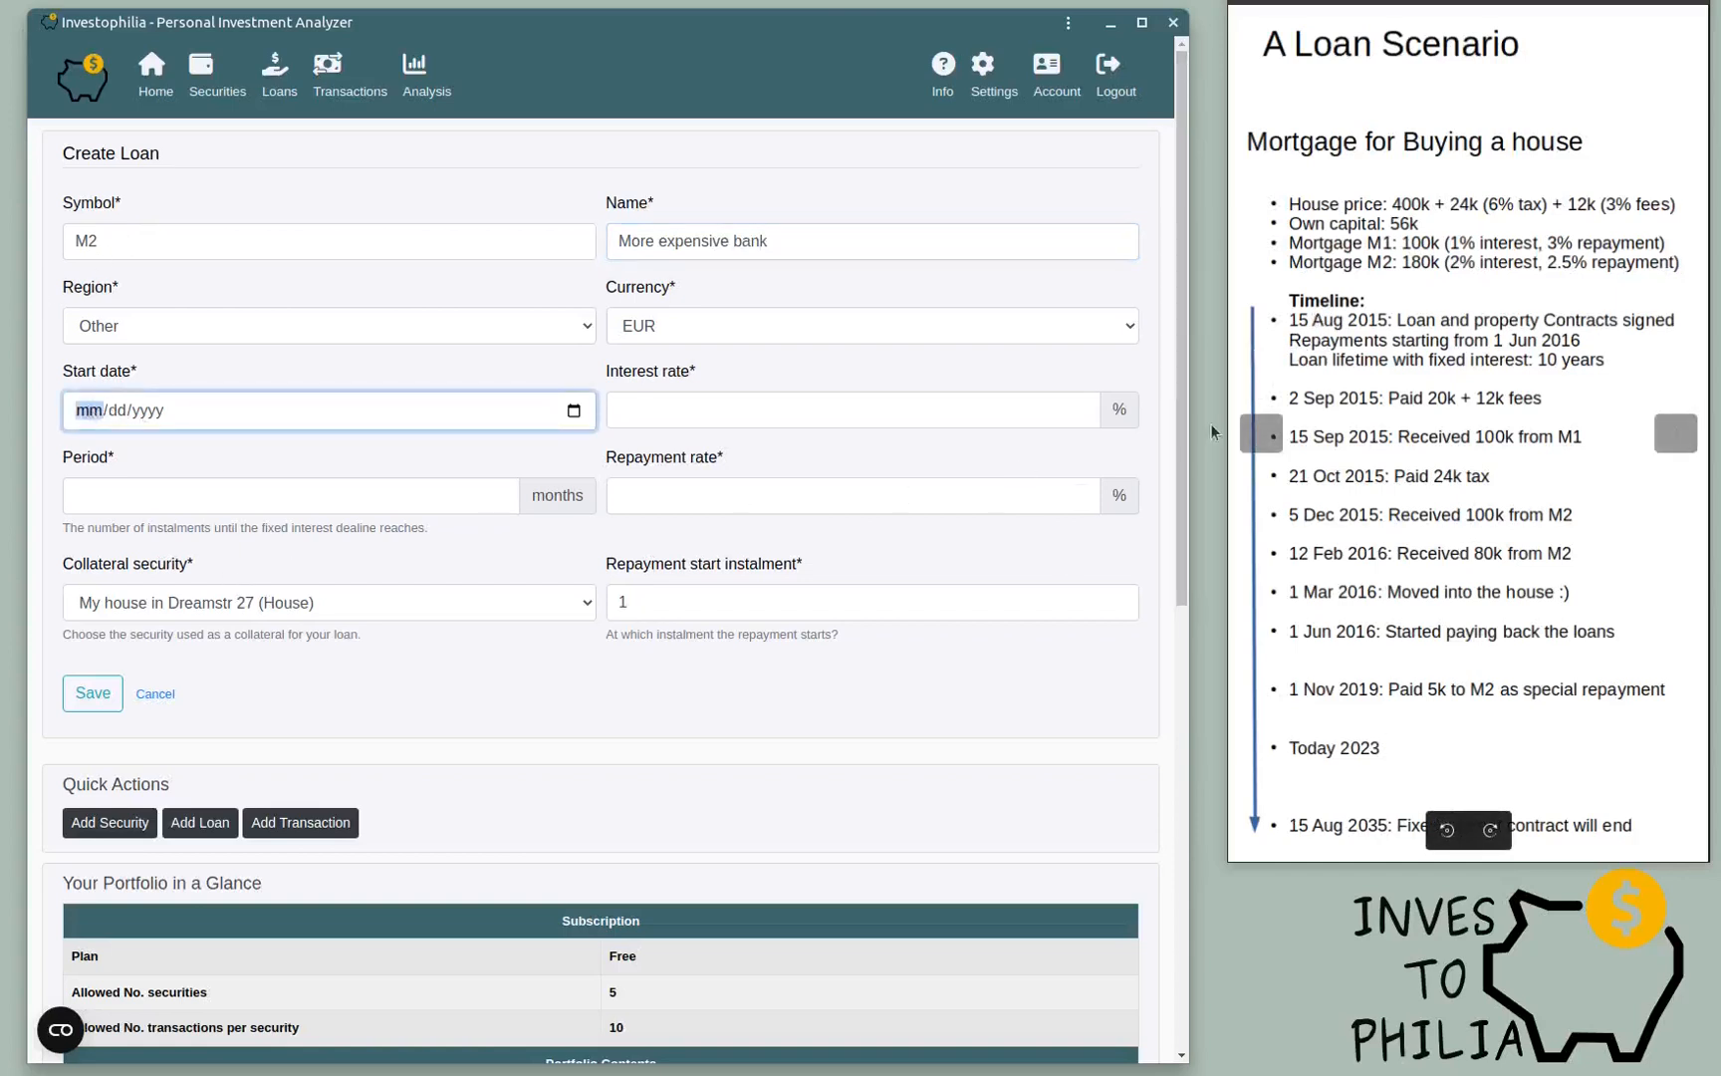
pyautogui.write('12/dd/yyyy')
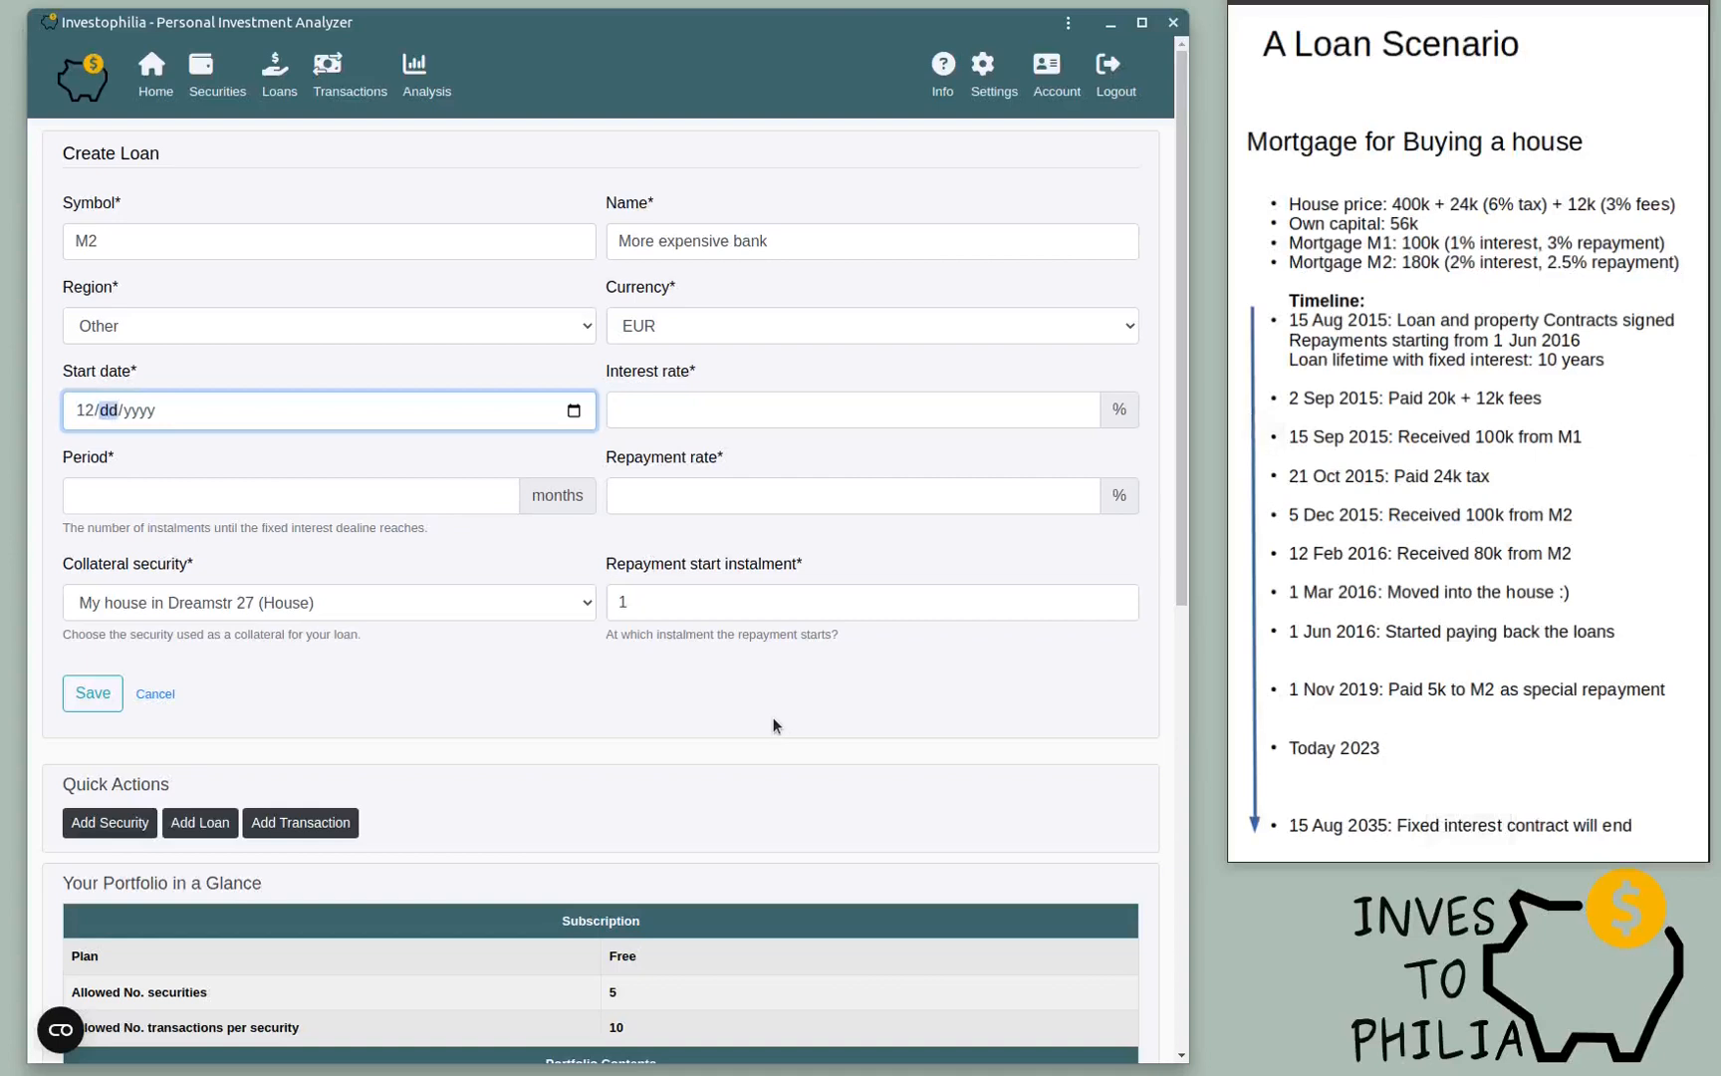
pyautogui.click(86, 411)
pyautogui.write('08/')
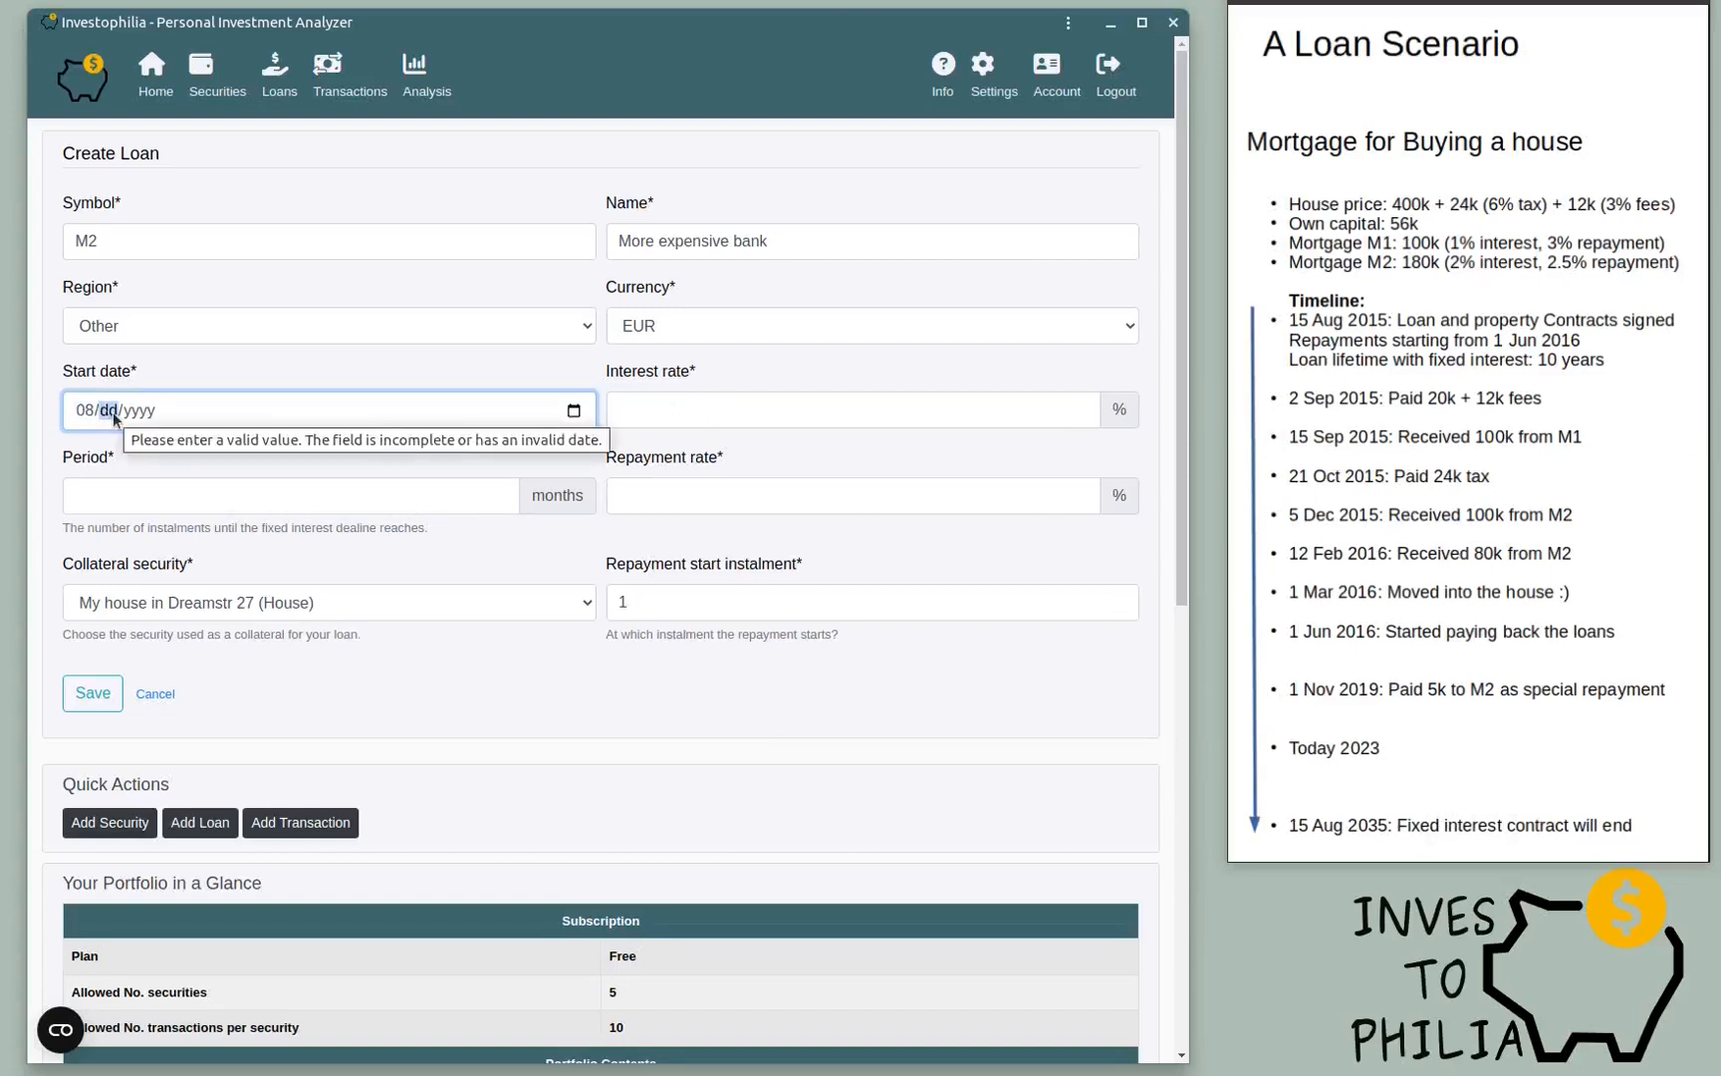
pyautogui.write('15/')
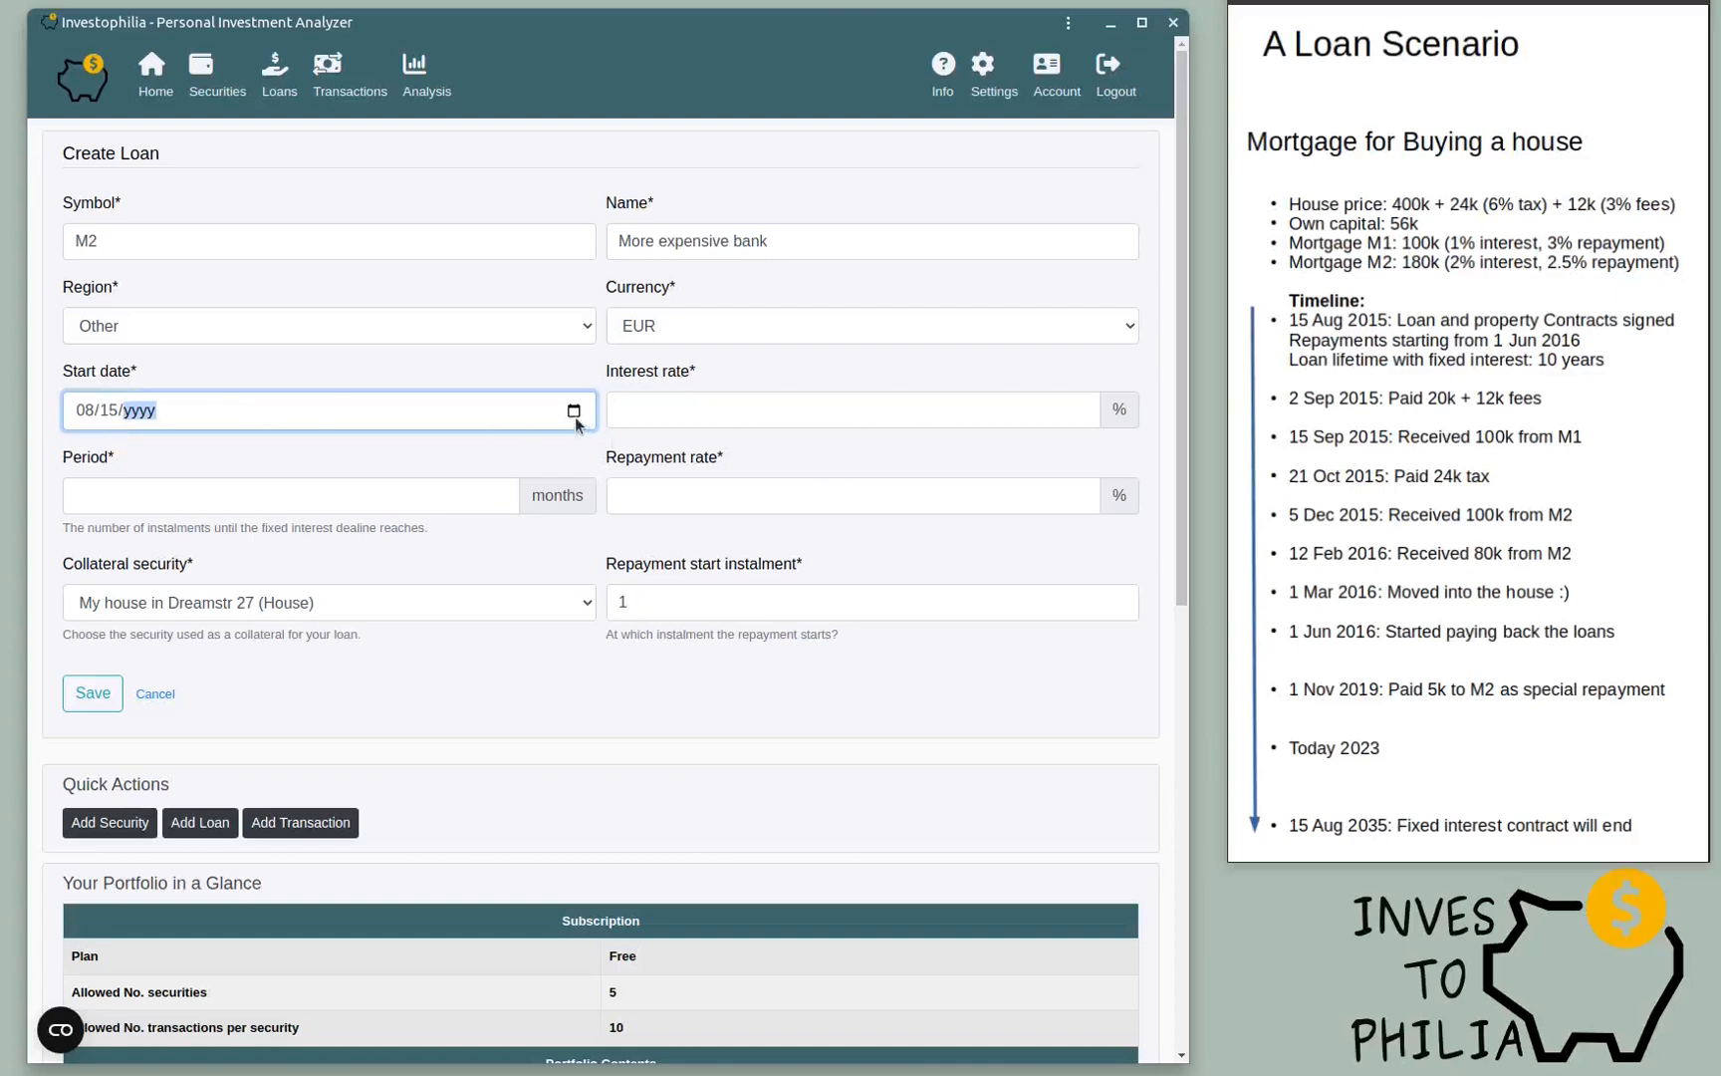
pyautogui.write('2015')
pyautogui.click(741, 416)
pyautogui.click(574, 411)
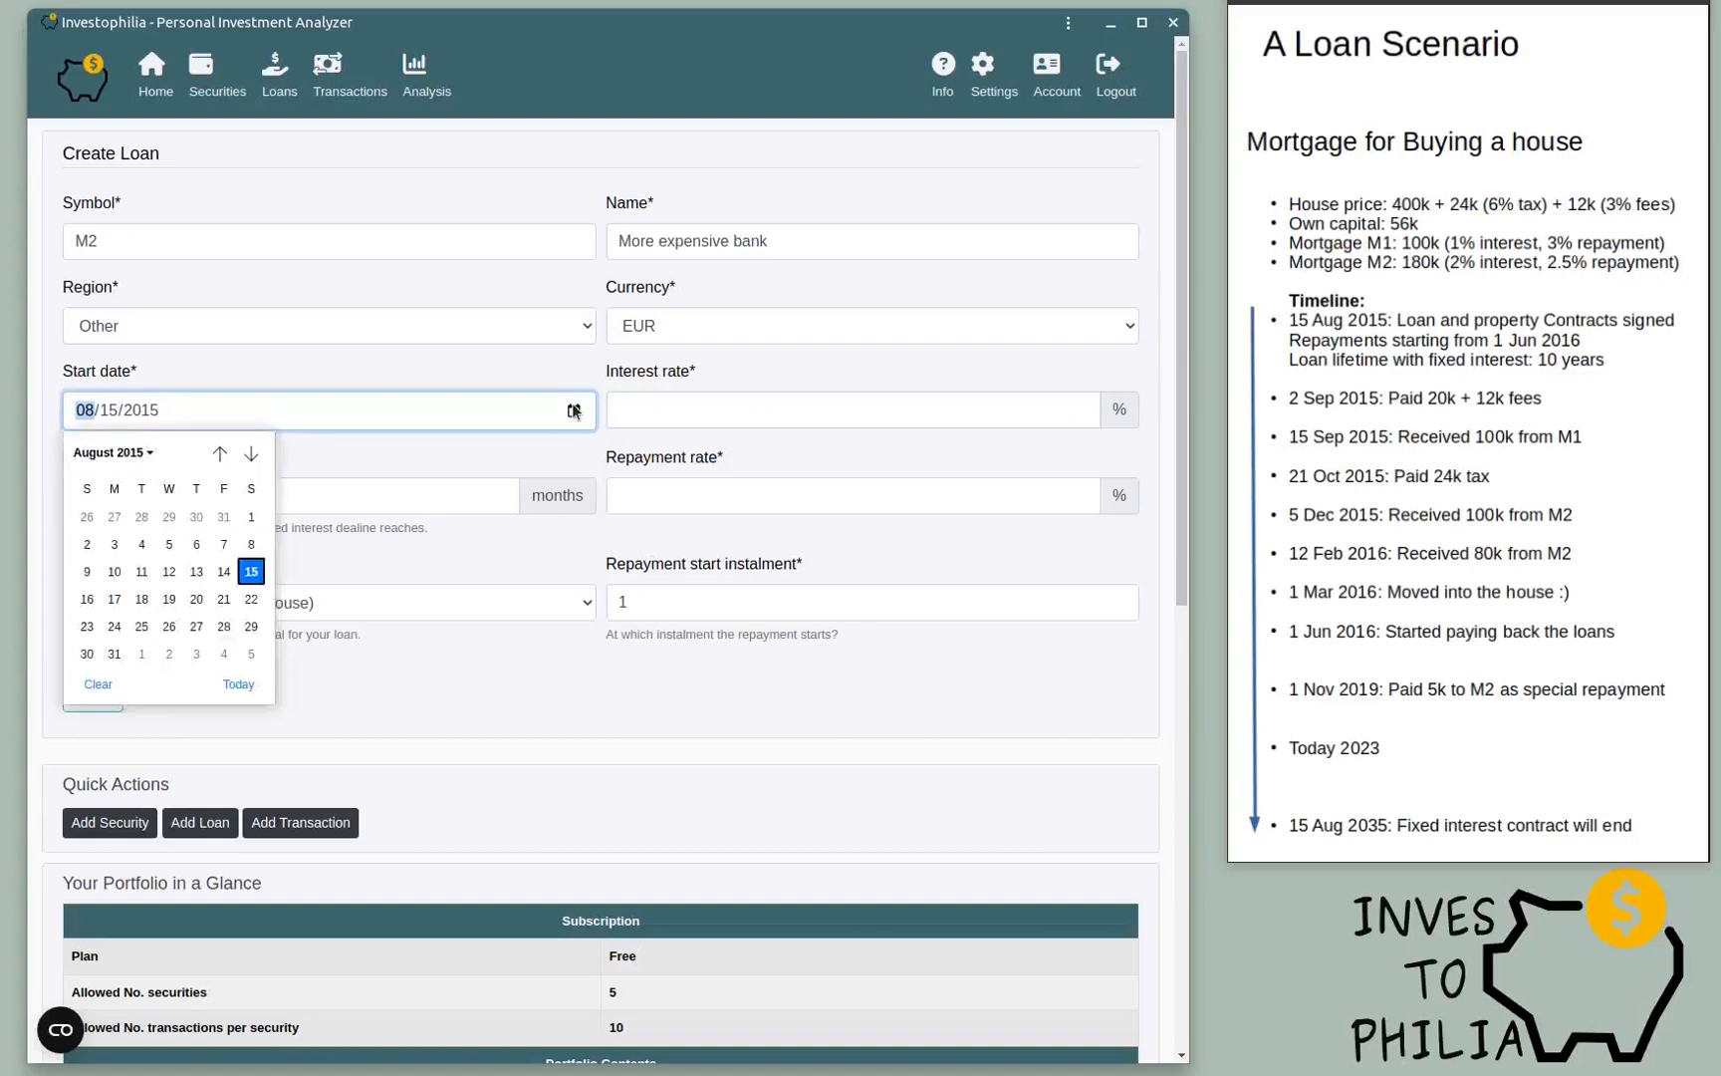
pyautogui.click(251, 571)
# Step: Save the M2 loan with 2% interest, a 2.5% repayment rate, a period of 120 months and repayment start instalment 10
pyautogui.click(697, 403)
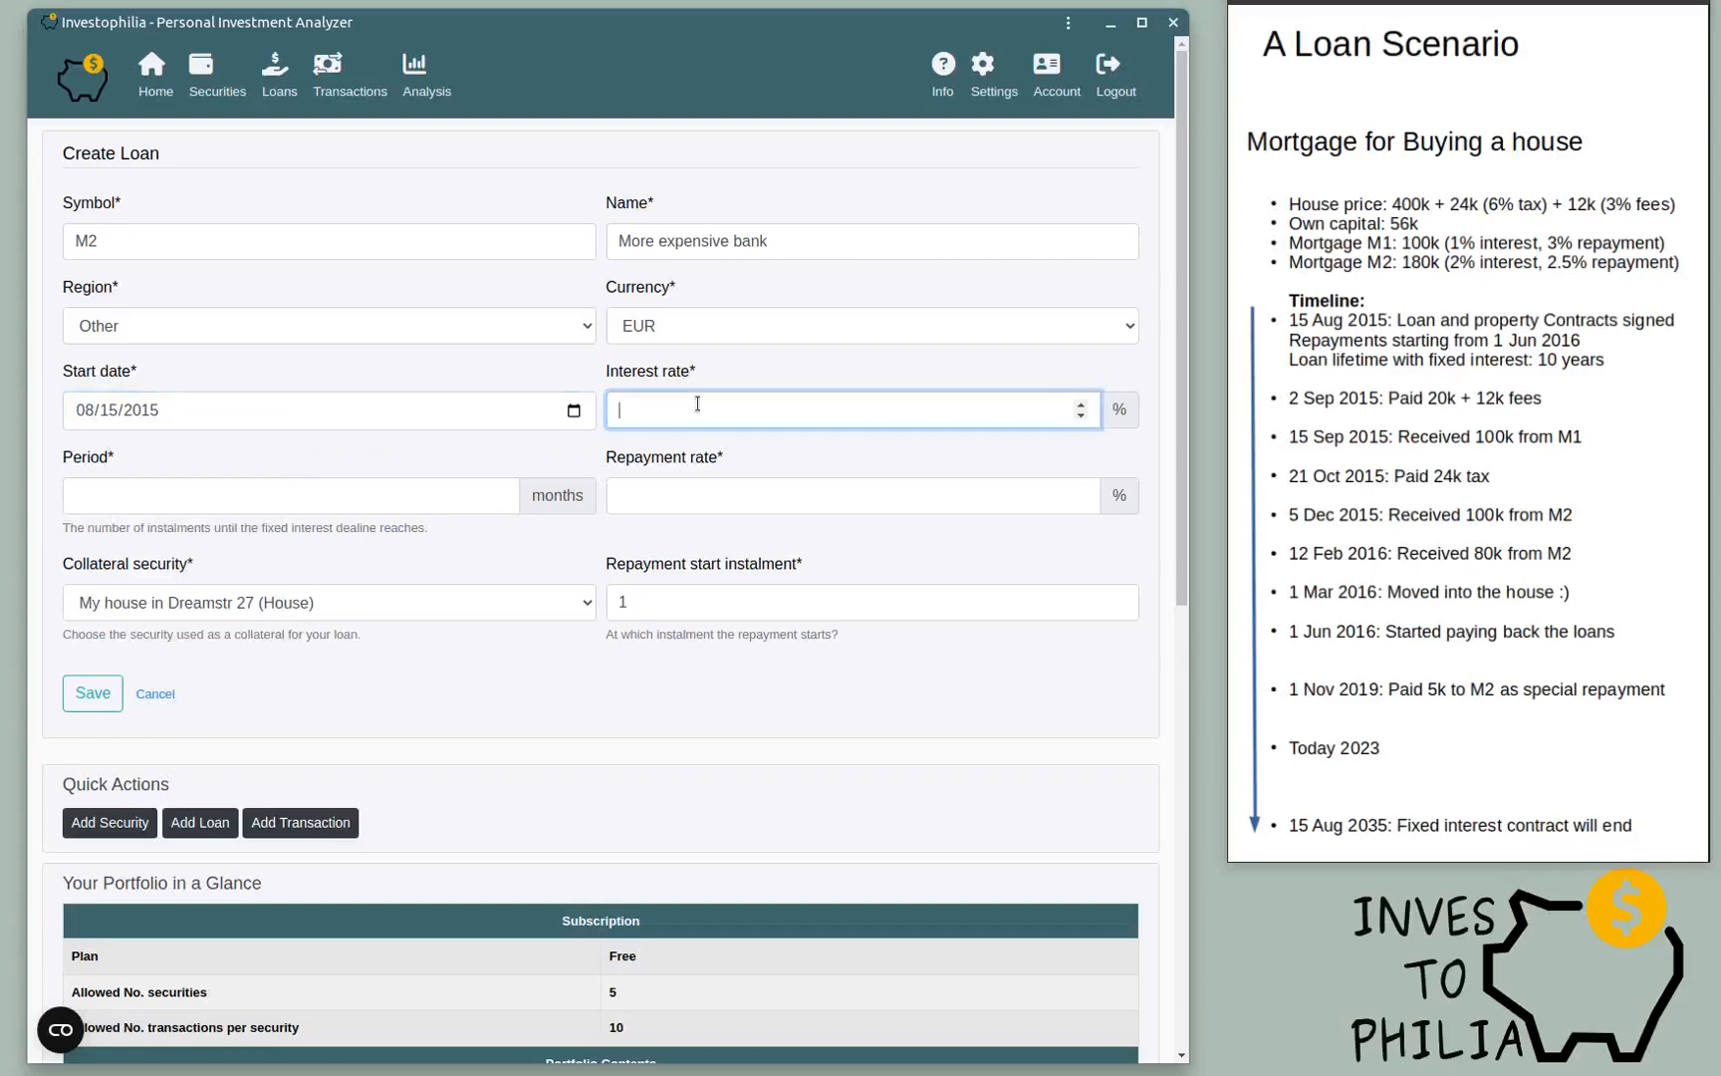
pyautogui.click(656, 498)
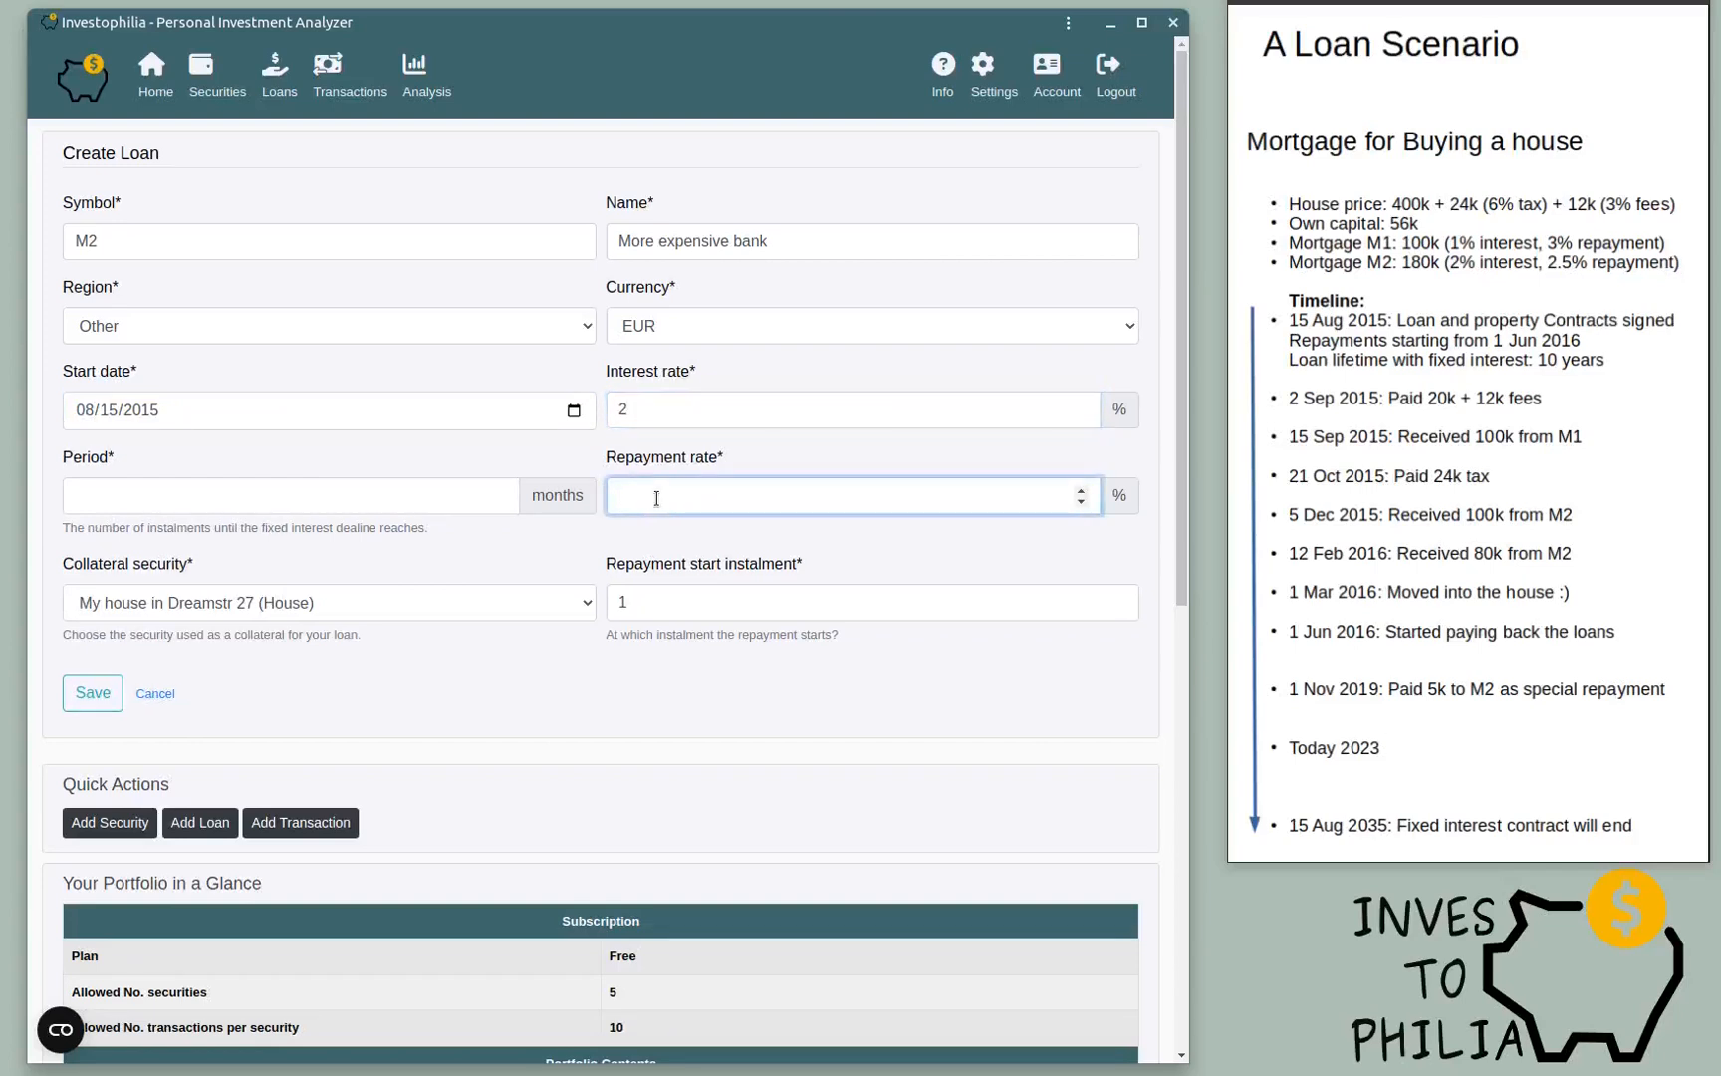
pyautogui.click(329, 488)
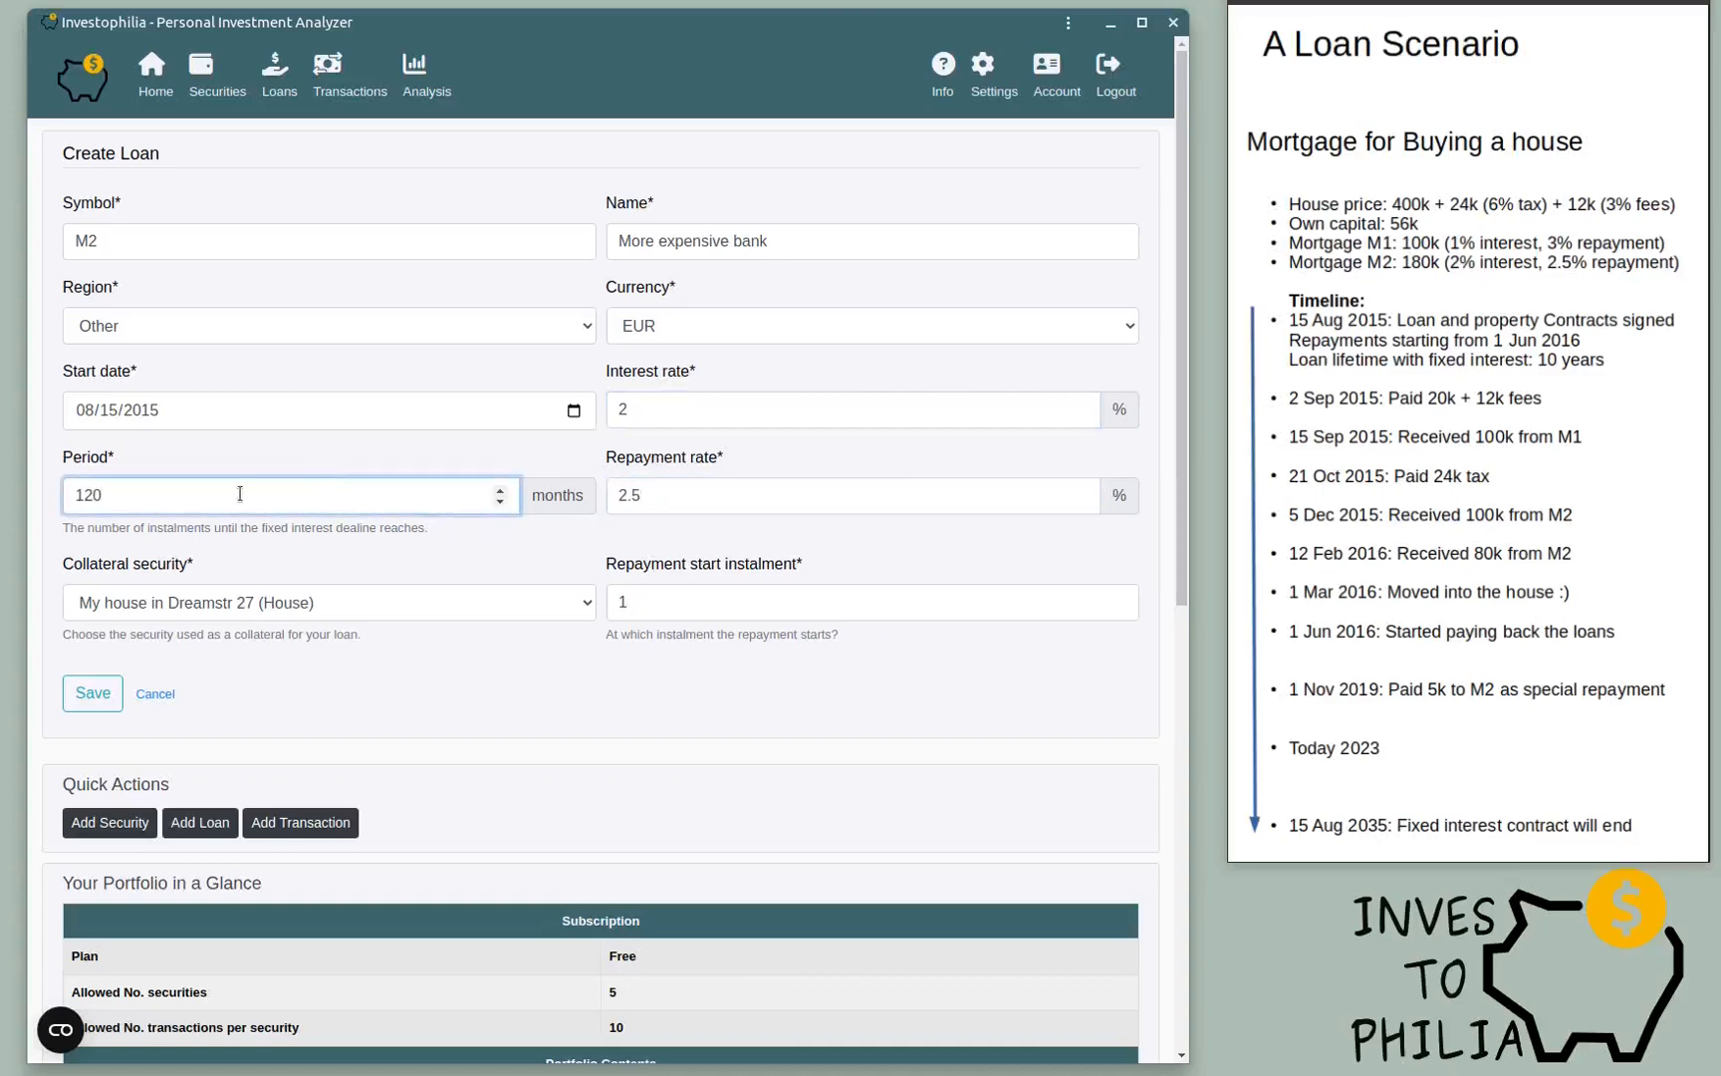
pyautogui.click(711, 593)
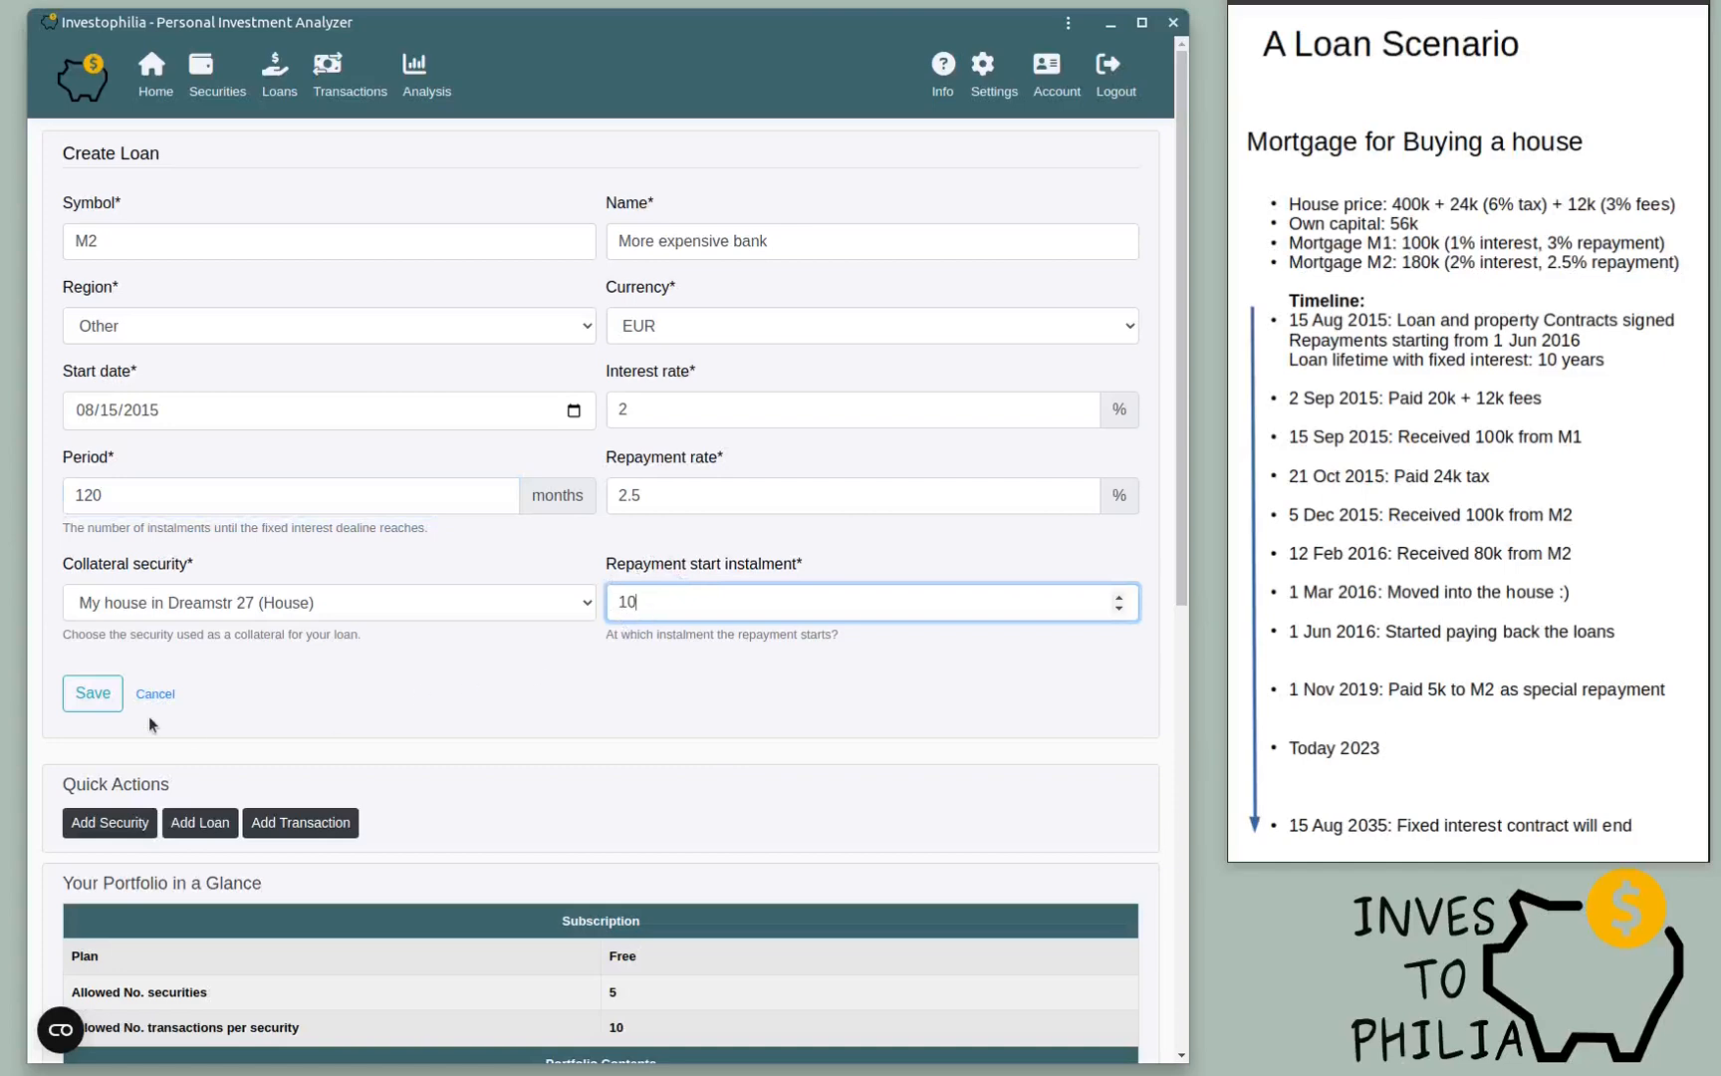
pyautogui.click(82, 697)
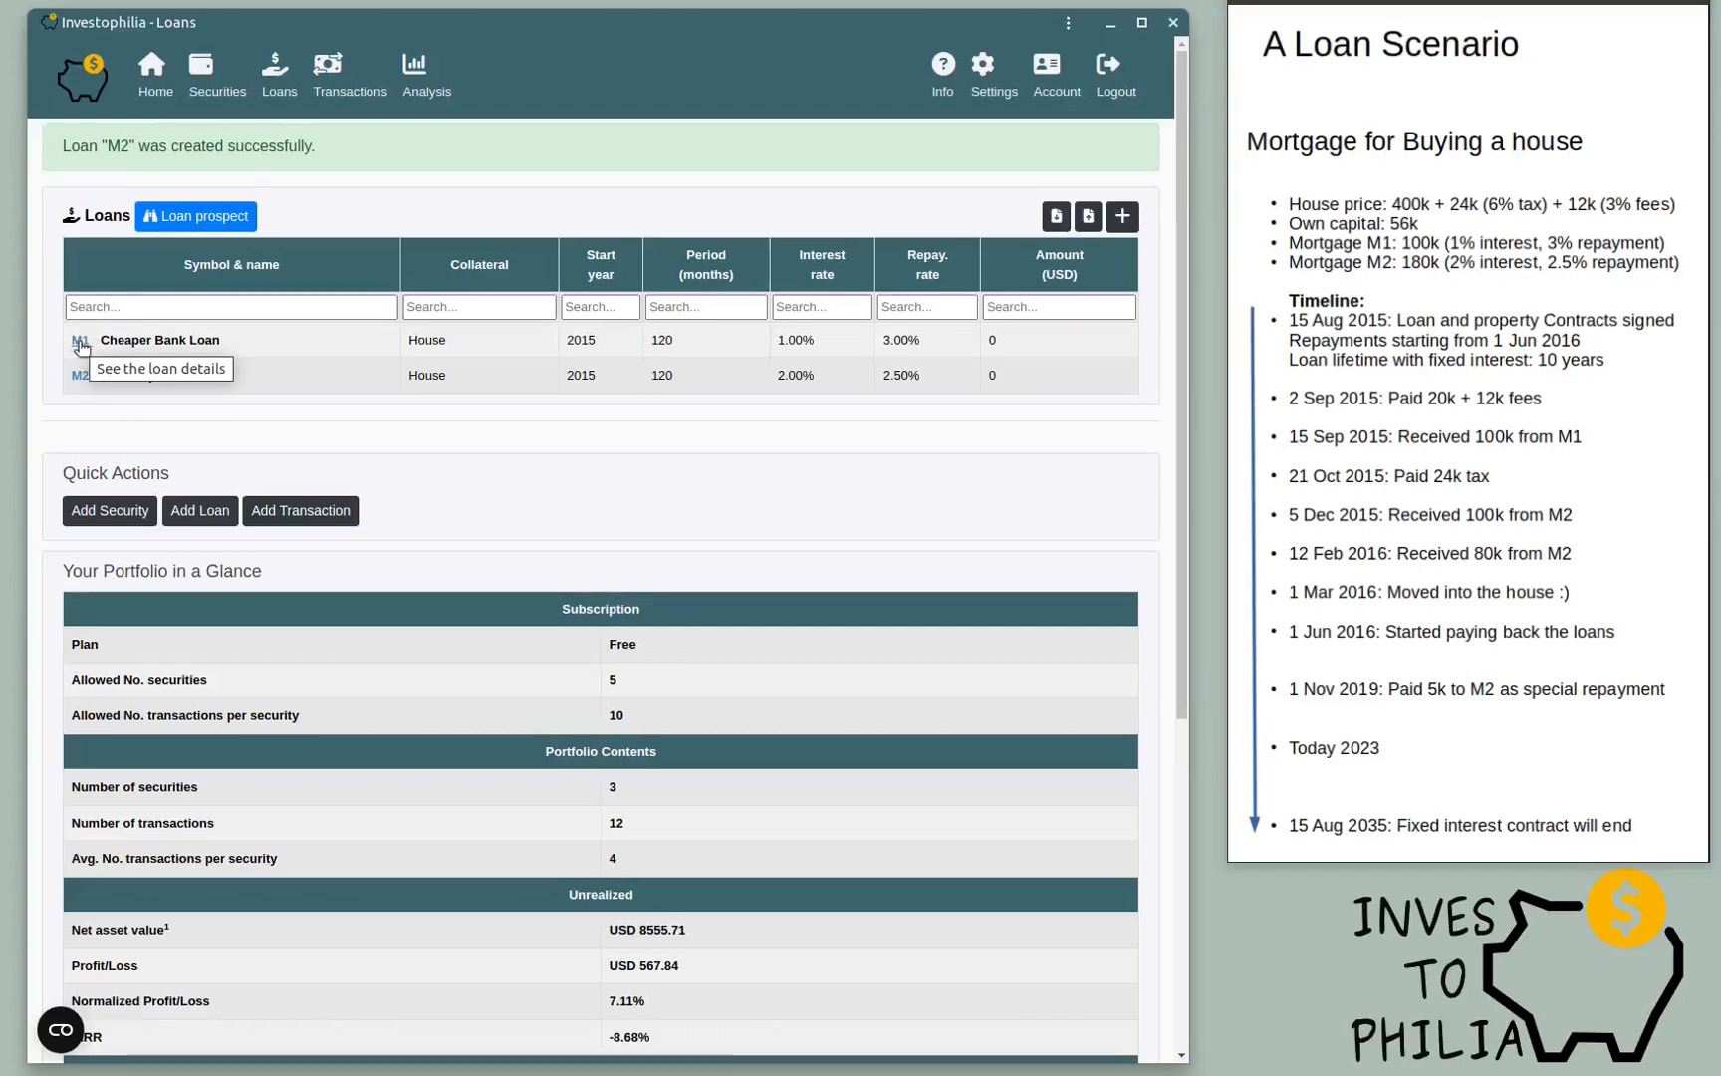
# Step: Open the M1 loan's details and enter 100000 EUR as the amount of a new debt payout
pyautogui.click(80, 342)
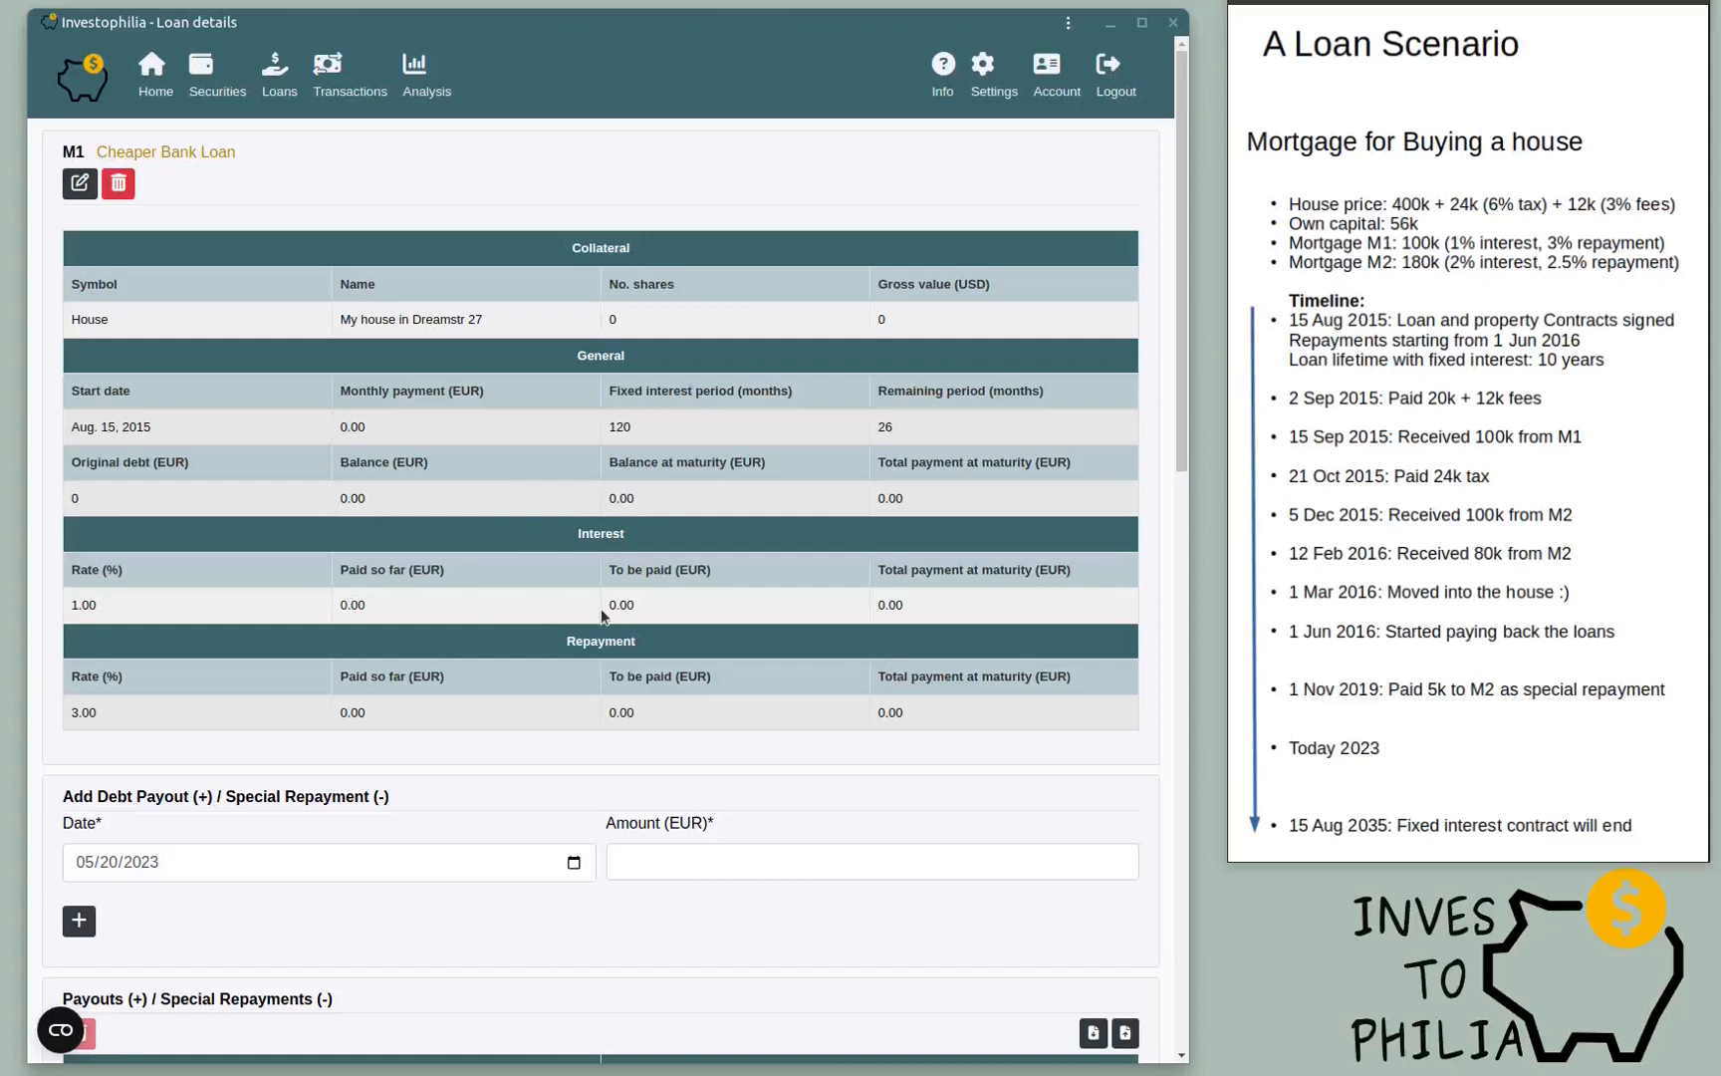
pyautogui.scroll(-3, 578, 498)
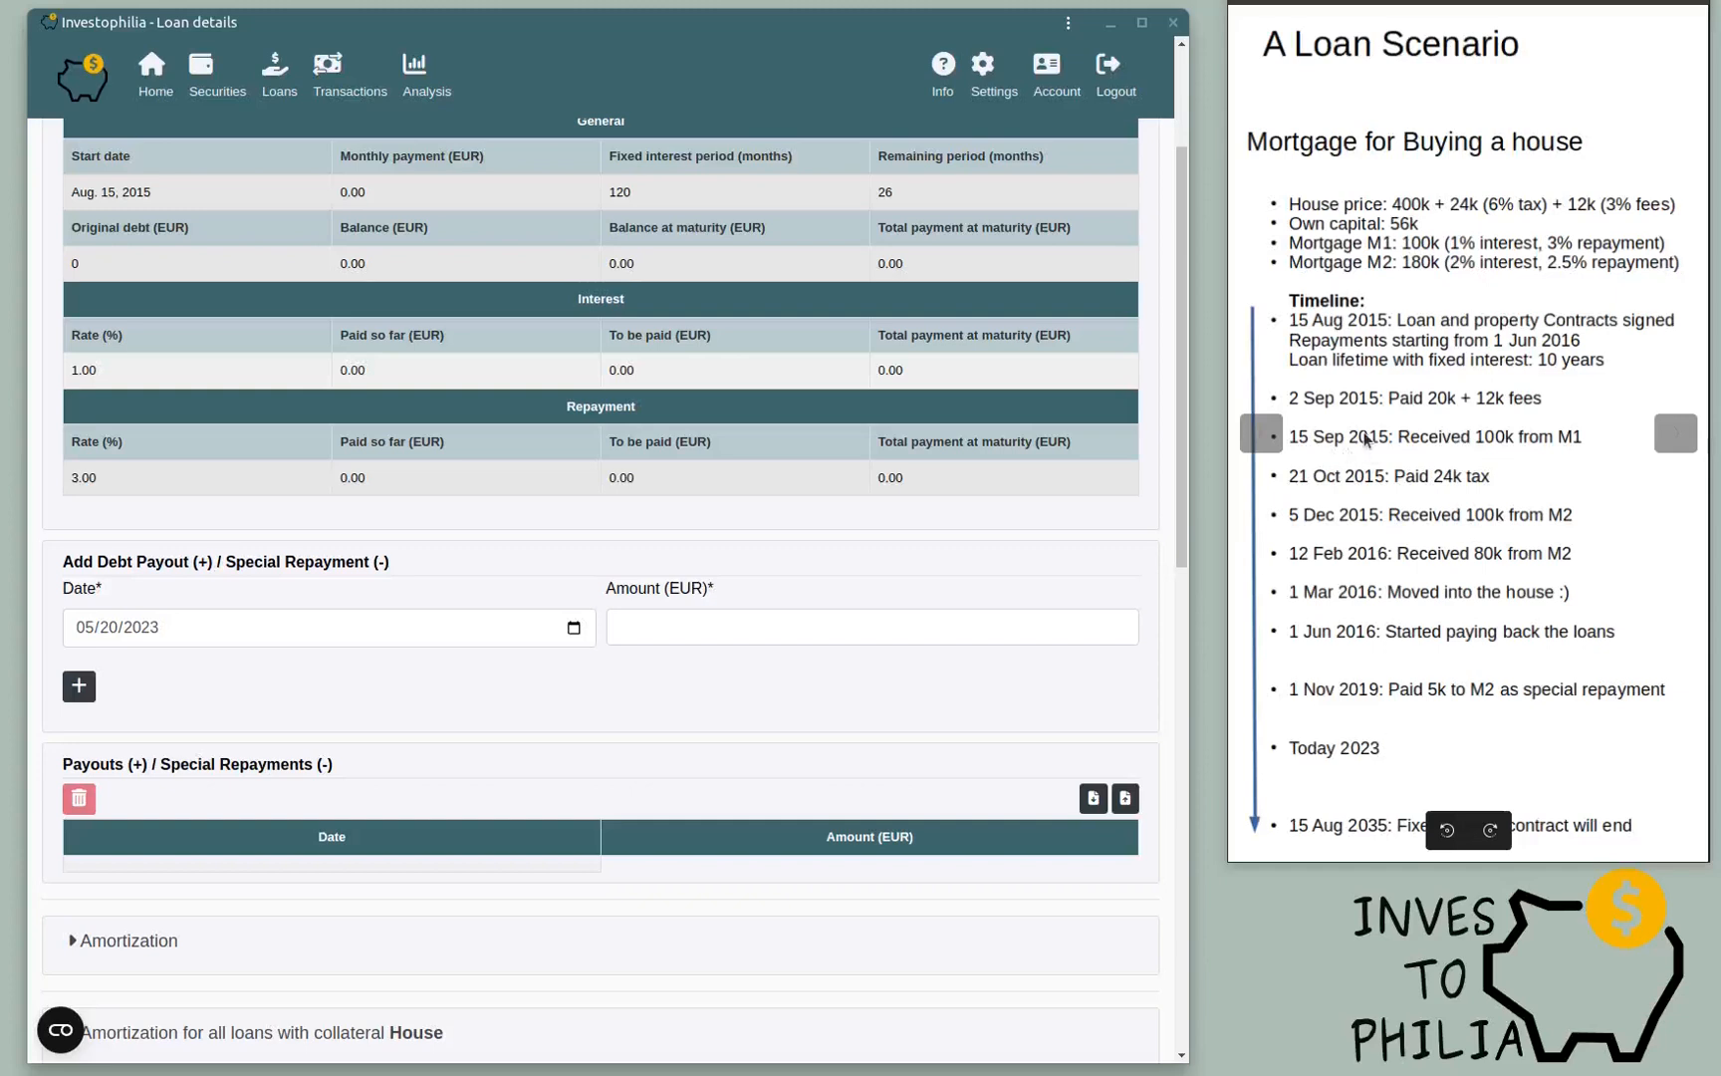
pyautogui.click(705, 626)
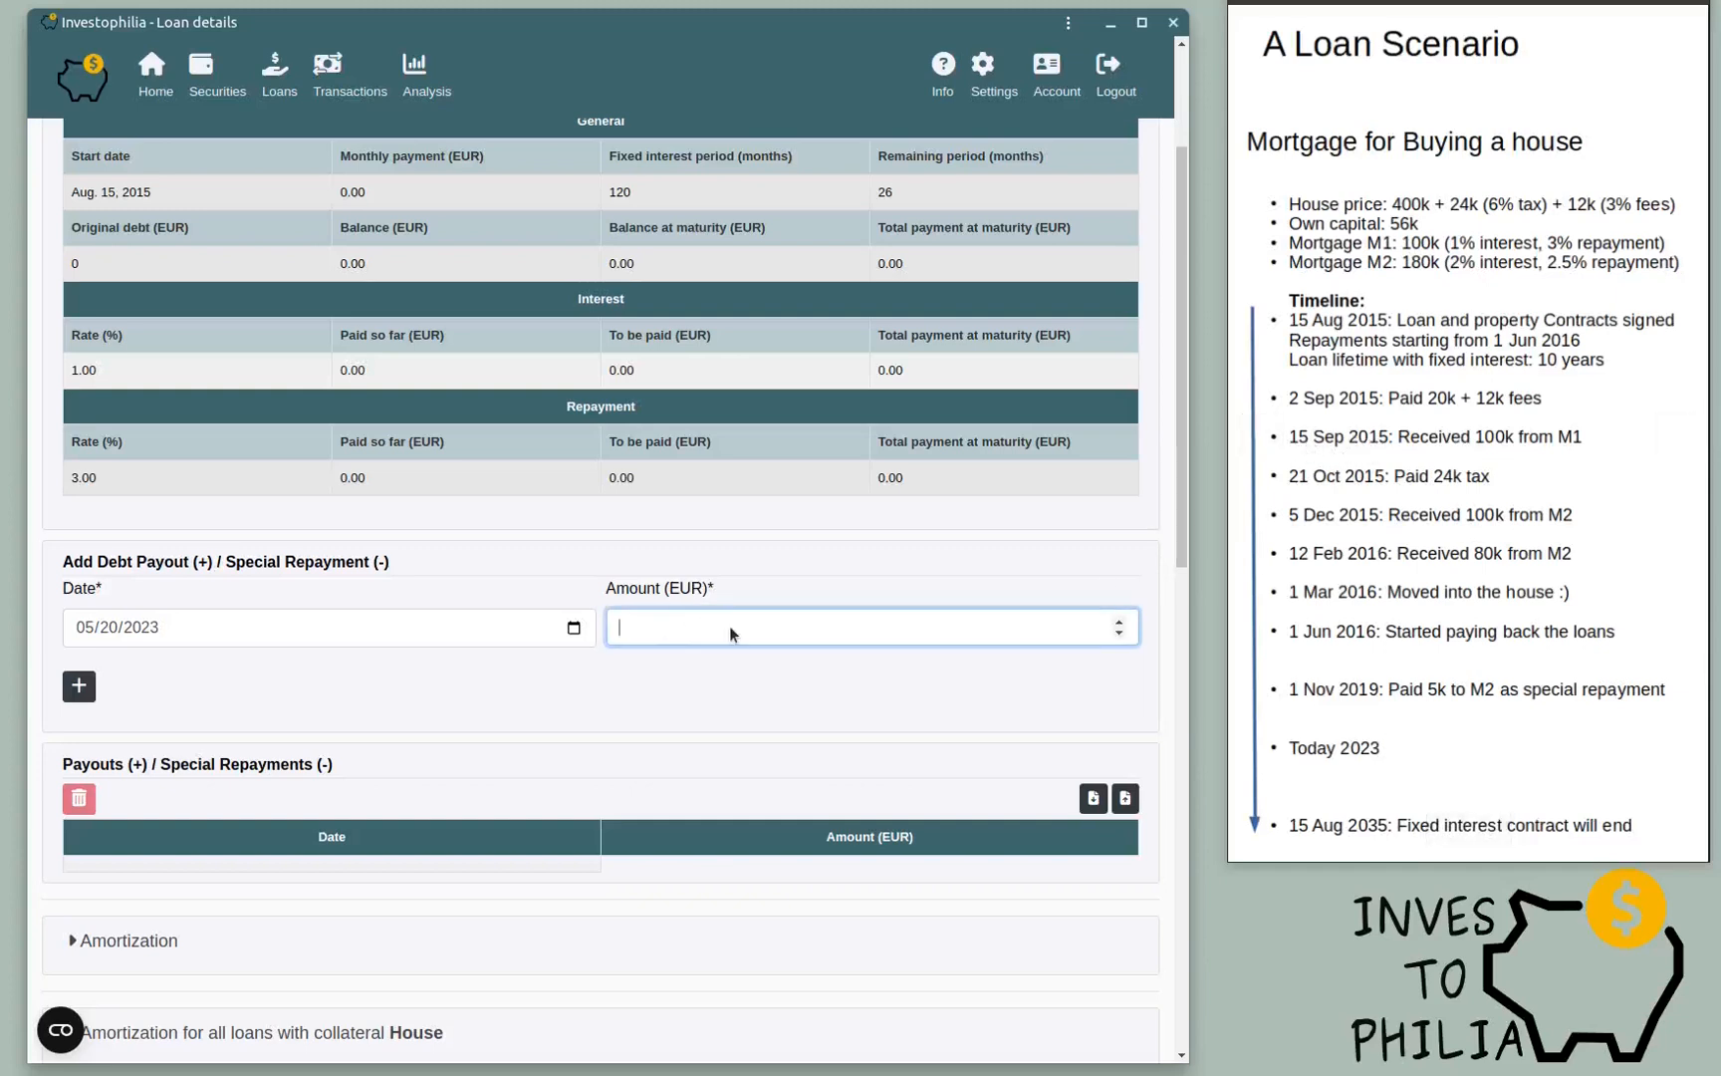
pyautogui.write('100000')
# Step: Set the payout date to 09/15/2015 and add the payout to the M1 loan
pyautogui.click(144, 632)
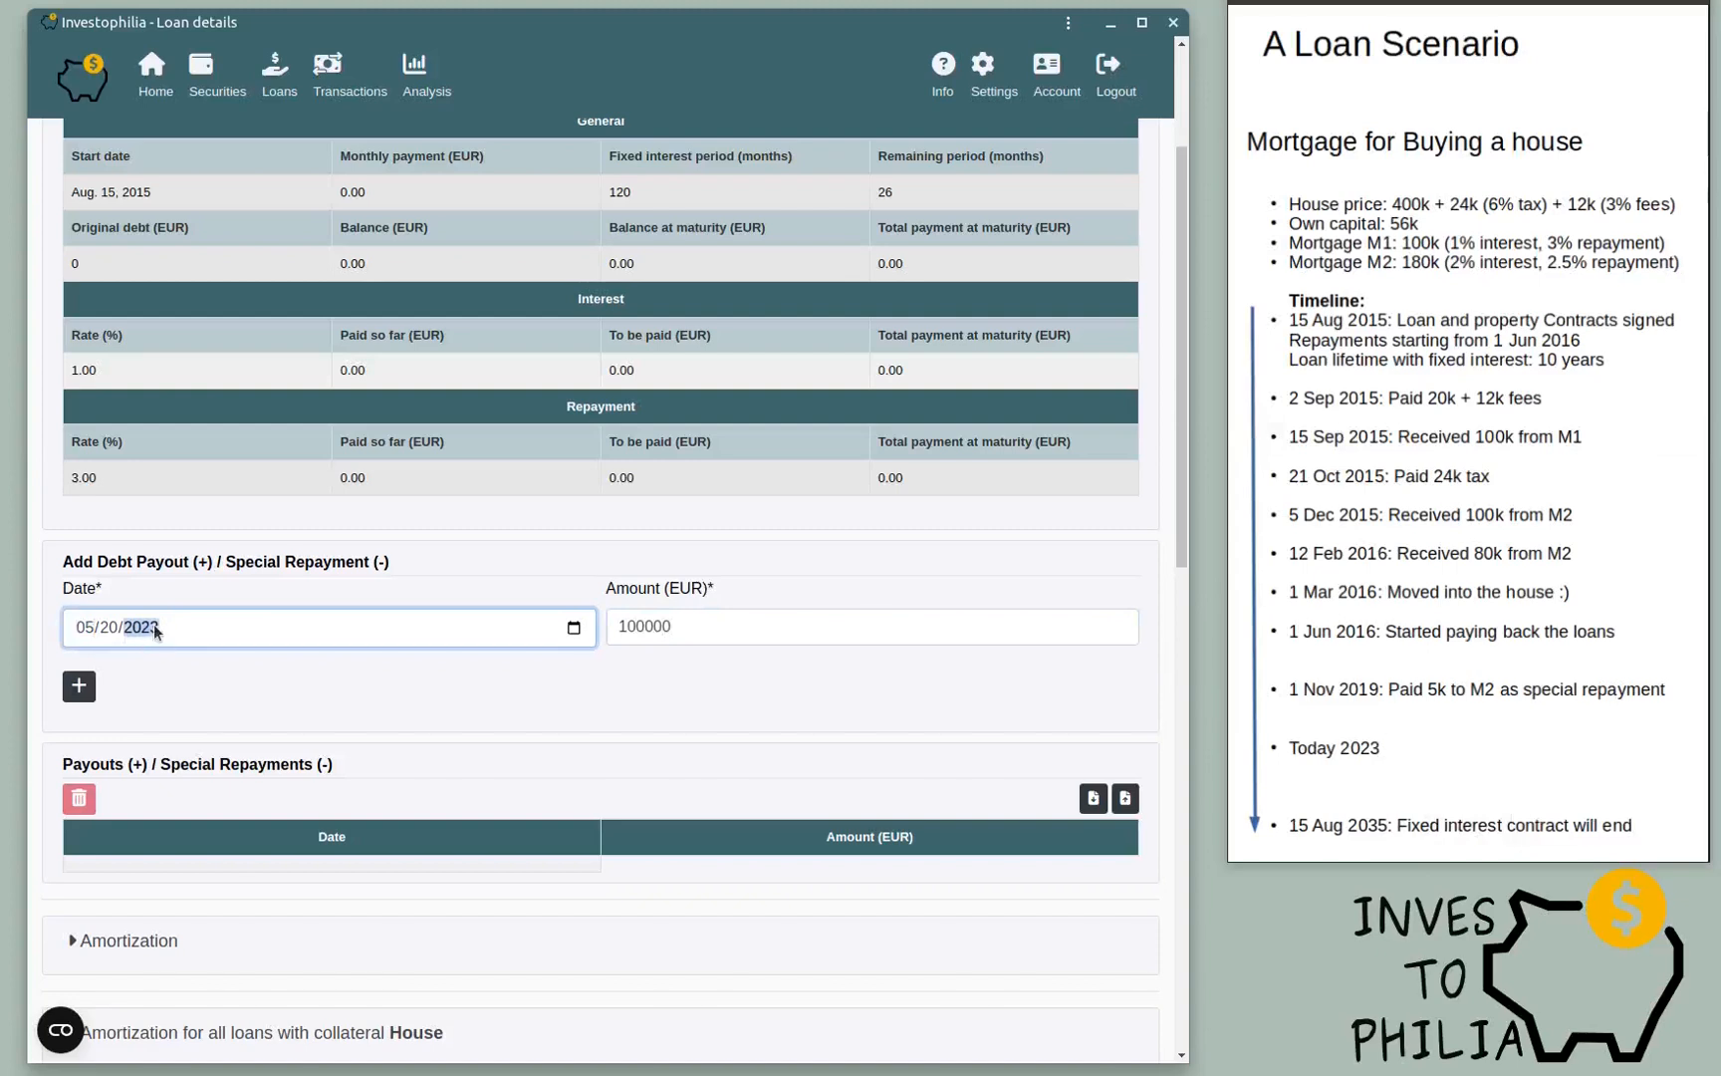
pyautogui.write('2015')
pyautogui.click(104, 628)
pyautogui.click(573, 628)
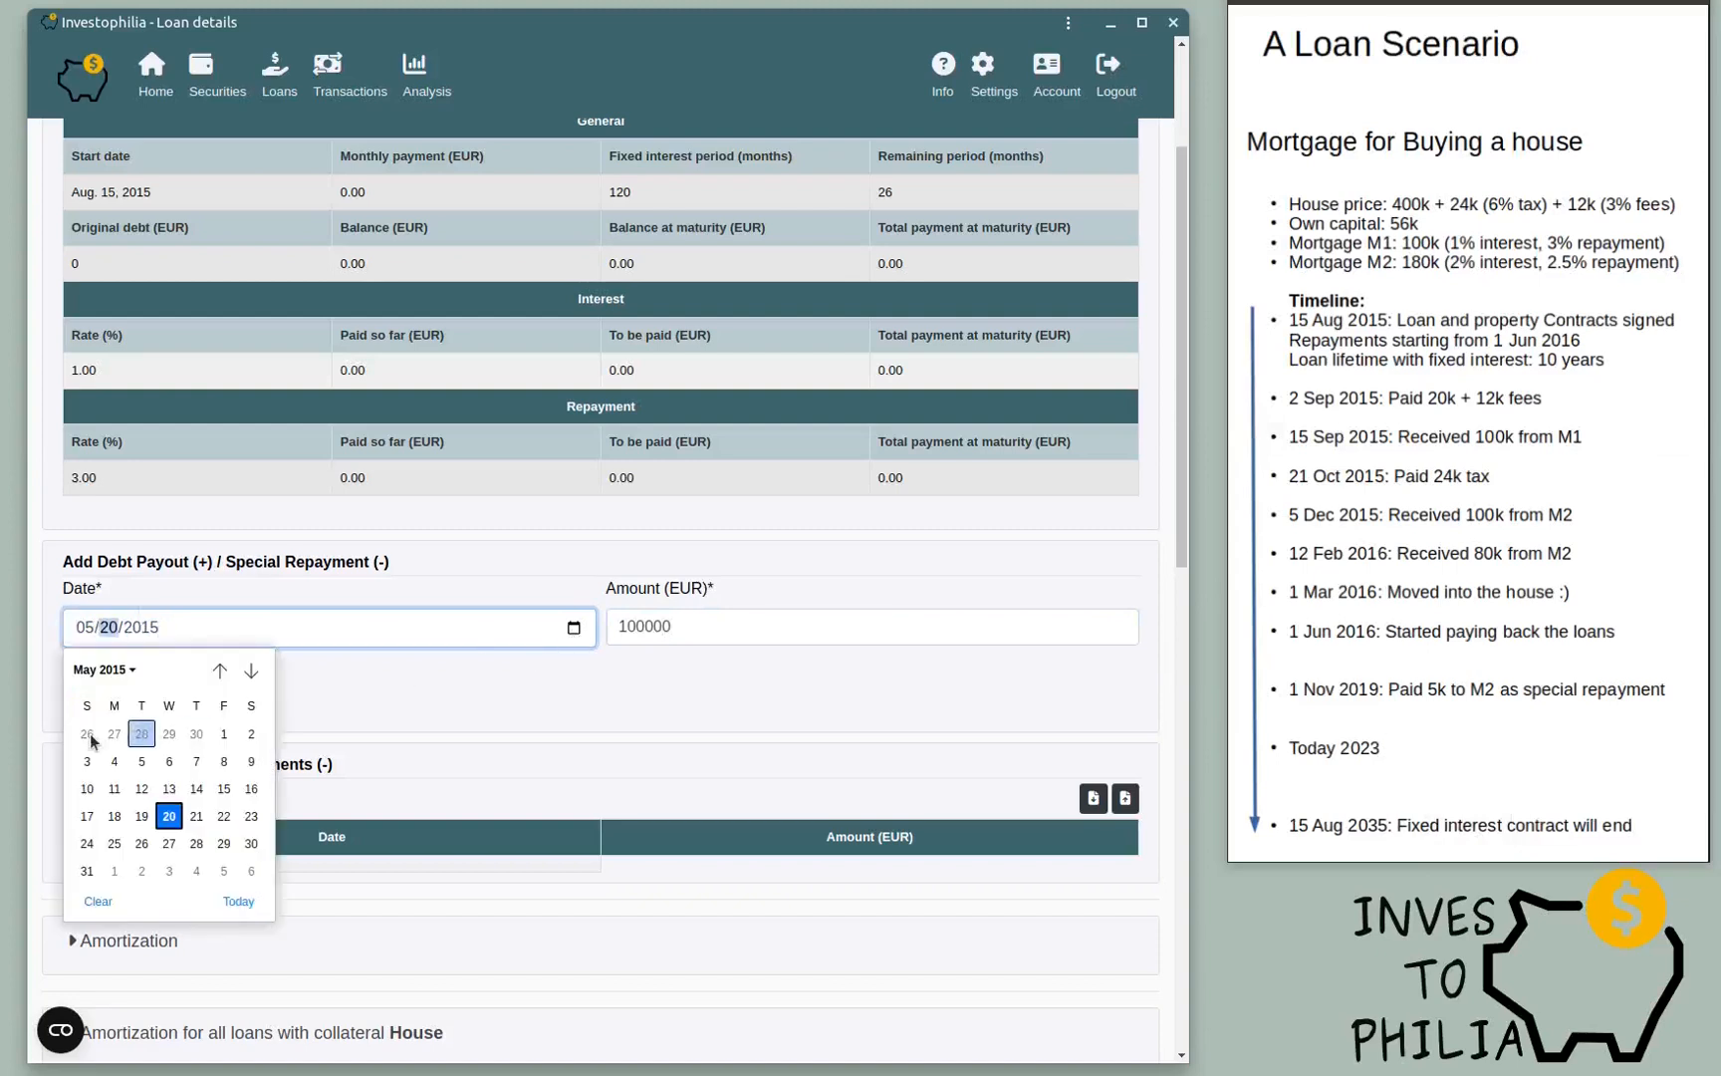
pyautogui.click(103, 670)
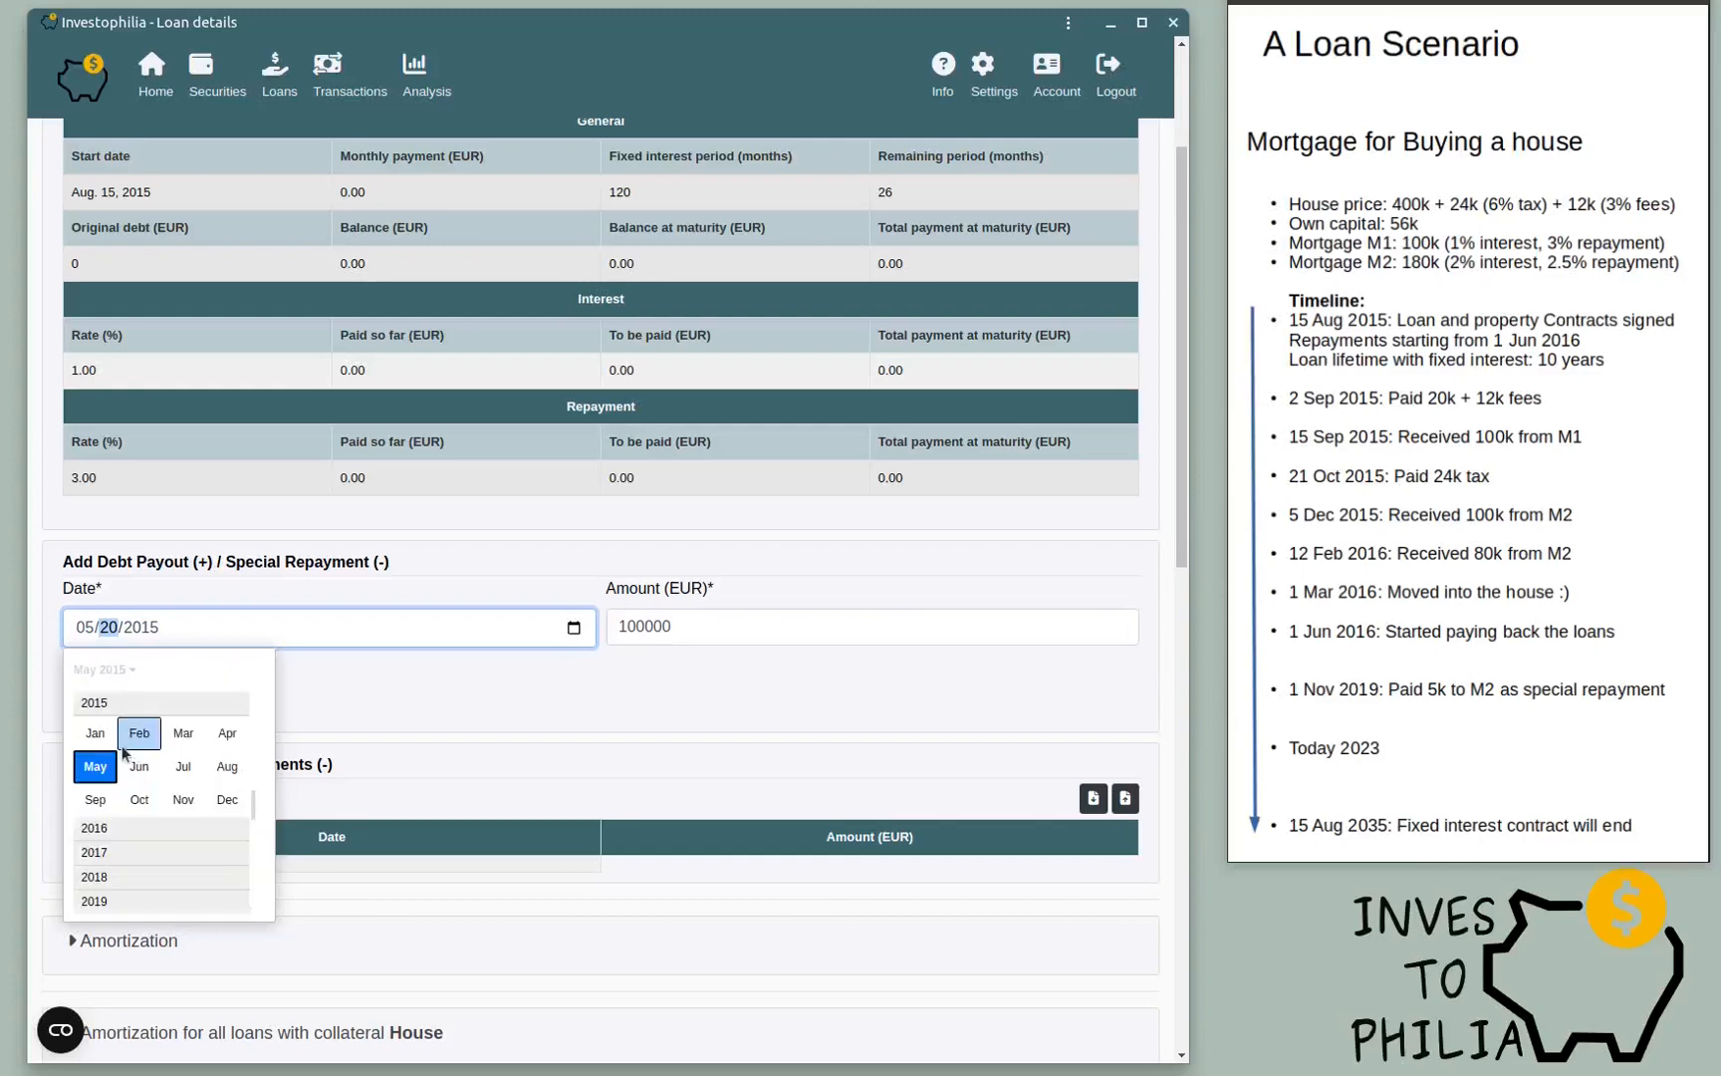
pyautogui.click(95, 799)
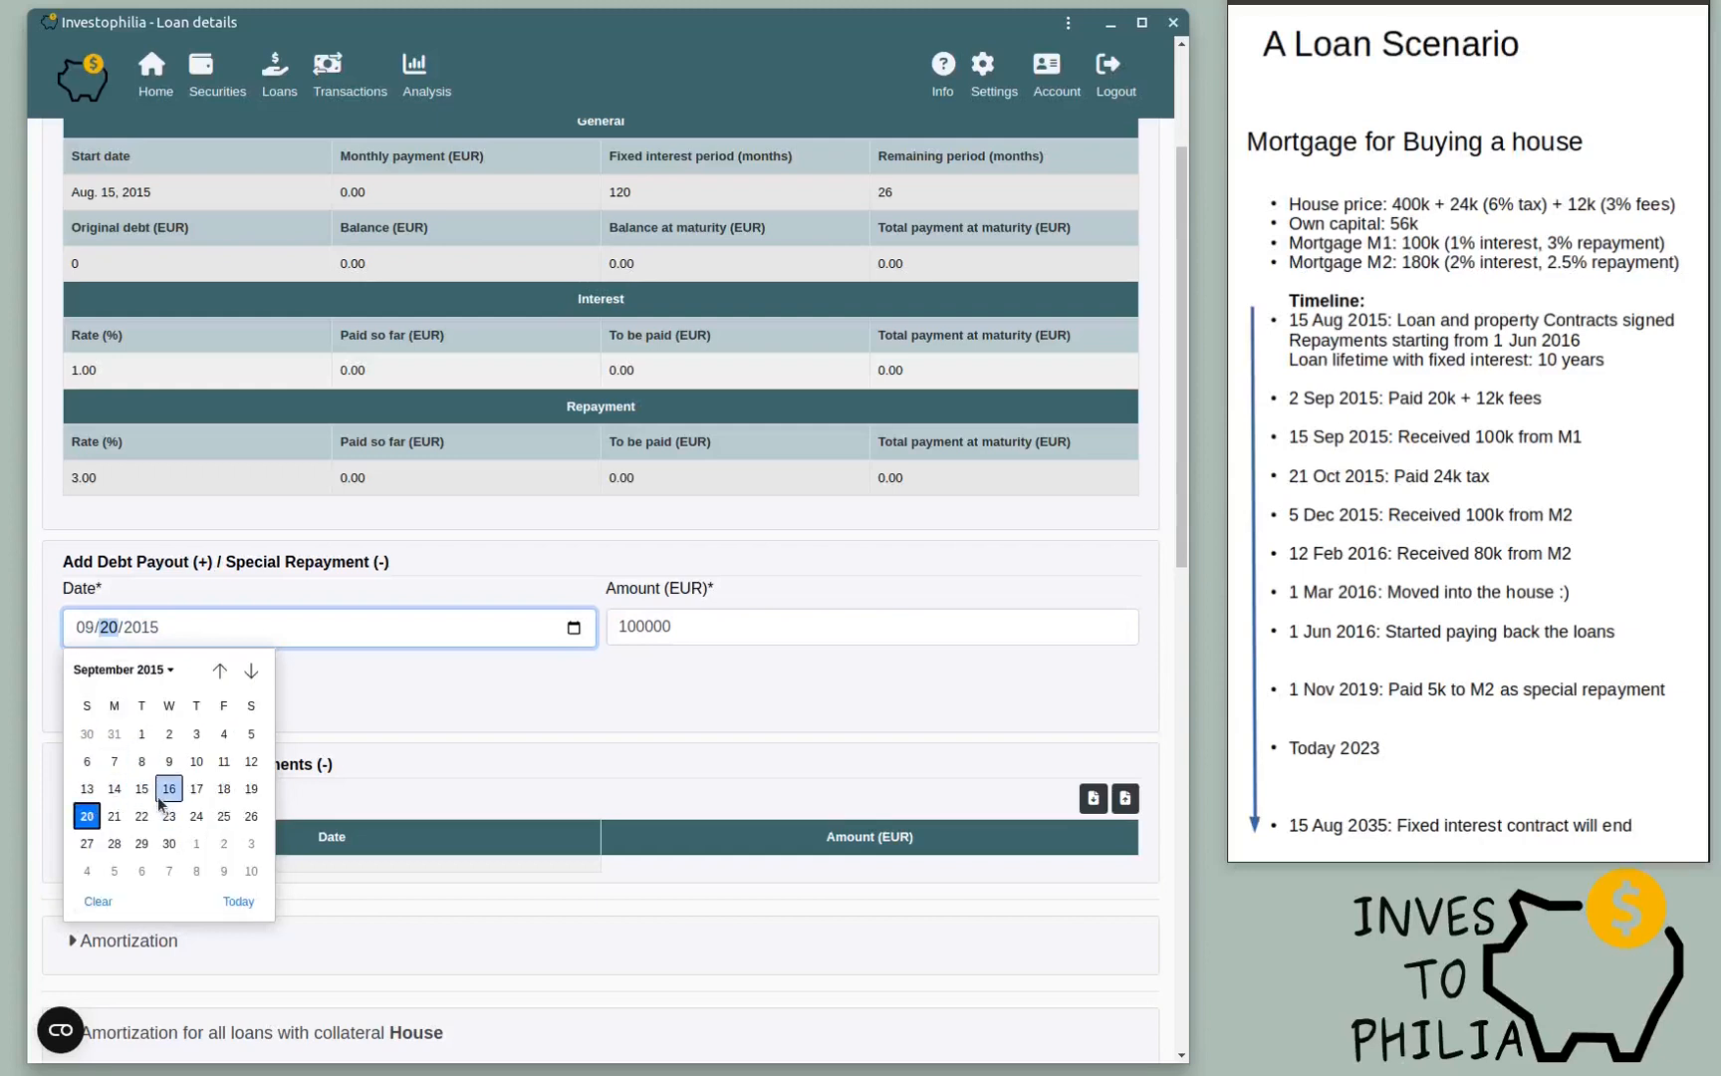
pyautogui.click(141, 789)
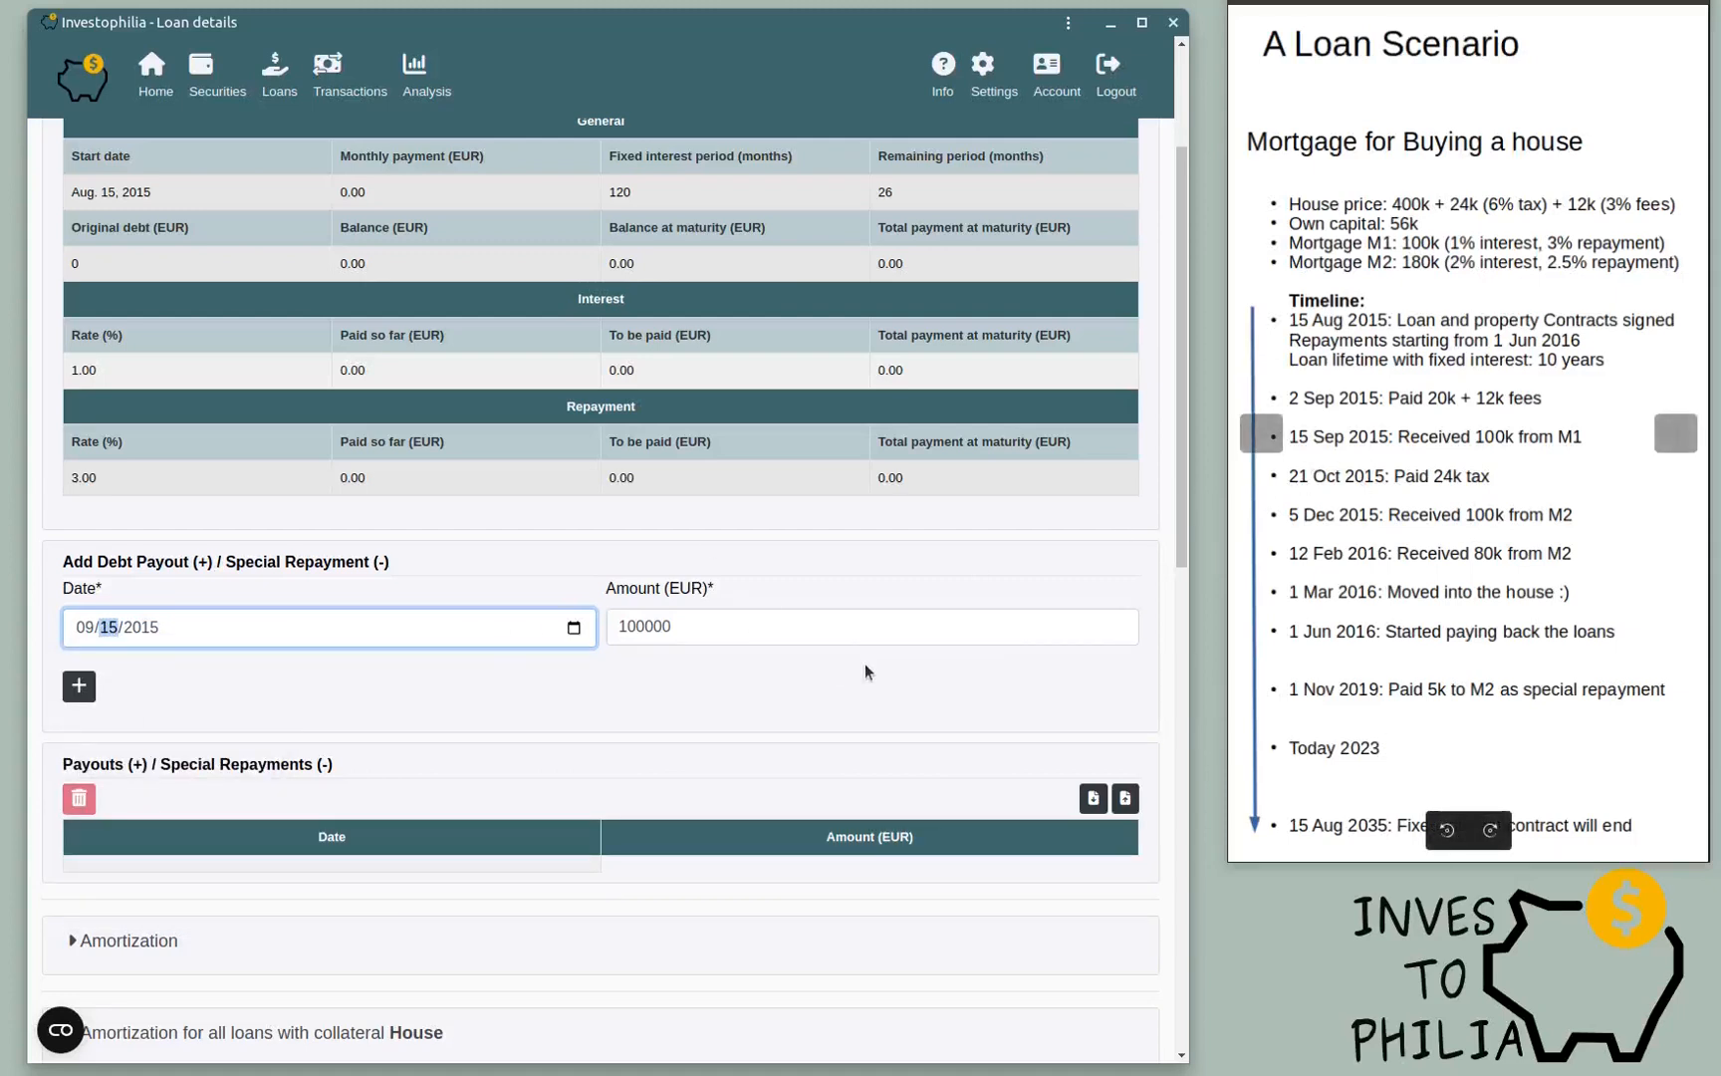
pyautogui.click(803, 616)
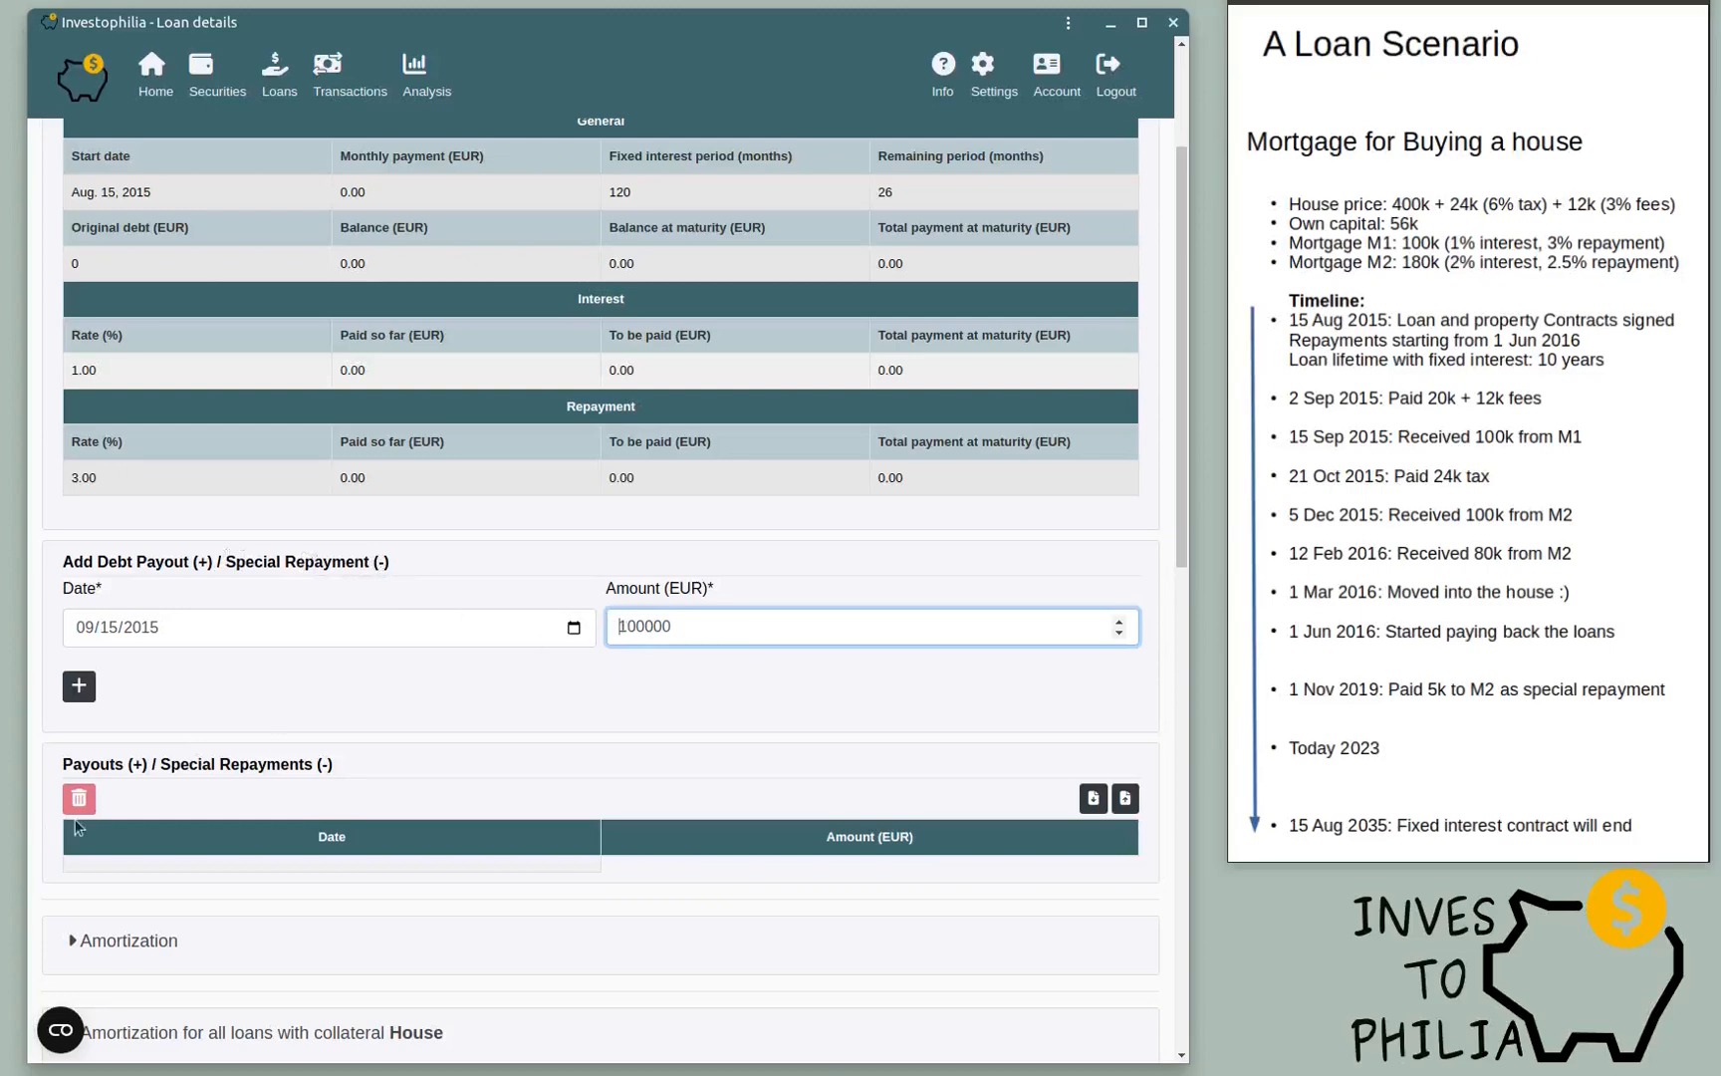
pyautogui.click(80, 687)
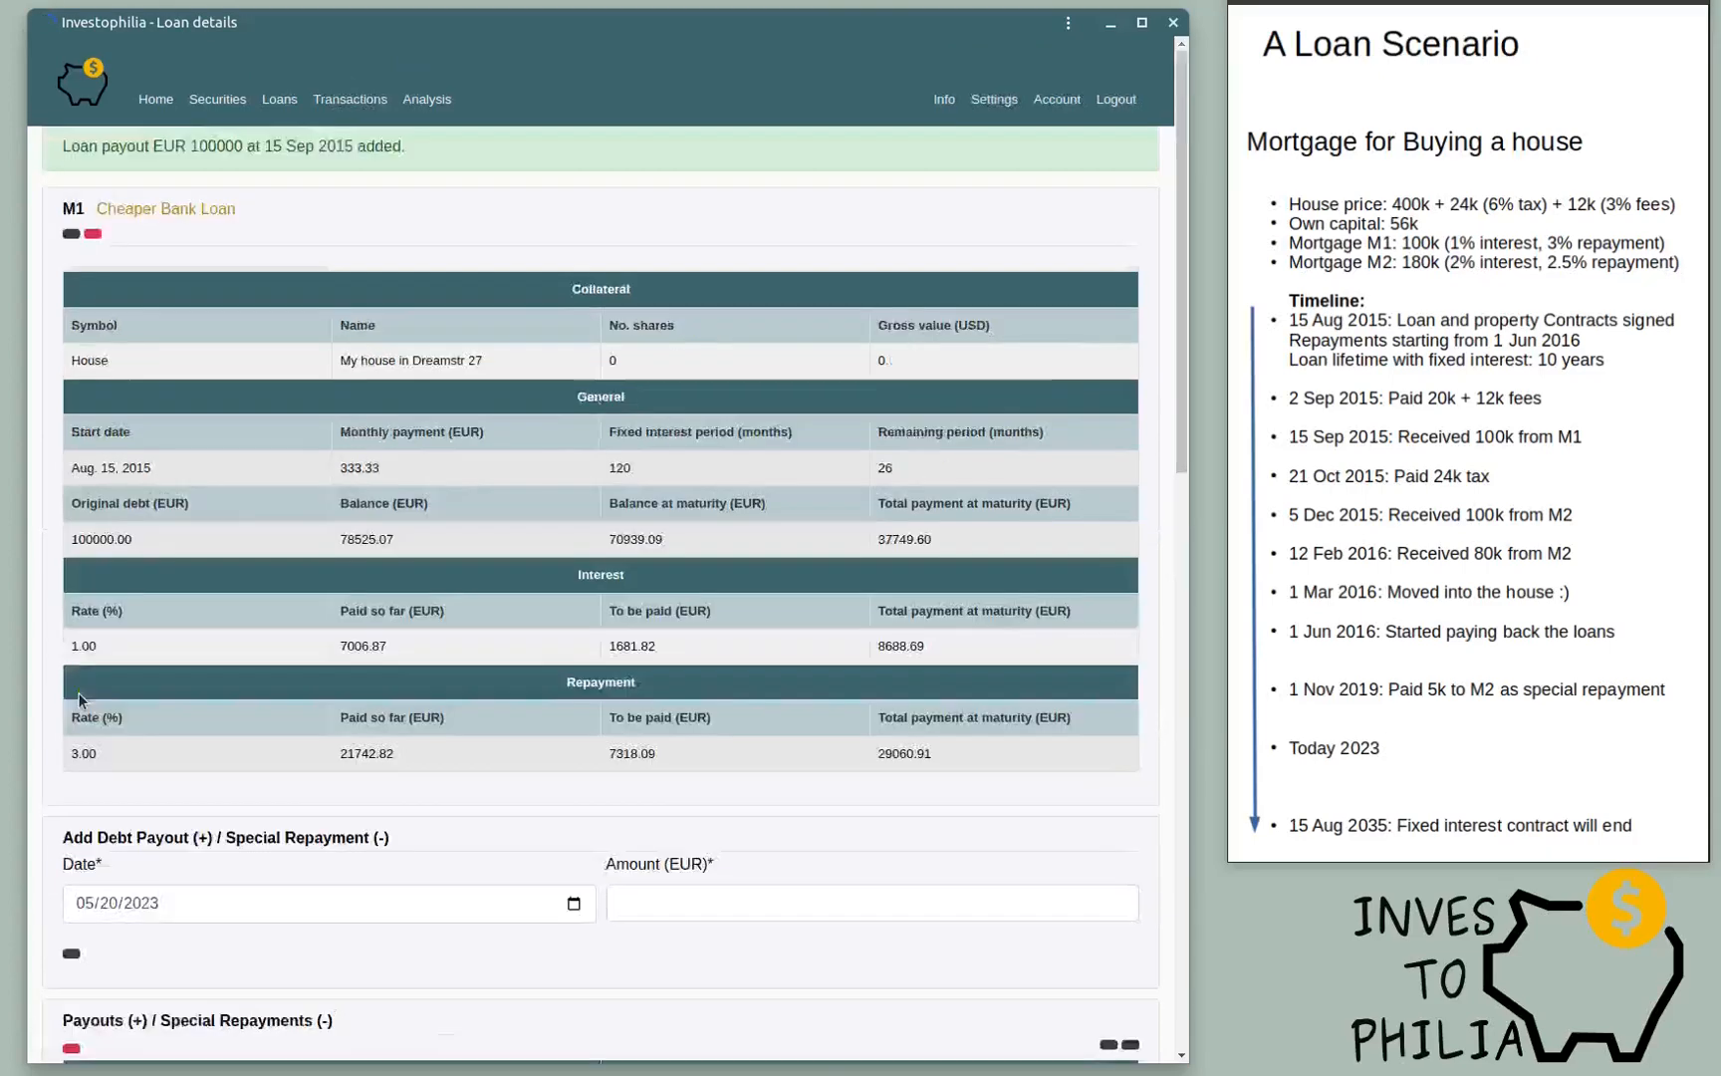
# Step: Examine the M1 loan's recorded payout and summary figures, and expand its own amortization section to view the chart
pyautogui.scroll(-3, 354, 795)
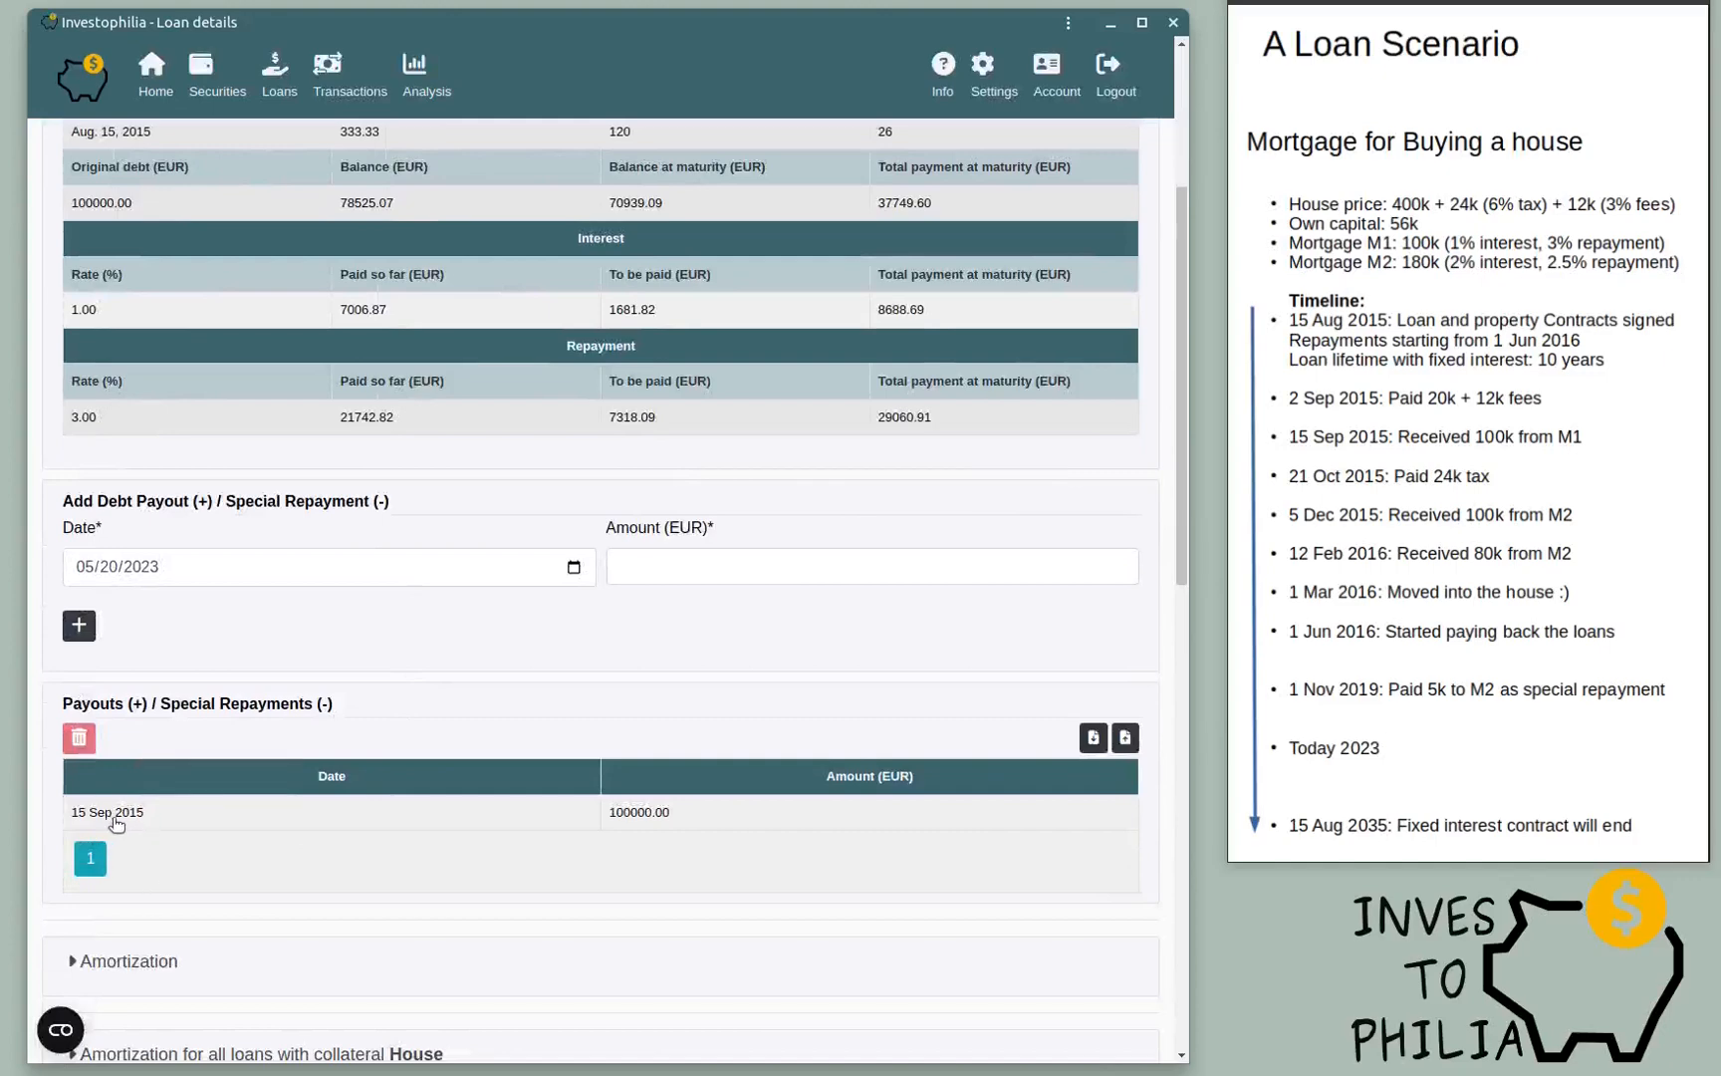
pyautogui.scroll(3, 474, 700)
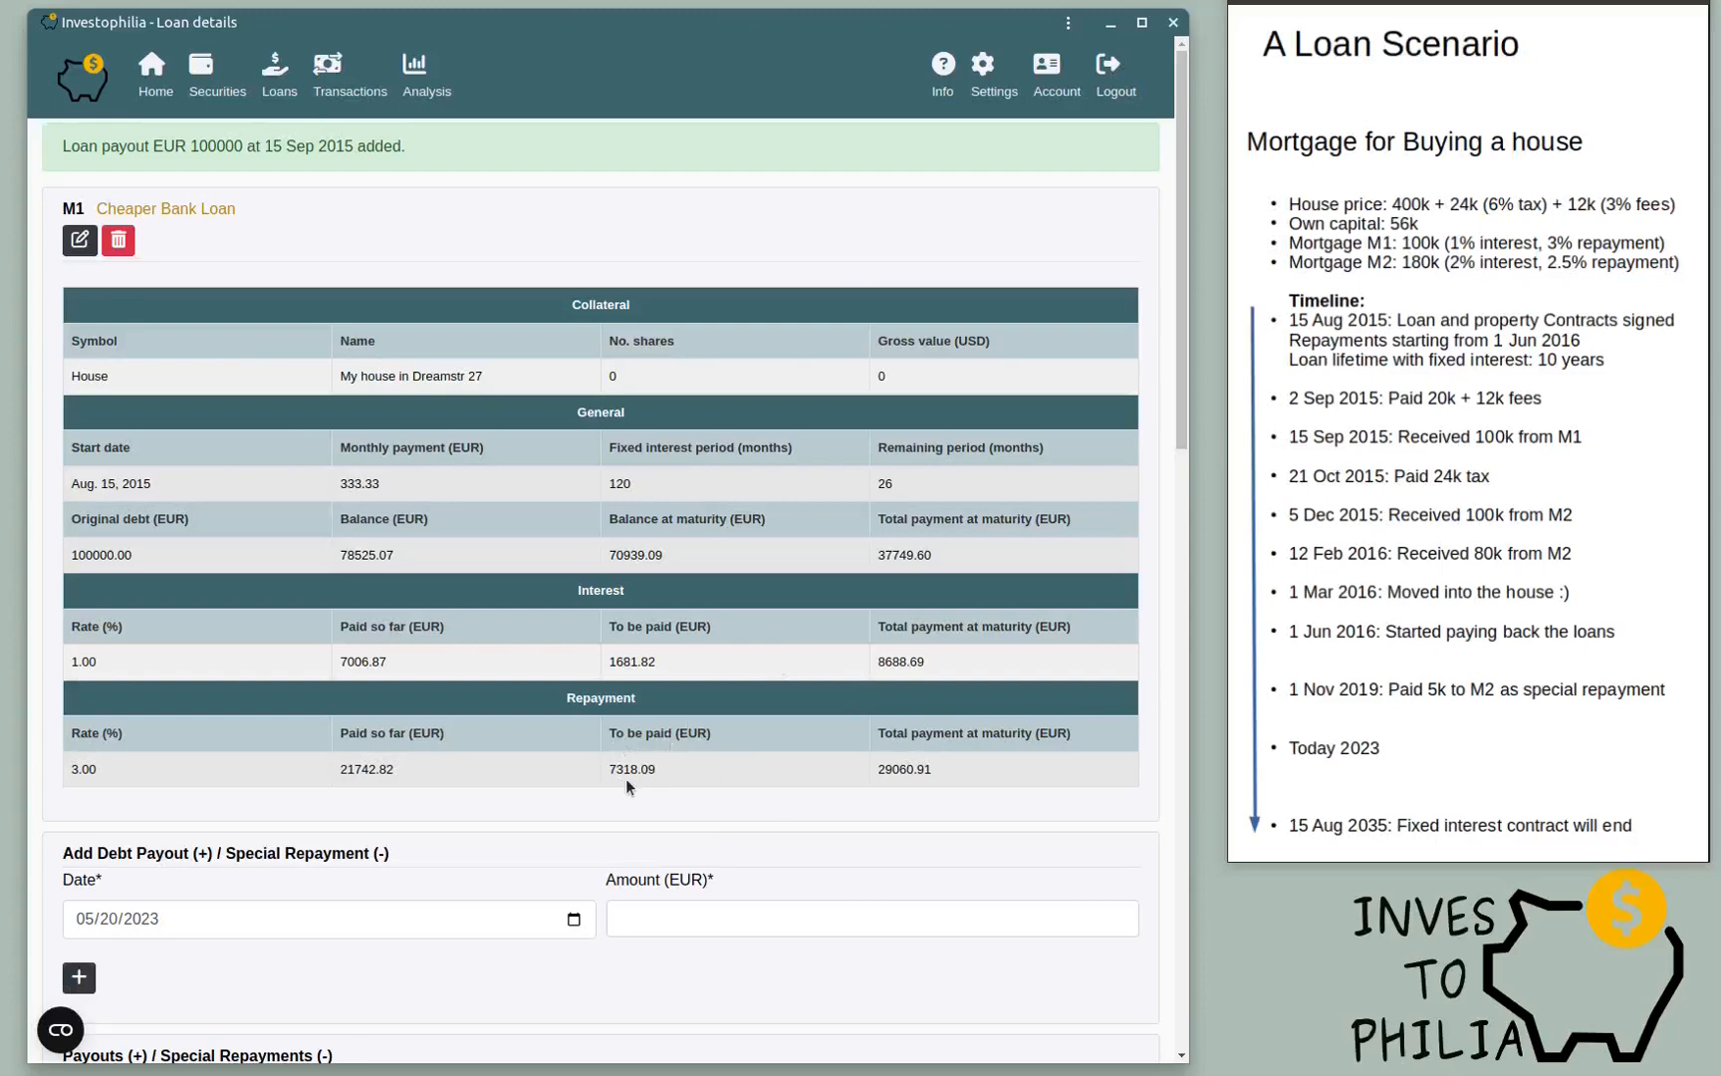
pyautogui.moveTo(1381, 830)
pyautogui.scroll(-7, 522, 572)
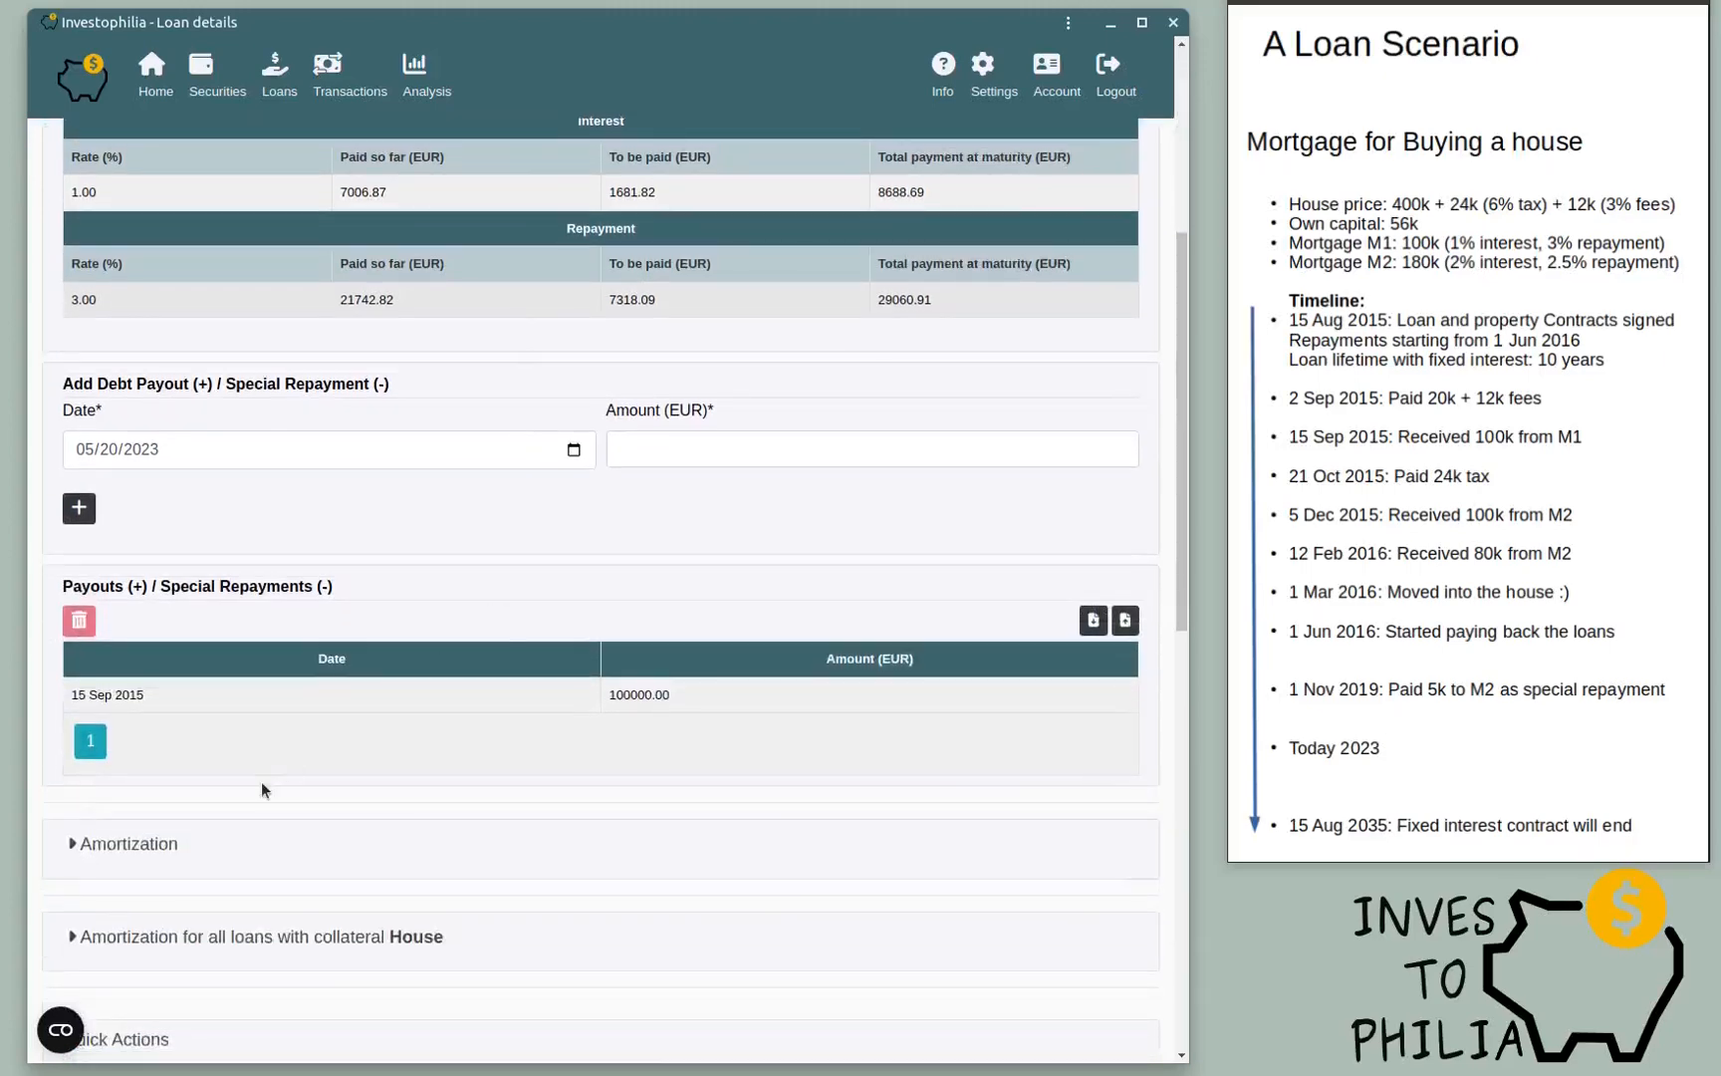
pyautogui.click(74, 608)
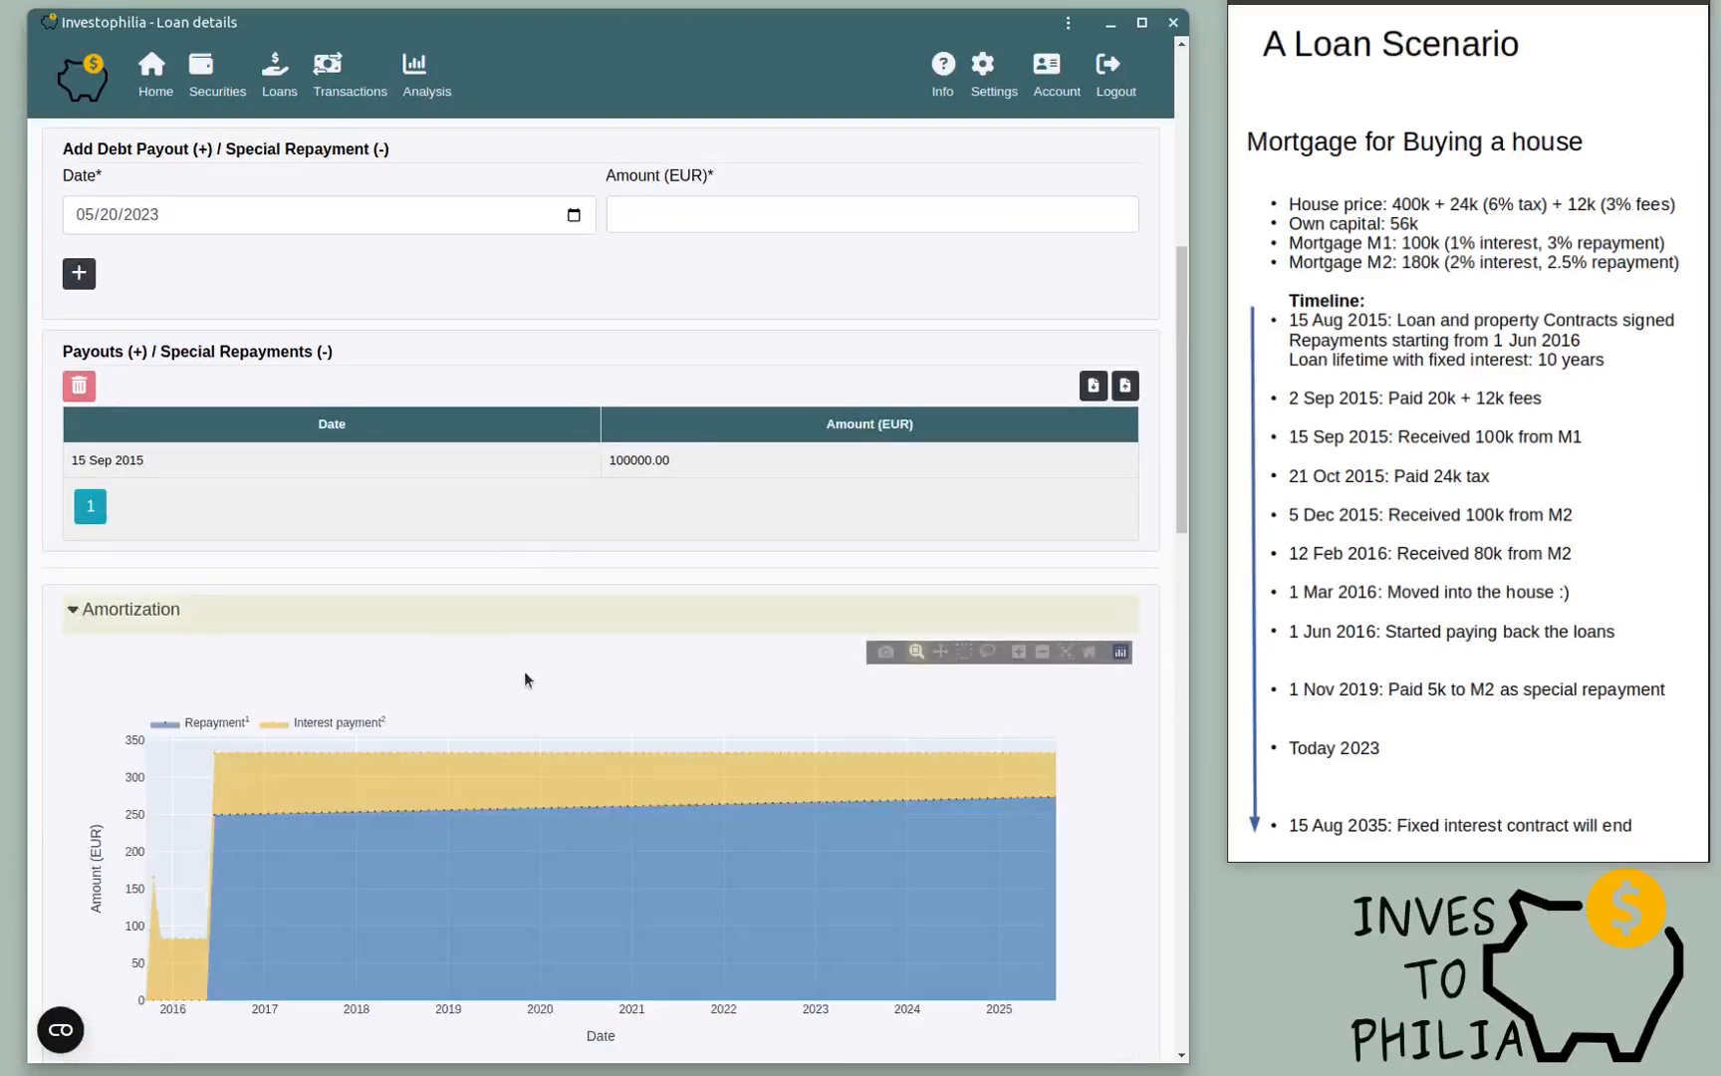
pyautogui.scroll(-2, 499, 683)
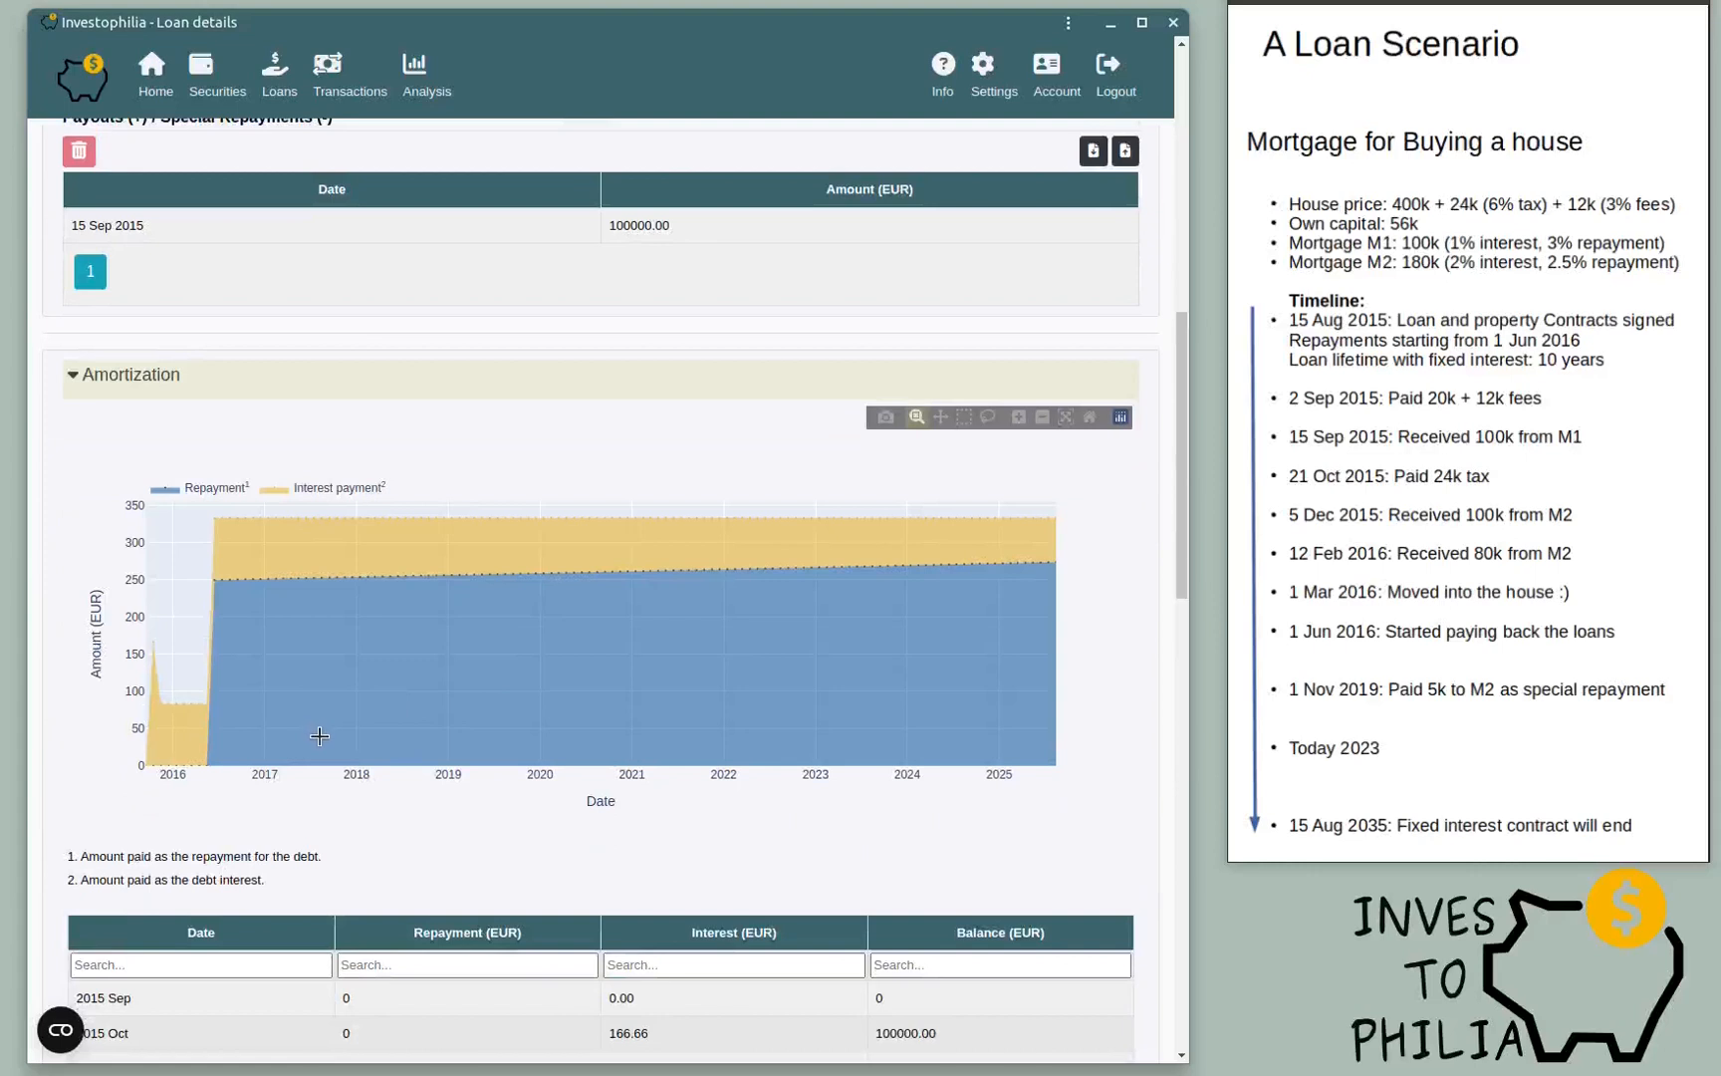
pyautogui.scroll(-1, 289, 752)
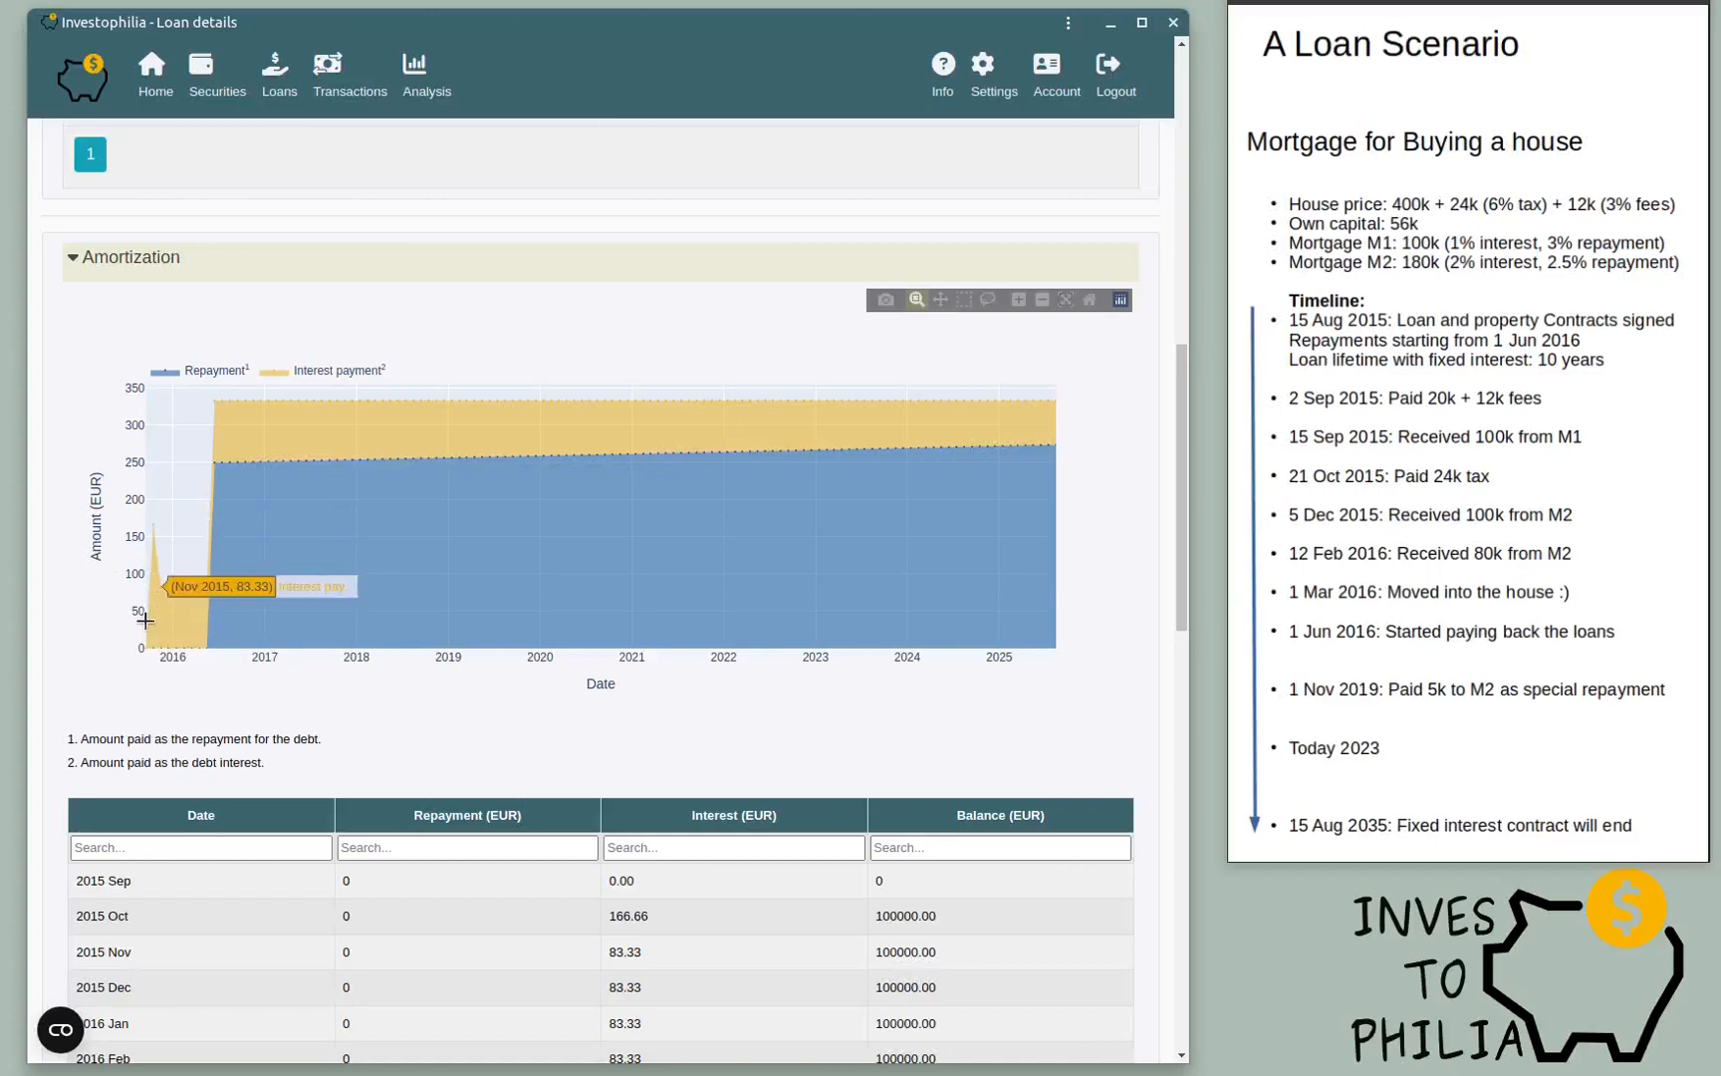
# Step: Browse M1's monthly amortization table up to its last page and go back to the instalments for 2023
pyautogui.scroll(-3, 599, 650)
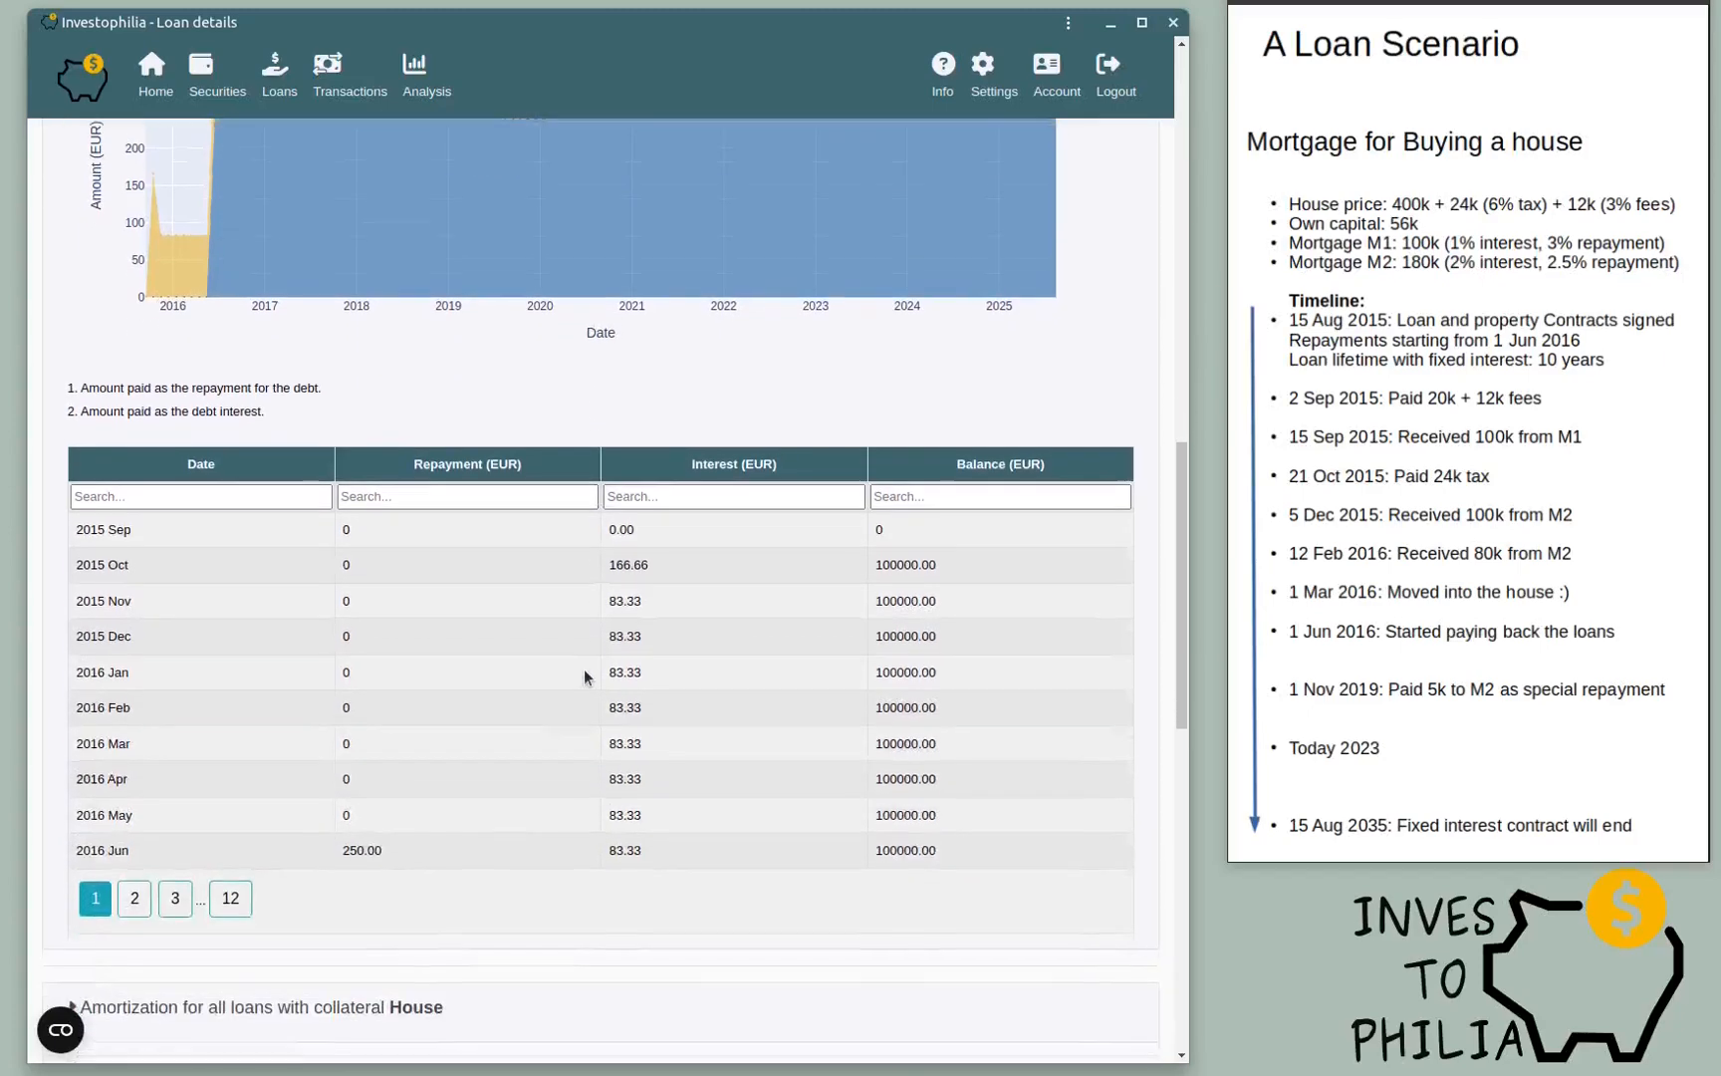
pyautogui.click(180, 902)
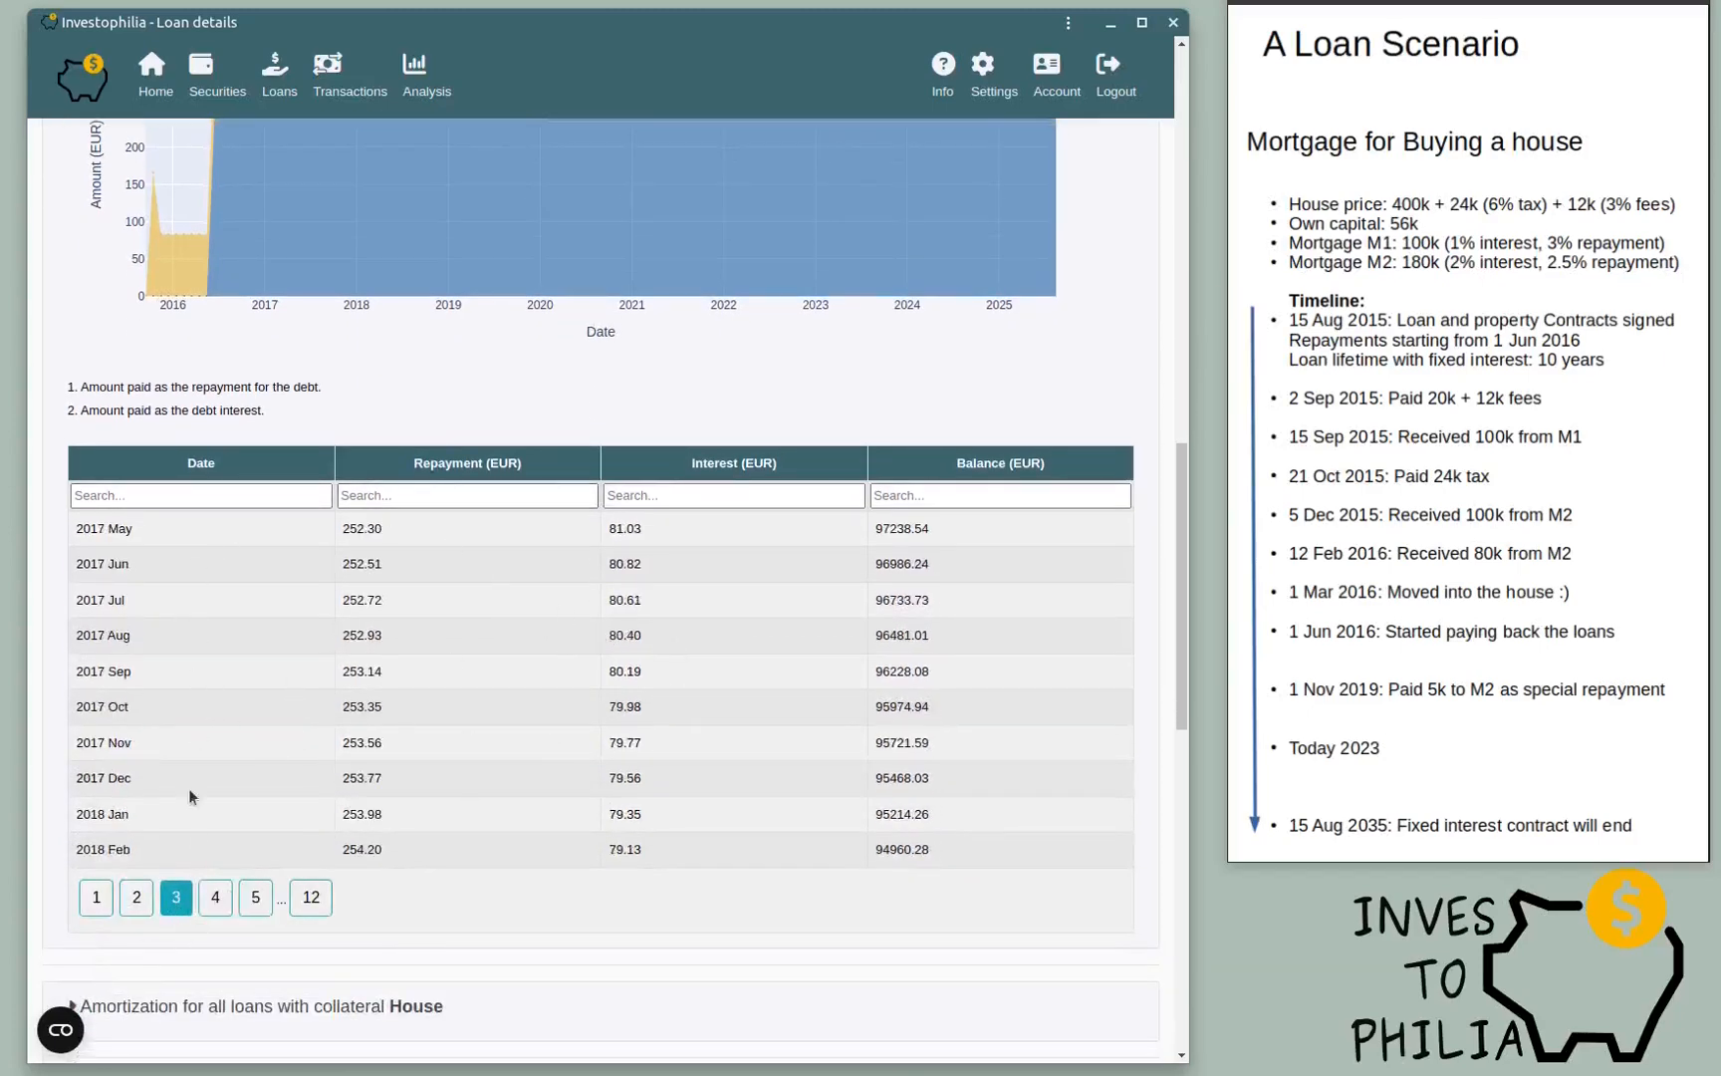
pyautogui.click(255, 897)
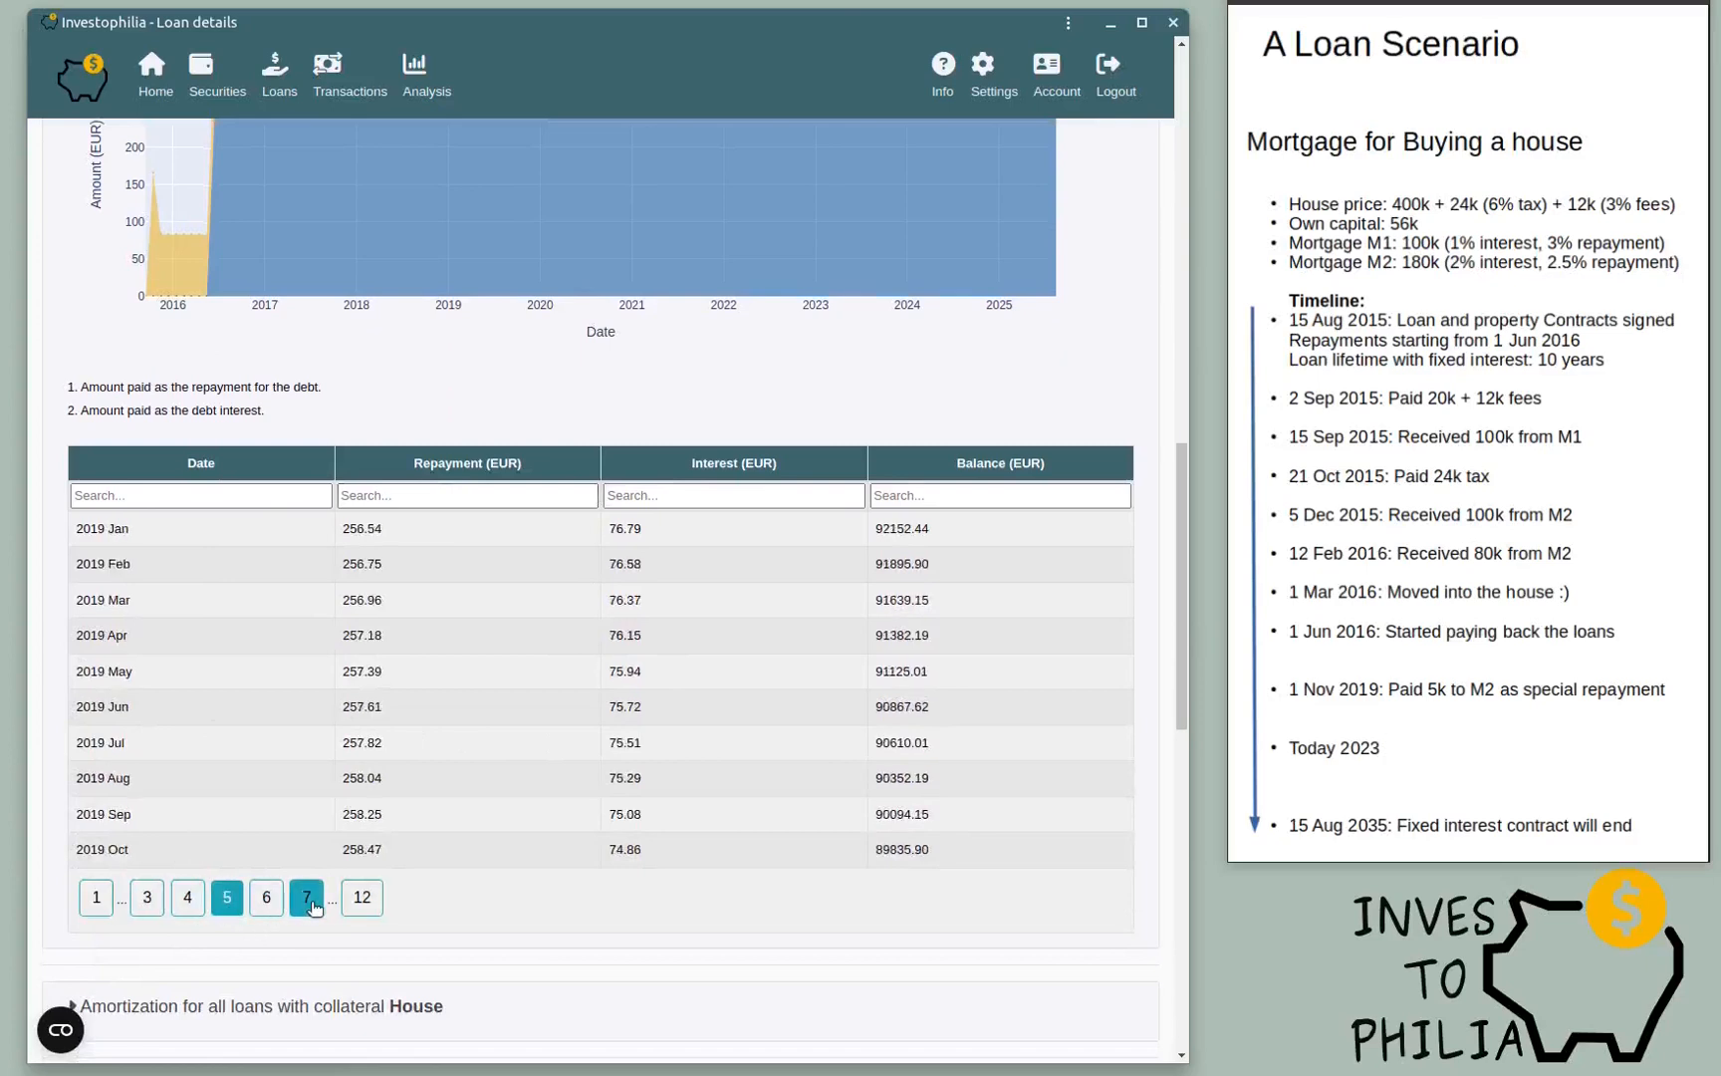
pyautogui.click(311, 899)
pyautogui.click(364, 897)
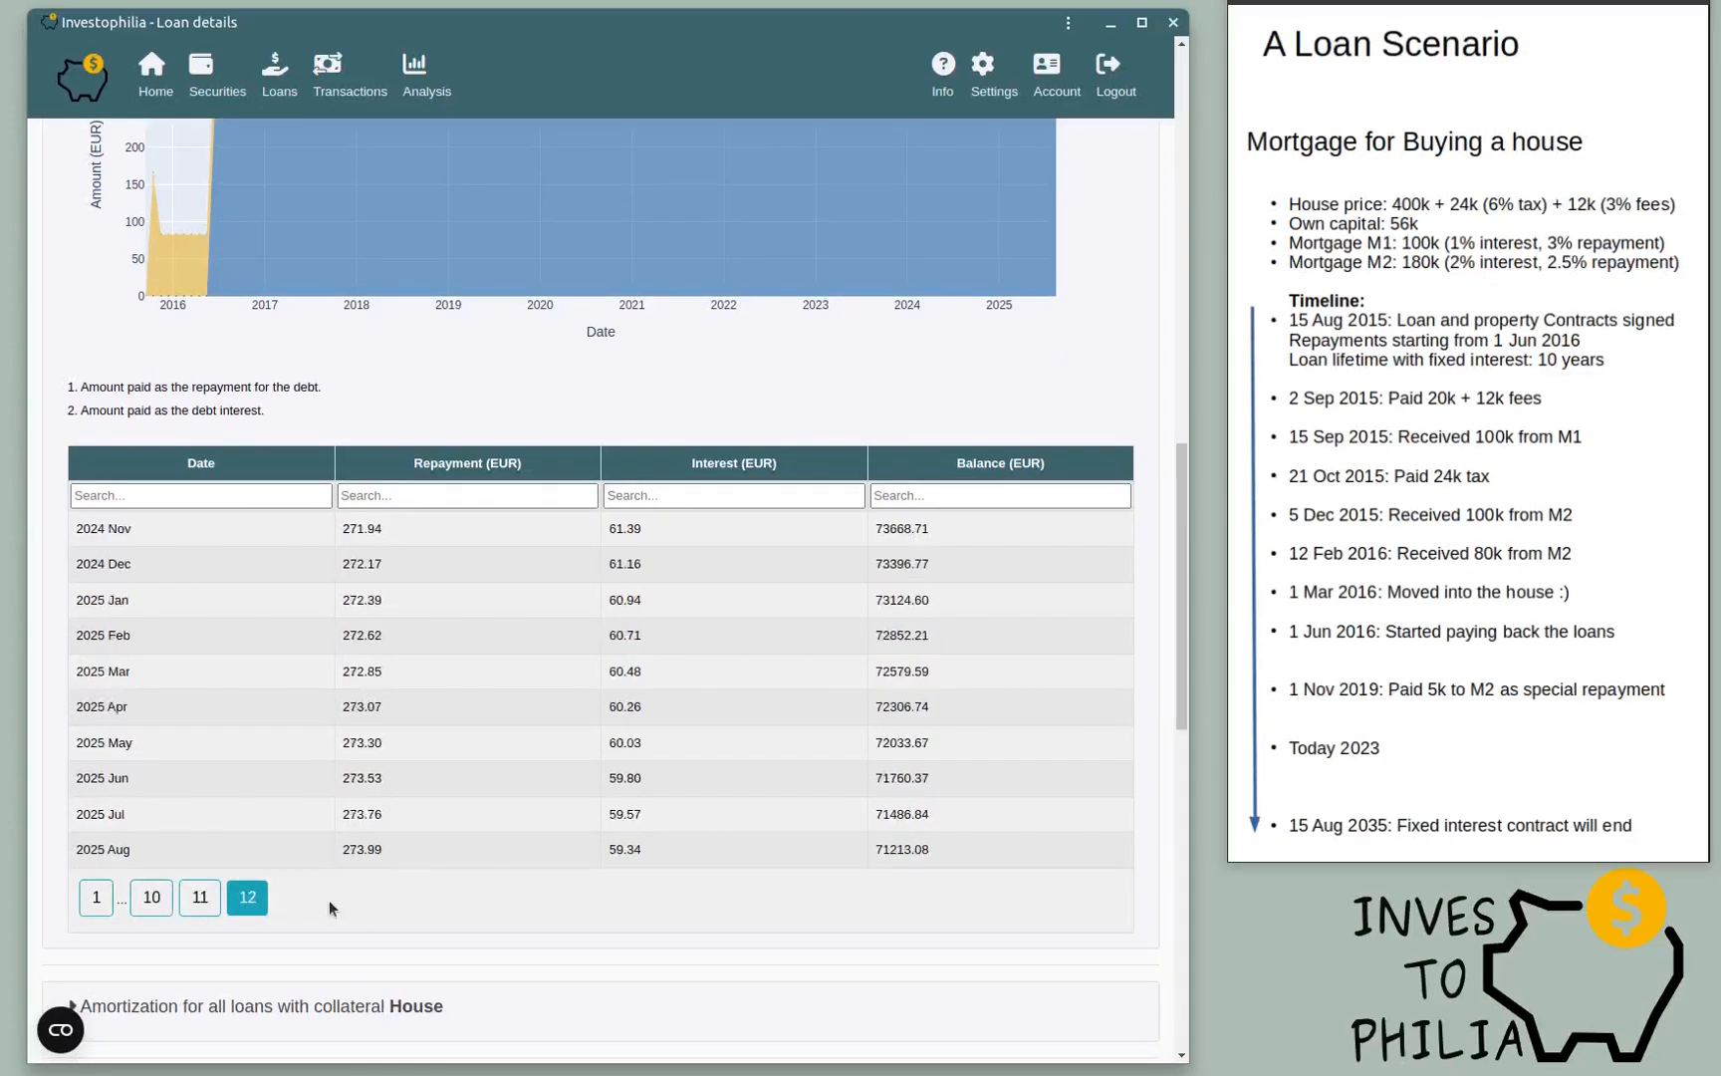
pyautogui.click(185, 898)
pyautogui.click(188, 904)
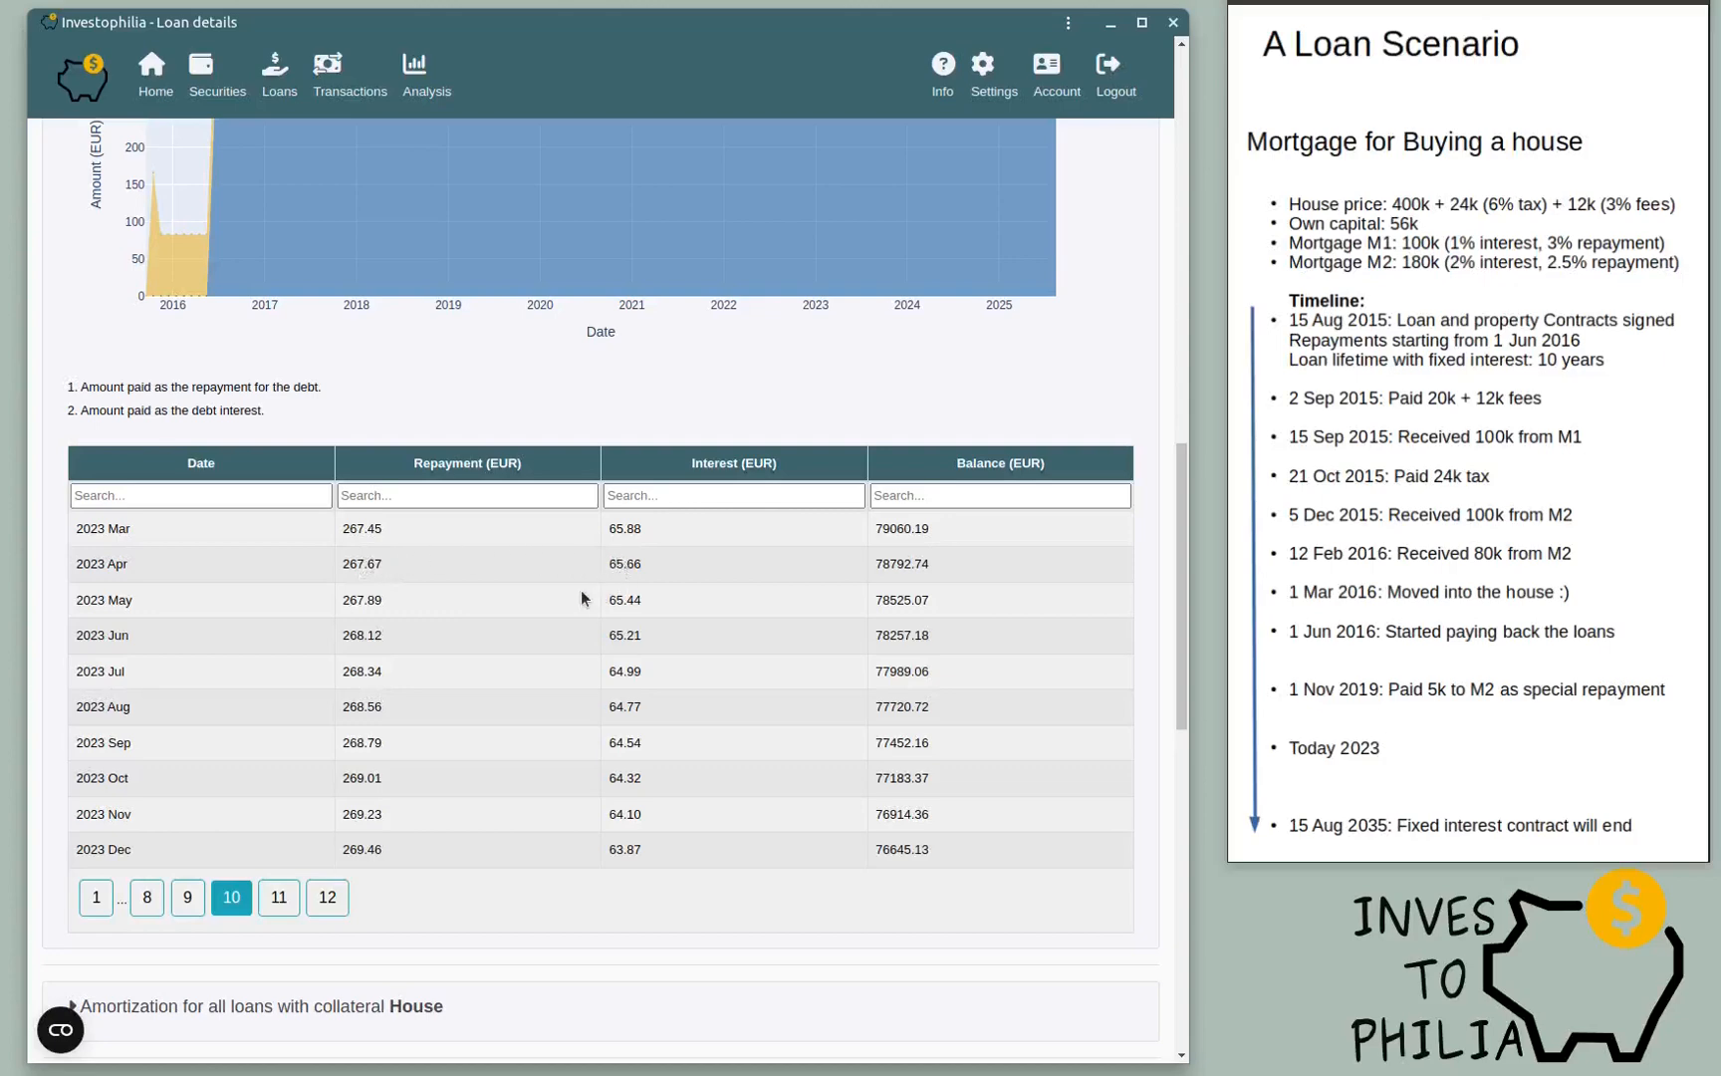
pyautogui.scroll(4, 552, 573)
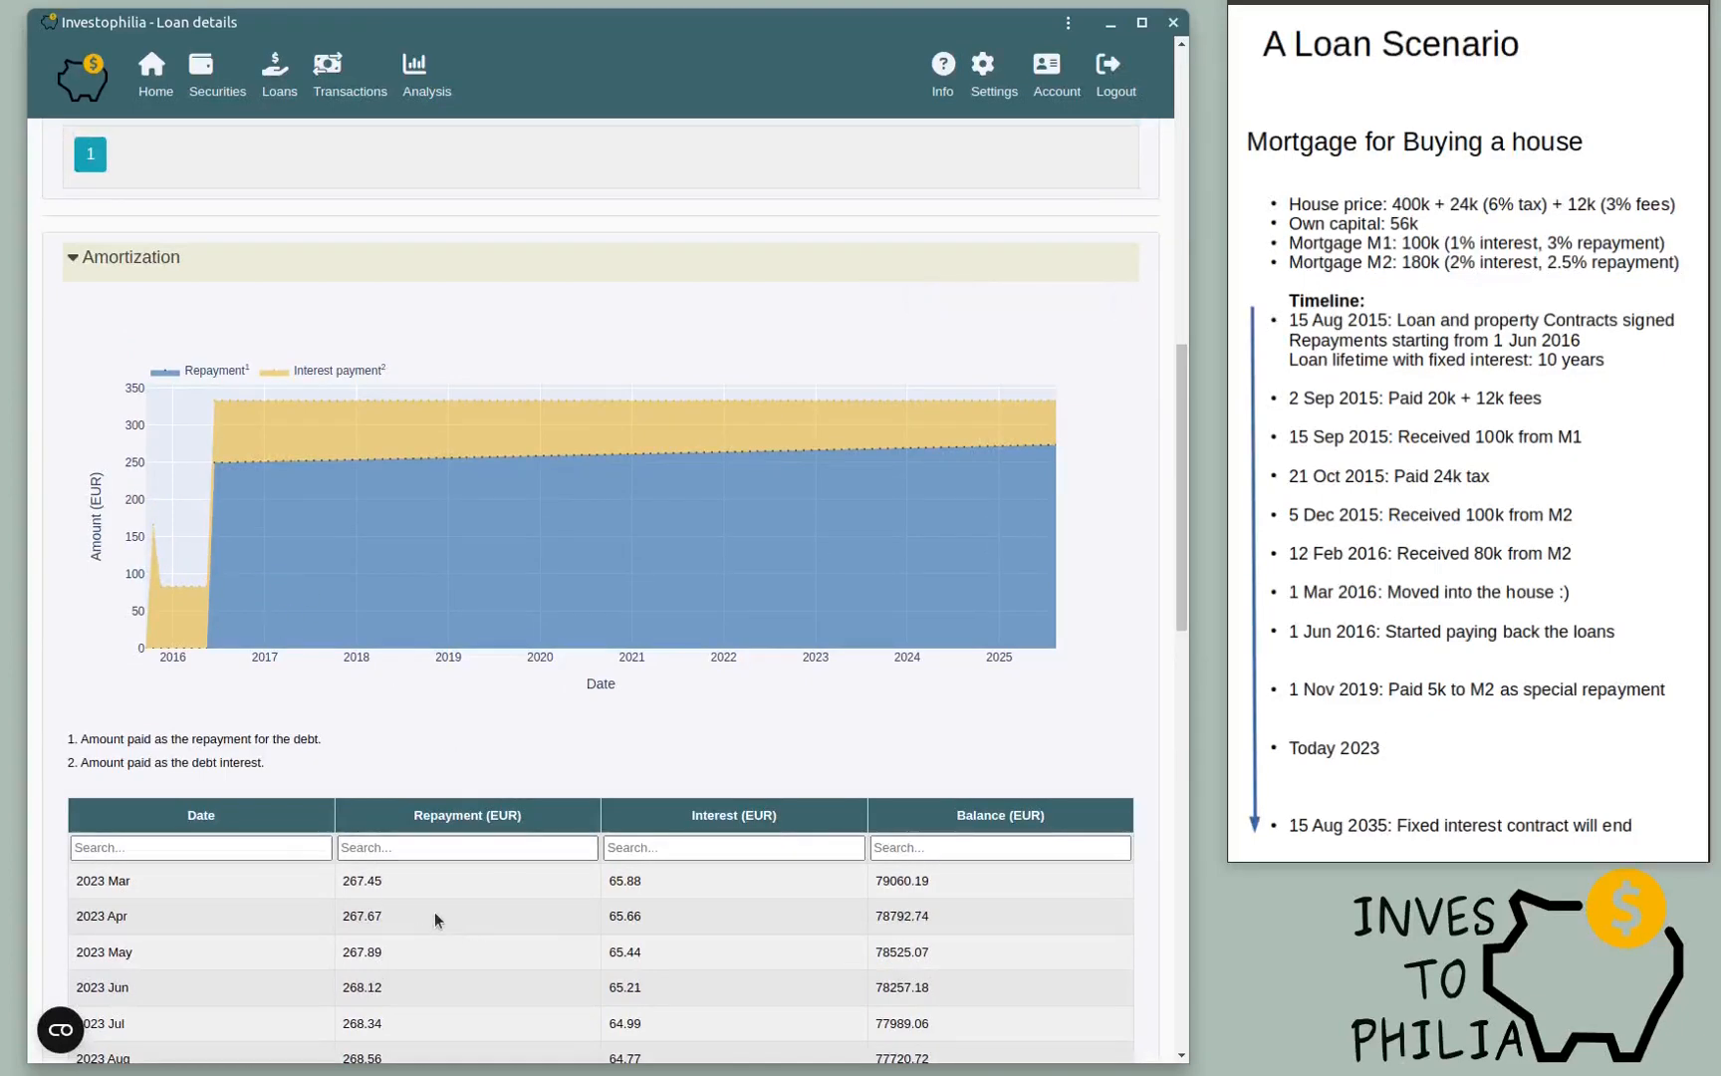
# Step: Examine M1's summary figures against its amortization chart and the monthly repayment, interest and balance values up to the last instalments
pyautogui.scroll(9, 499, 891)
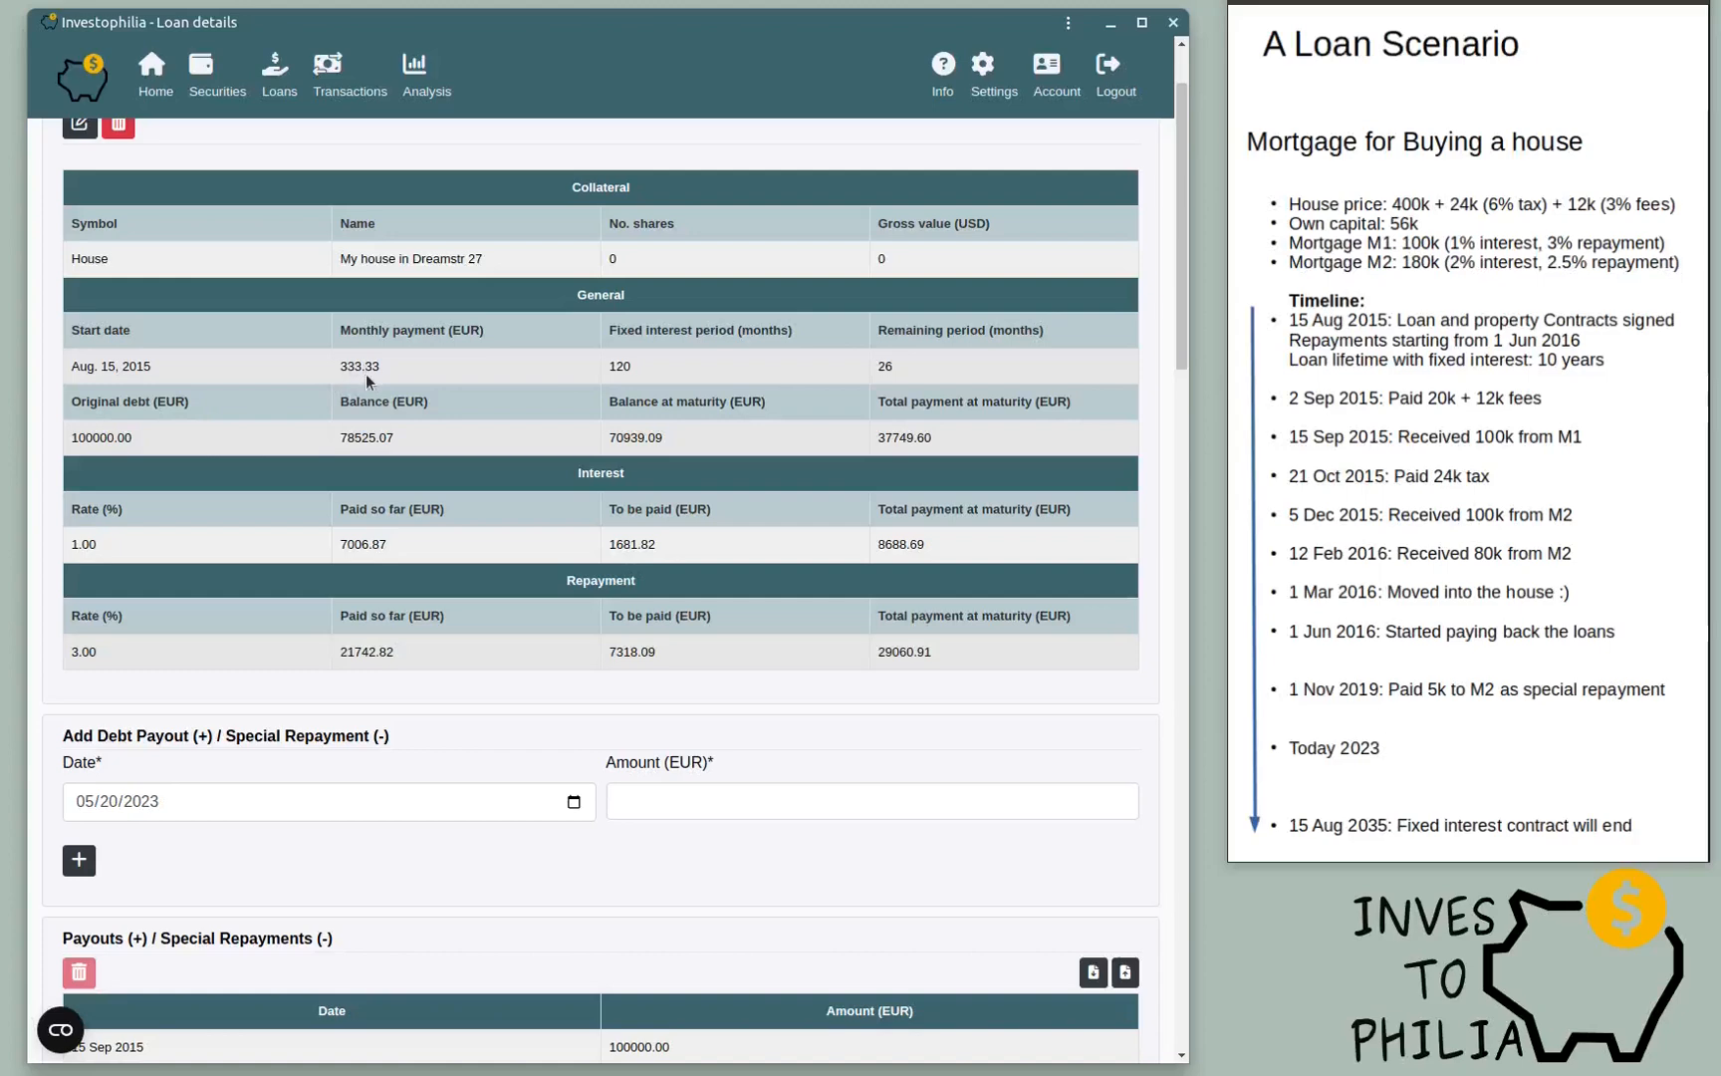
pyautogui.scroll(-6, 488, 464)
pyautogui.scroll(3, 484, 453)
pyautogui.scroll(3, 478, 460)
pyautogui.scroll(-10, 472, 466)
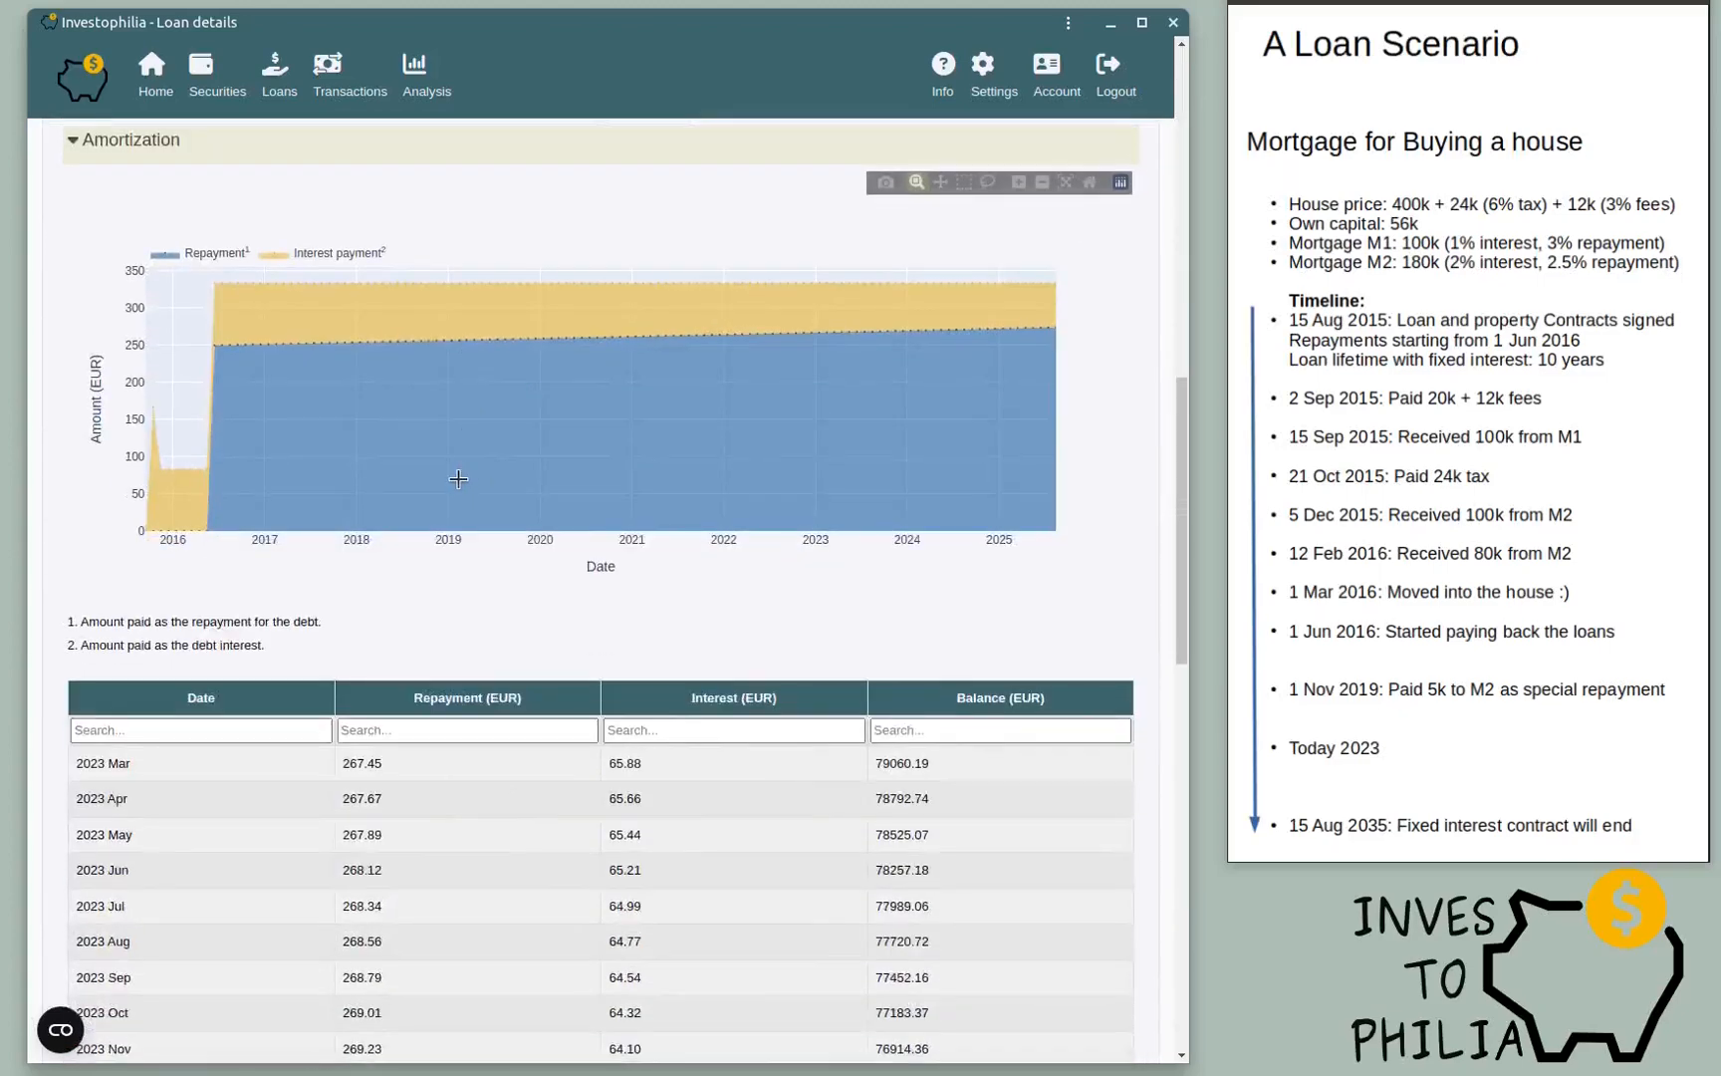
pyautogui.scroll(-2, 595, 780)
pyautogui.scroll(1, 623, 654)
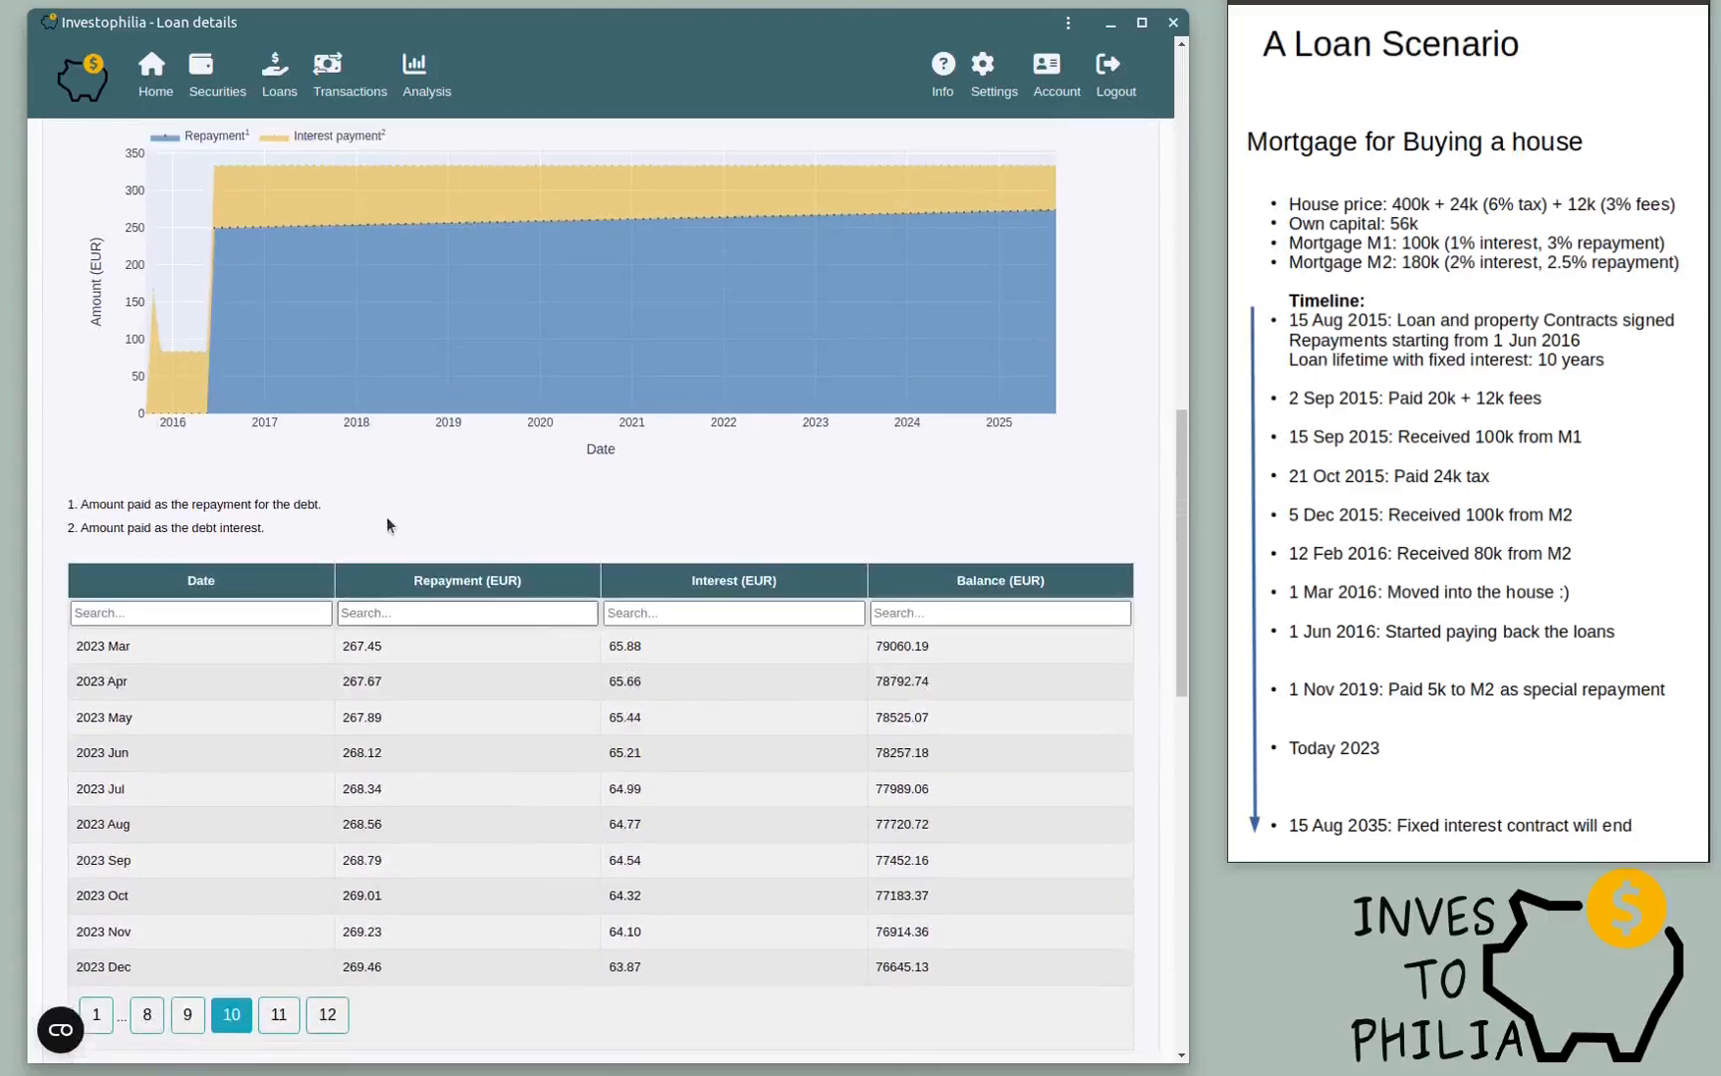
pyautogui.moveTo(311, 200)
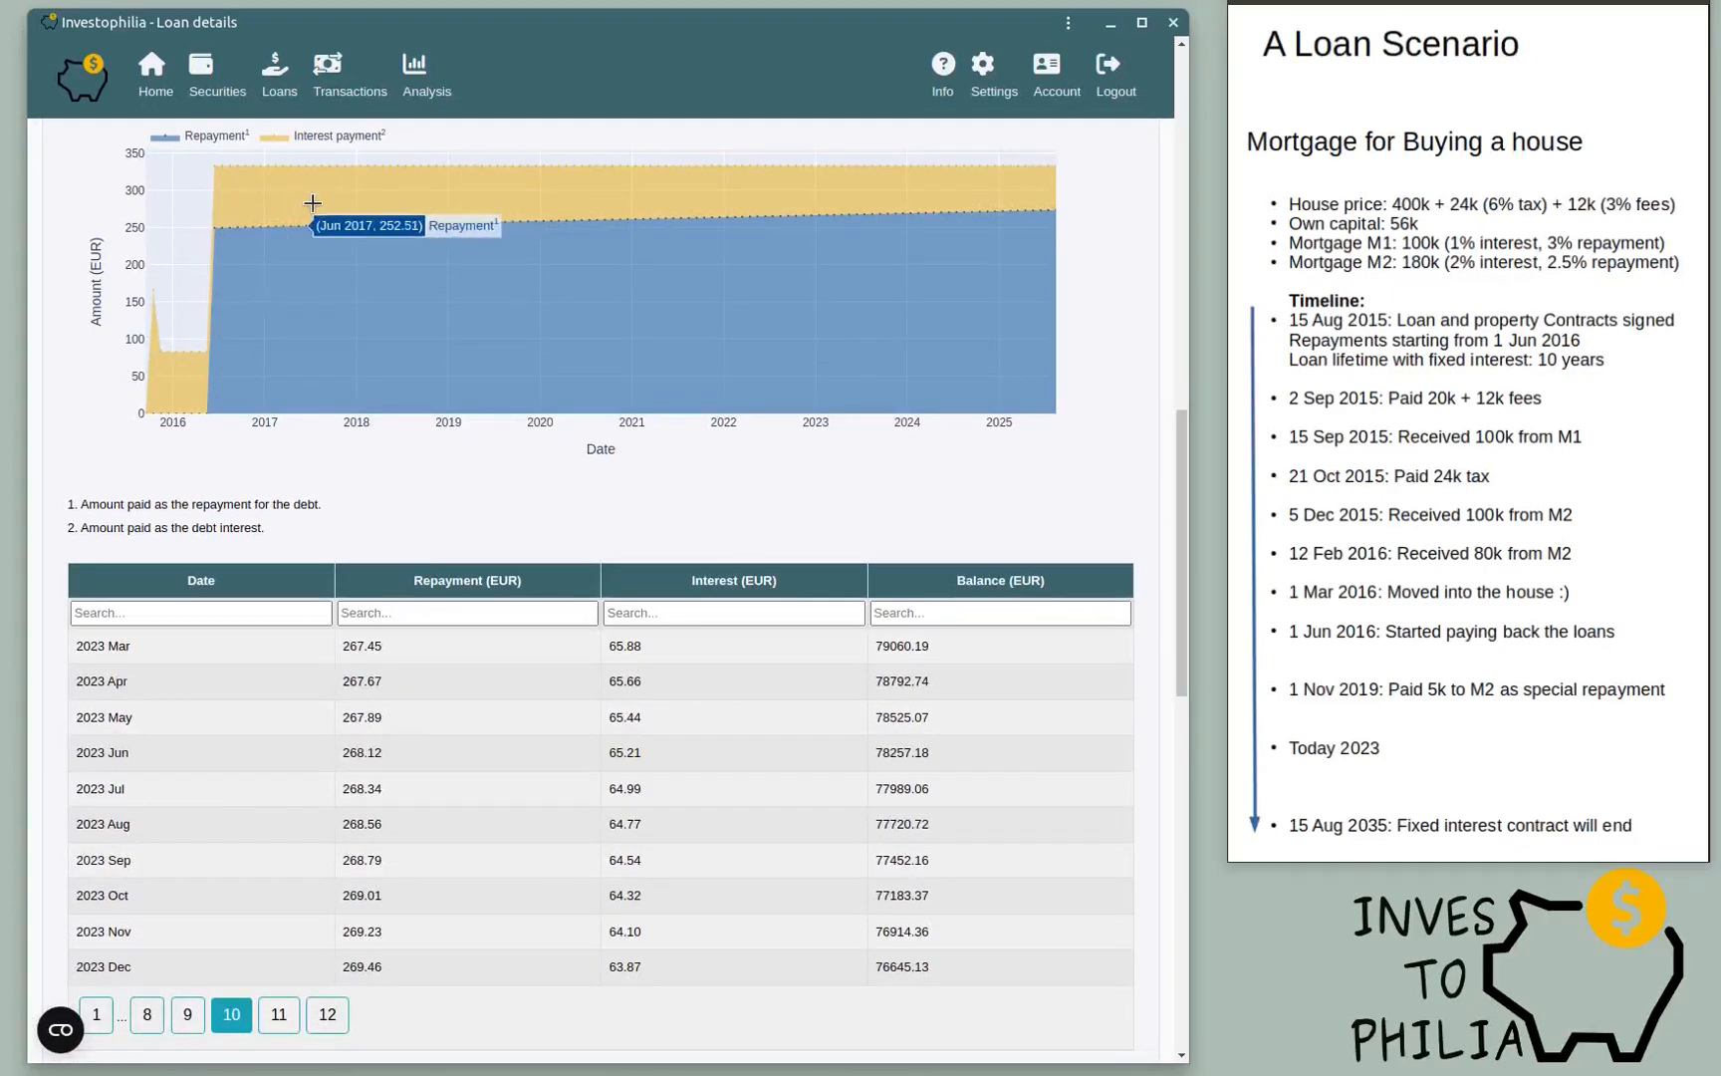
pyautogui.scroll(1, 308, 208)
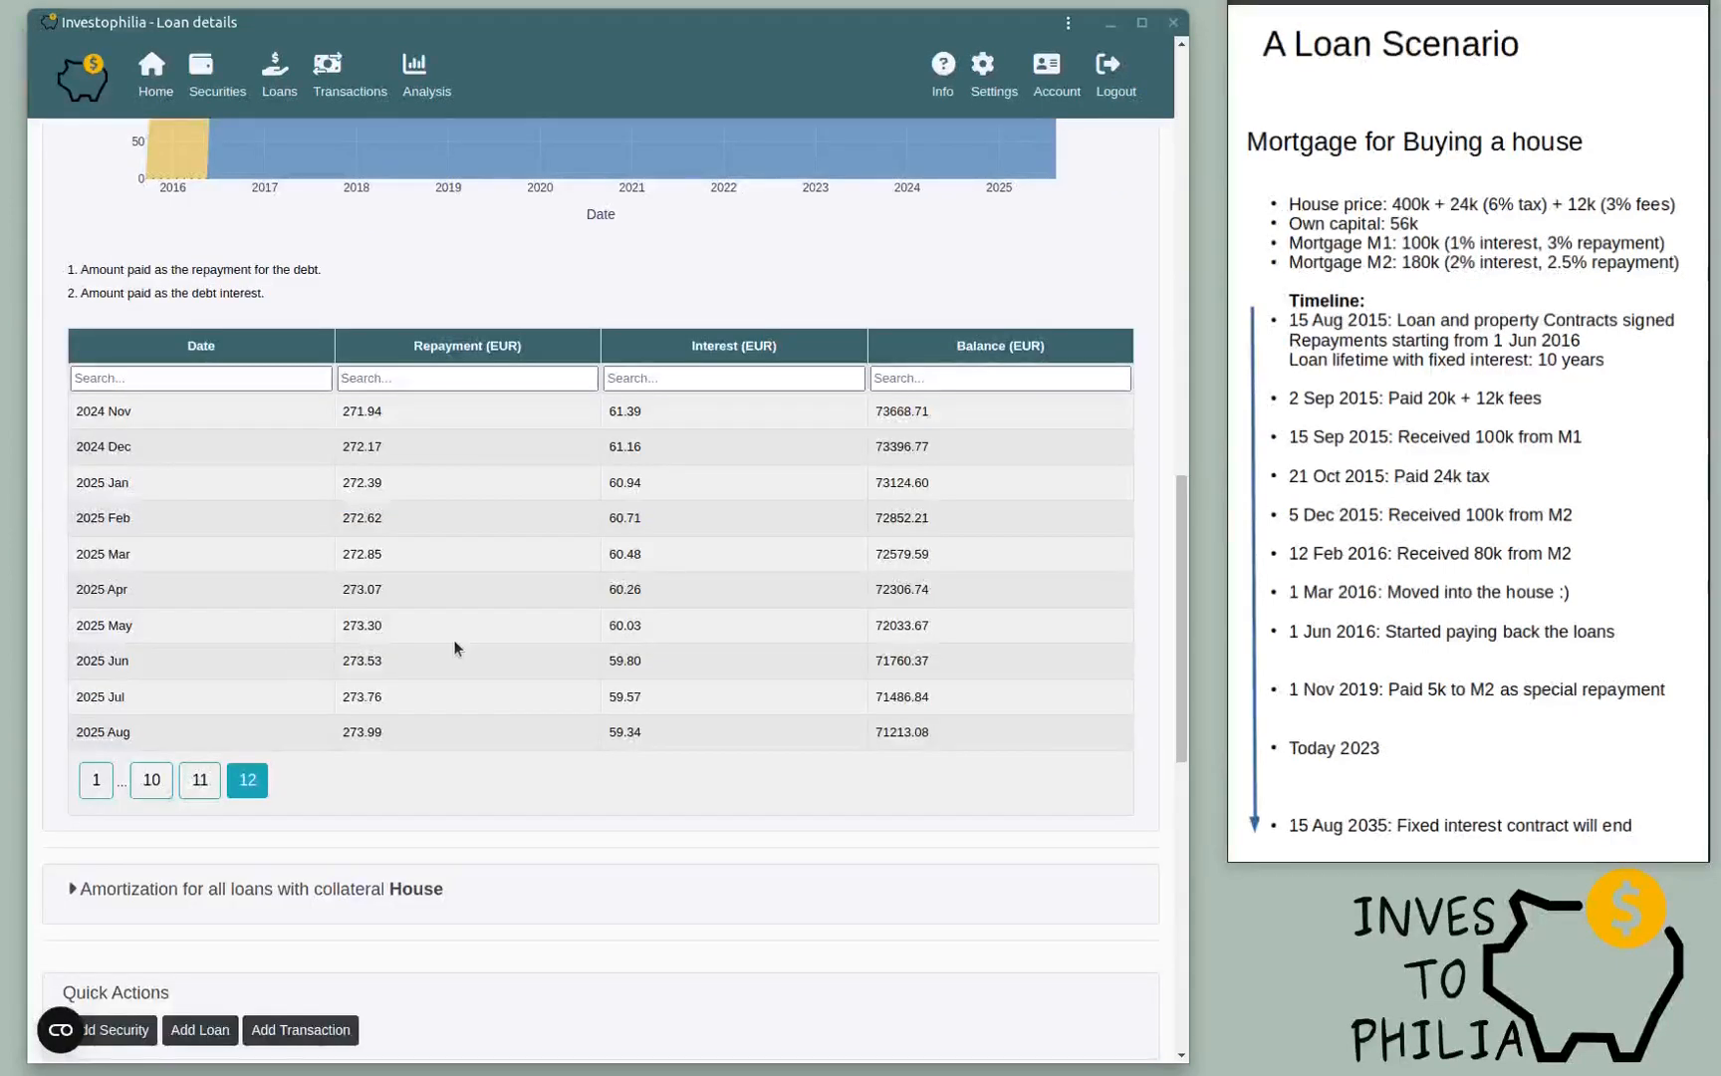
# Step: Open the M2 loan's details from the loans list and go to its payout and special repayment form
pyautogui.scroll(15, 405, 641)
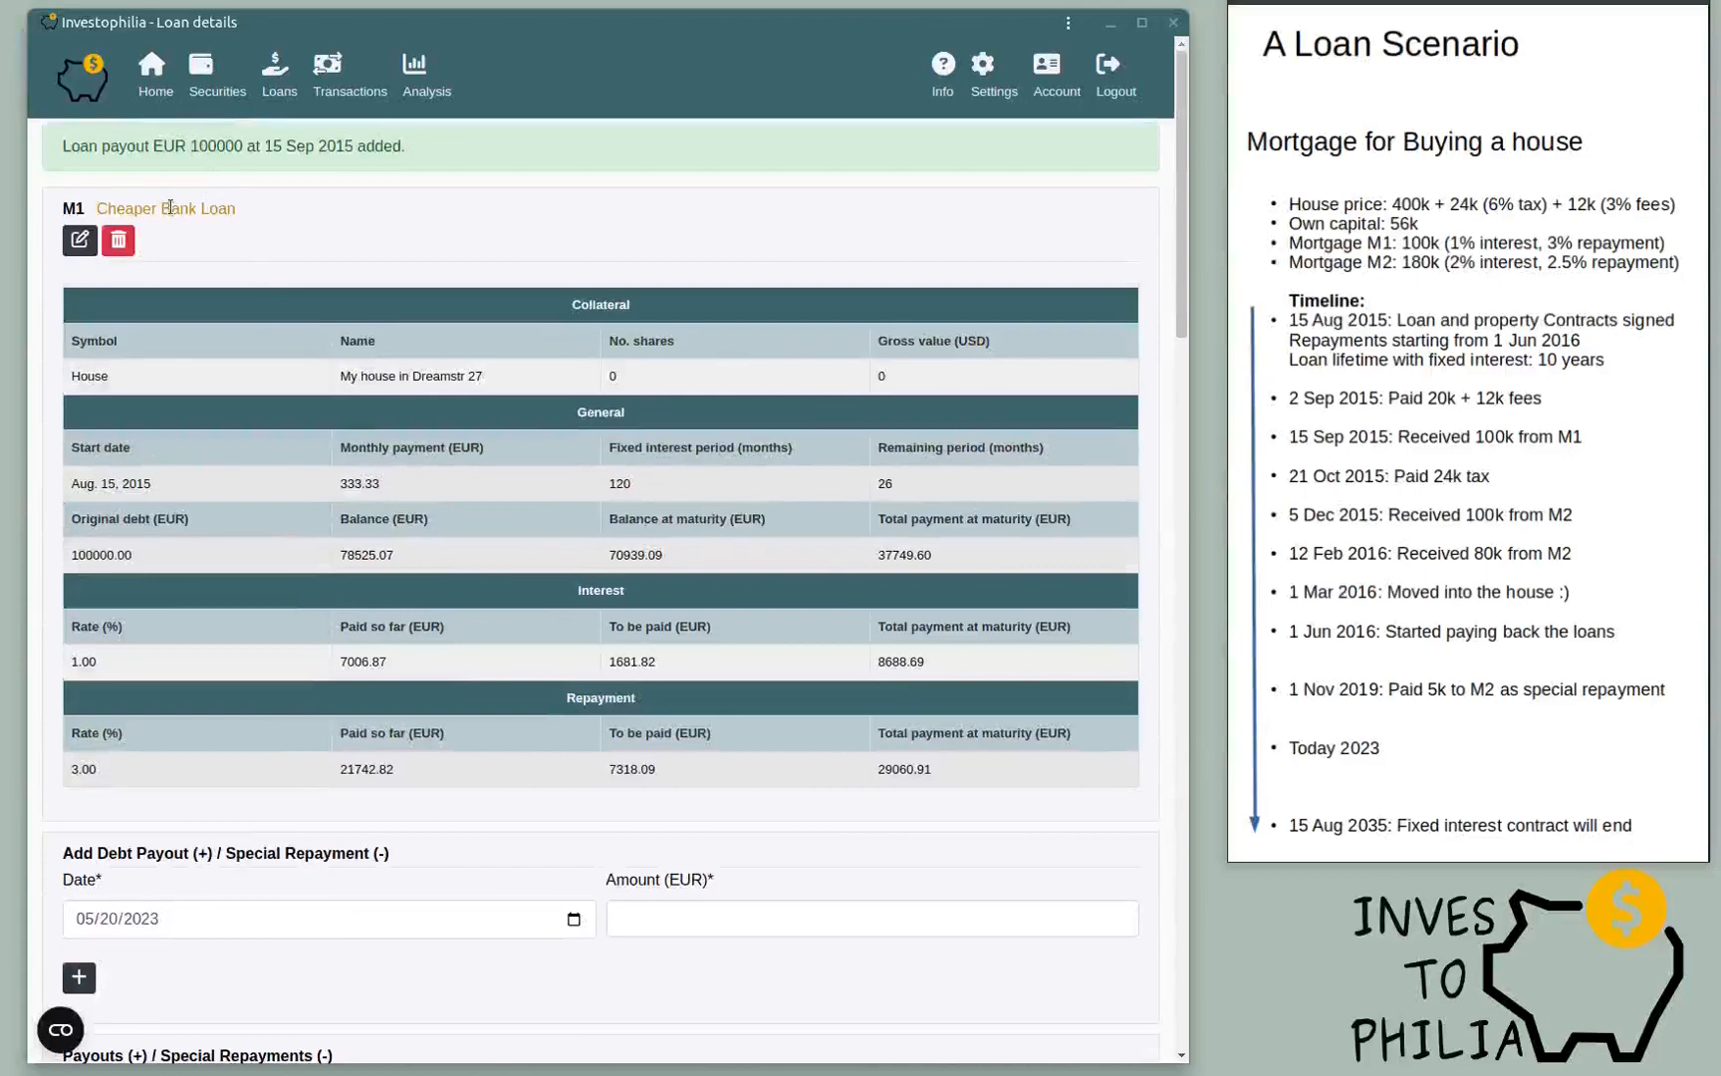
pyautogui.click(280, 88)
pyautogui.click(80, 309)
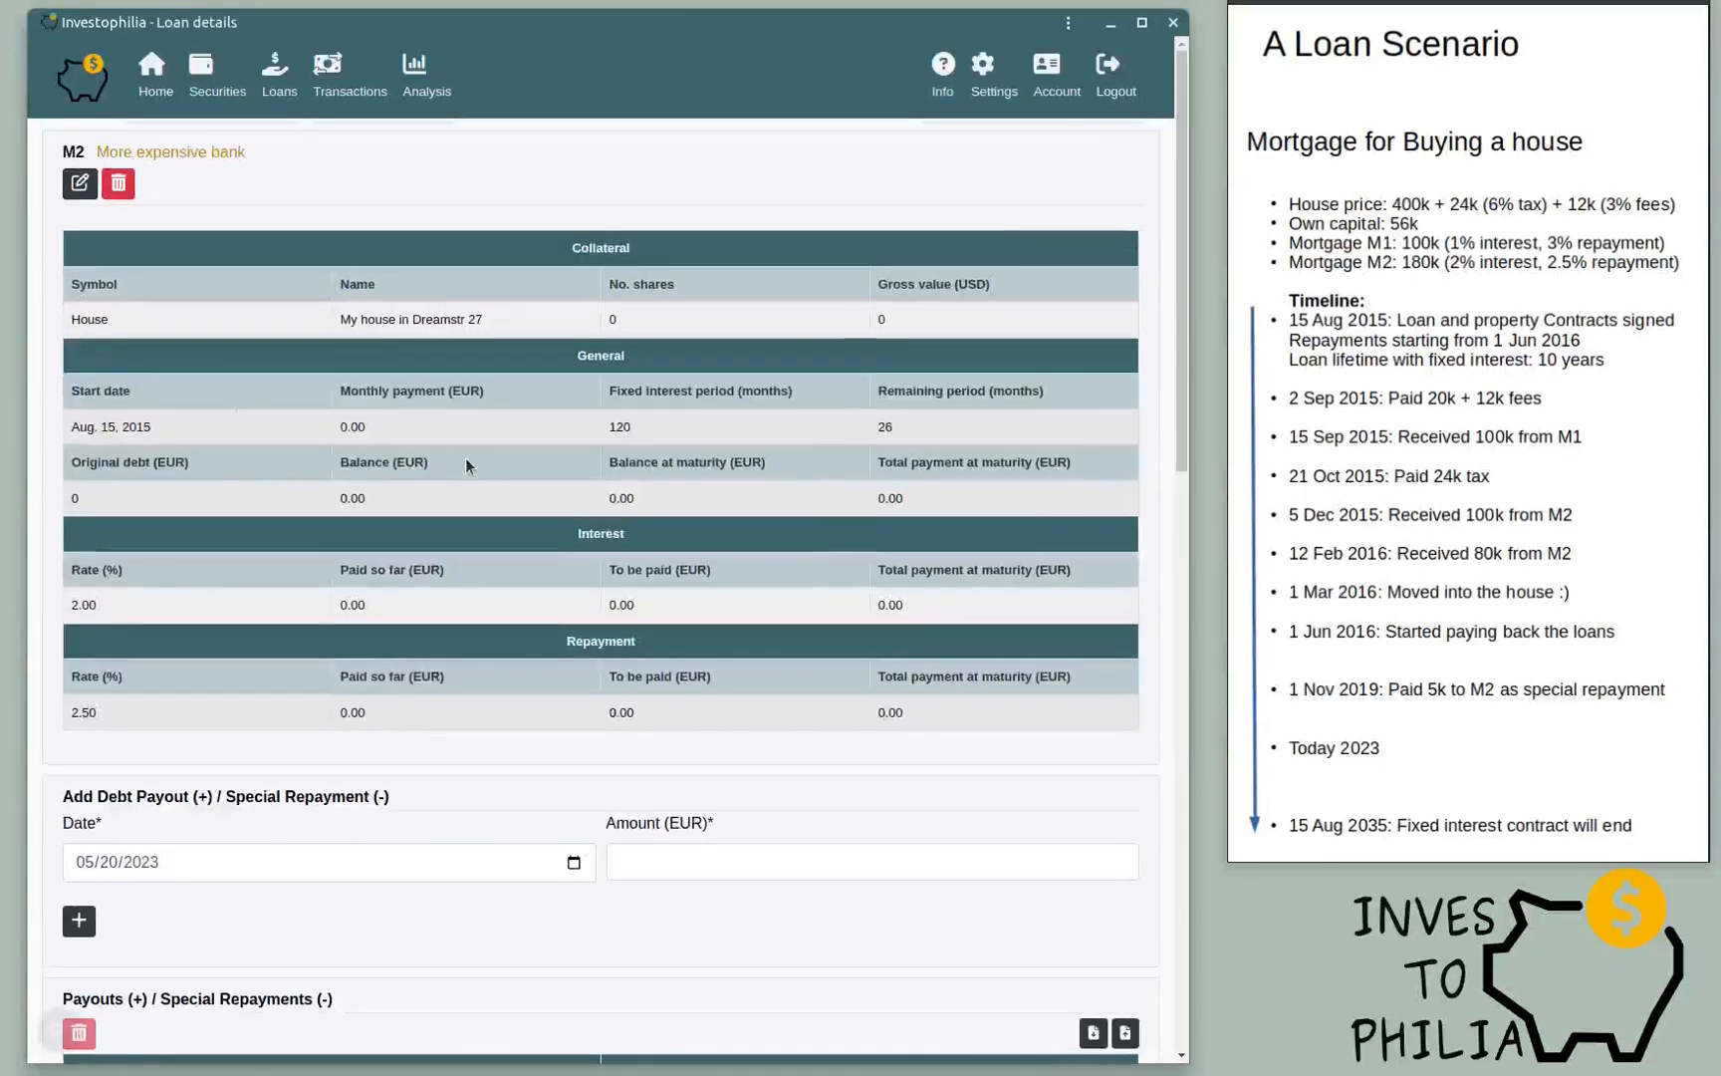
pyautogui.scroll(-8, 299, 657)
pyautogui.scroll(2, 298, 652)
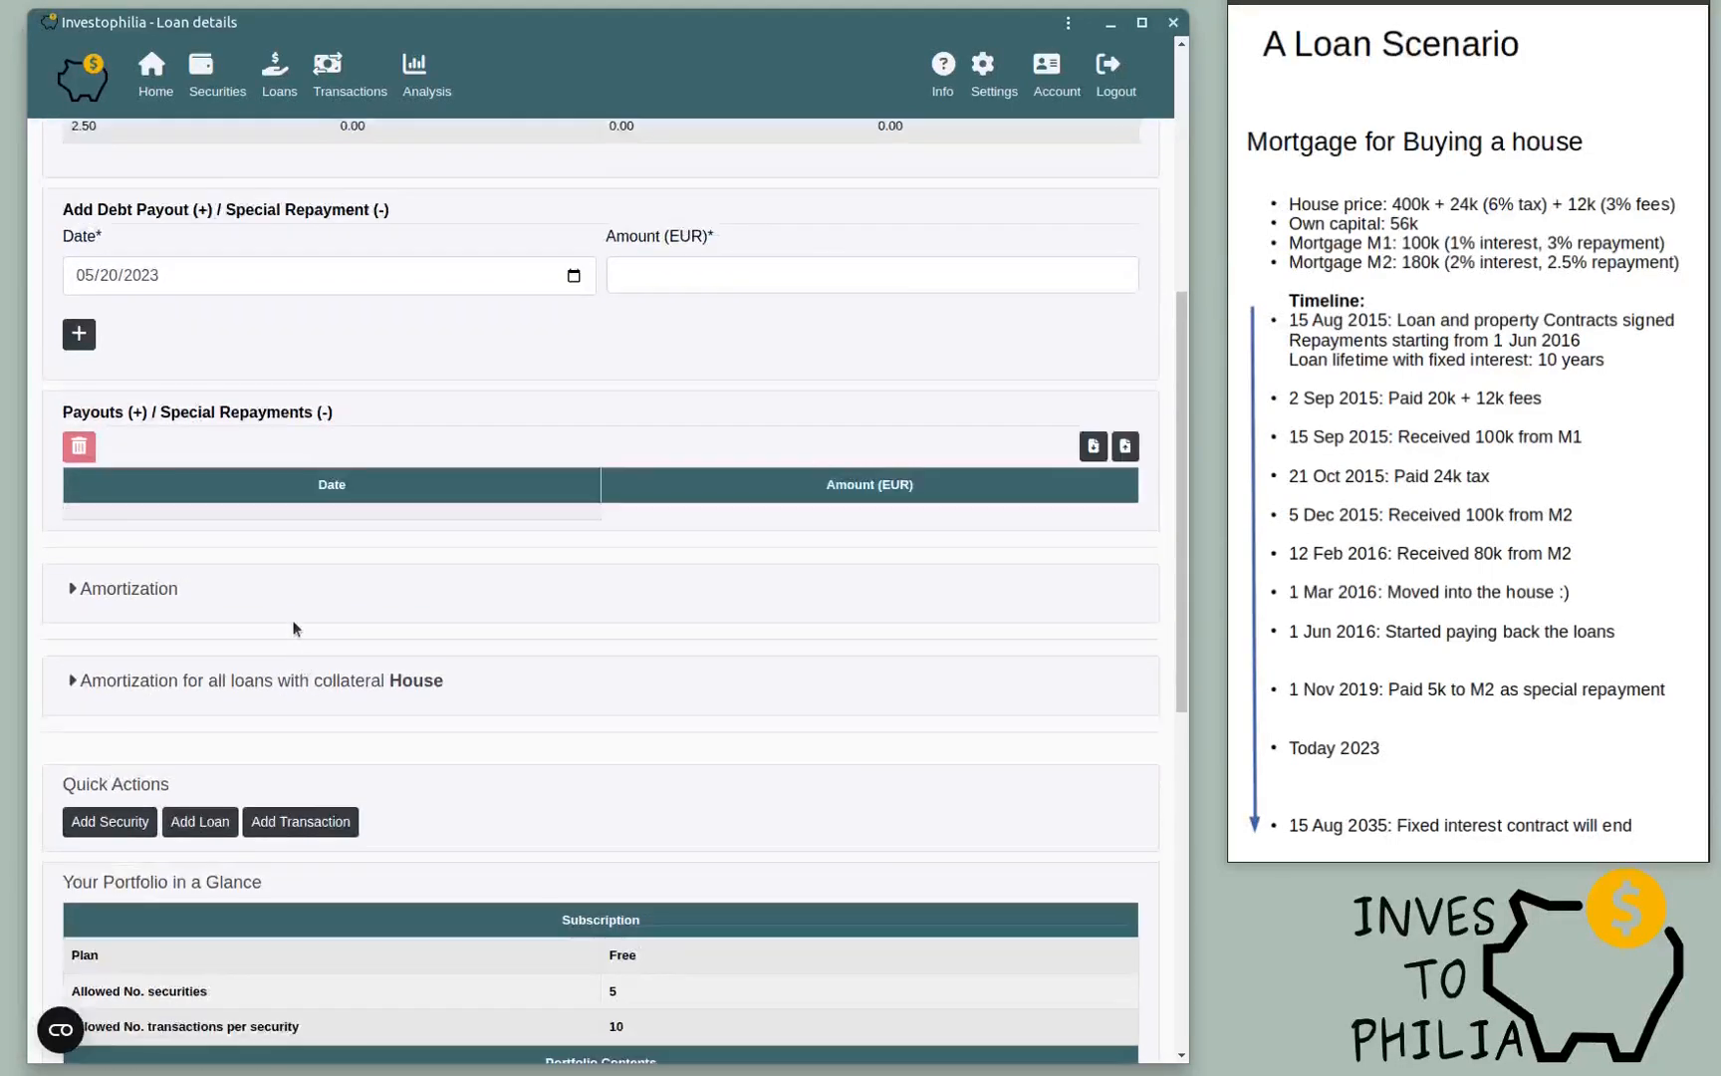
pyautogui.scroll(1, 295, 645)
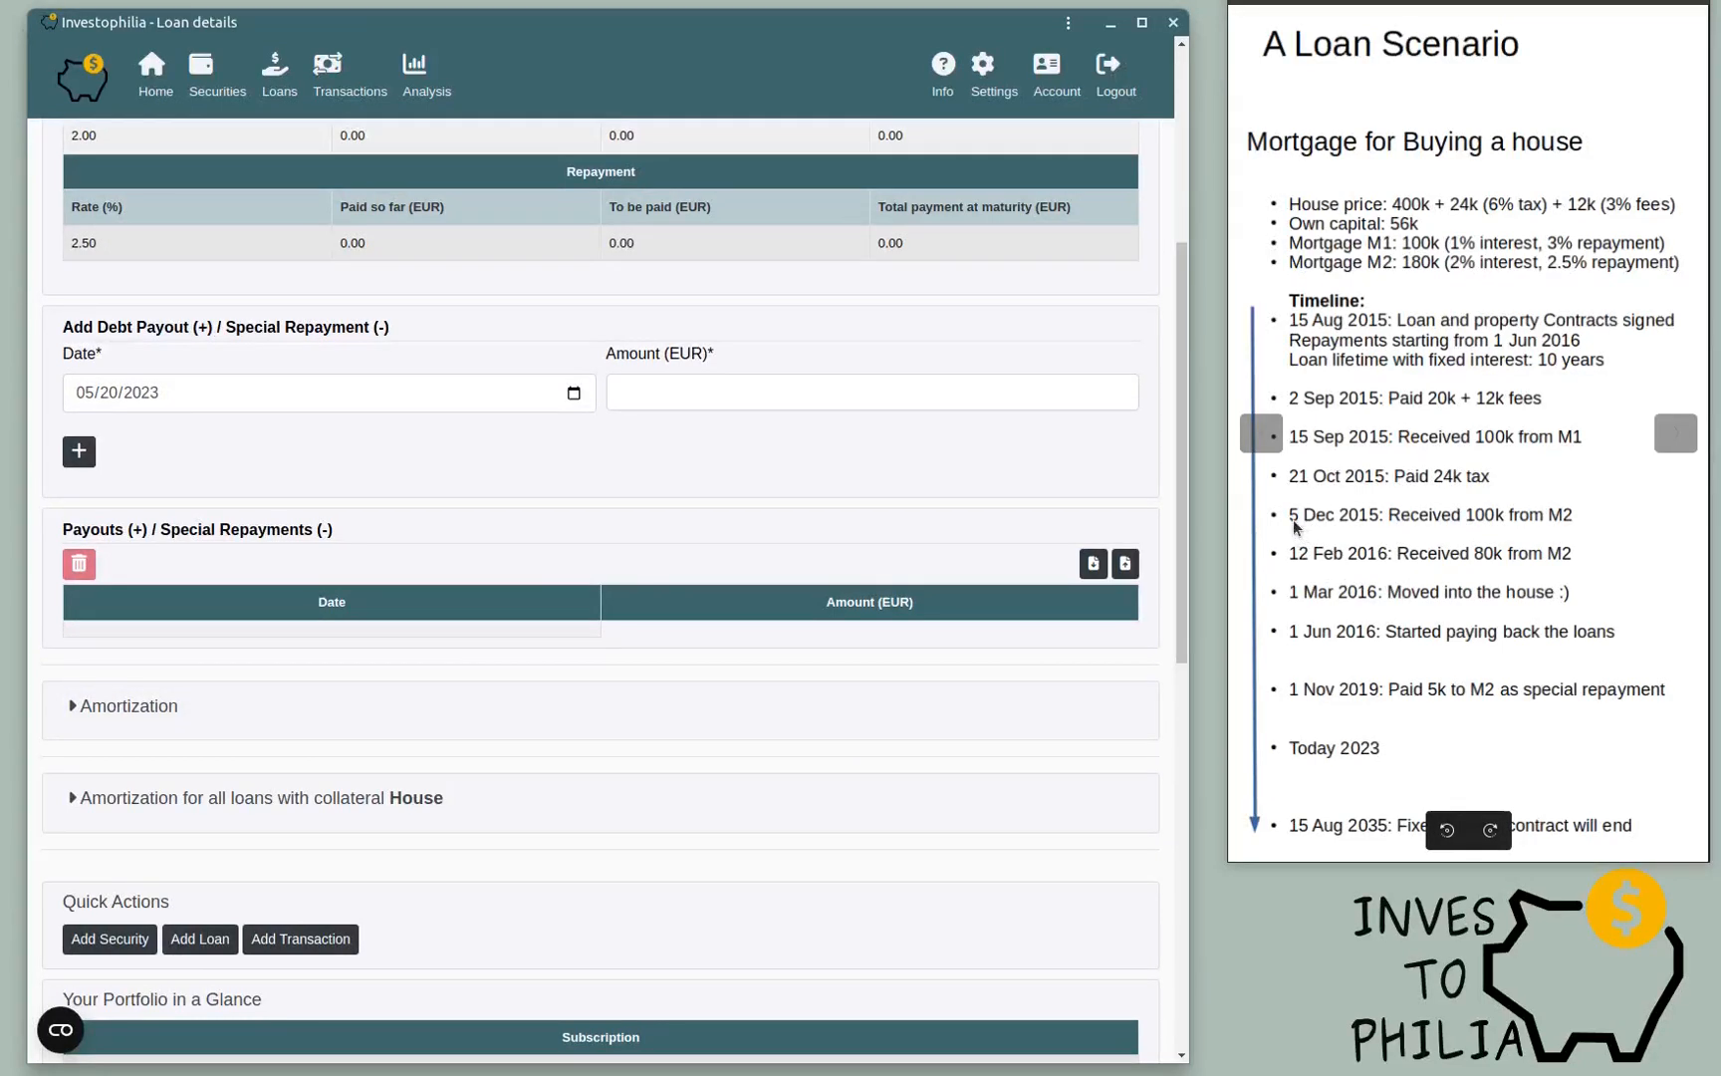
# Step: Add a debt payout of 100000 EUR dated 12/05/2015 to the M2 loan
pyautogui.click(132, 396)
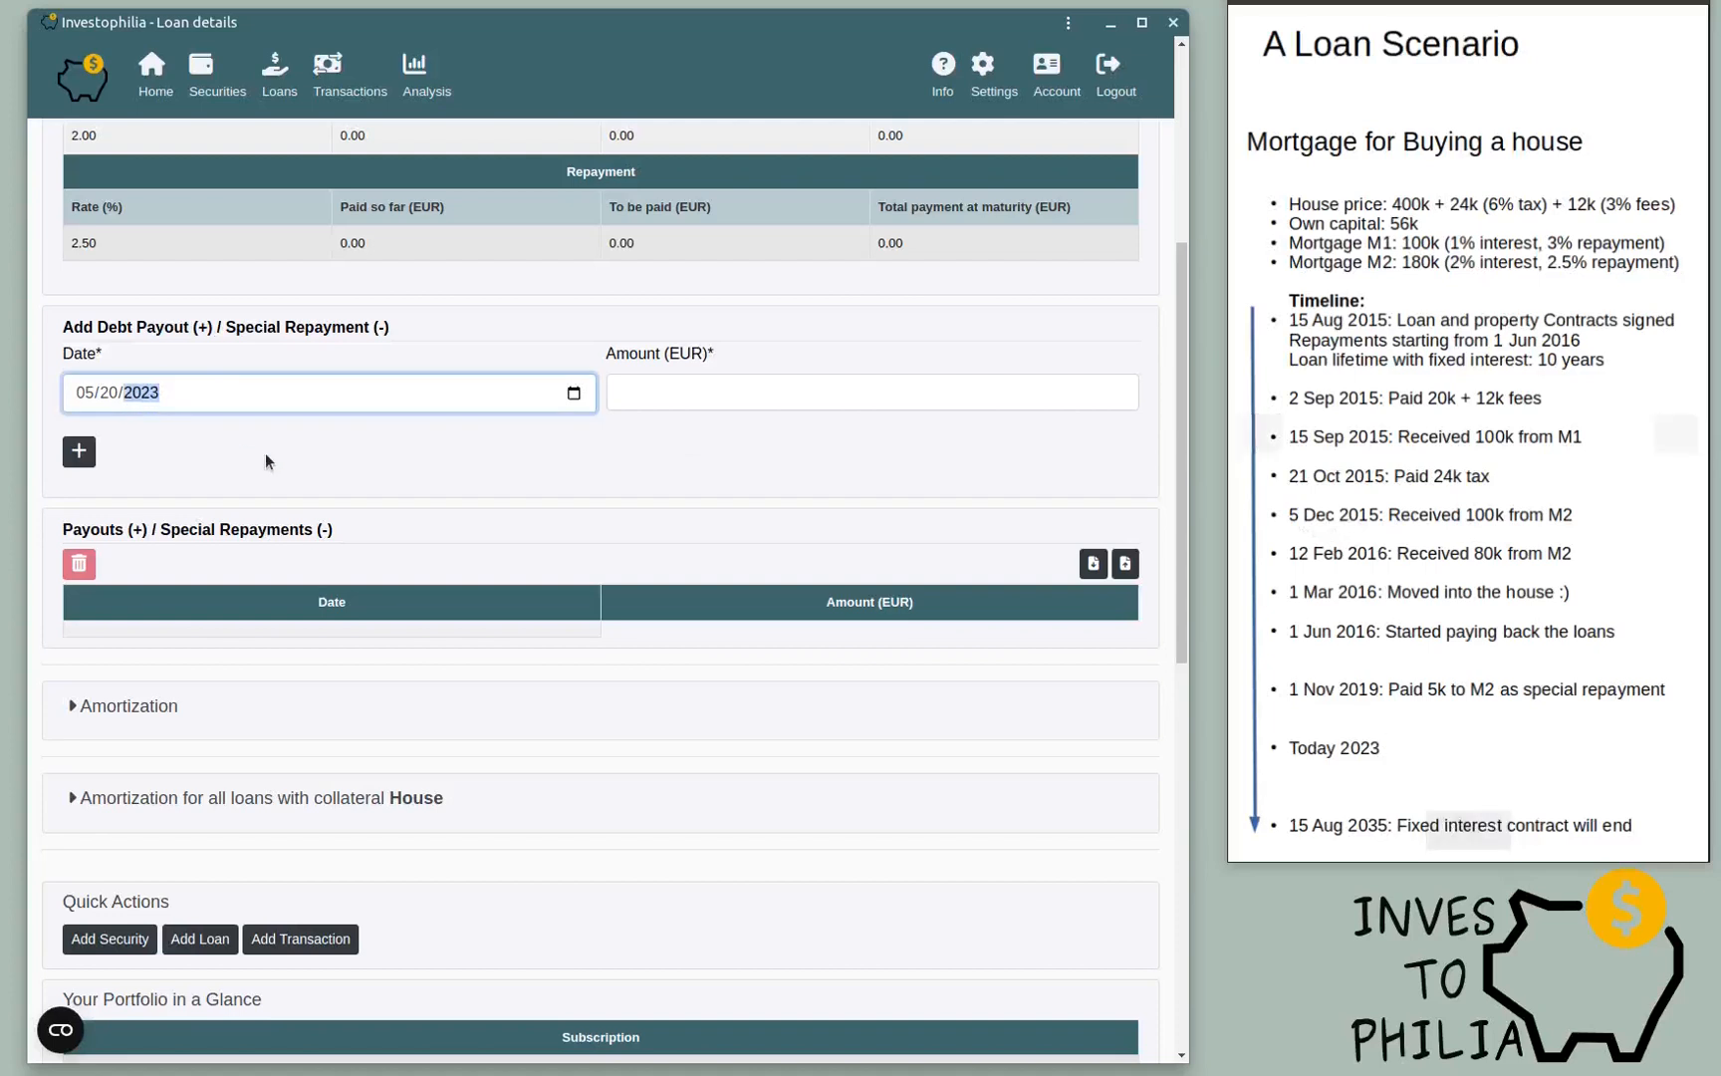
pyautogui.write('2015')
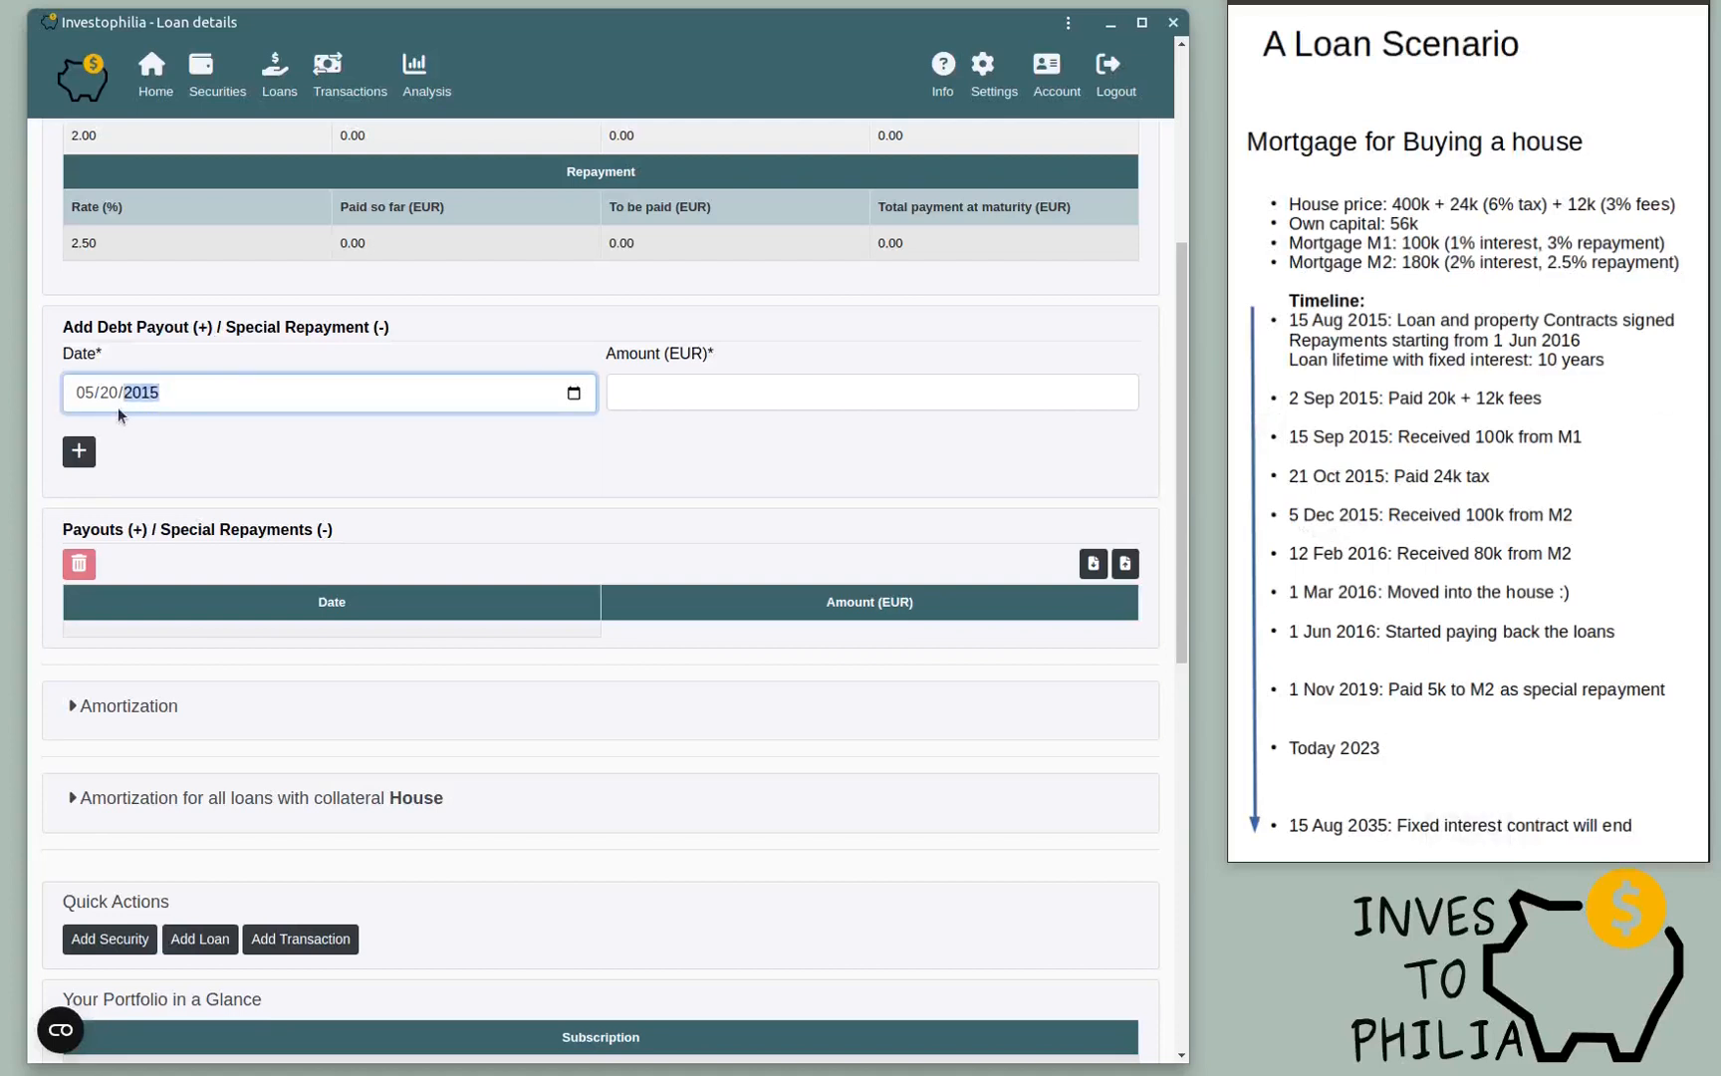
pyautogui.click(81, 395)
pyautogui.write('12/05')
pyautogui.click(700, 397)
pyautogui.write('100000')
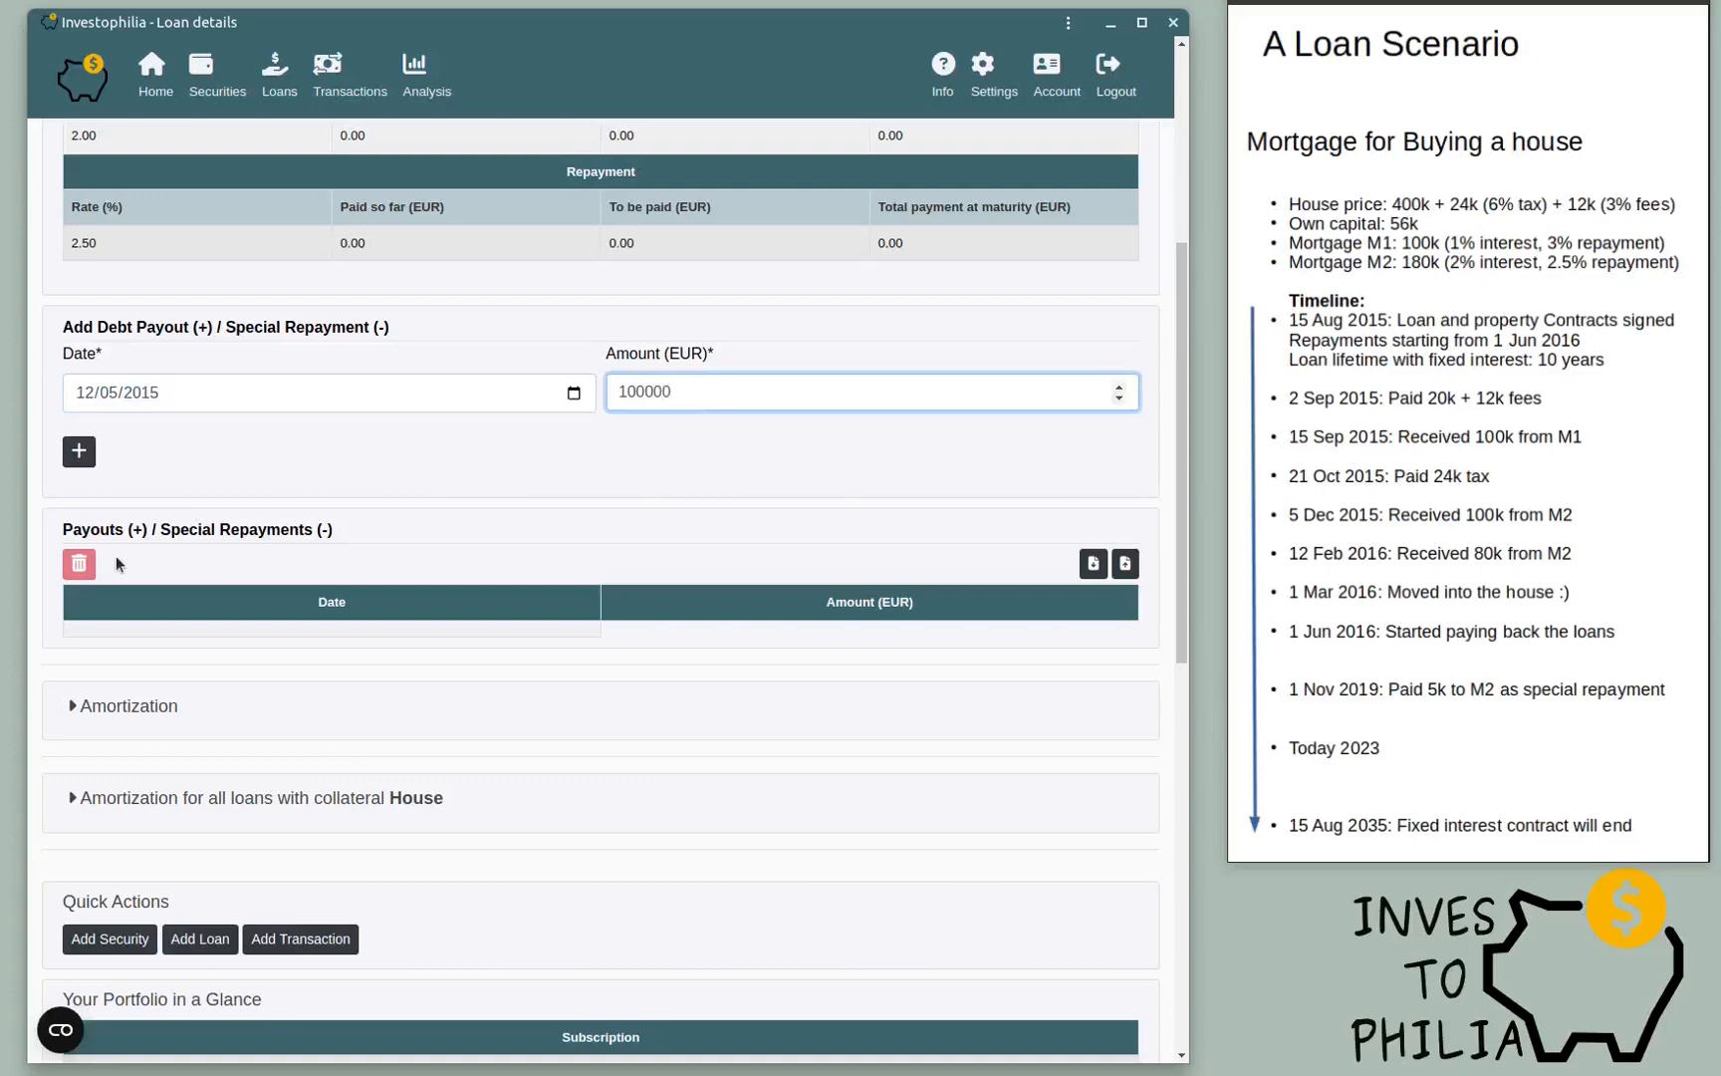
pyautogui.click(79, 451)
# Step: Add a second M2 debt payout of 80000 EUR dated 02/12/2016
pyautogui.scroll(-3, 473, 735)
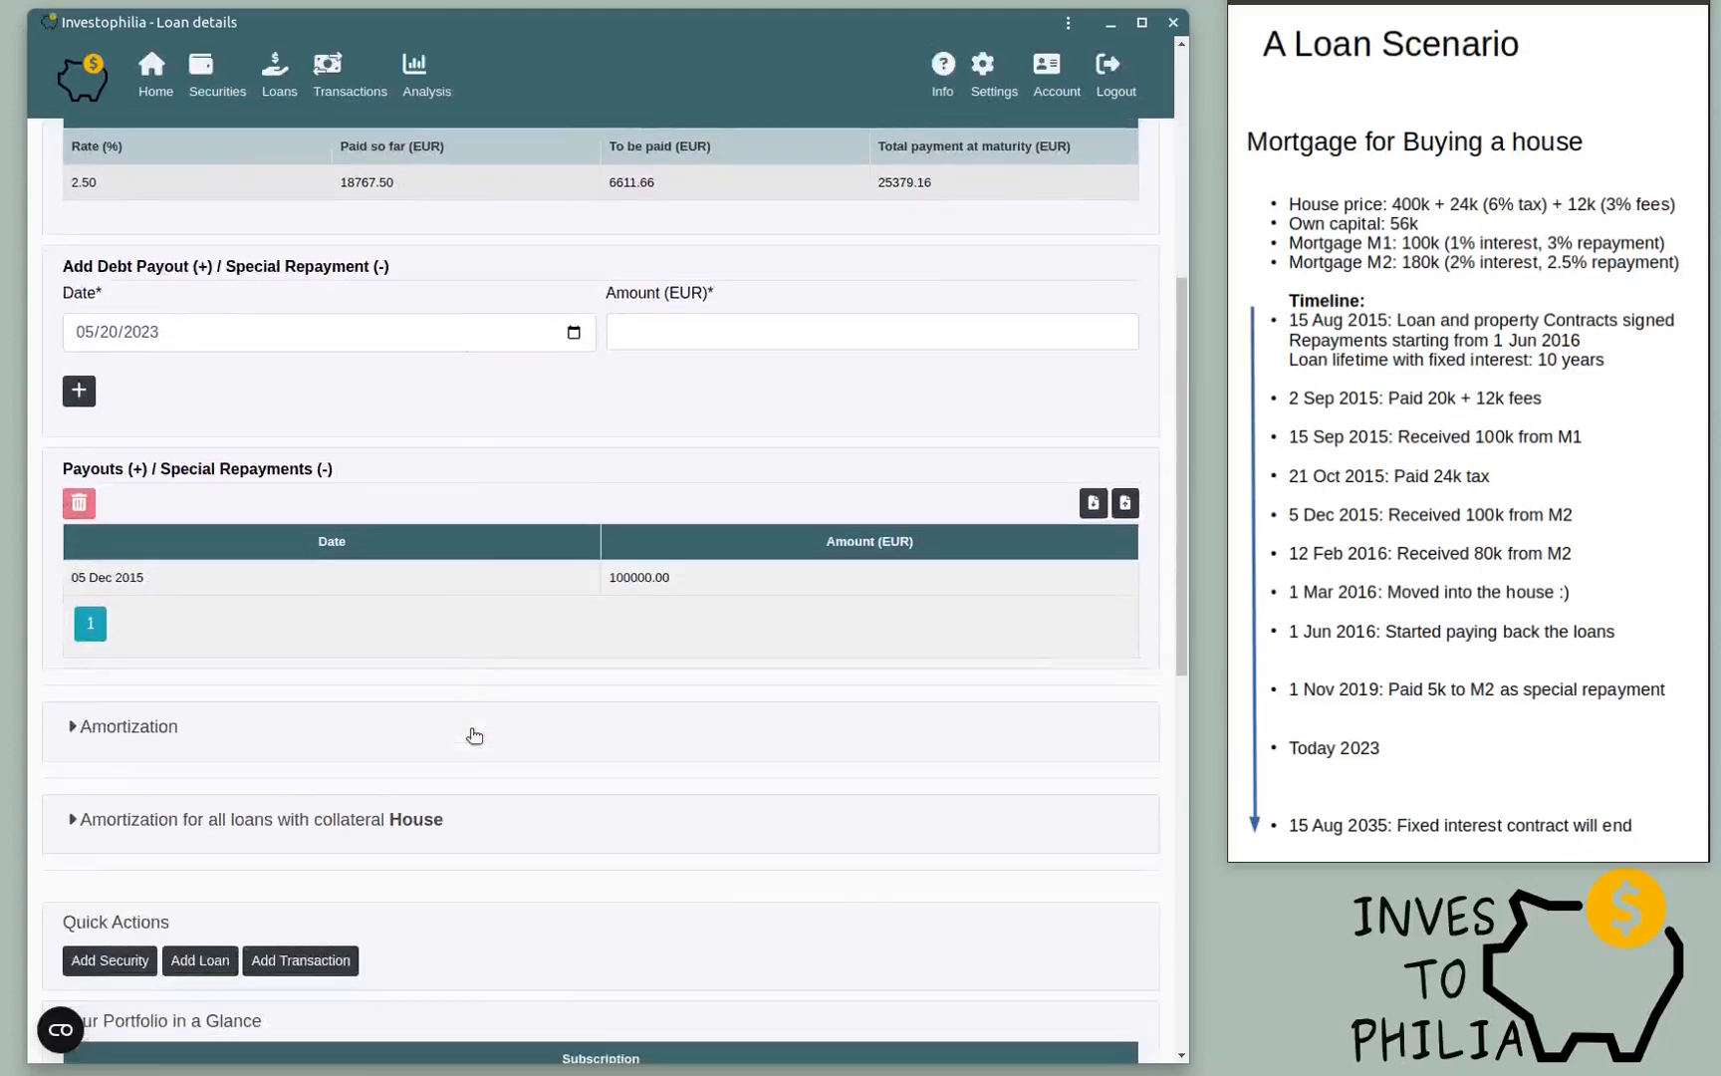
pyautogui.scroll(7, 357, 318)
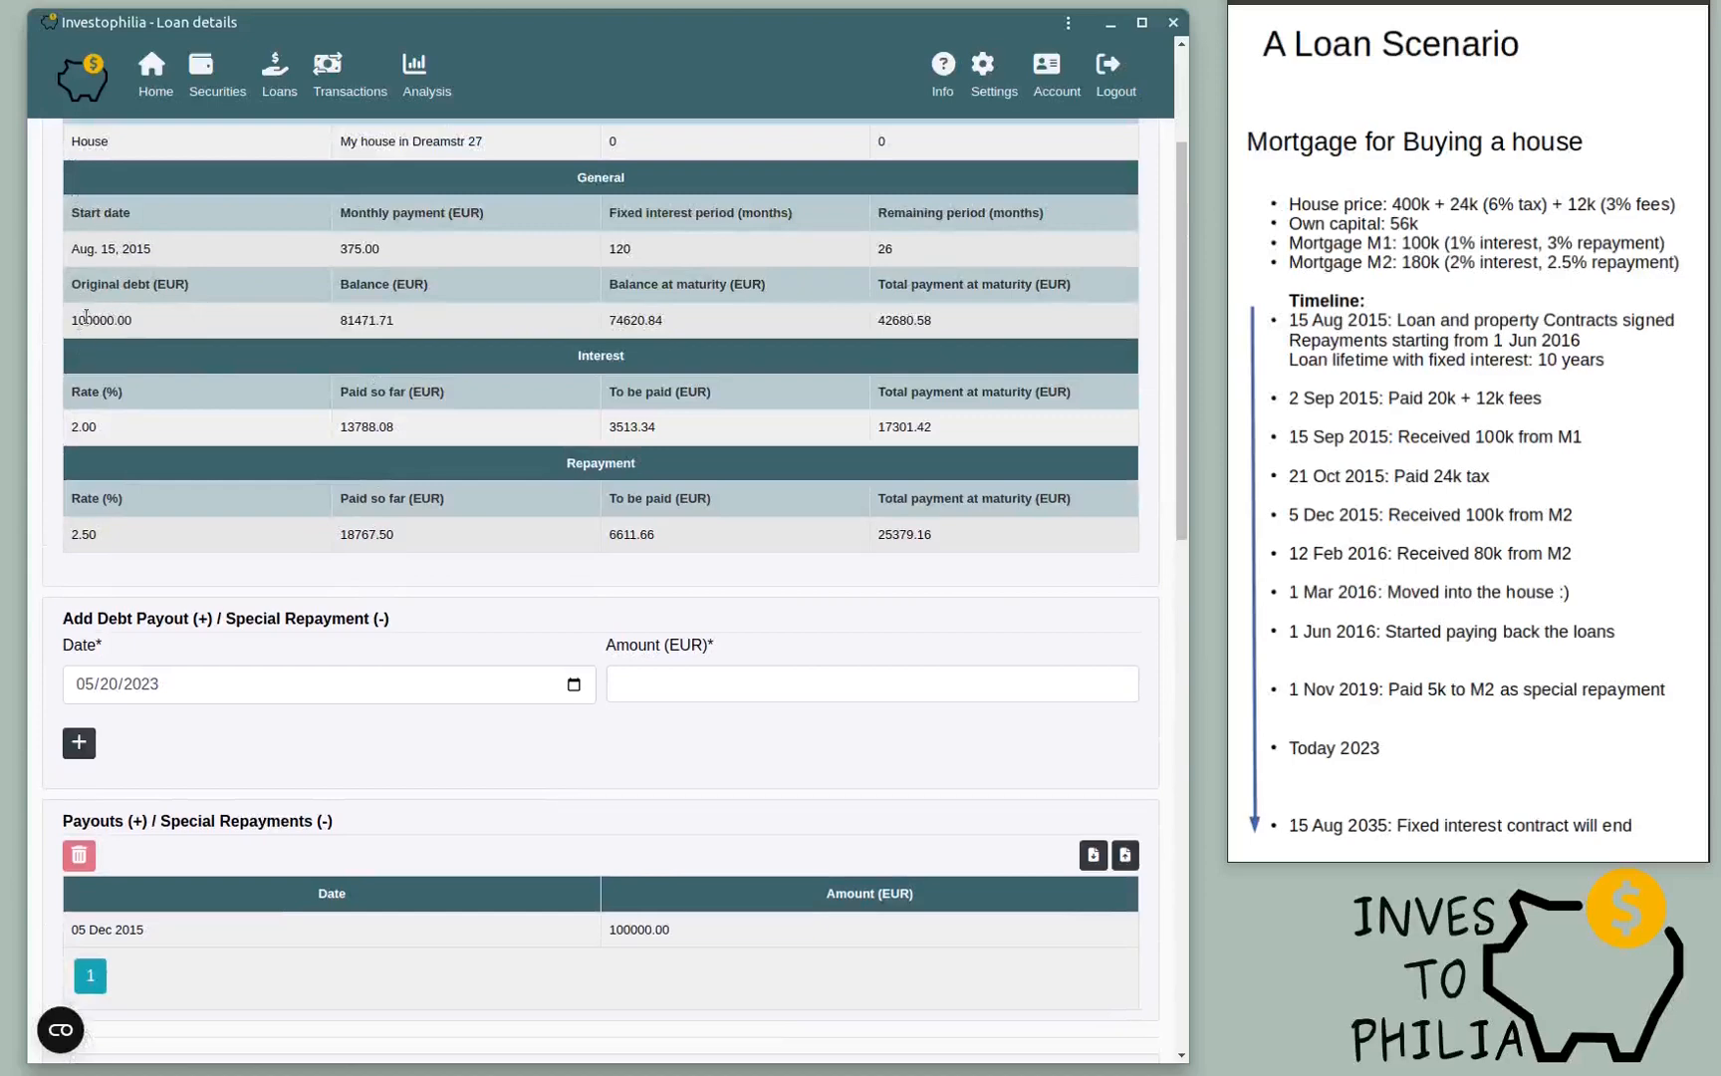
pyautogui.scroll(-7, 611, 428)
pyautogui.scroll(-2, 620, 331)
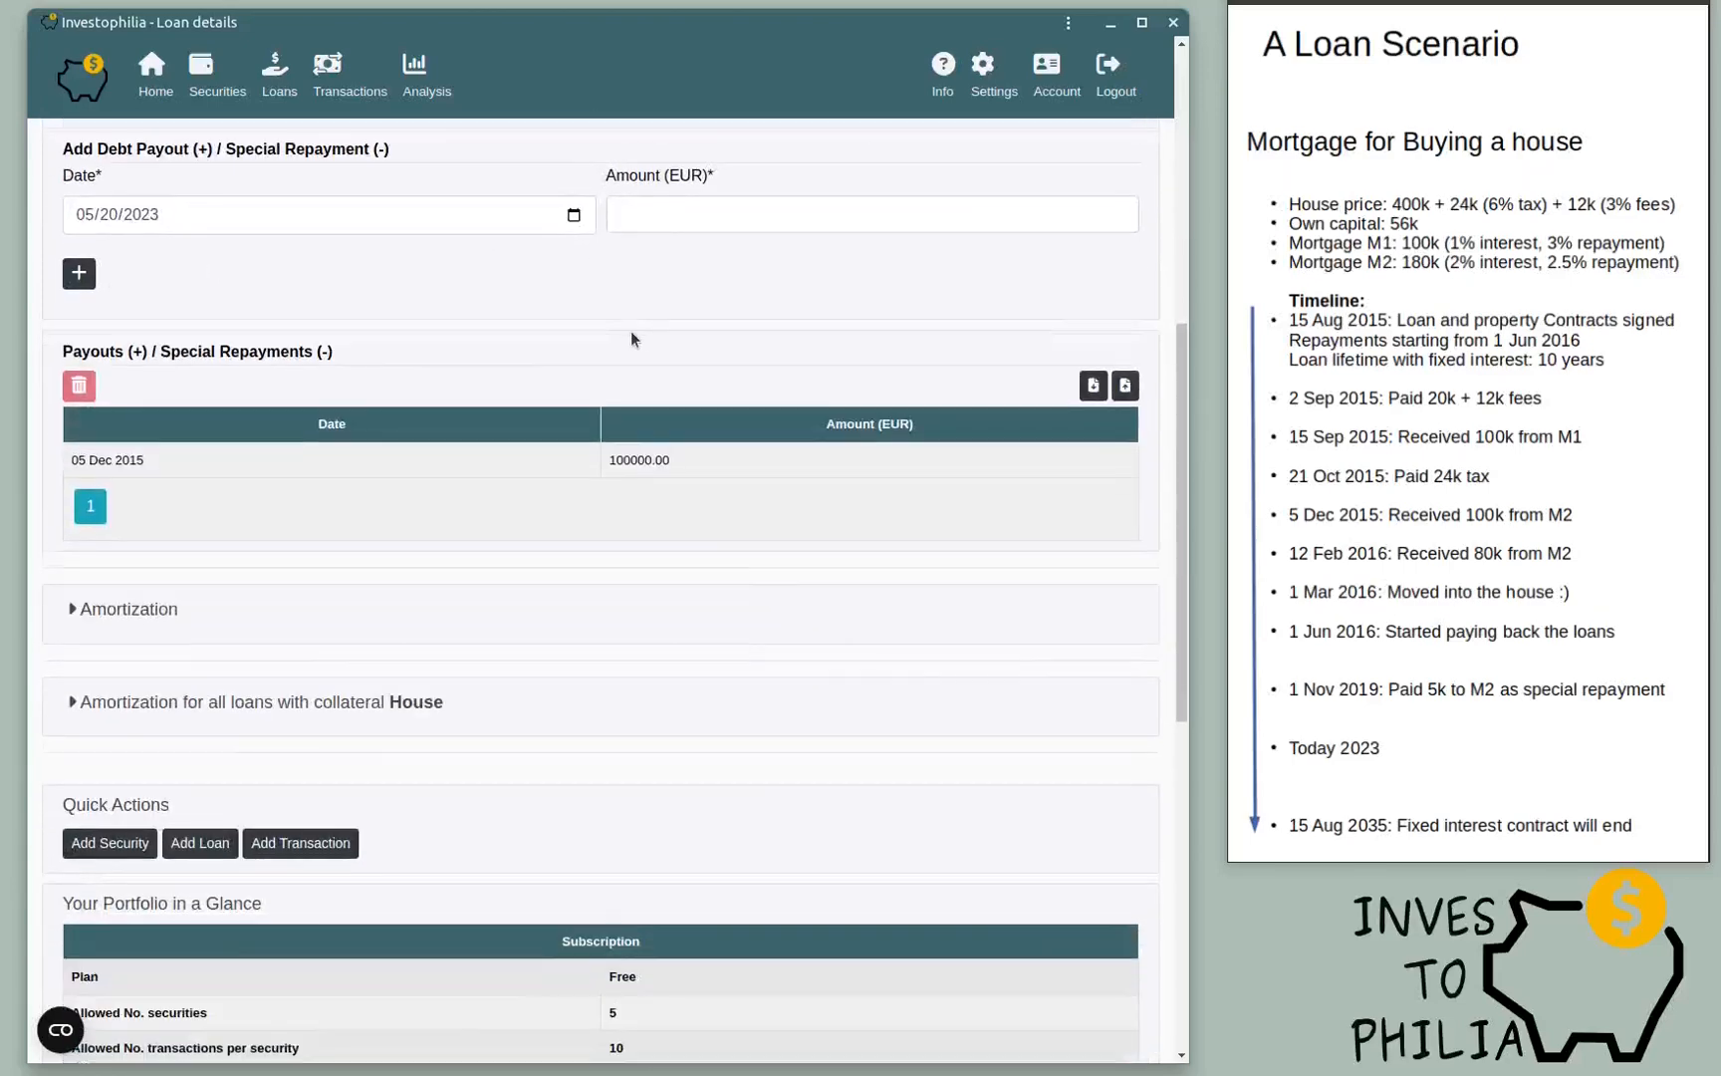
pyautogui.scroll(4, 650, 265)
pyautogui.click(762, 449)
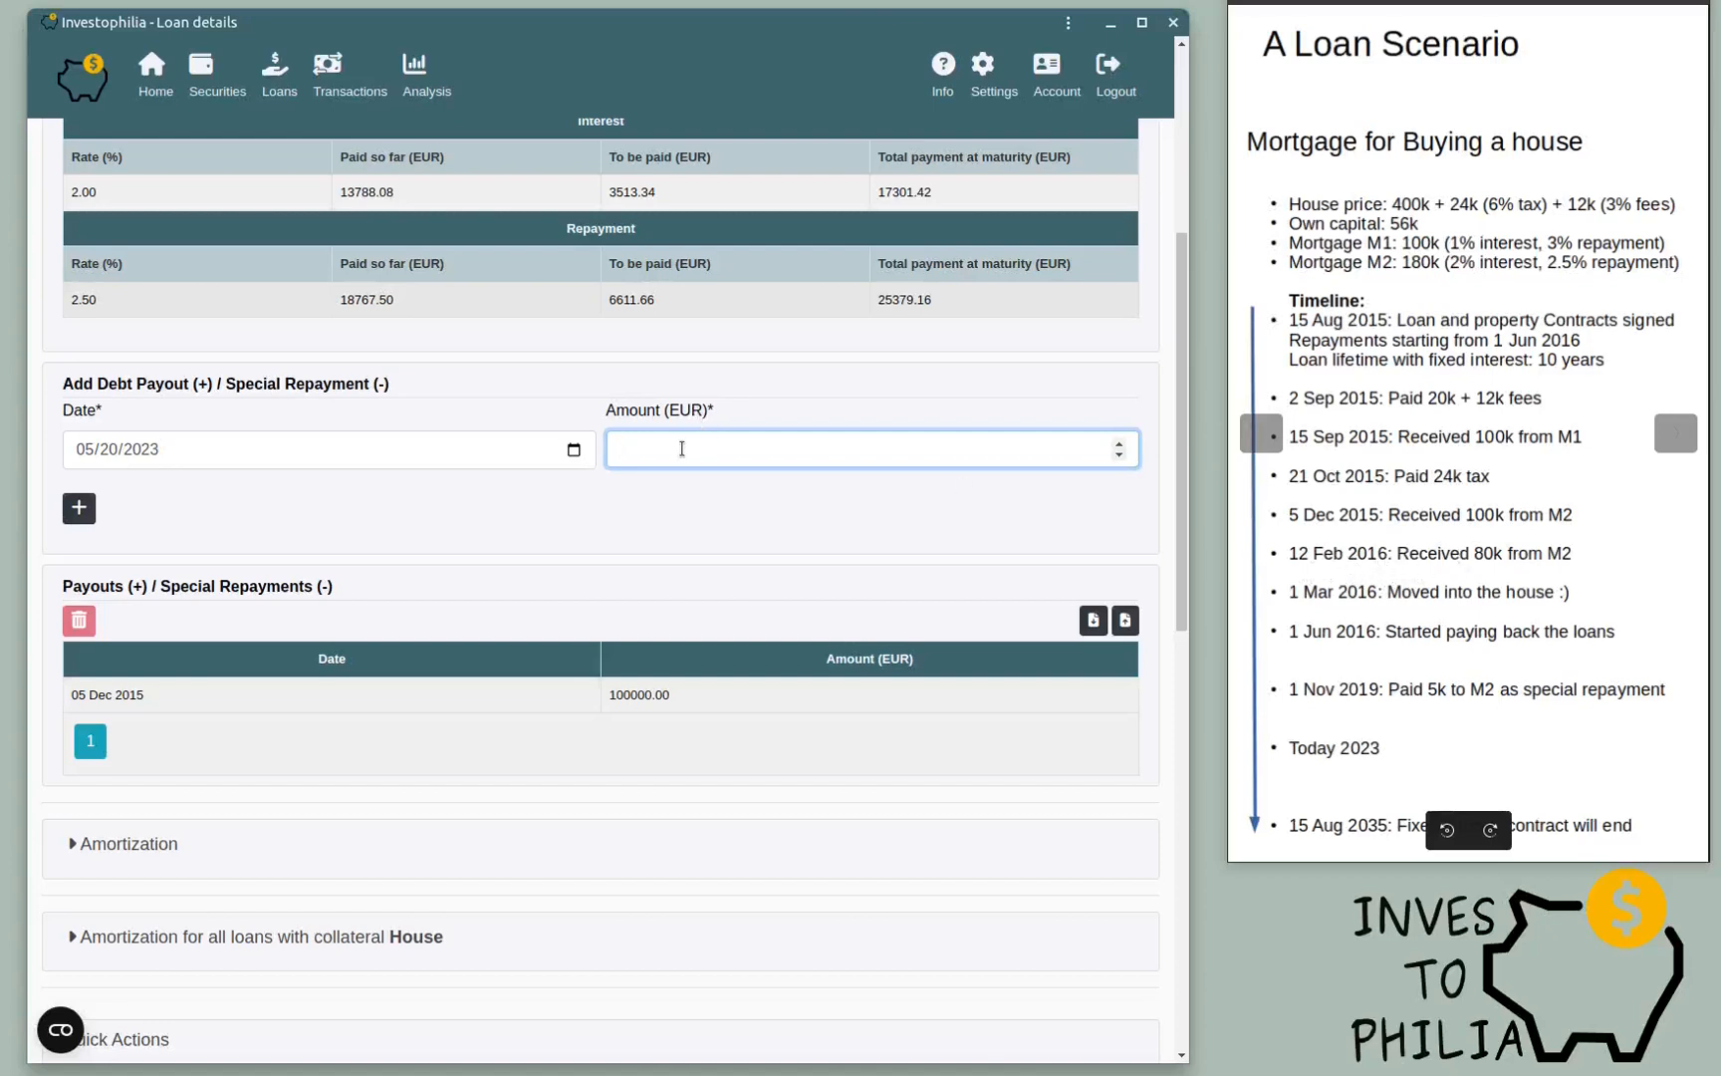
pyautogui.write('80000')
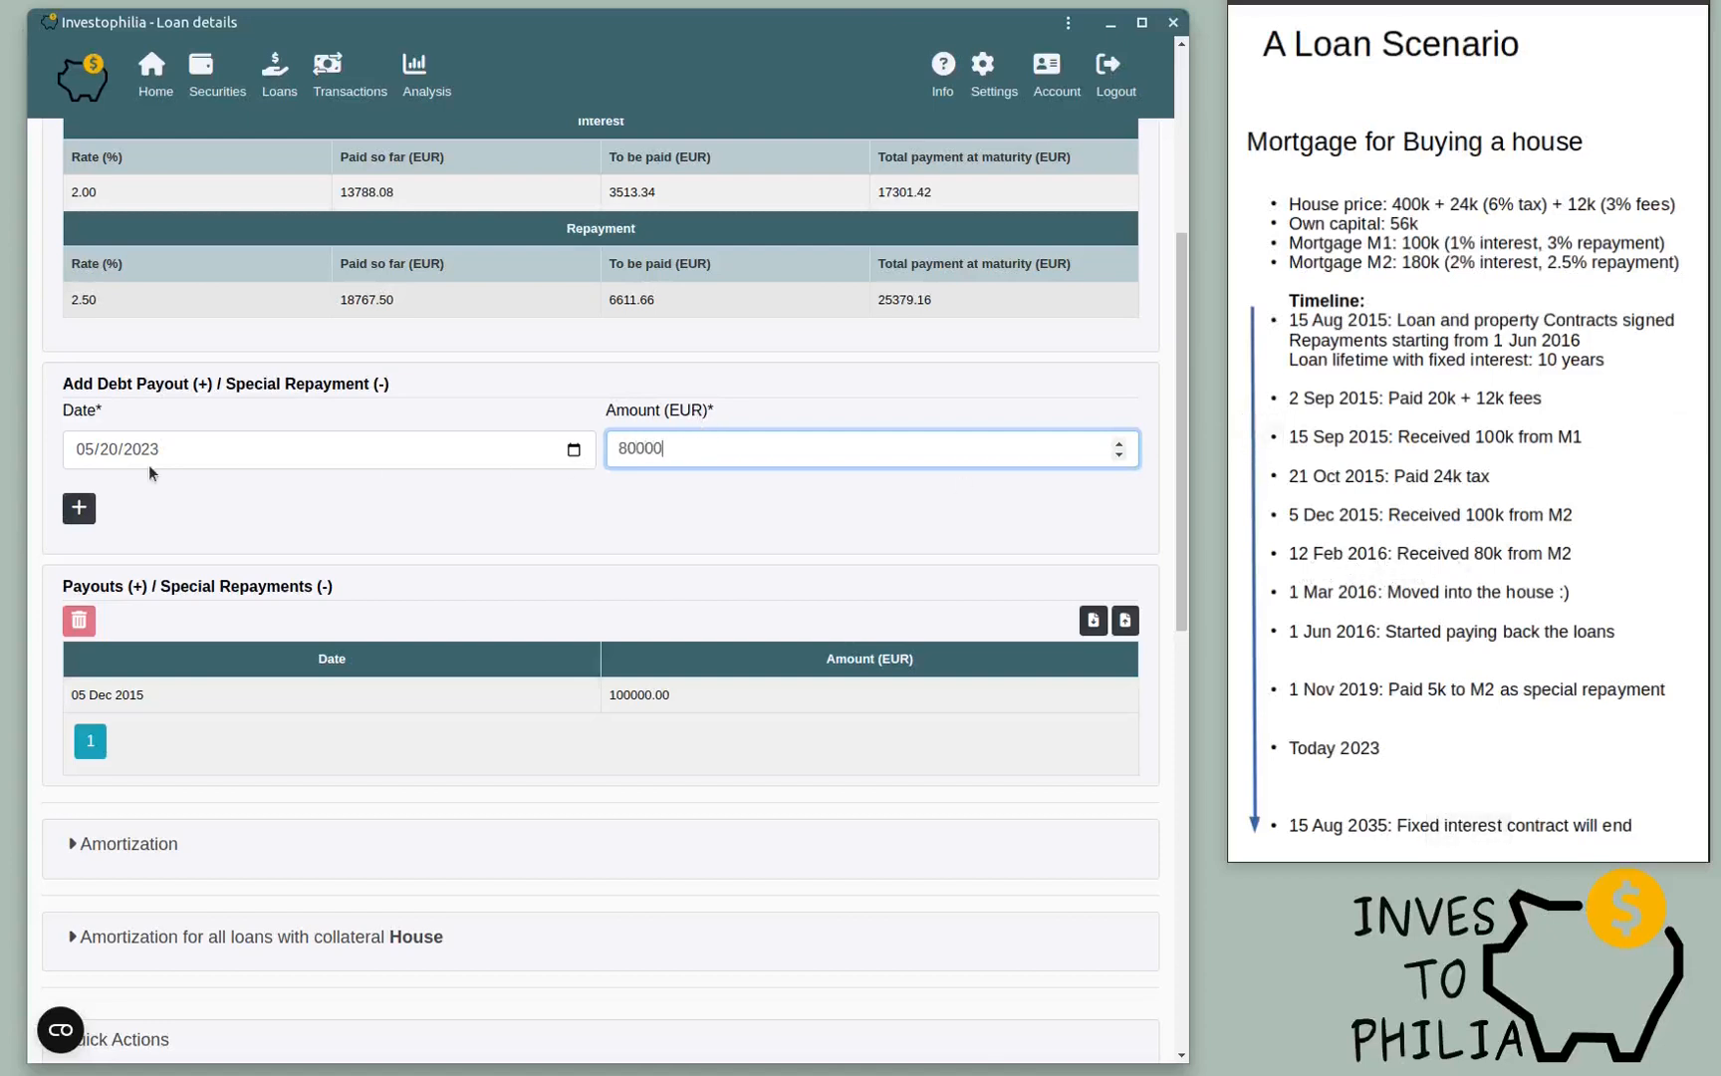
pyautogui.click(108, 449)
pyautogui.write('2/12/2016')
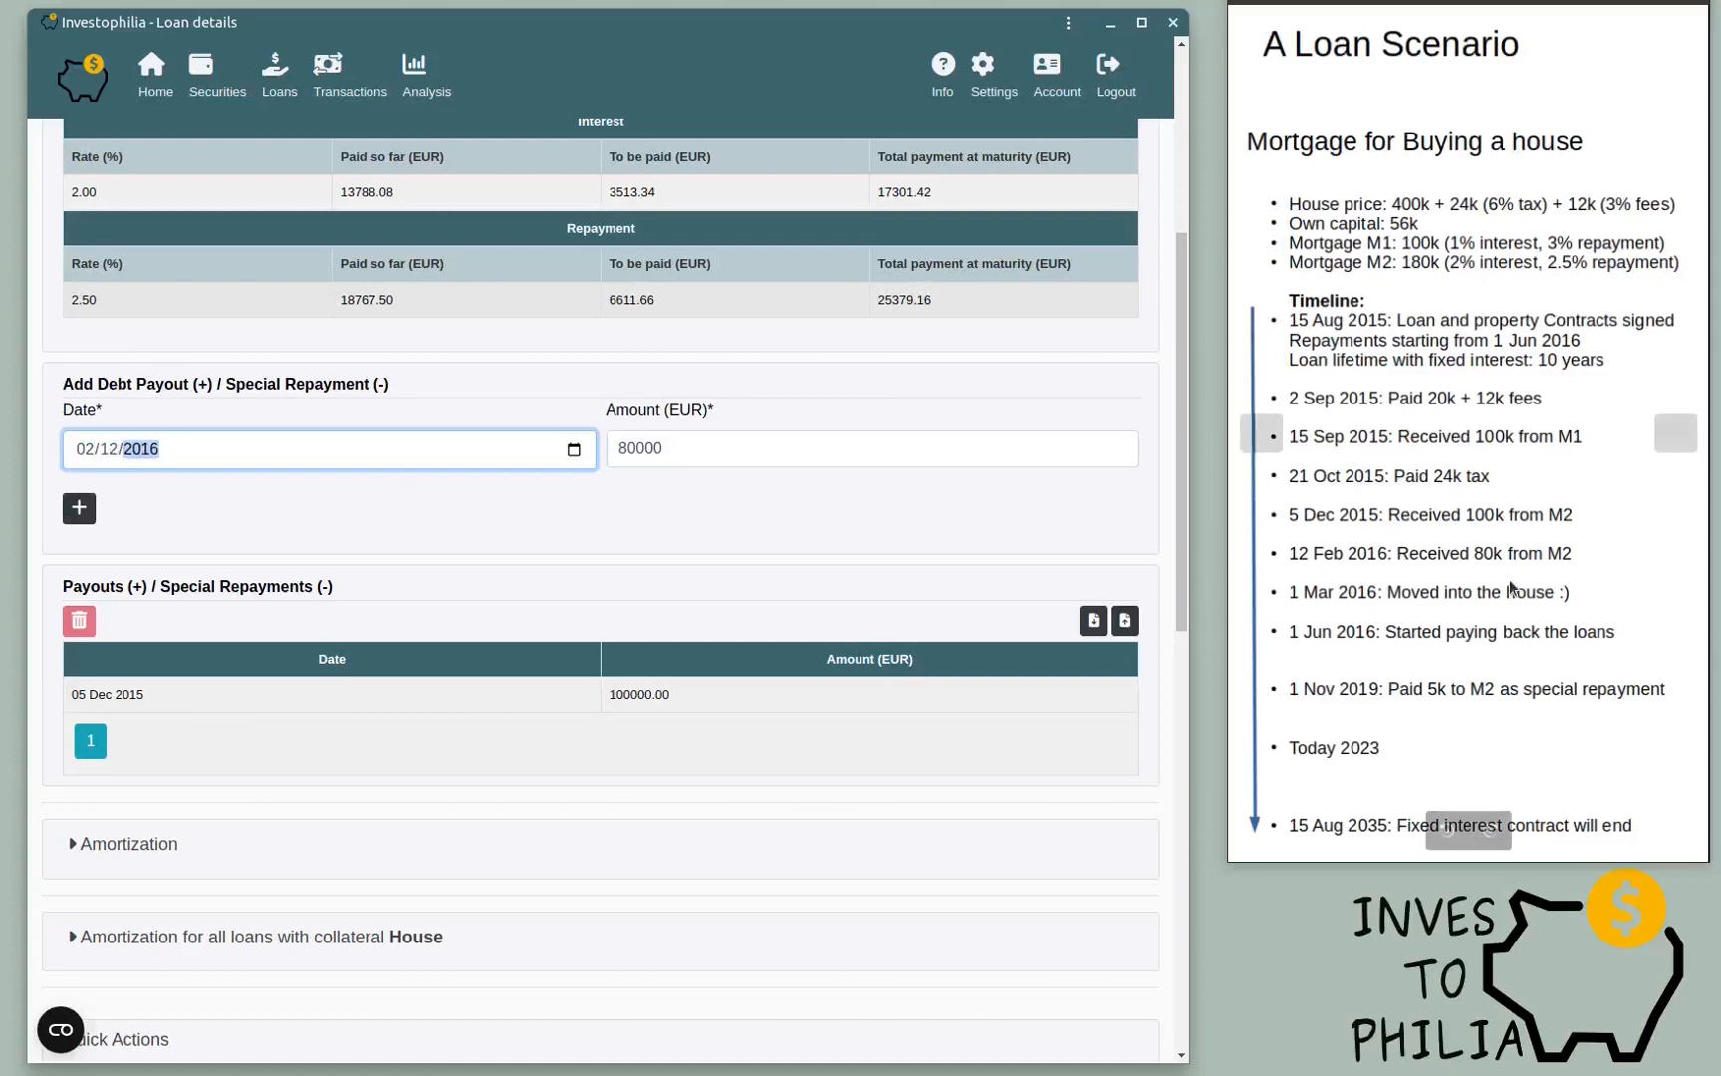
pyautogui.click(78, 508)
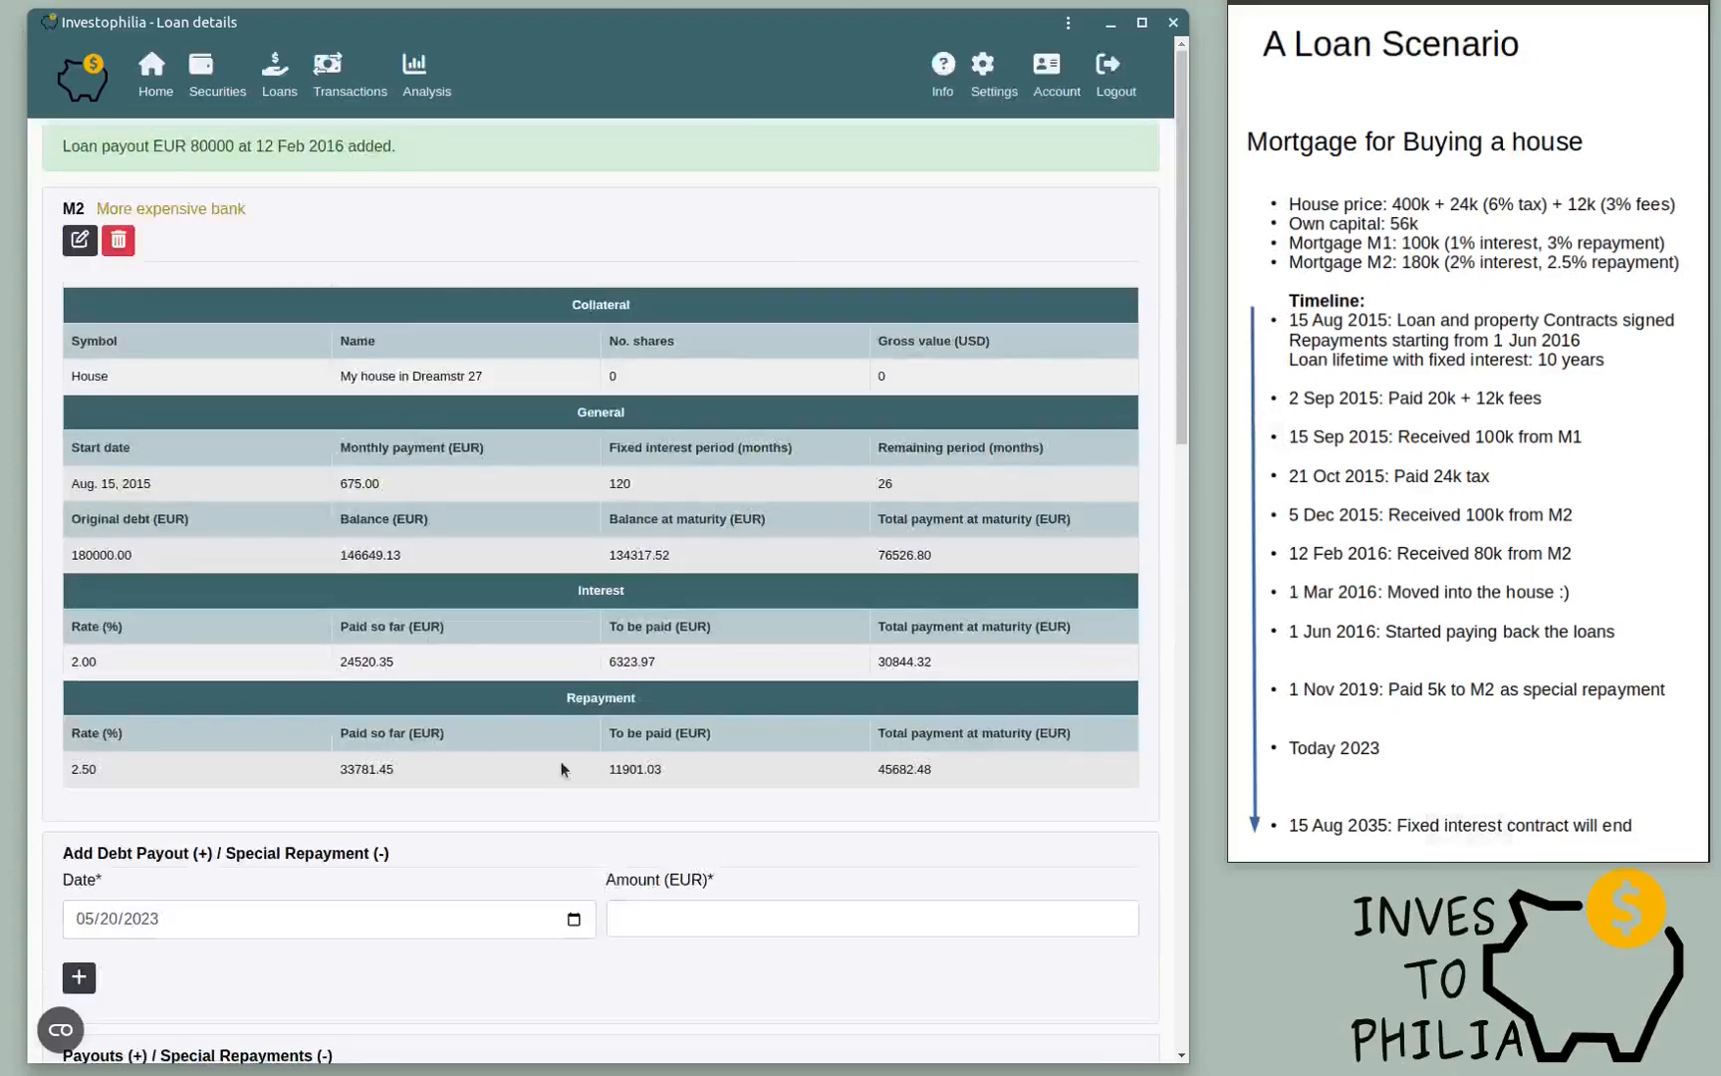
# Step: Expand M2's own amortization section and view the chart with the Repayment series temporarily hidden to inspect the interest payments
pyautogui.scroll(-3, 591, 759)
pyautogui.scroll(-5, 592, 765)
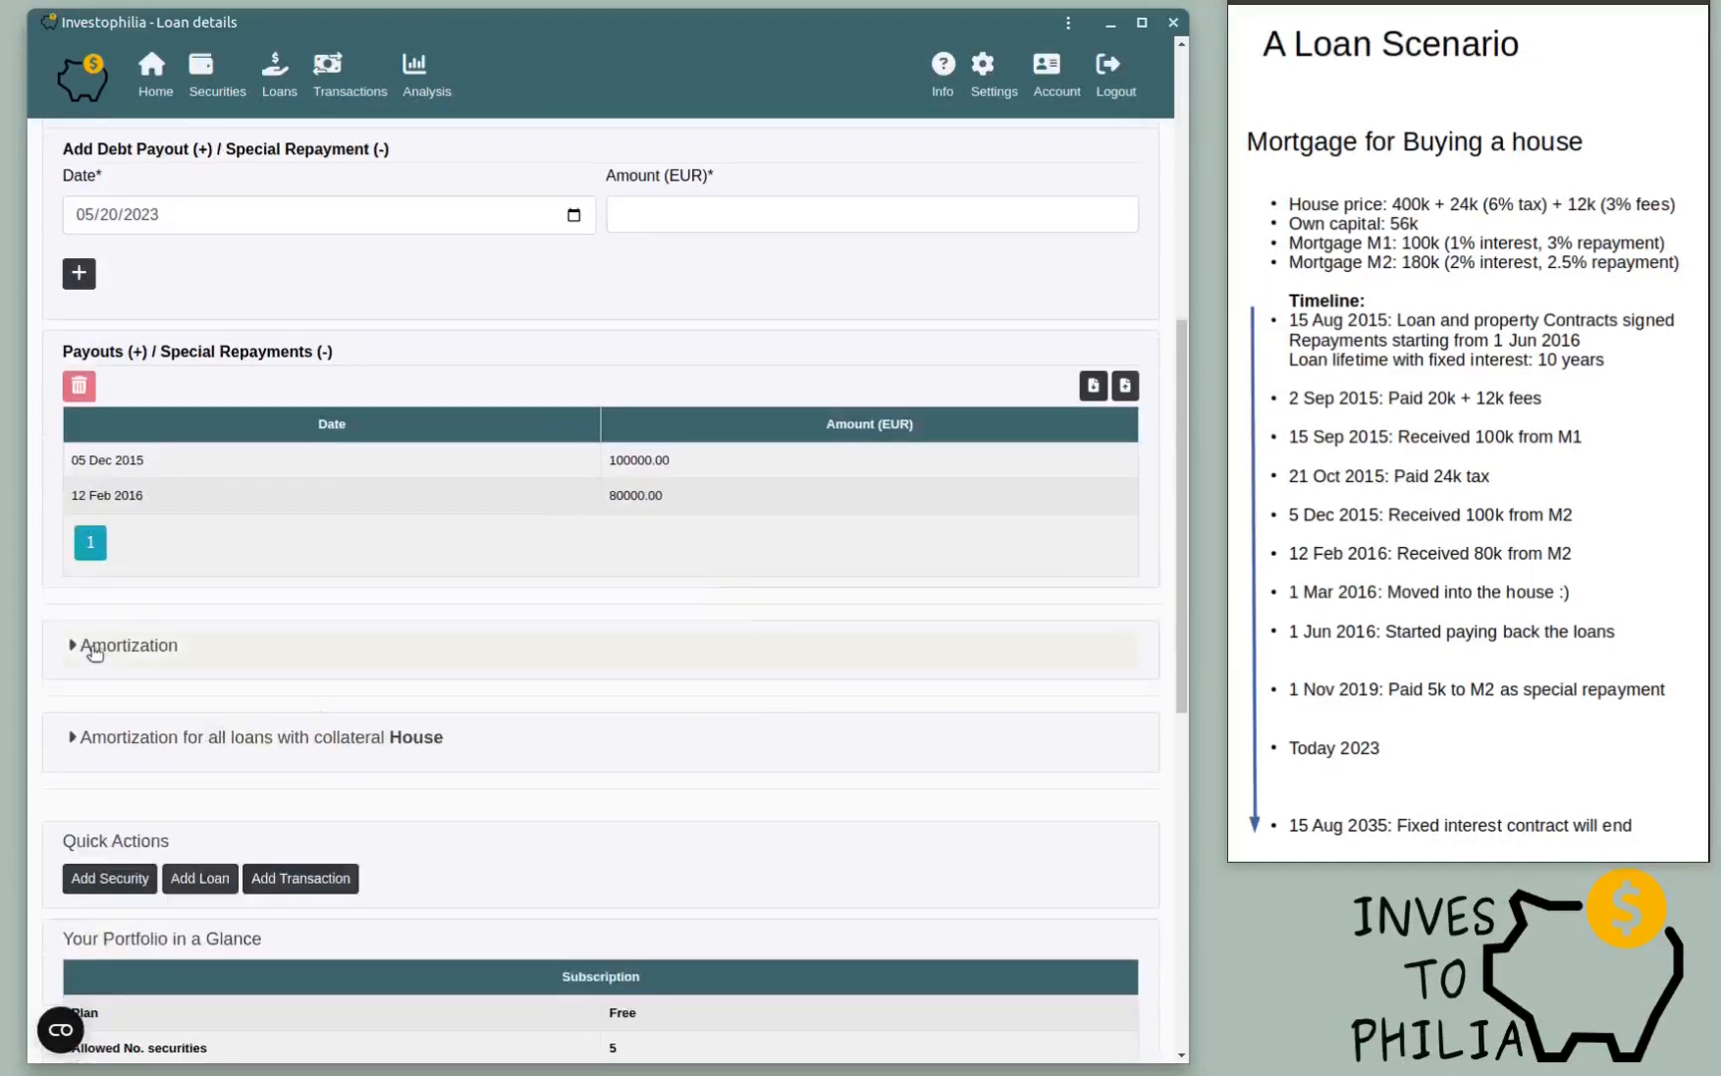
pyautogui.click(83, 647)
pyautogui.scroll(-3, 445, 570)
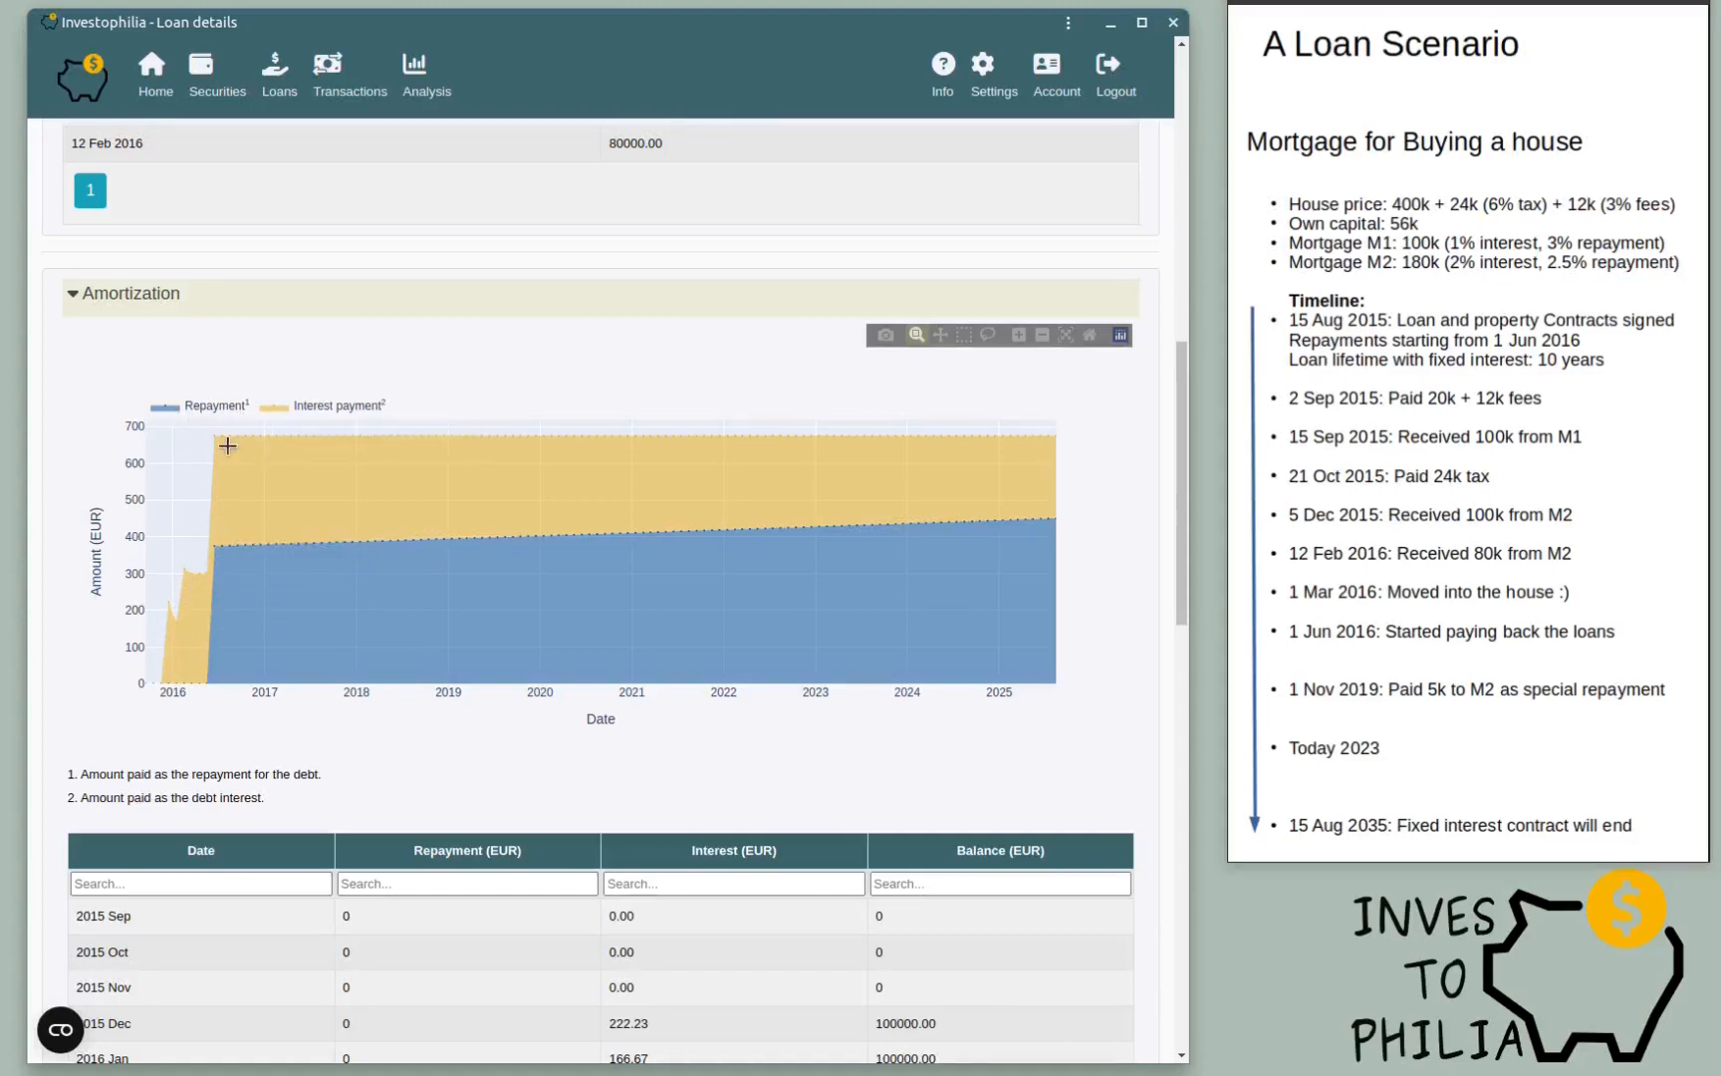
pyautogui.click(175, 411)
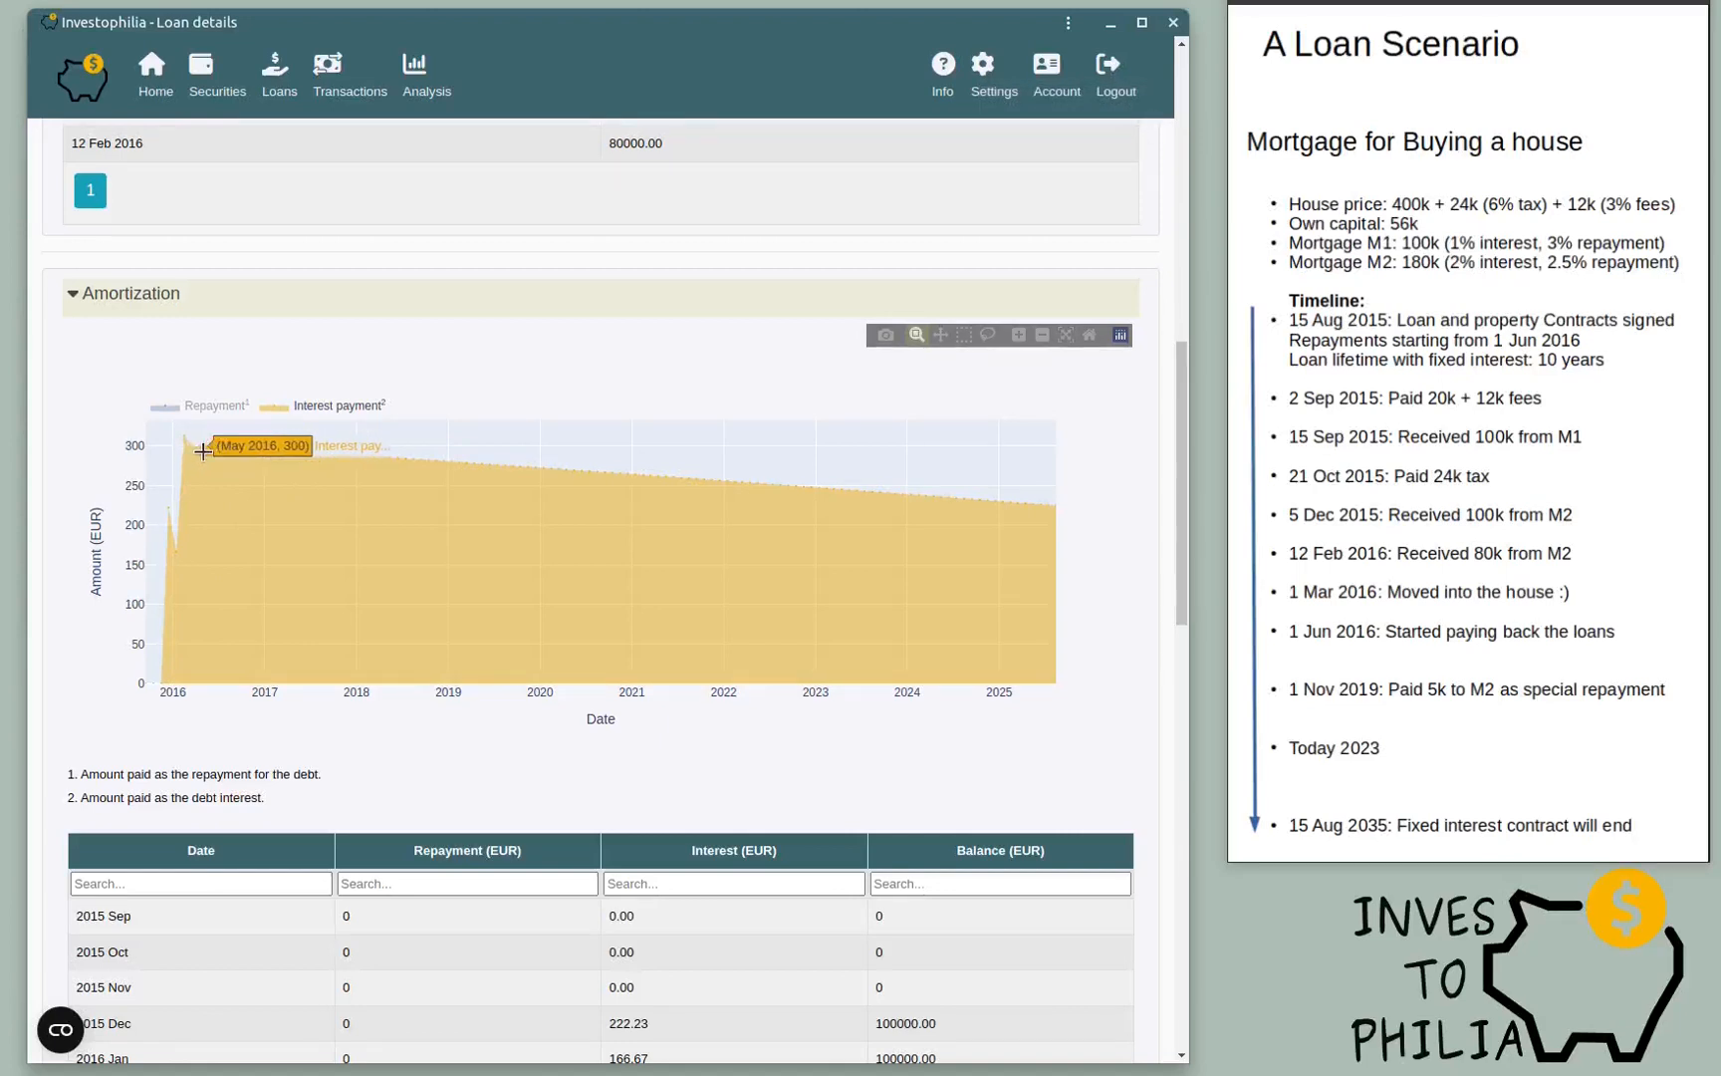
pyautogui.click(165, 406)
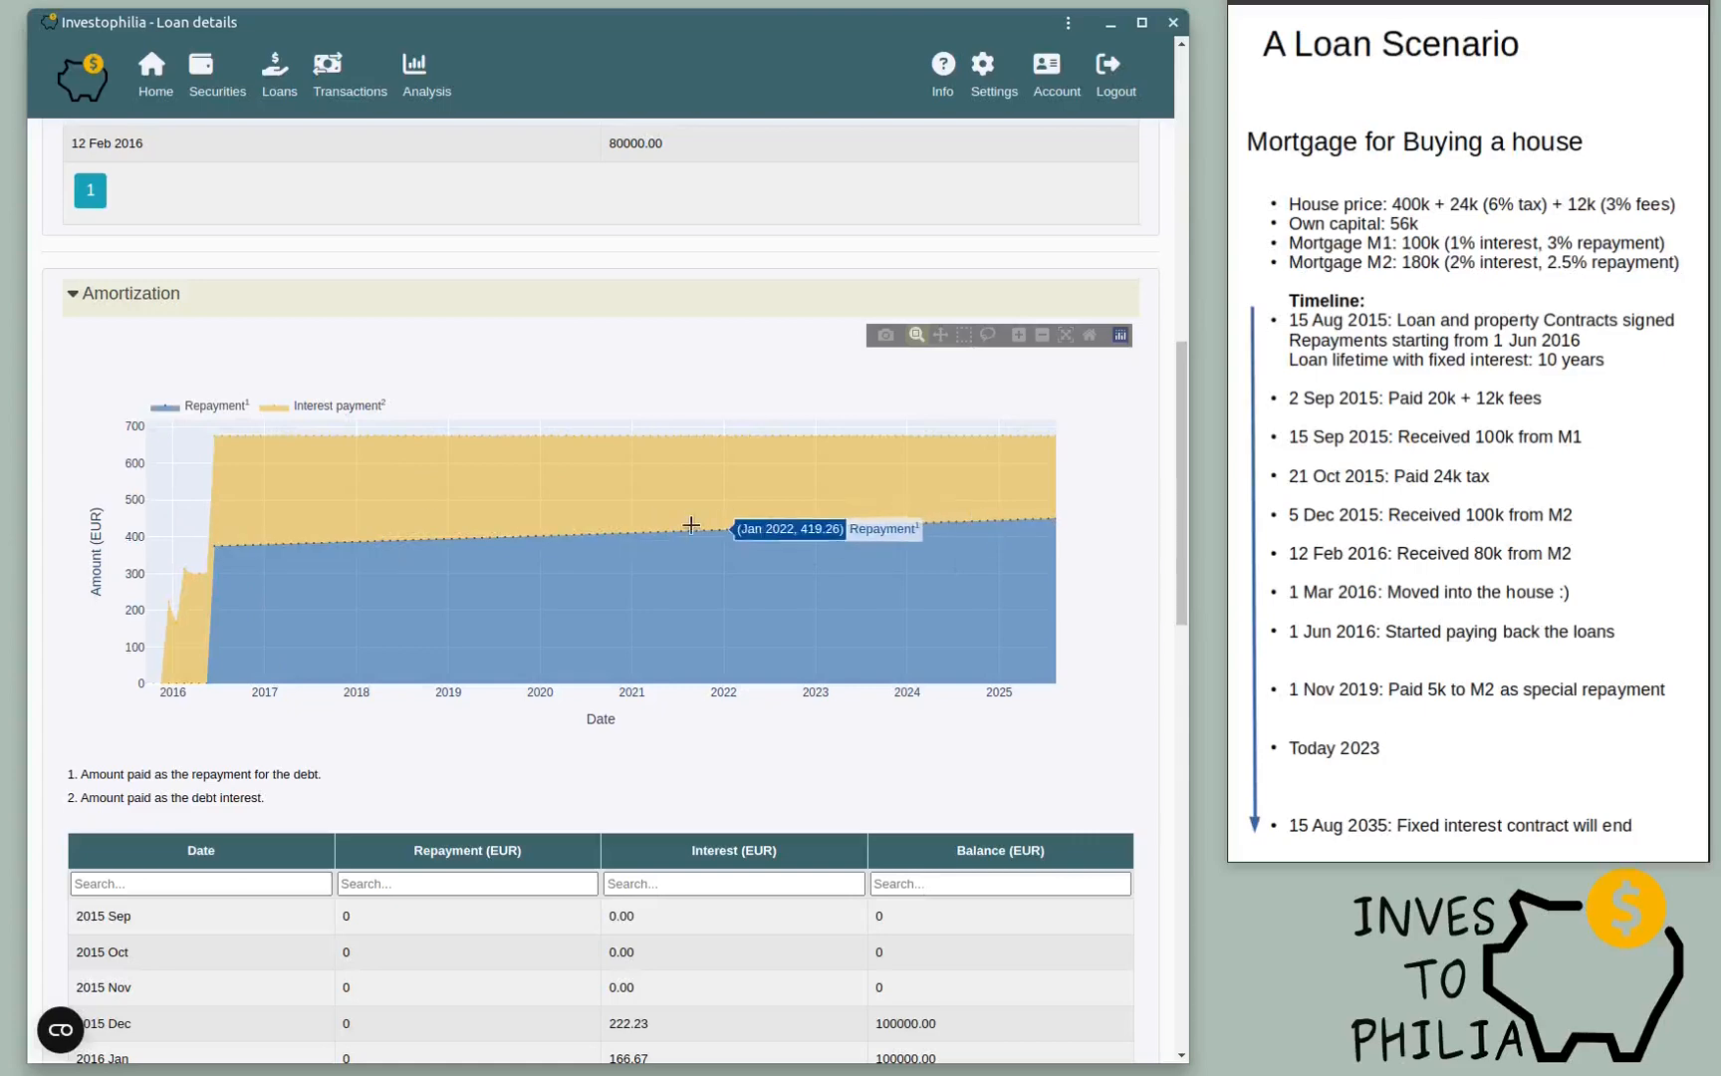
# Step: Record a special repayment on M2 dated 11/01/2019 with an amount of -5000 EUR
pyautogui.scroll(4, 563, 685)
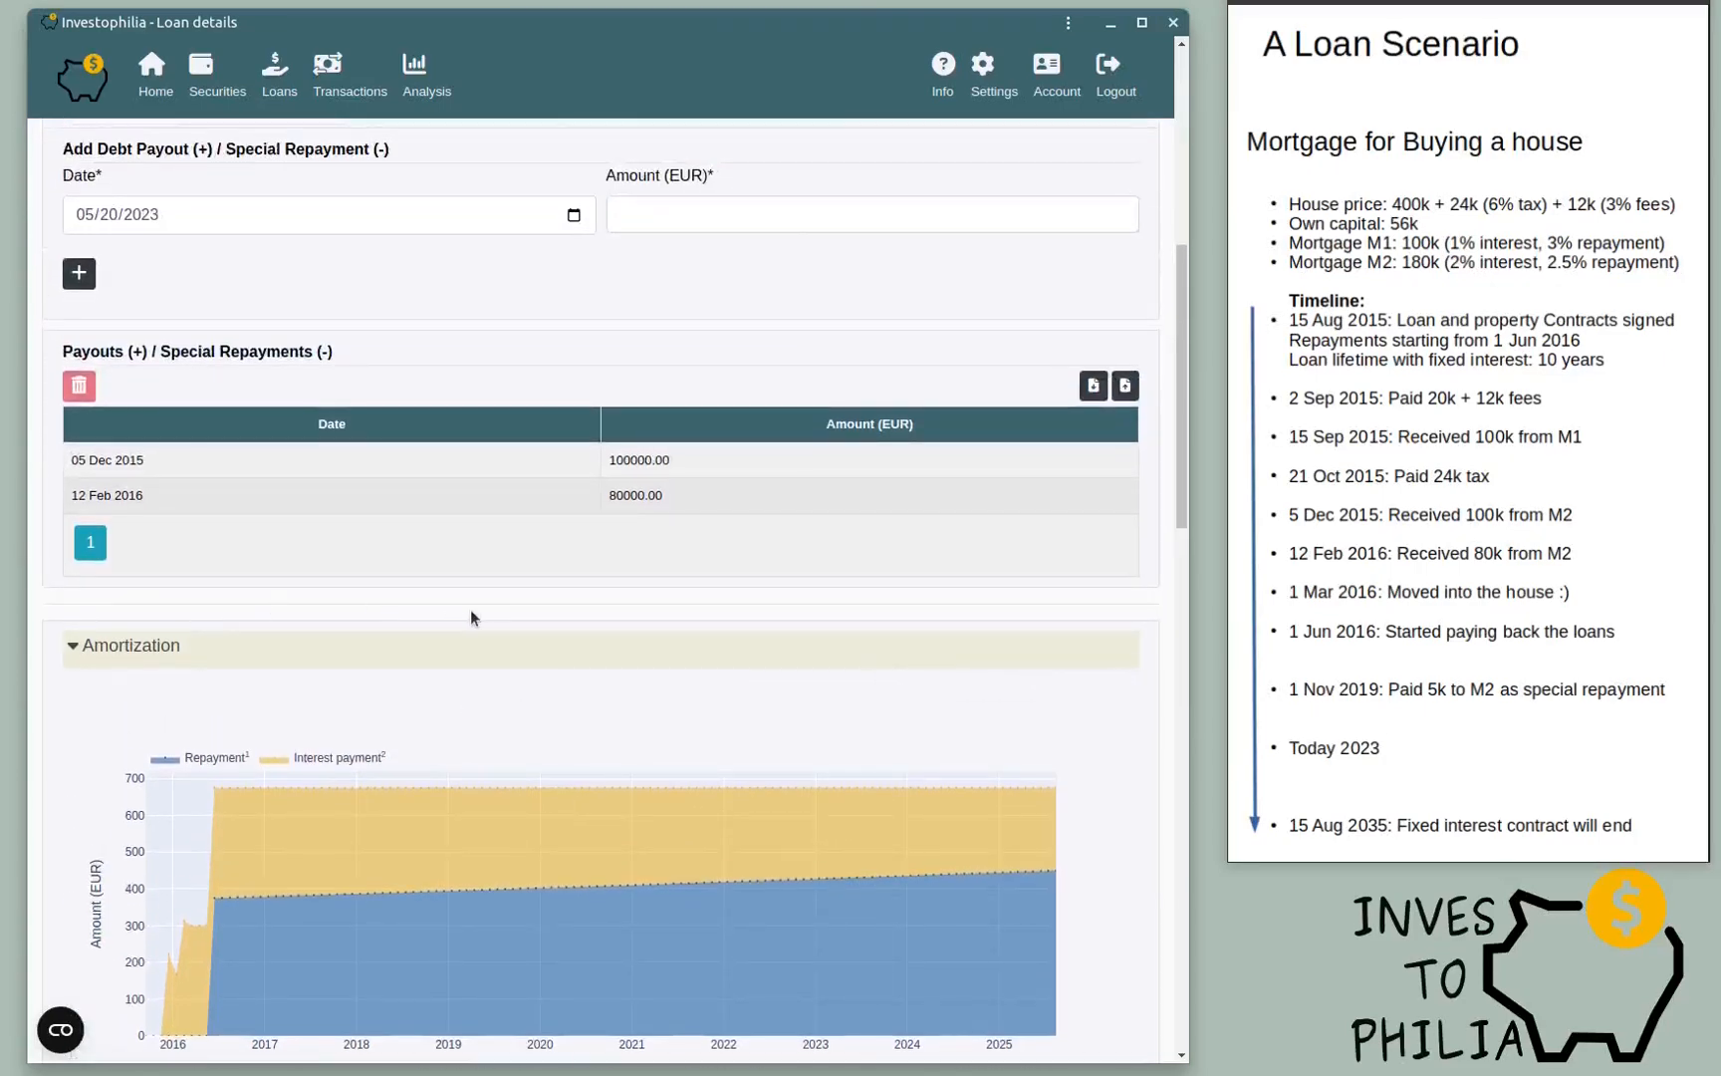
pyautogui.scroll(1, 470, 613)
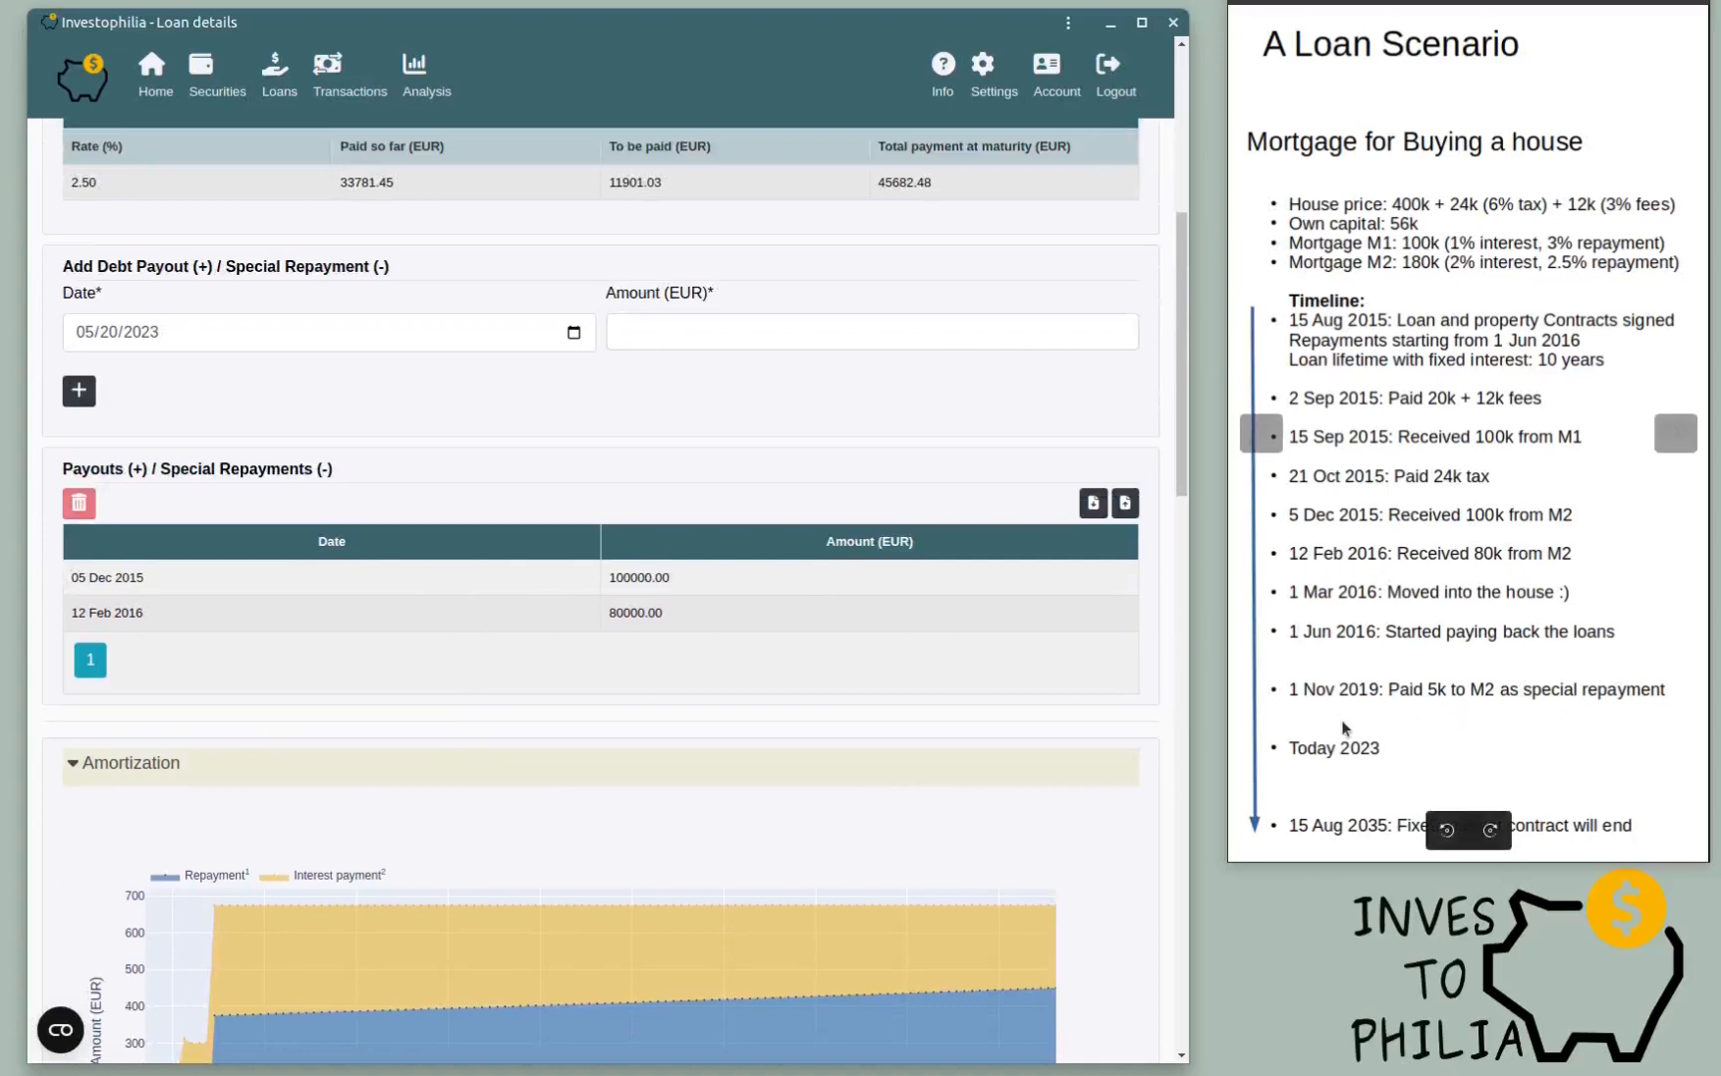
pyautogui.click(92, 337)
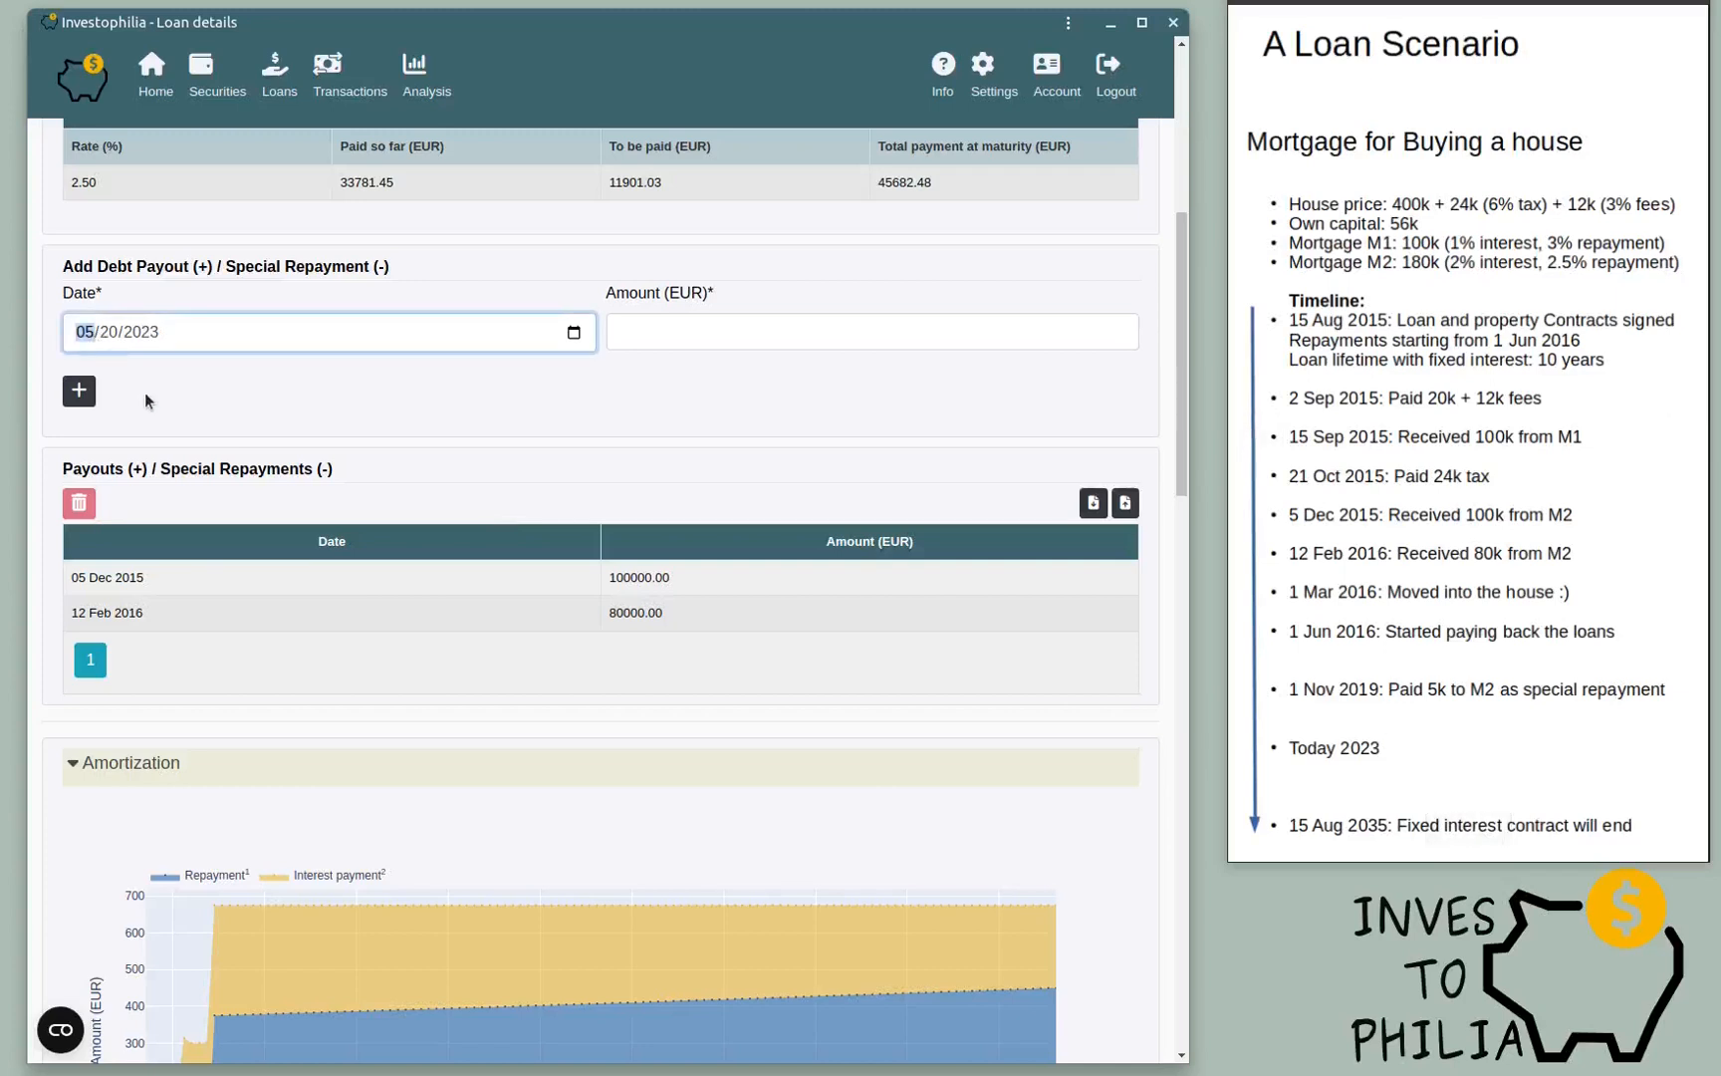
pyautogui.write('11/01/2019')
pyautogui.click(668, 332)
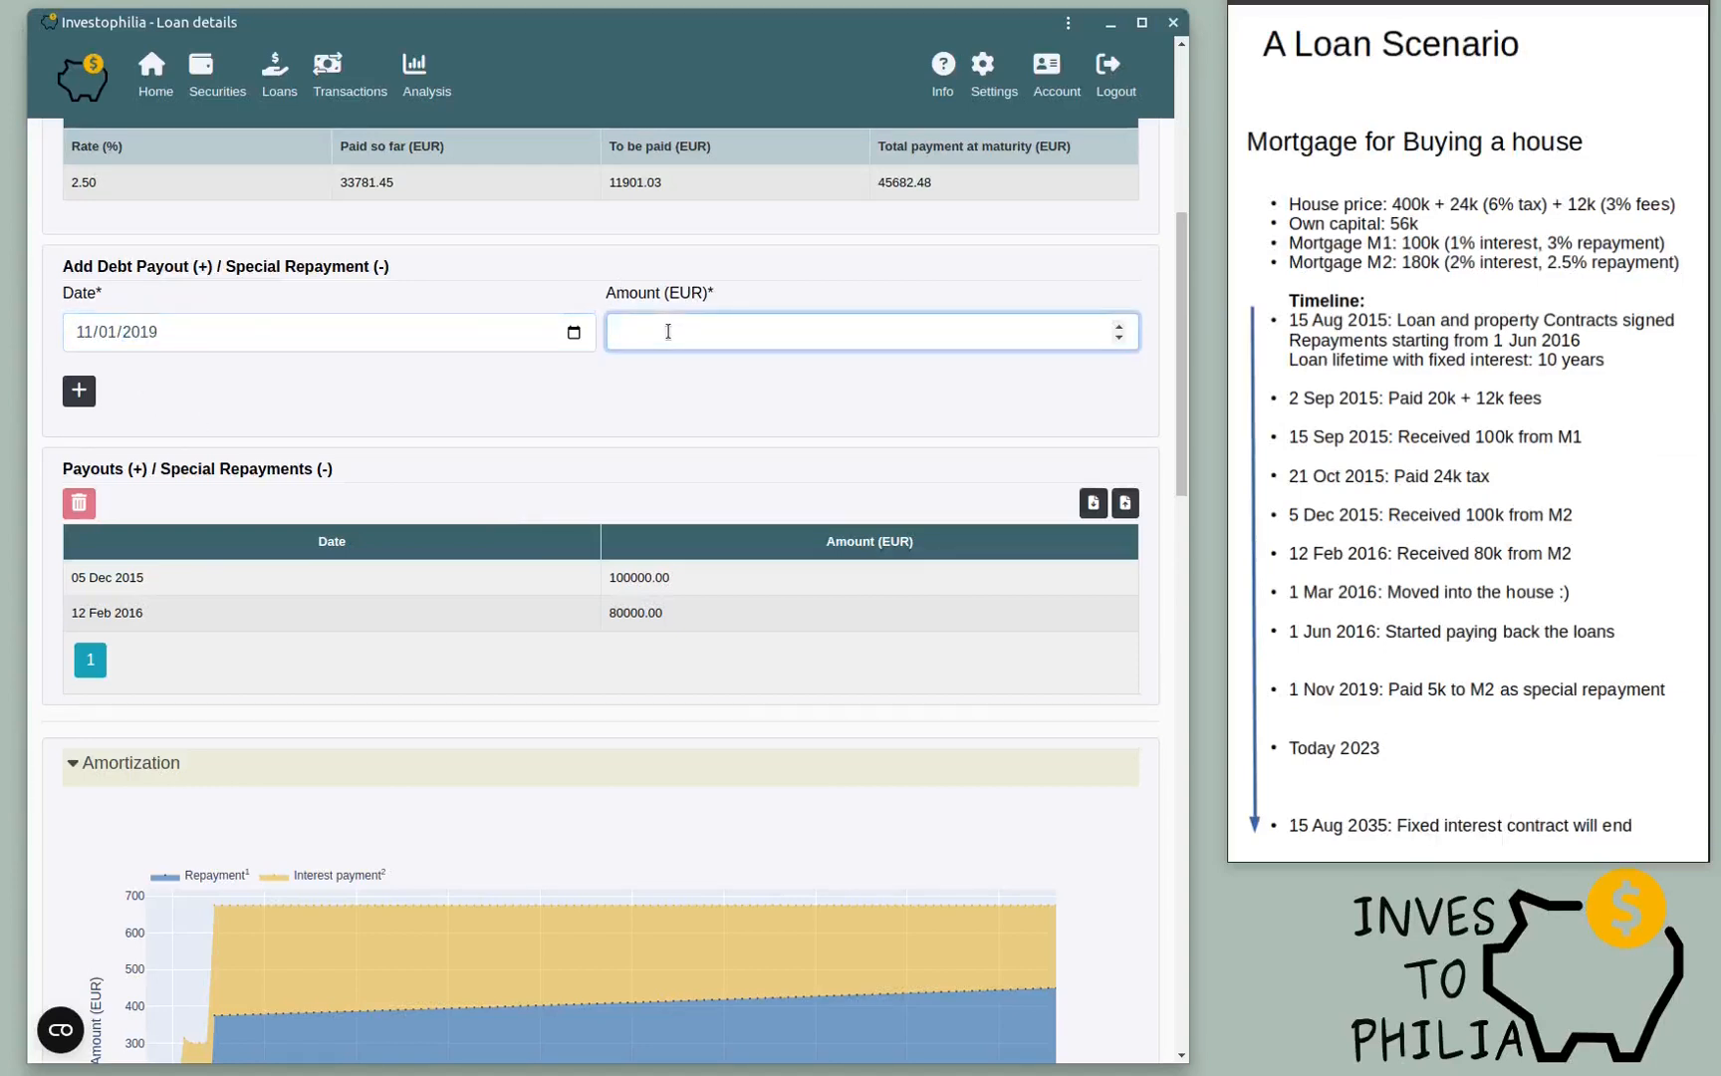
pyautogui.write('5000')
pyautogui.click(620, 339)
pyautogui.write('-')
pyautogui.click(79, 390)
# Step: Inspect M2's amortization chart zoomed in on 2016 to 2021, and page its table to the instalments from November 2019
pyautogui.moveTo(167, 792); pyautogui.dragTo(635, 822)
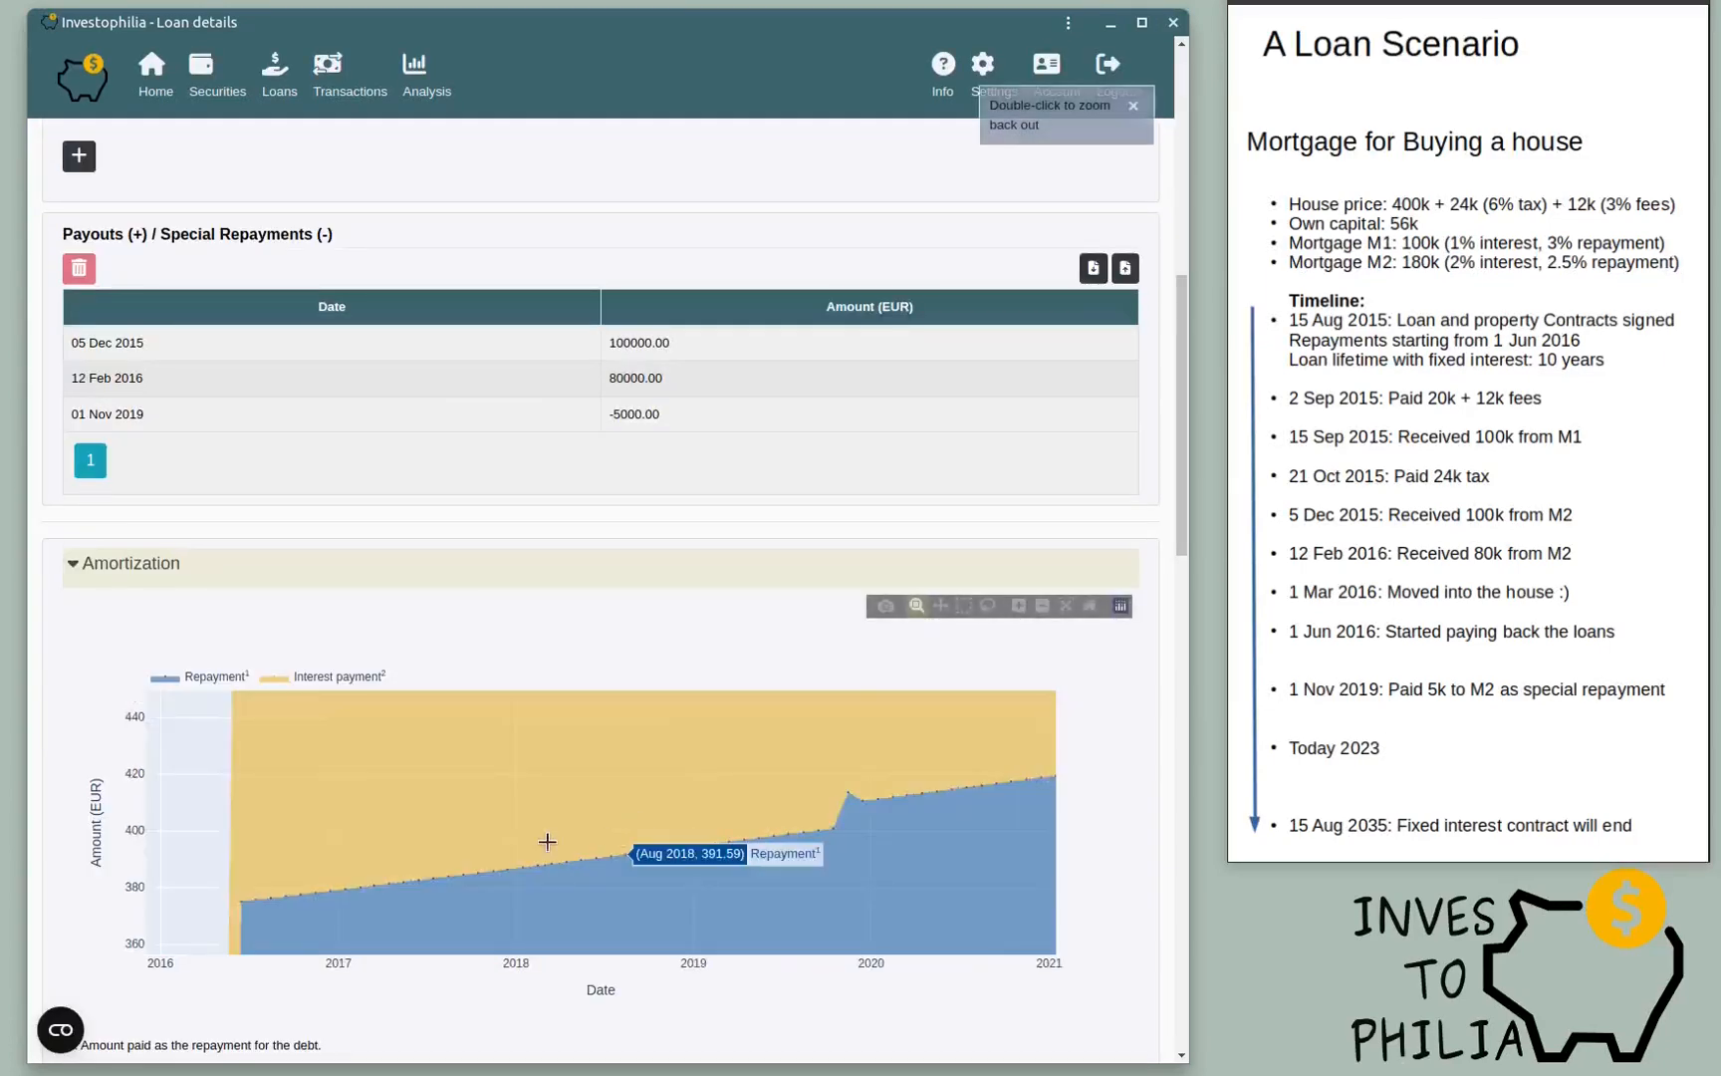
pyautogui.click(1092, 613)
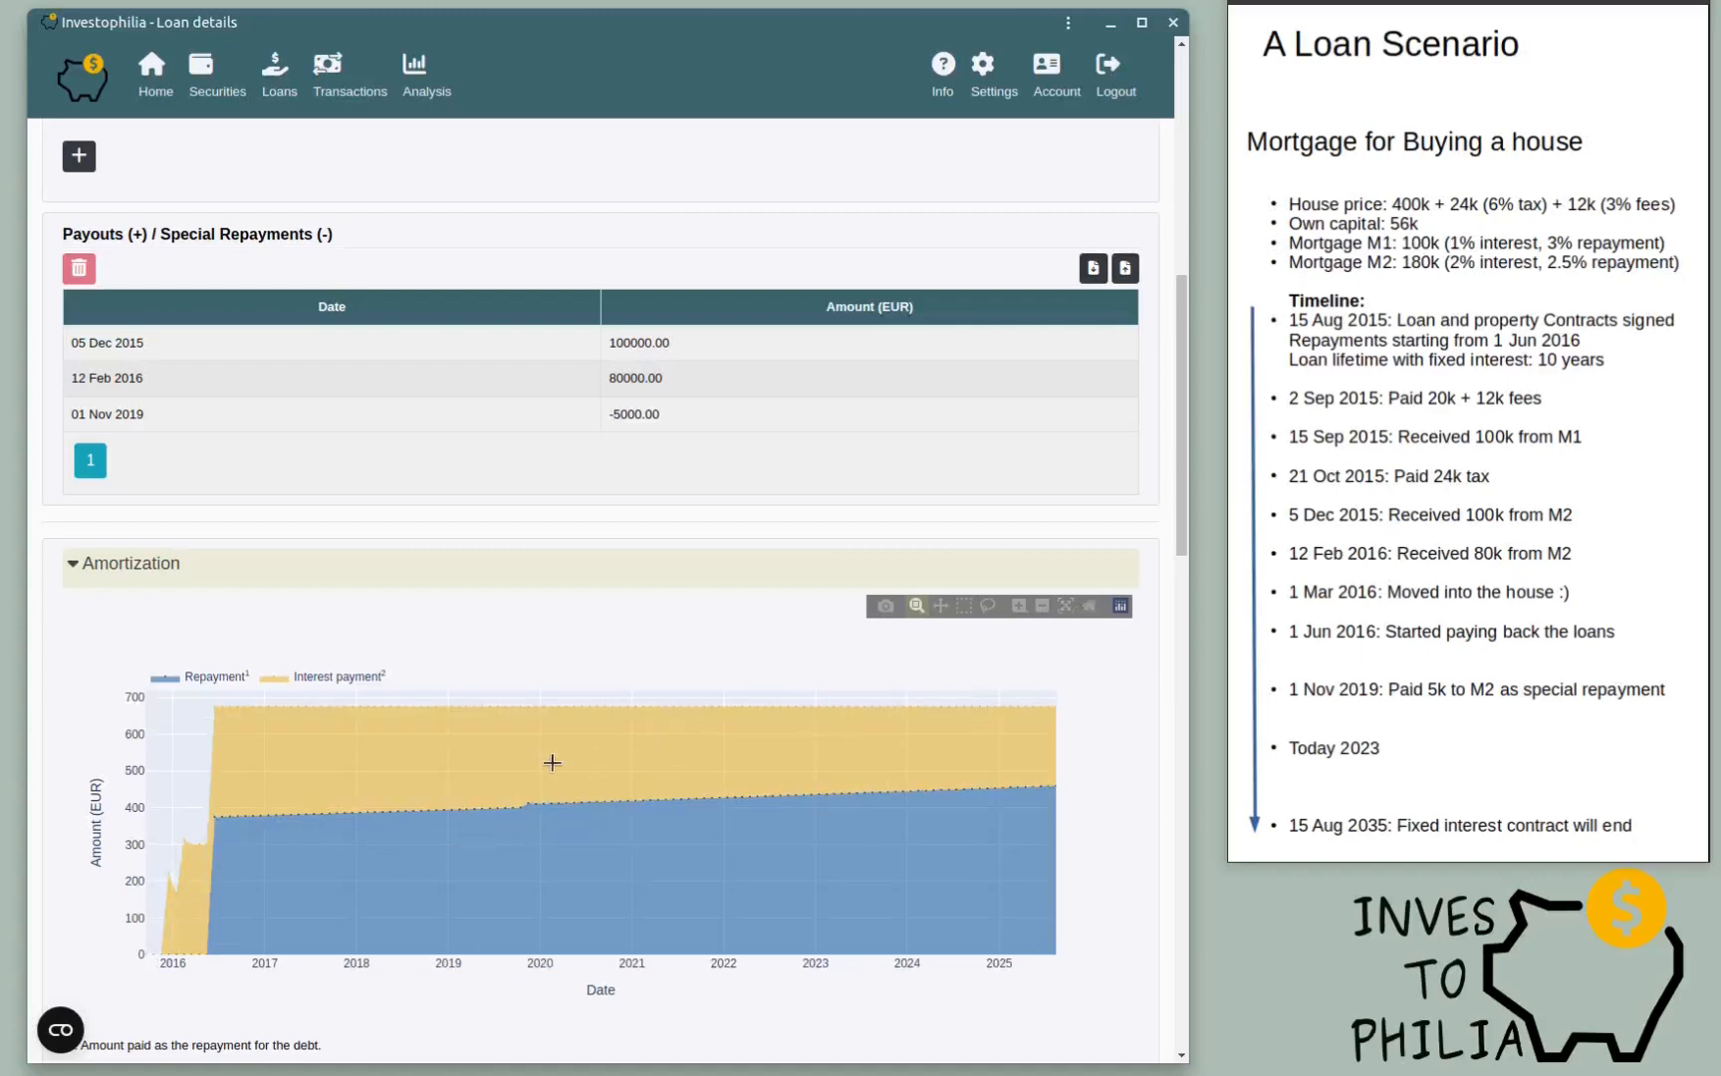
pyautogui.scroll(-10, 40, 738)
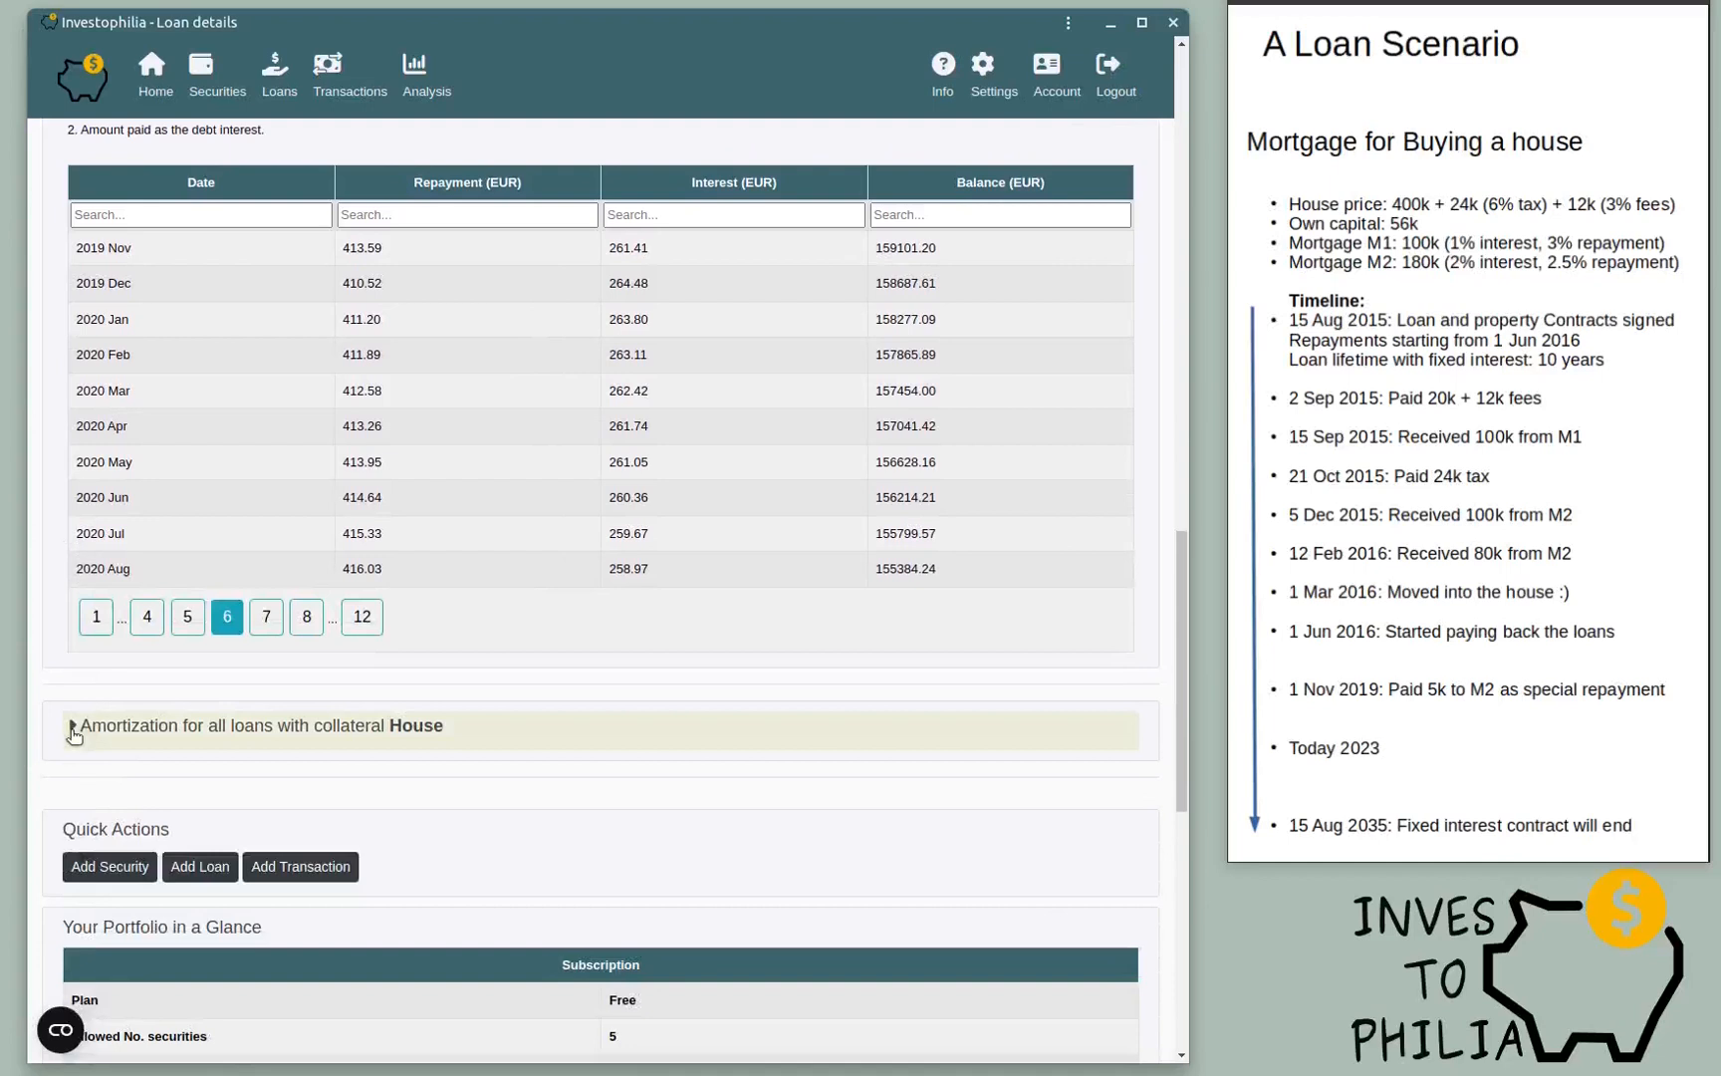
# Step: Expand the amortization for all loans with collateral House and browse its chart and table pages 3 and 5
pyautogui.click(73, 730)
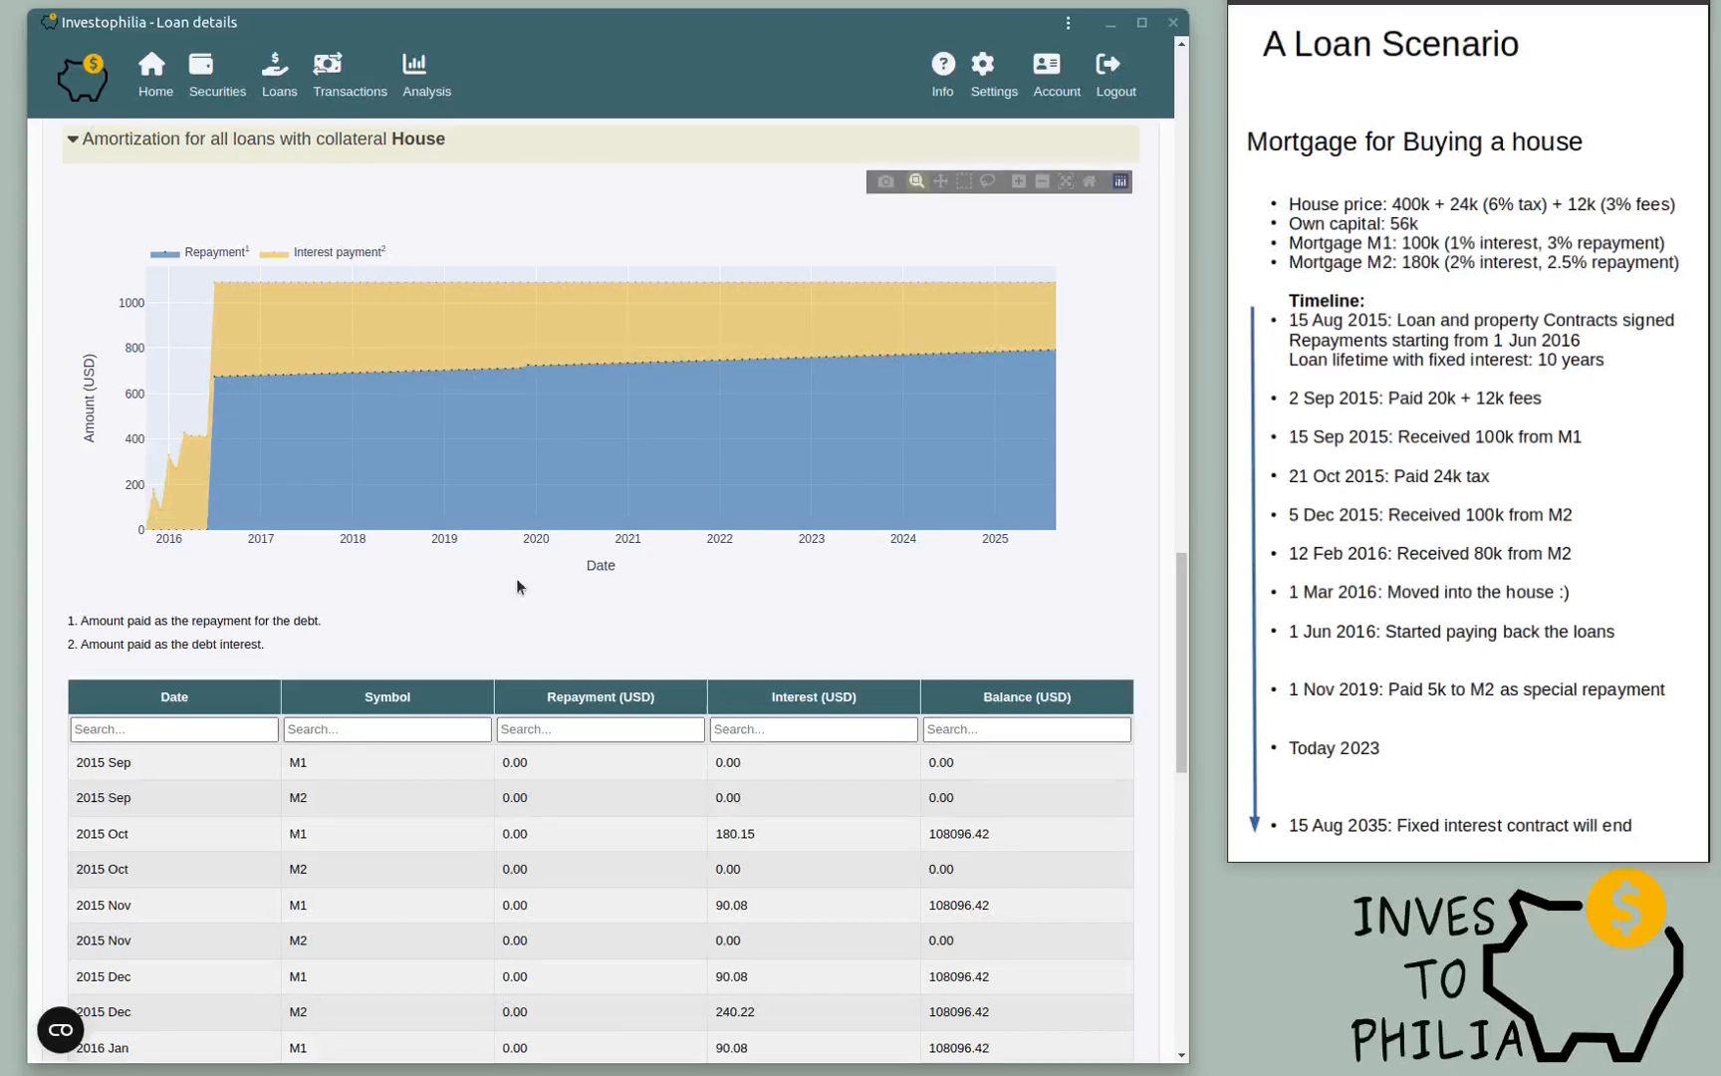
pyautogui.moveTo(976, 347)
pyautogui.scroll(-4, 501, 553)
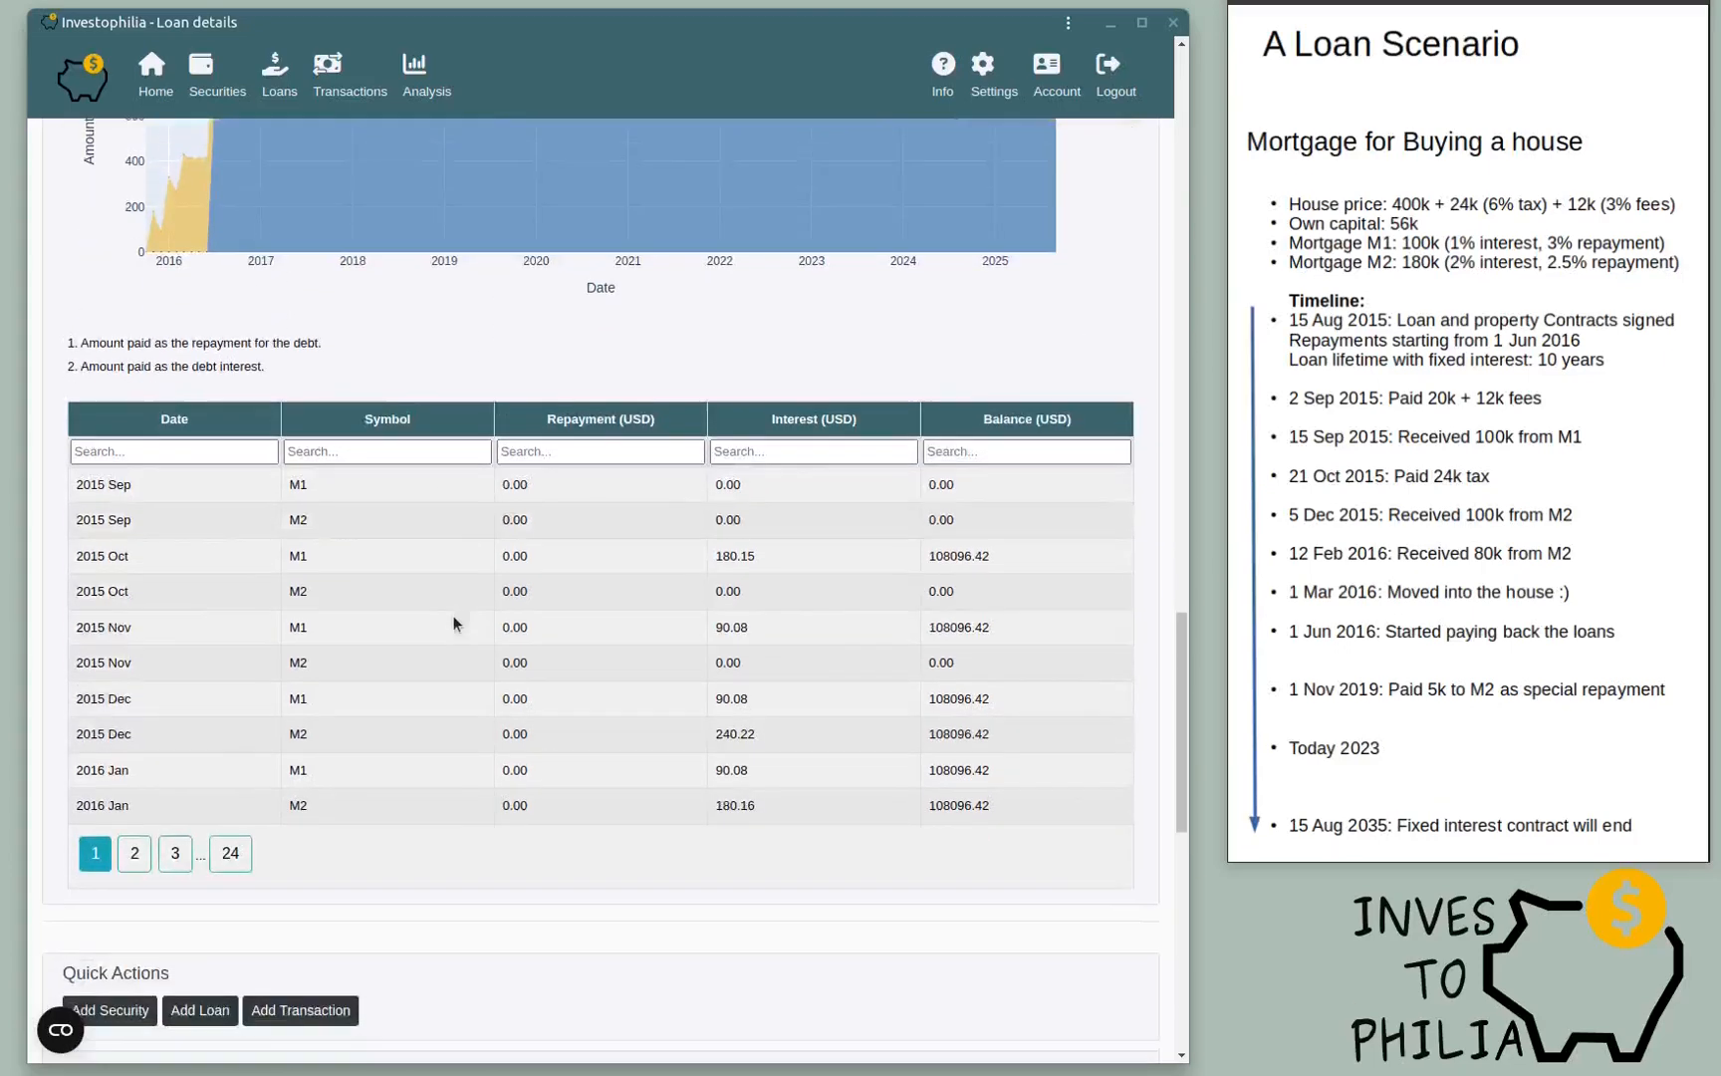
pyautogui.click(174, 779)
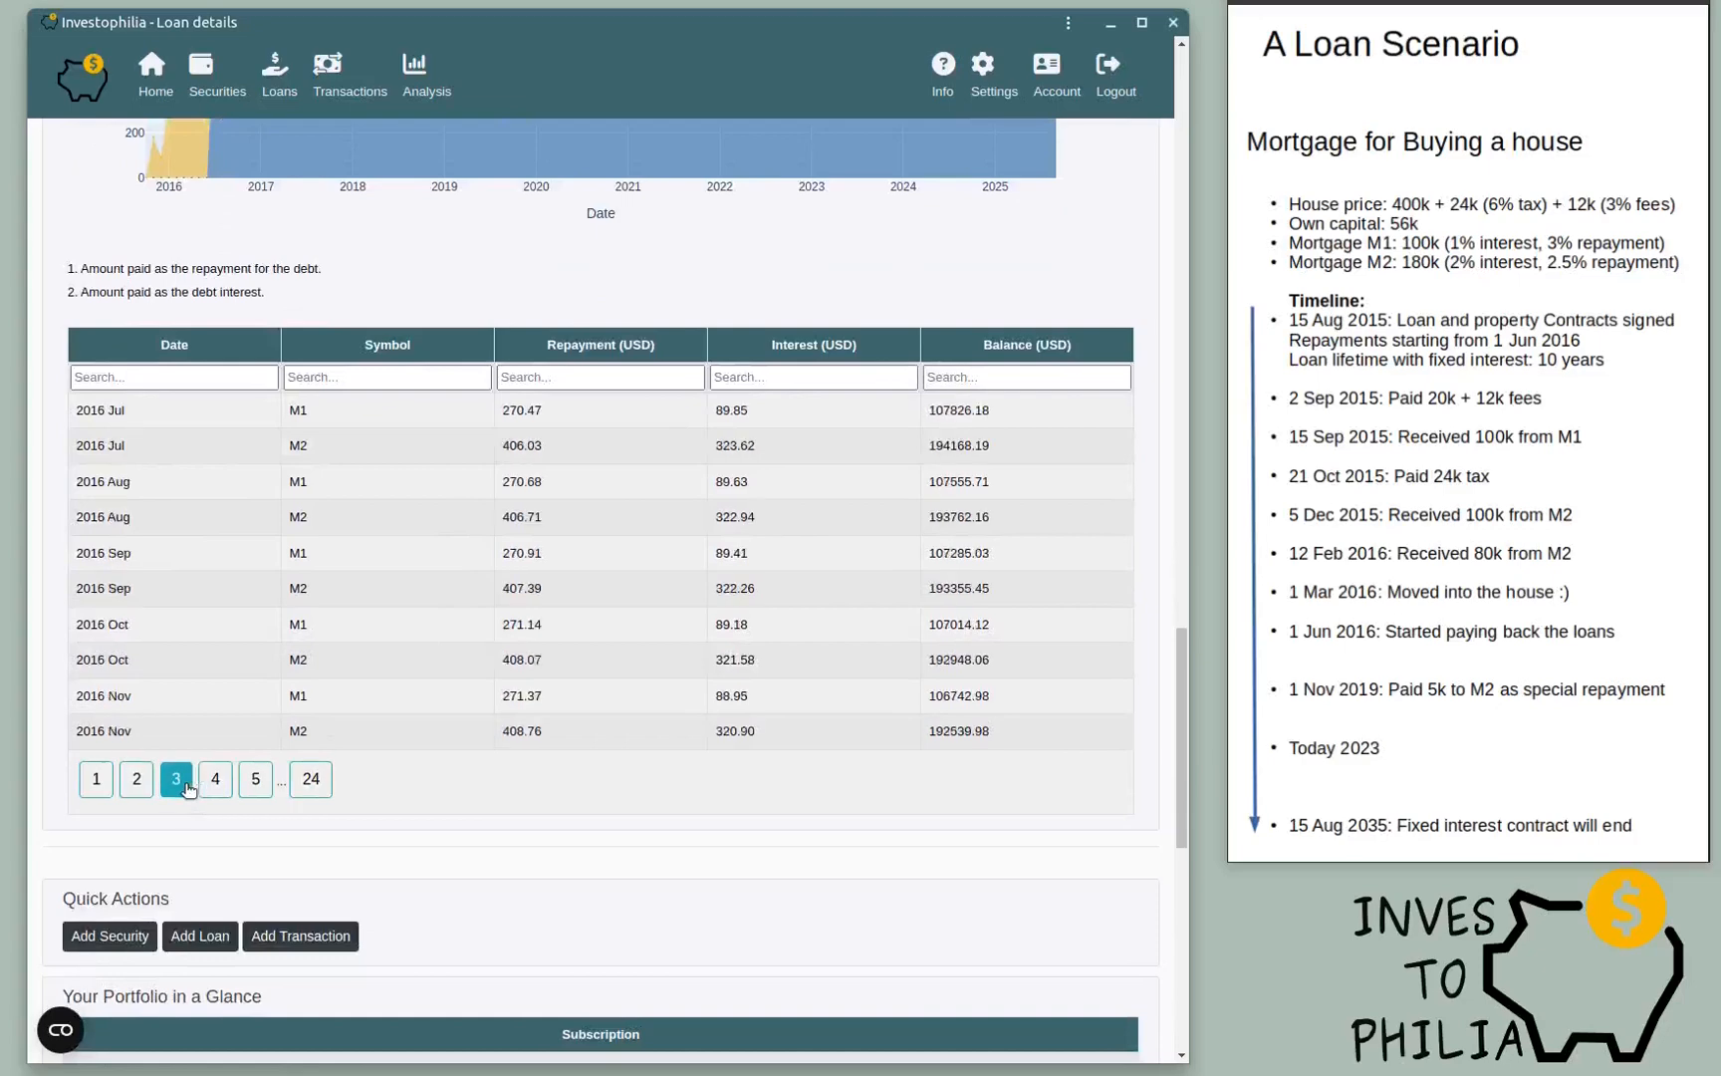
pyautogui.click(257, 778)
pyautogui.scroll(3, 583, 557)
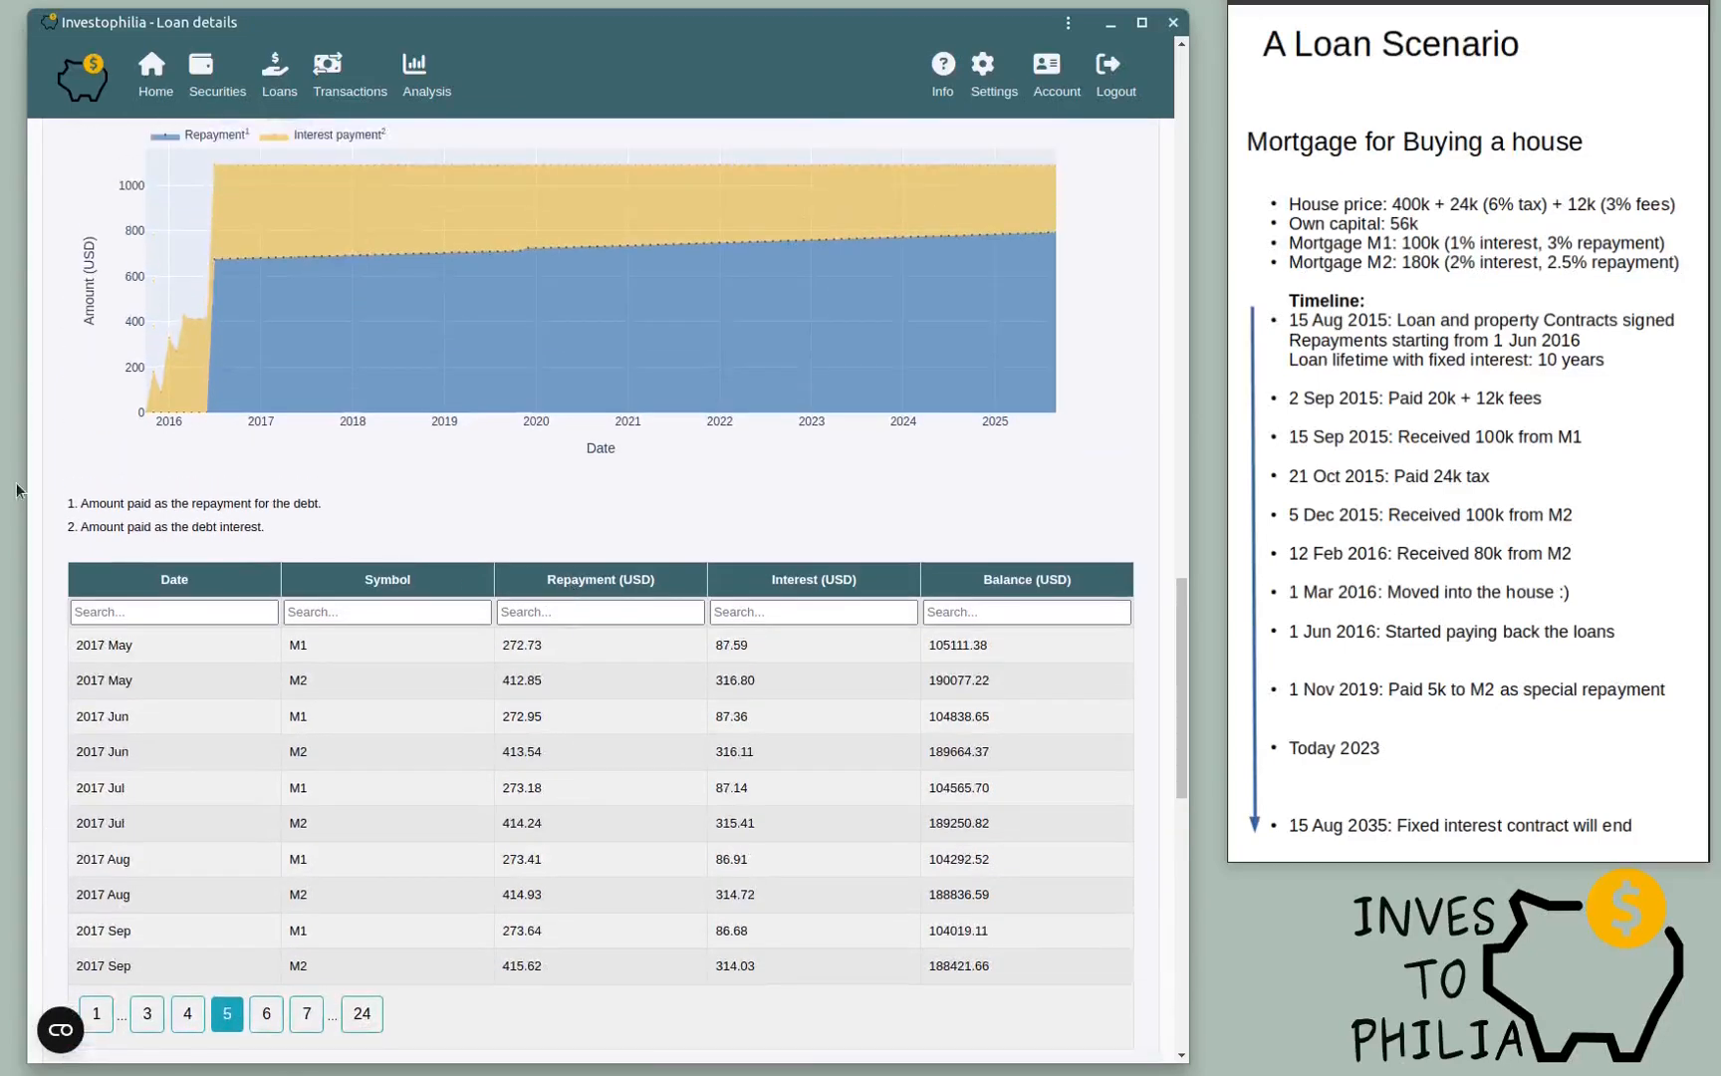
pyautogui.scroll(10, 535, 524)
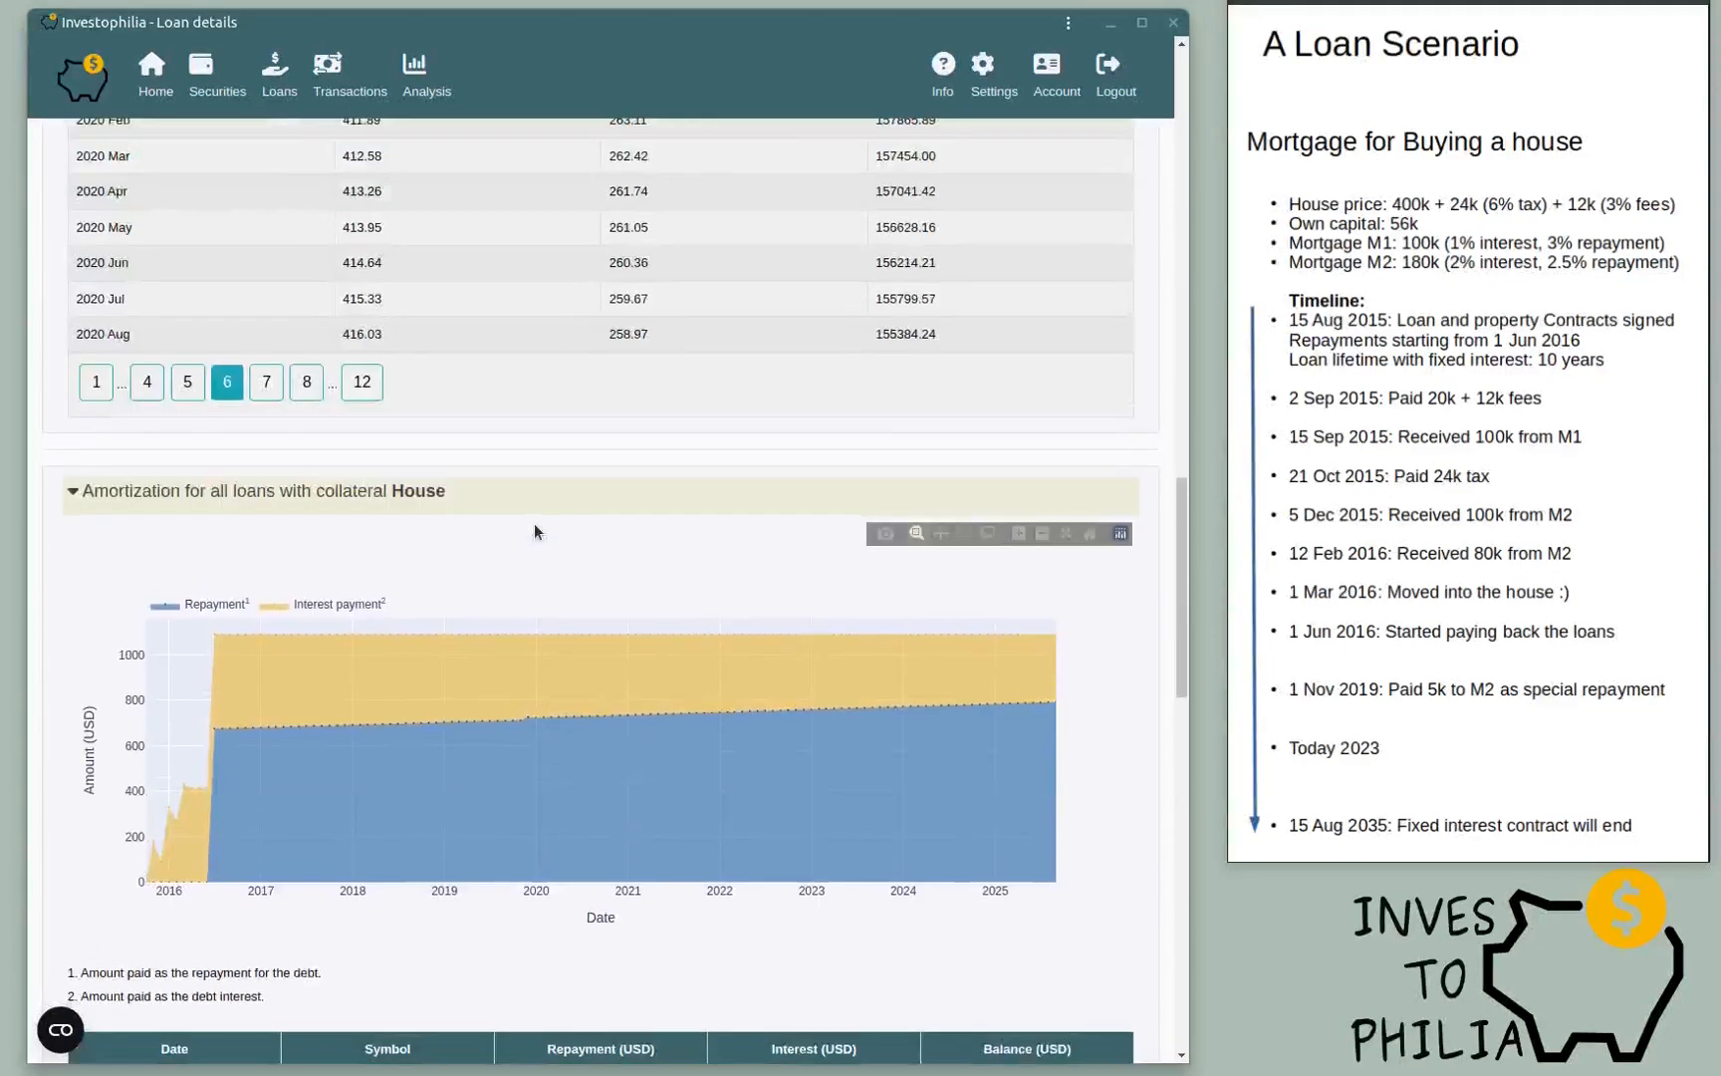
# Step: Review the loans list, the loans section of the analysis overview, and the securities list
pyautogui.scroll(15, 535, 524)
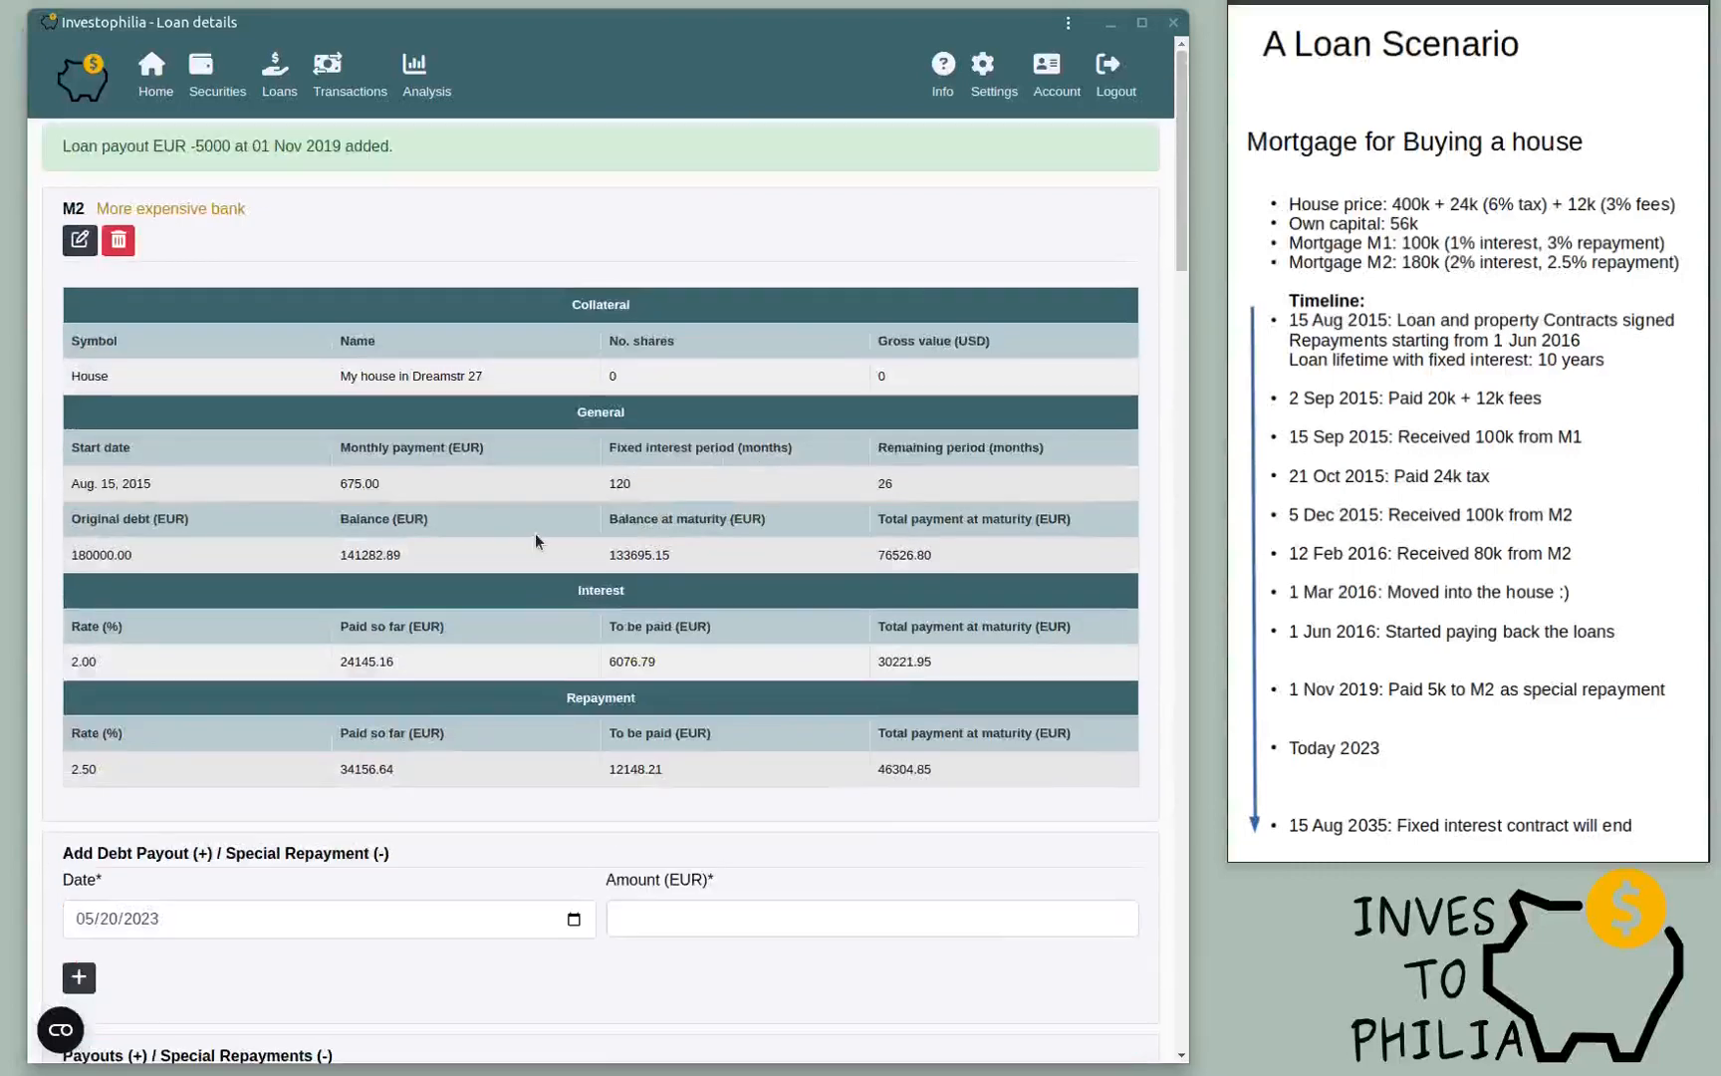
pyautogui.click(279, 78)
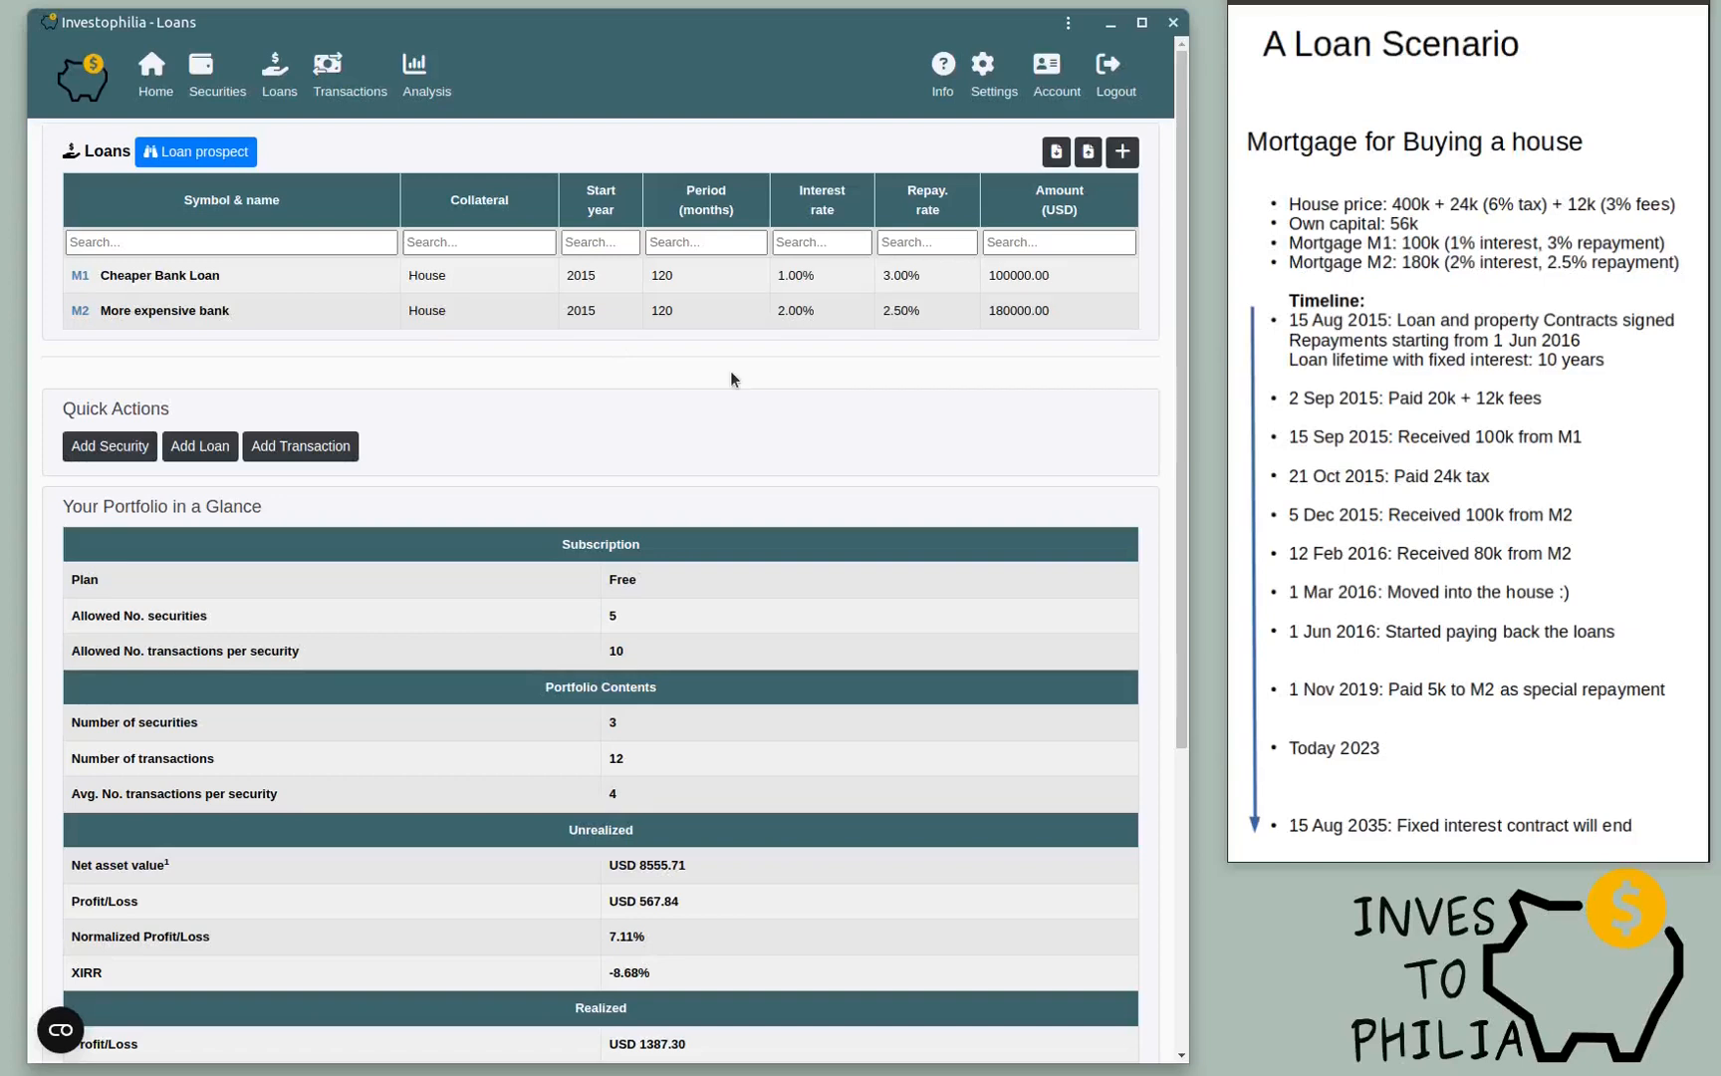
pyautogui.click(414, 83)
pyautogui.scroll(-4, 289, 596)
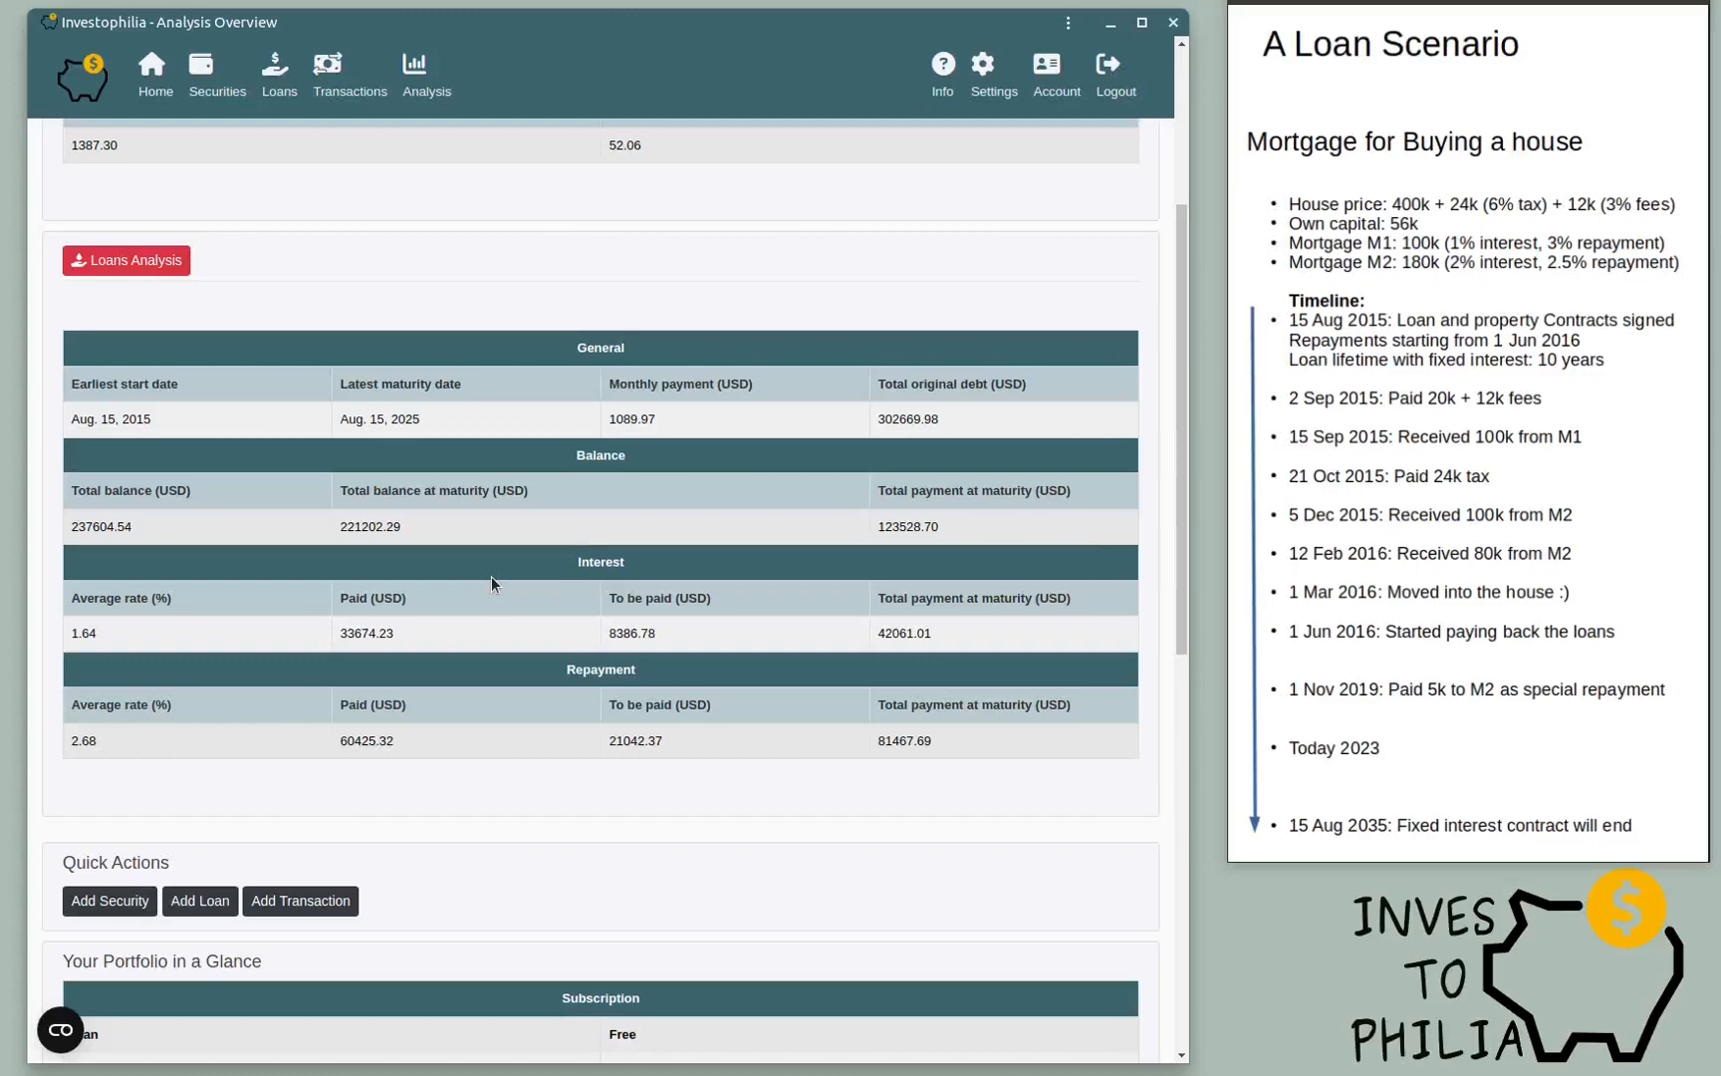
pyautogui.scroll(4, 331, 476)
pyautogui.click(198, 70)
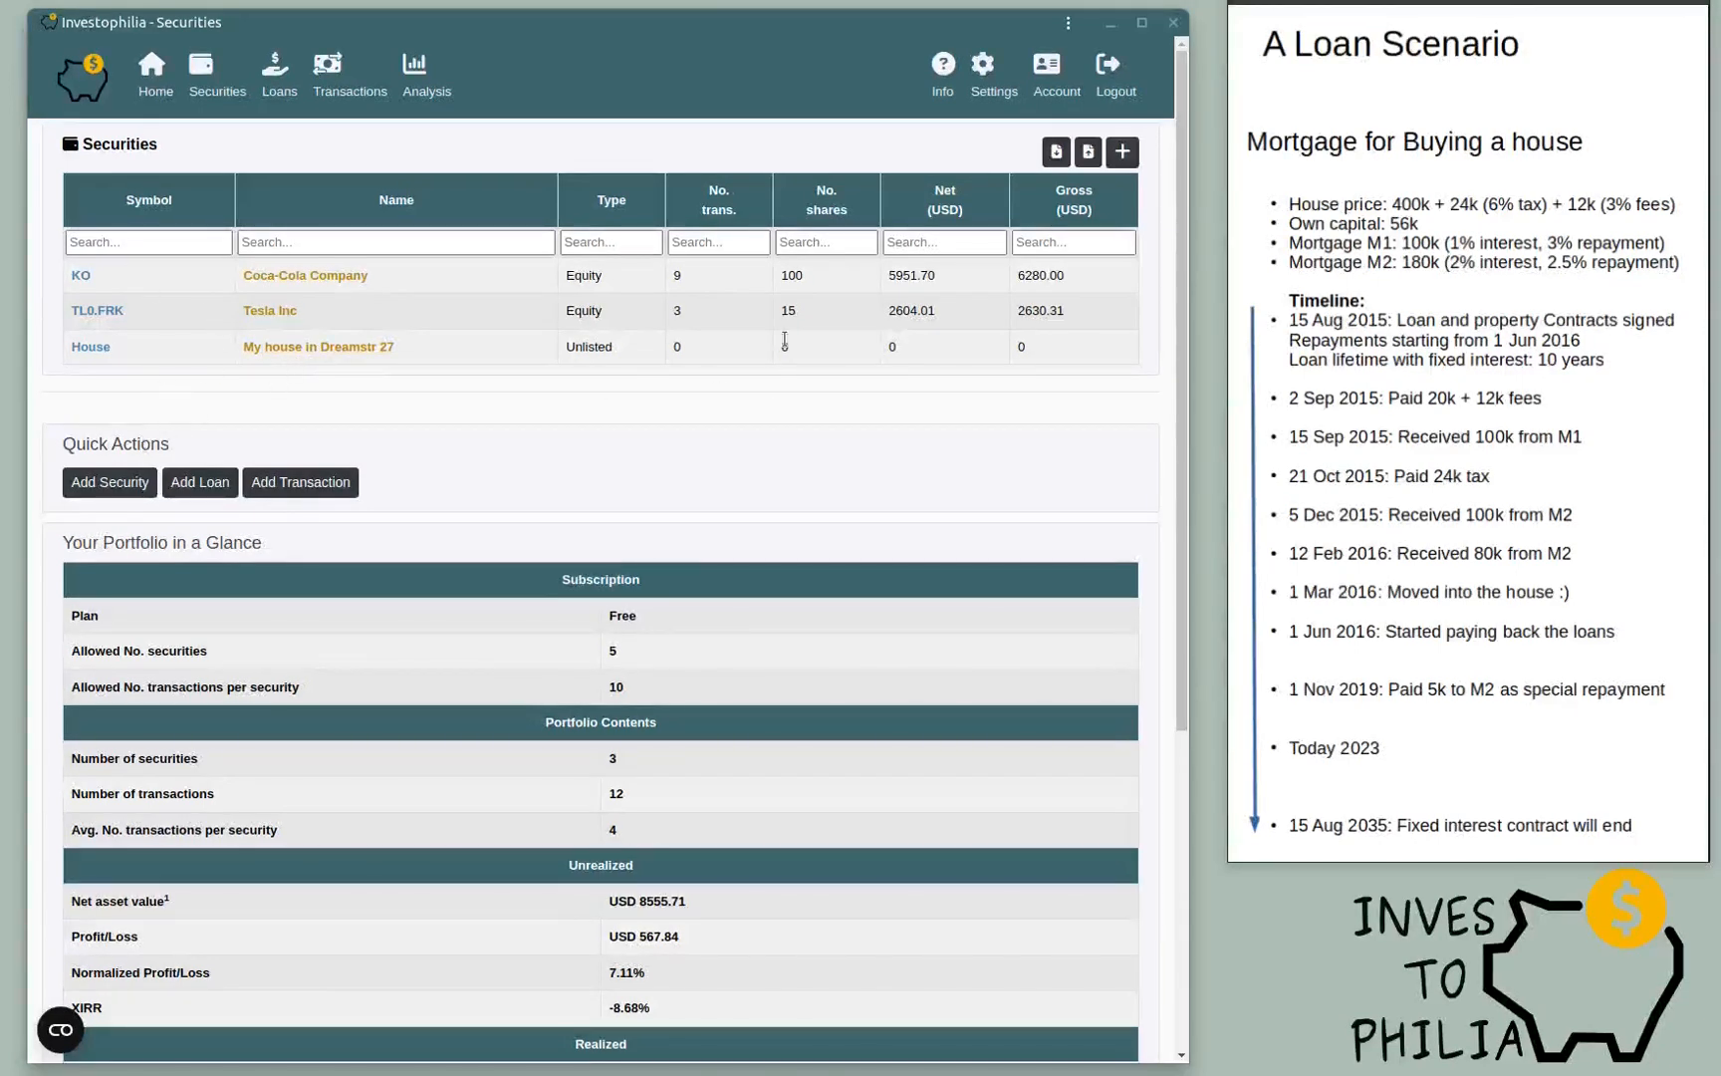
# Step: Start a new buy transaction for My house in Dreamstr 27 (House) in EUR with 1 share
pyautogui.click(332, 66)
pyautogui.click(1122, 153)
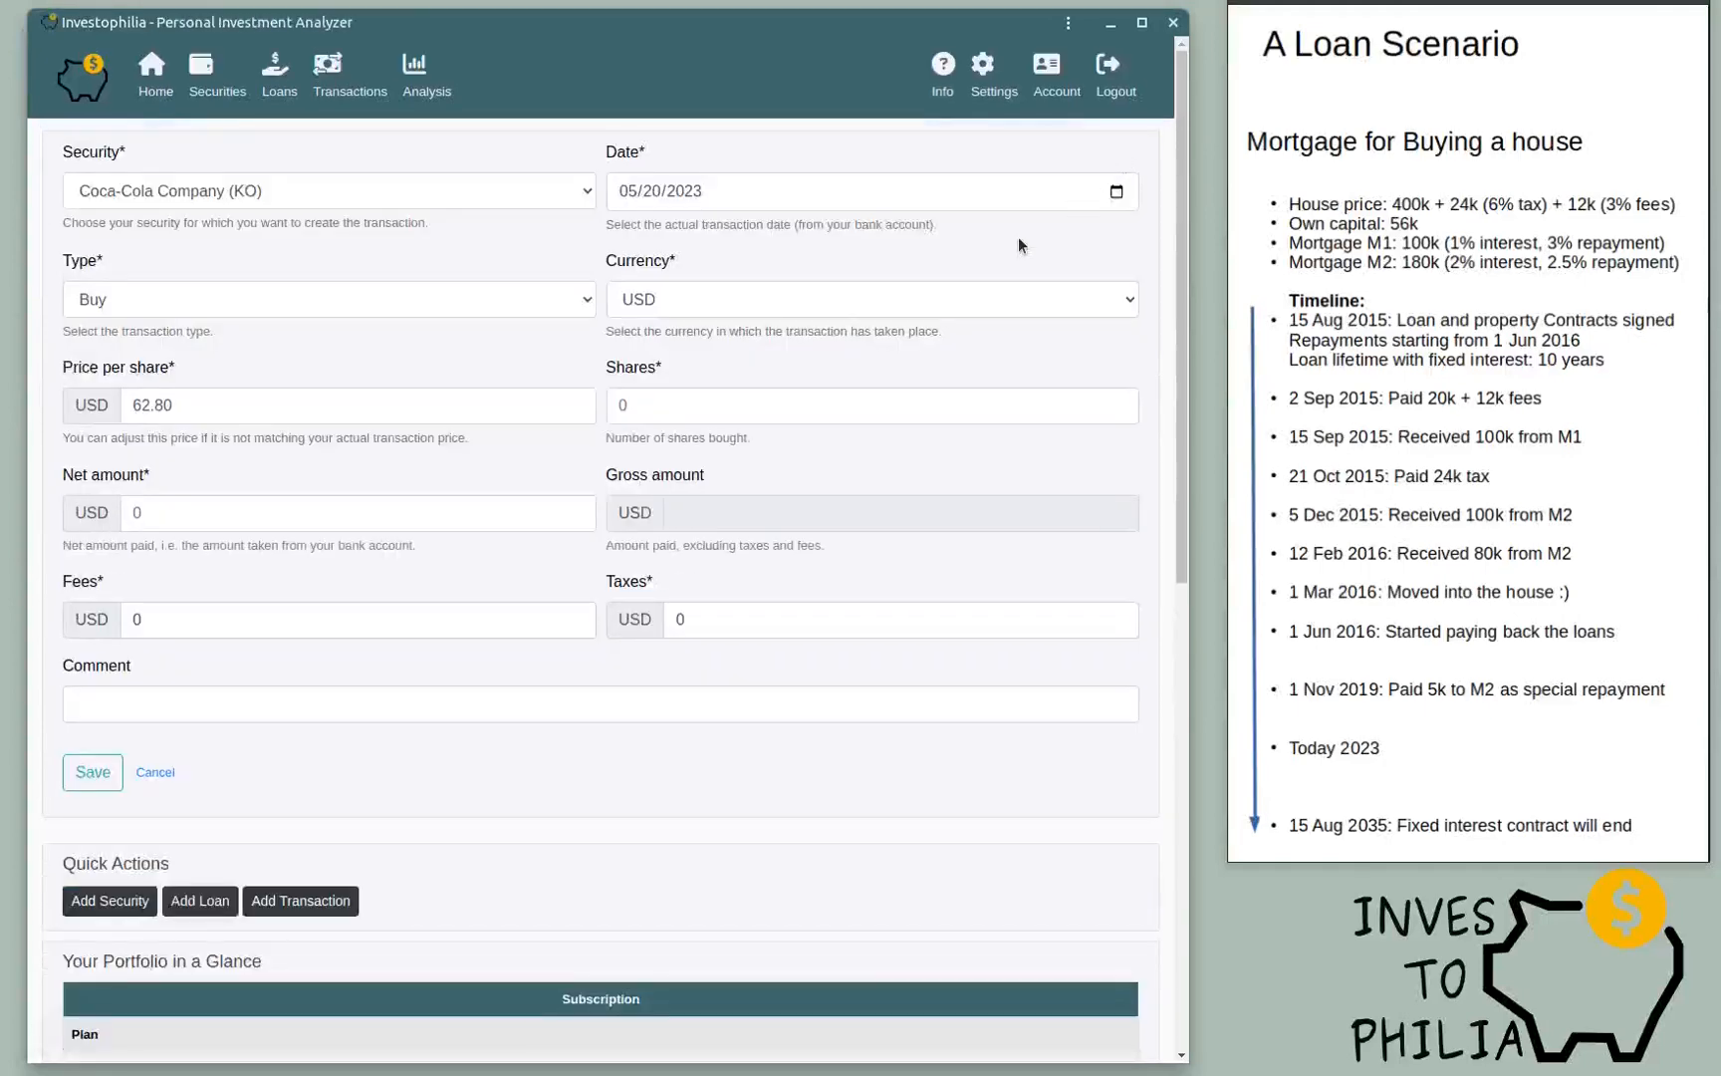
pyautogui.click(346, 190)
pyautogui.click(230, 236)
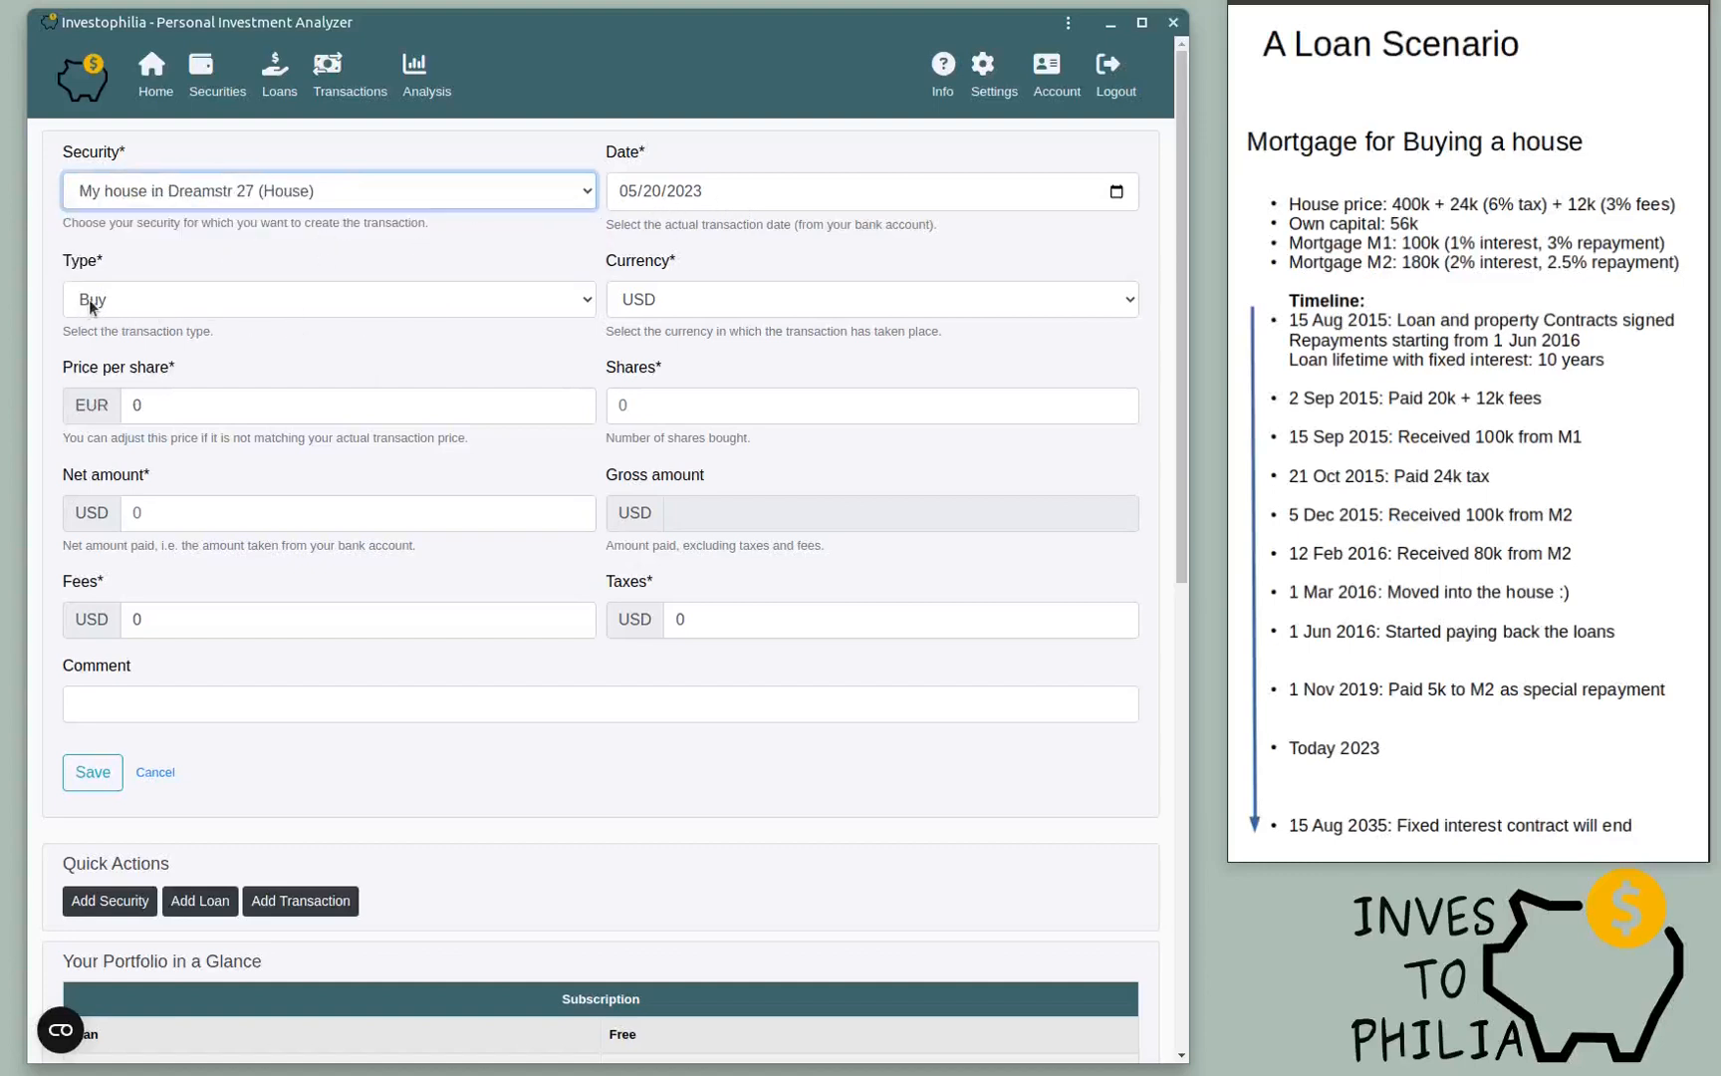
pyautogui.click(670, 299)
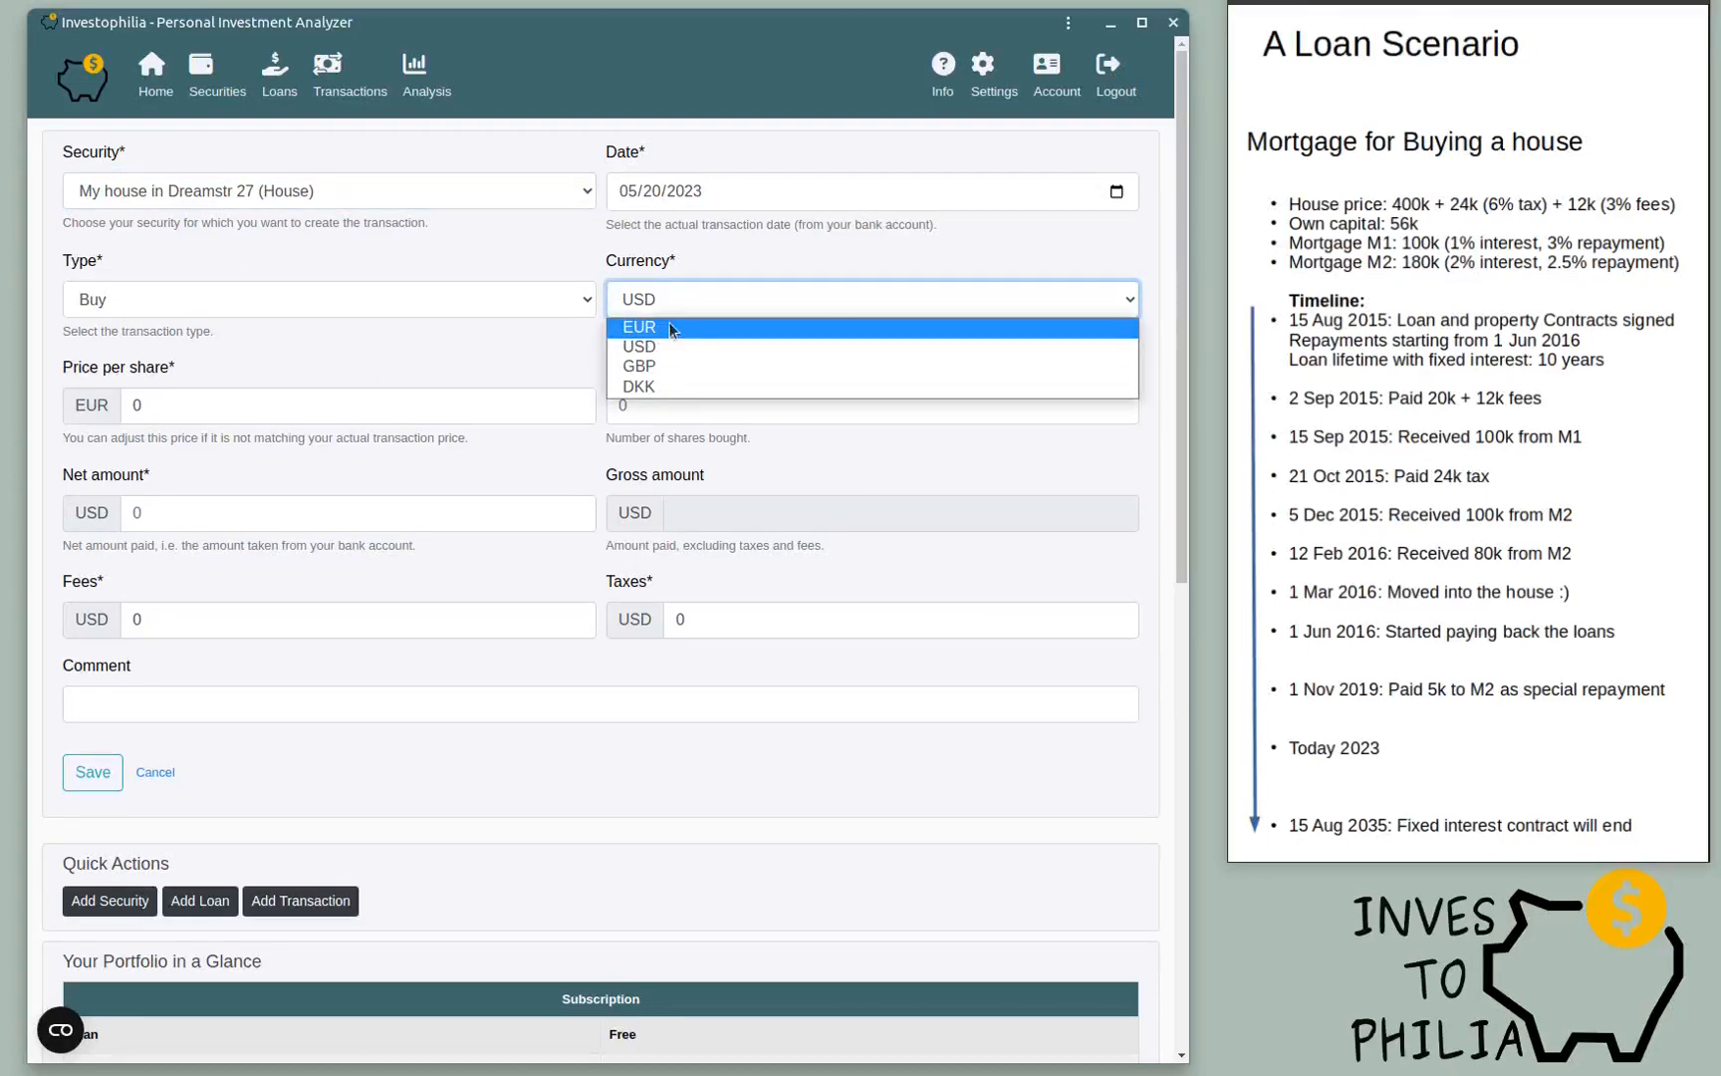
pyautogui.click(668, 323)
pyautogui.click(172, 409)
pyautogui.click(639, 404)
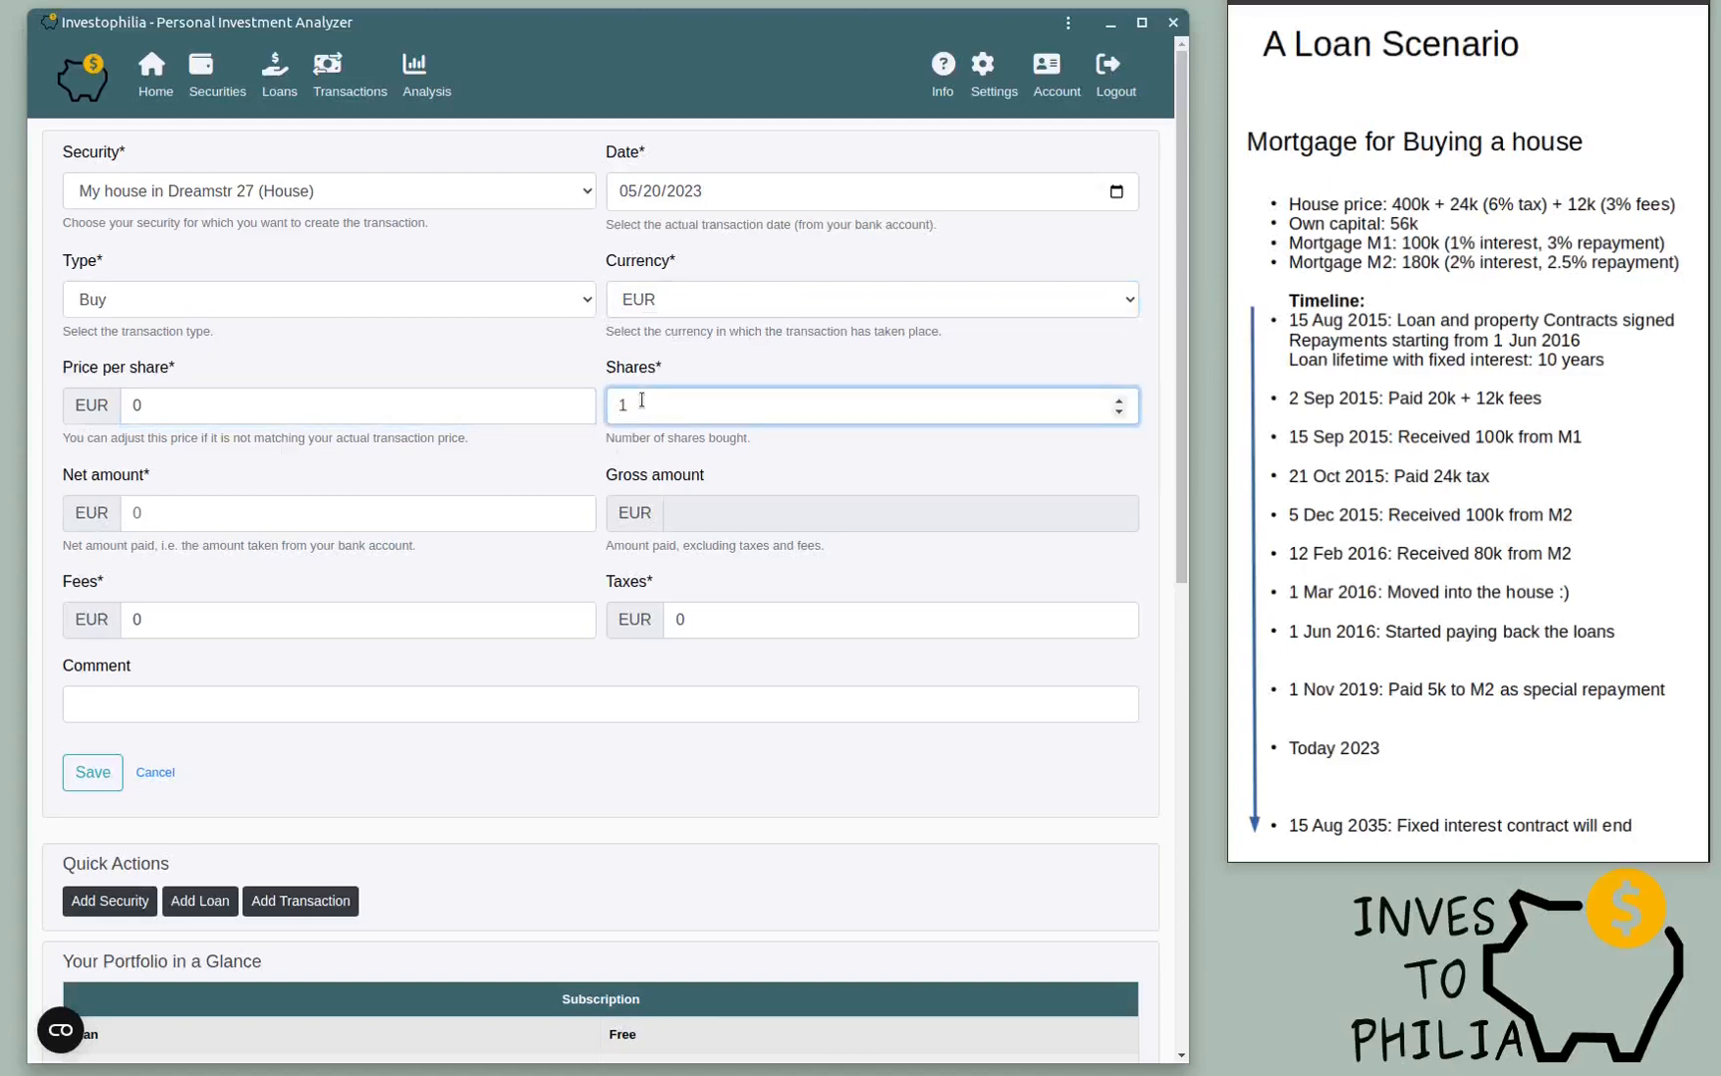
# Step: Set the house transaction's price per share to 400000 EUR and its net amount to 32000 EUR
pyautogui.click(157, 403)
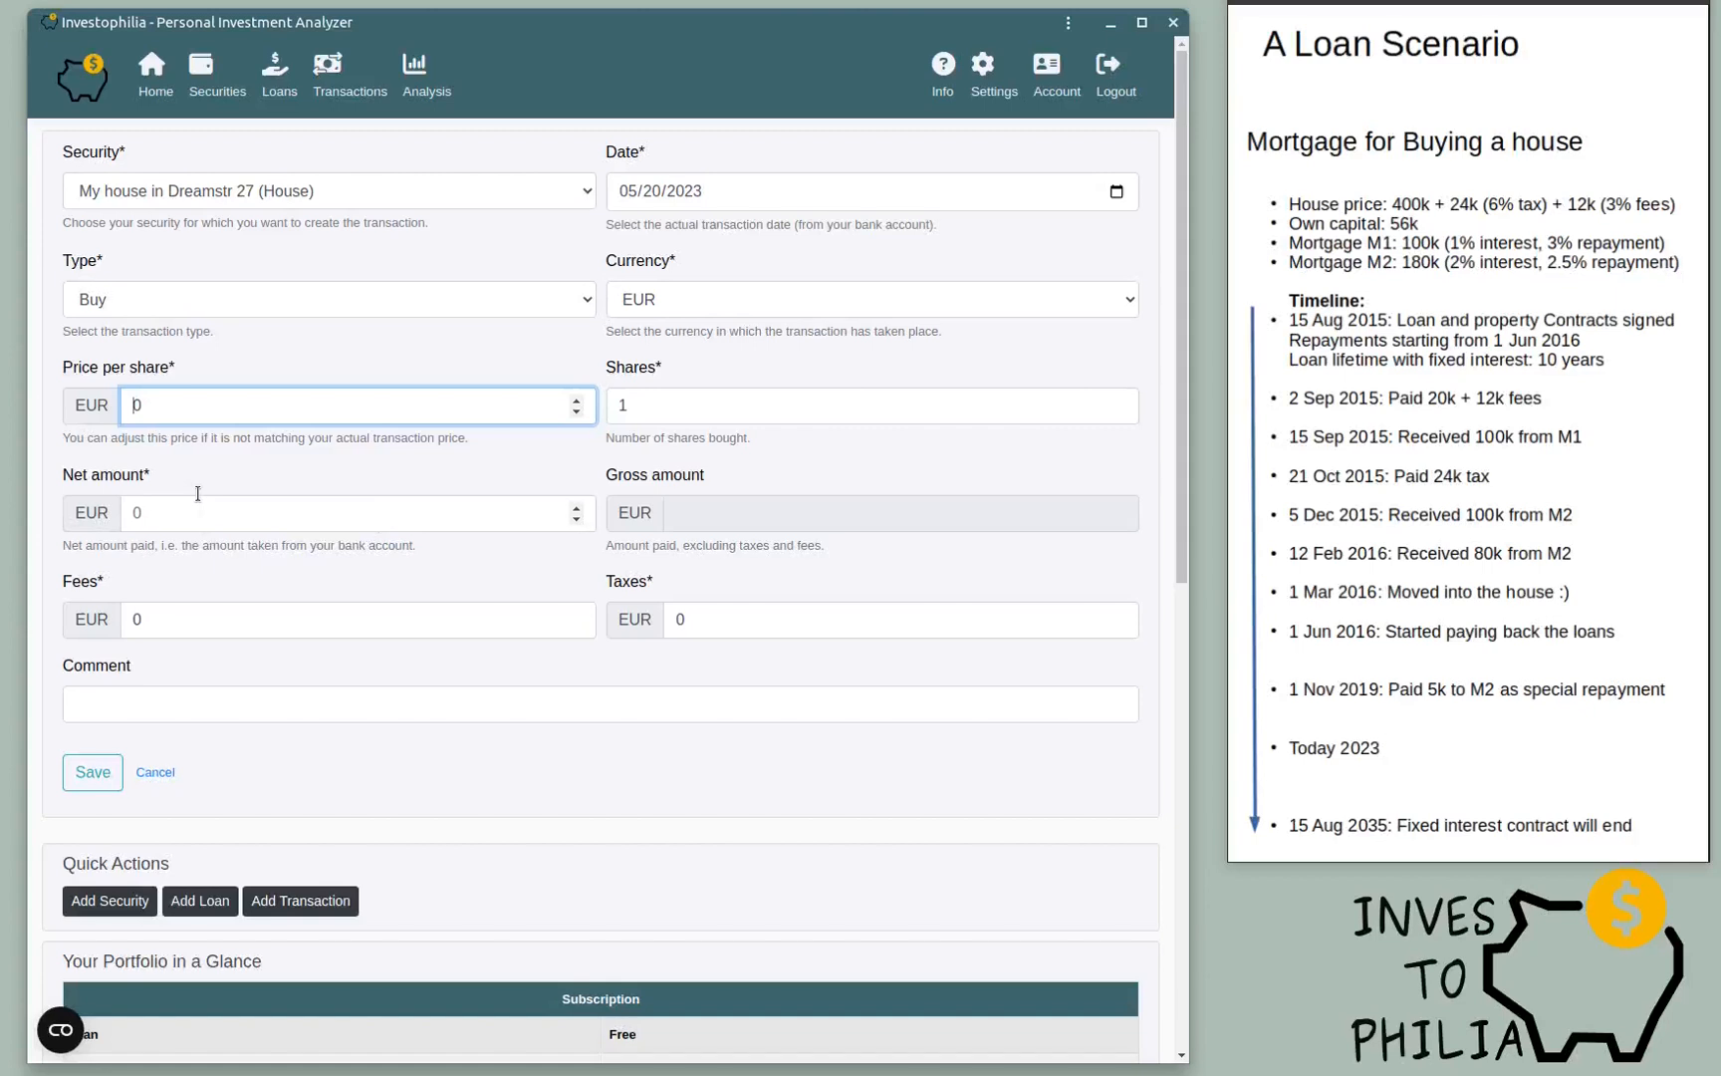
pyautogui.write('4')
pyautogui.click(194, 404)
pyautogui.write('00000')
pyautogui.click(193, 514)
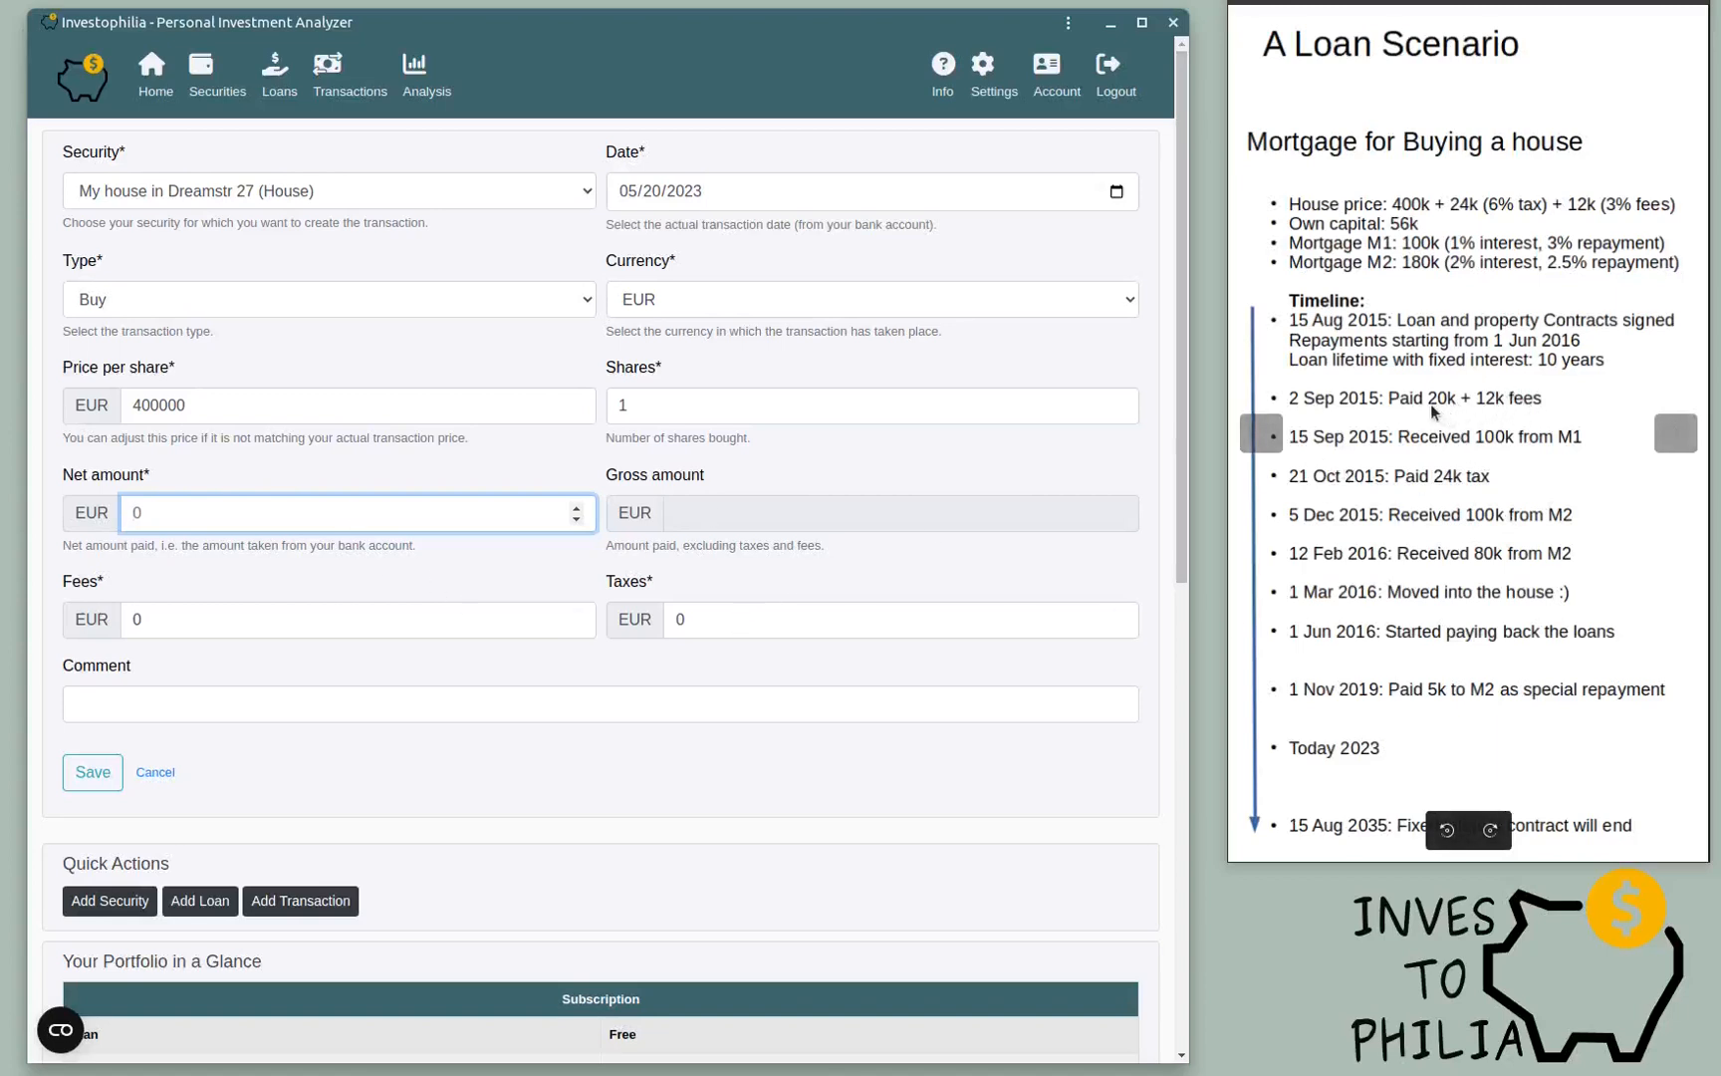
pyautogui.press('BackSpace')
pyautogui.write('32')
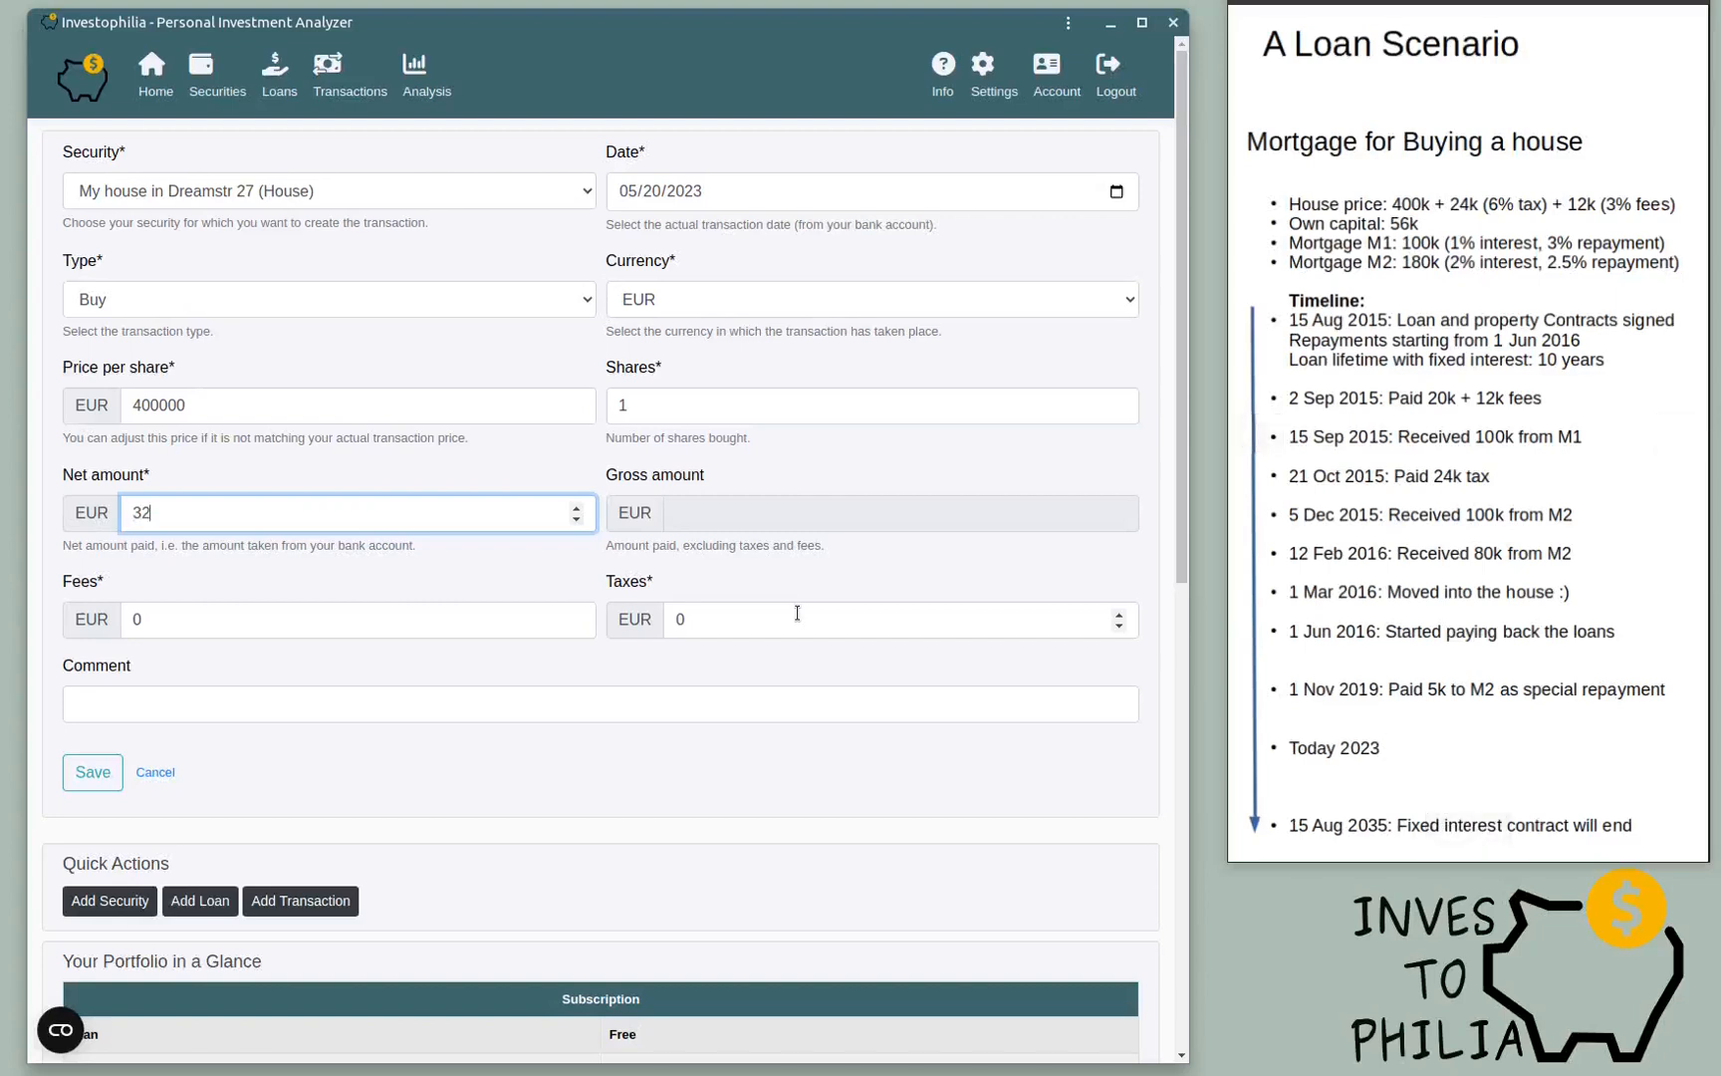
pyautogui.write('000')
# Step: Enter fees of 12000 EUR and the comment "First payment", and save the house transaction
pyautogui.click(298, 632)
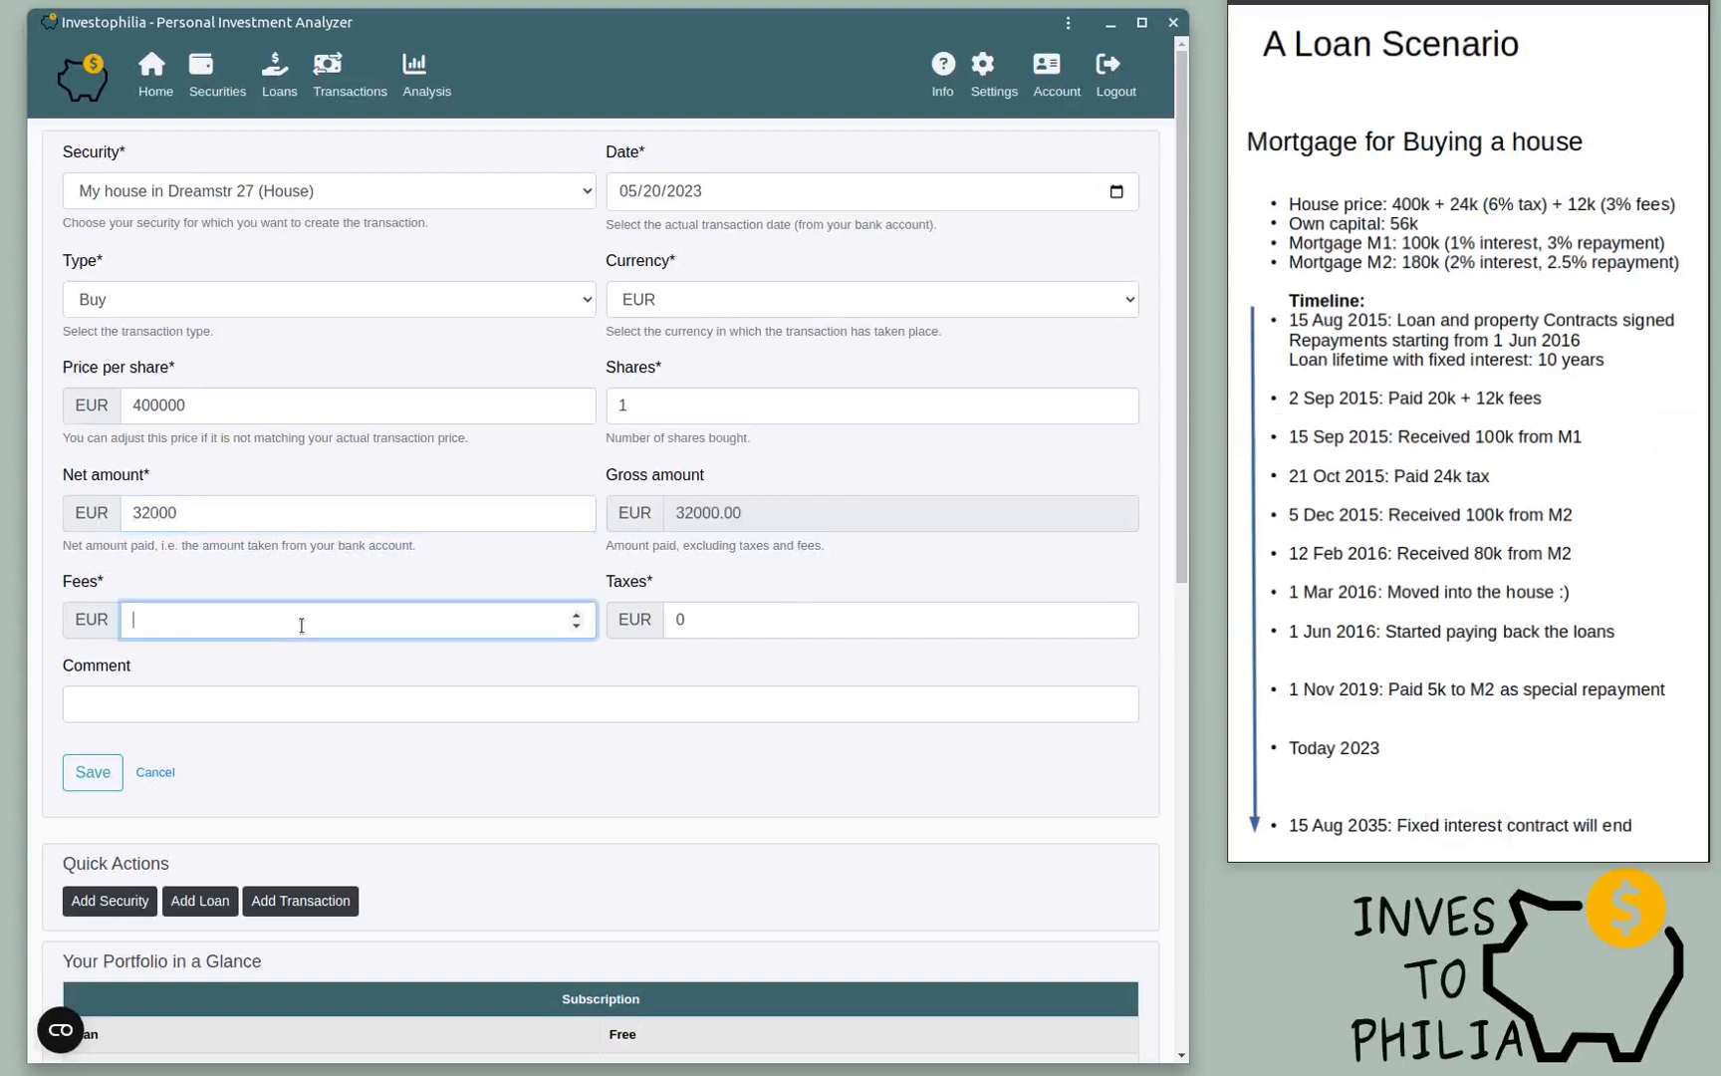
pyautogui.write('12000')
pyautogui.click(742, 618)
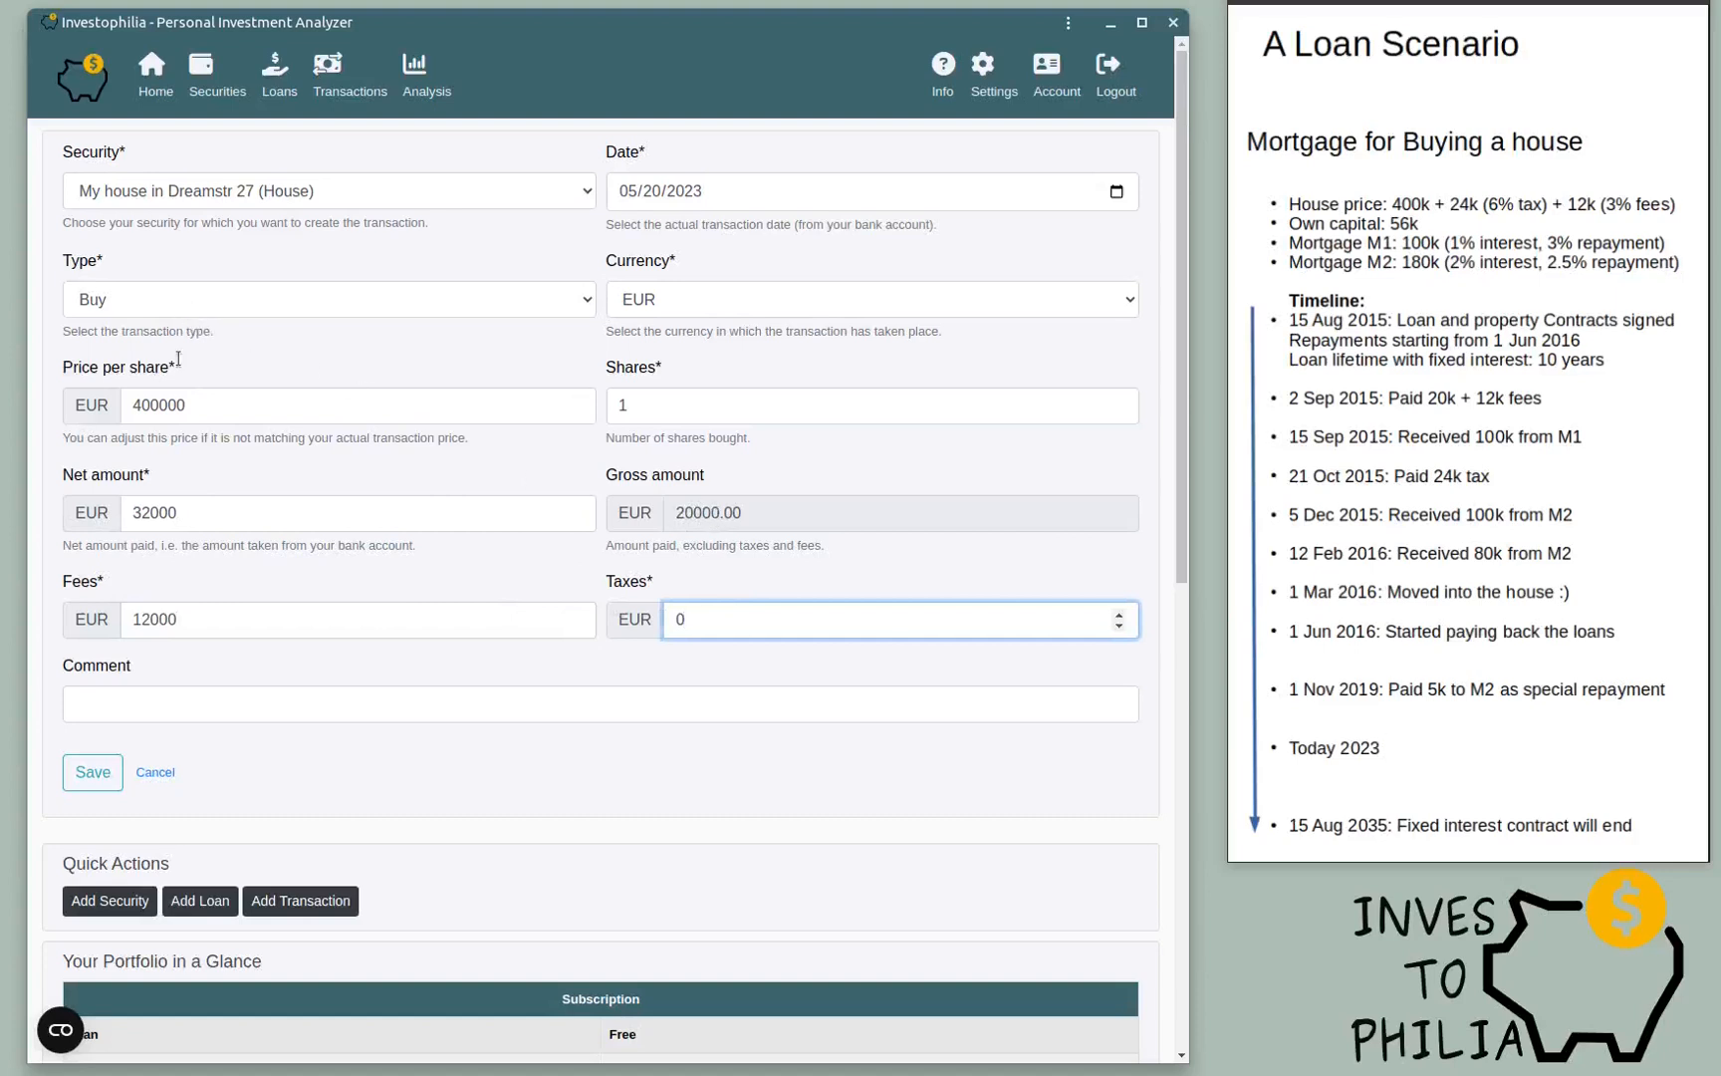
pyautogui.click(165, 699)
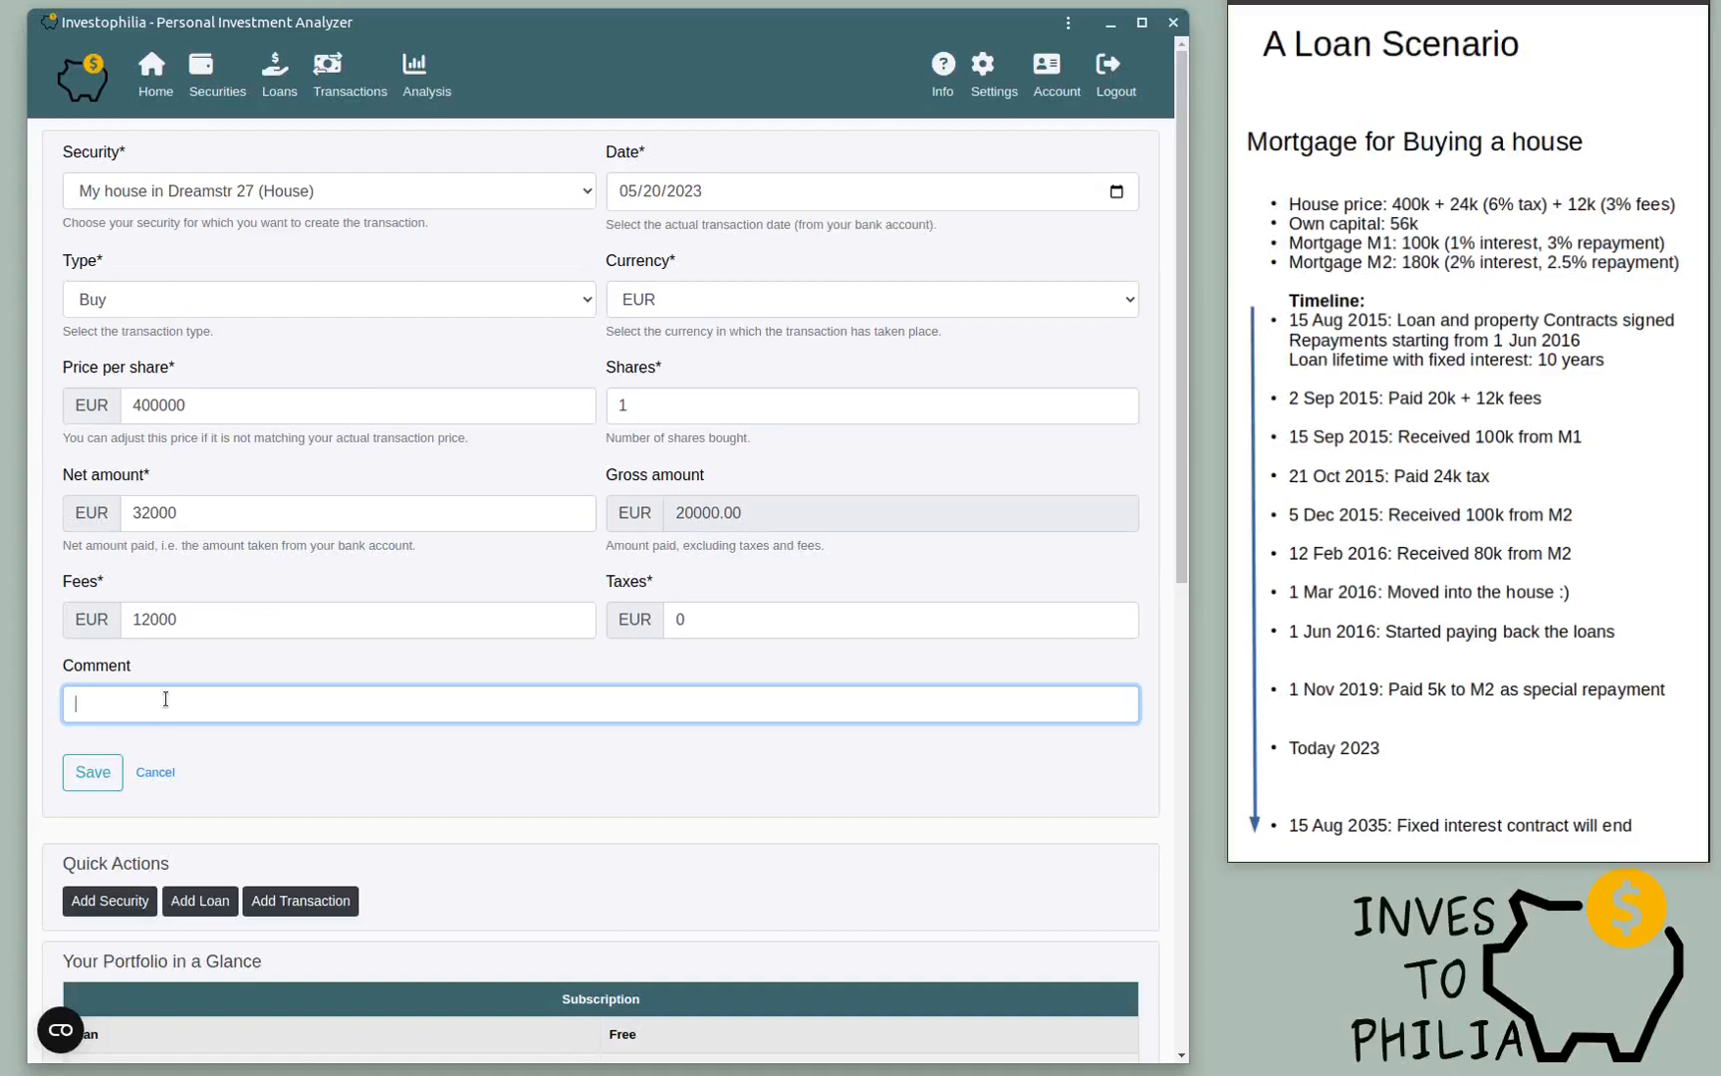
pyautogui.write('First payment')
pyautogui.click(89, 775)
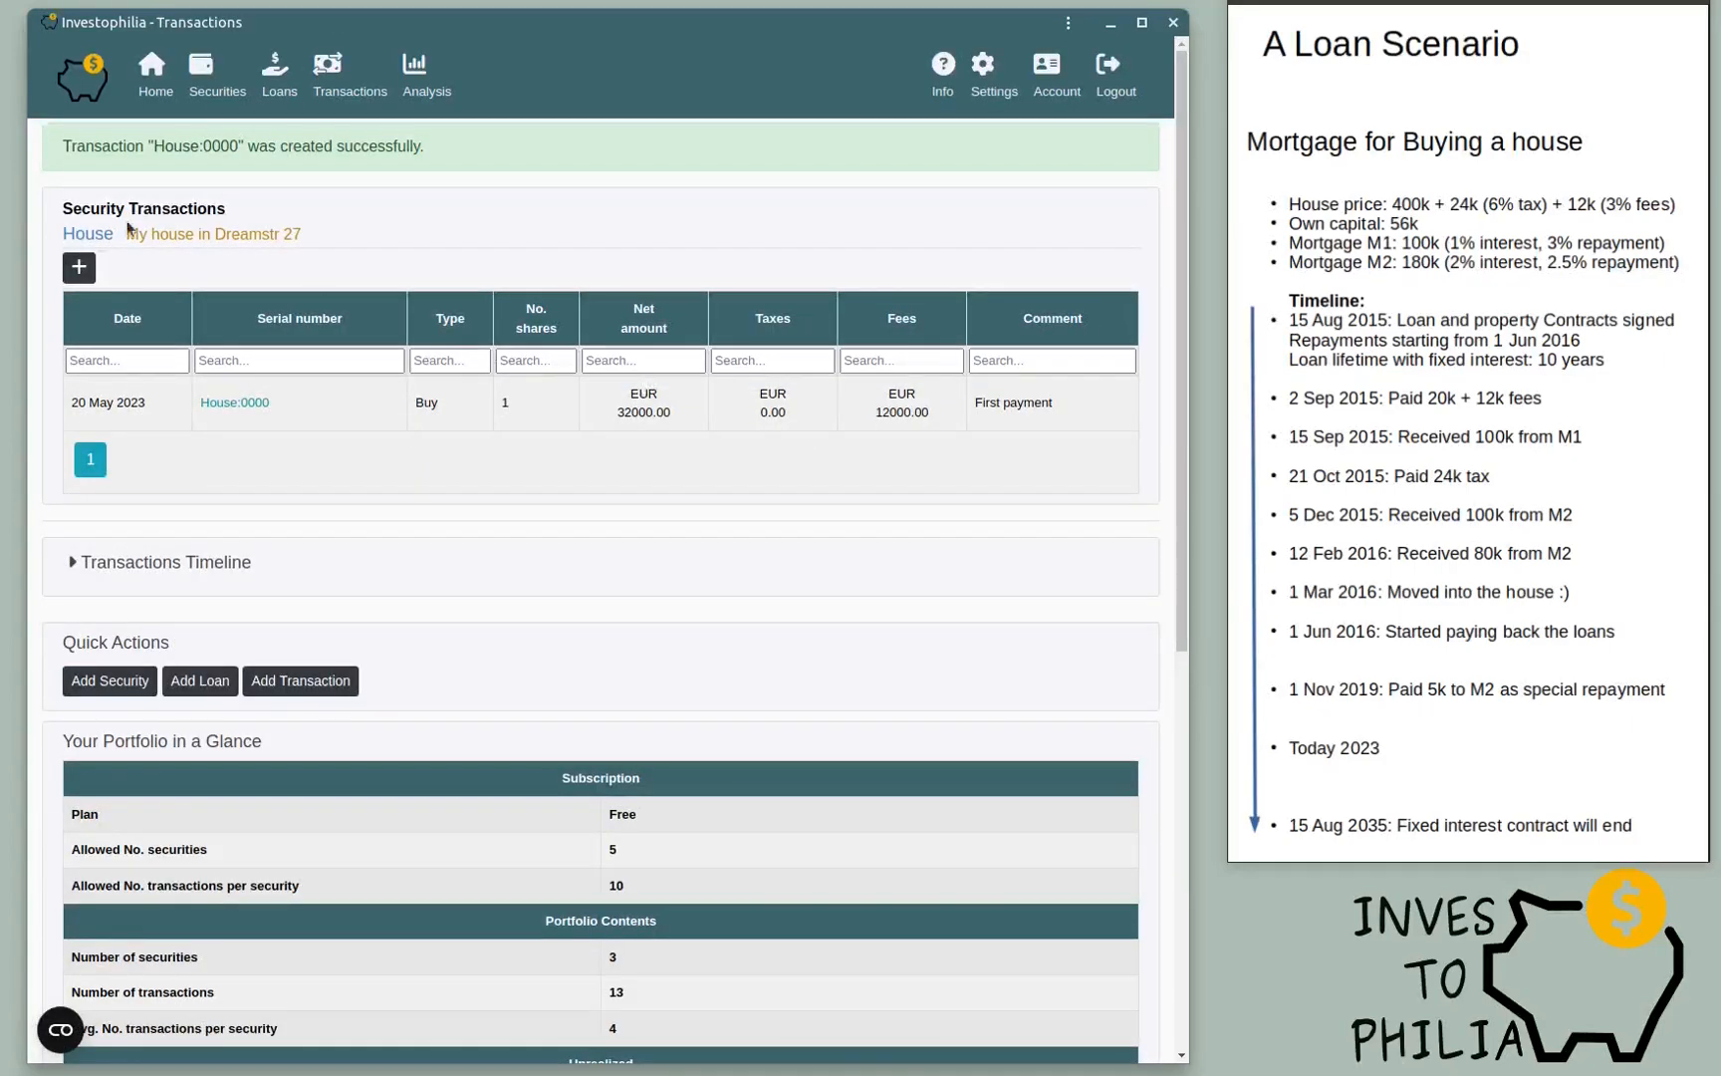
pyautogui.click(78, 267)
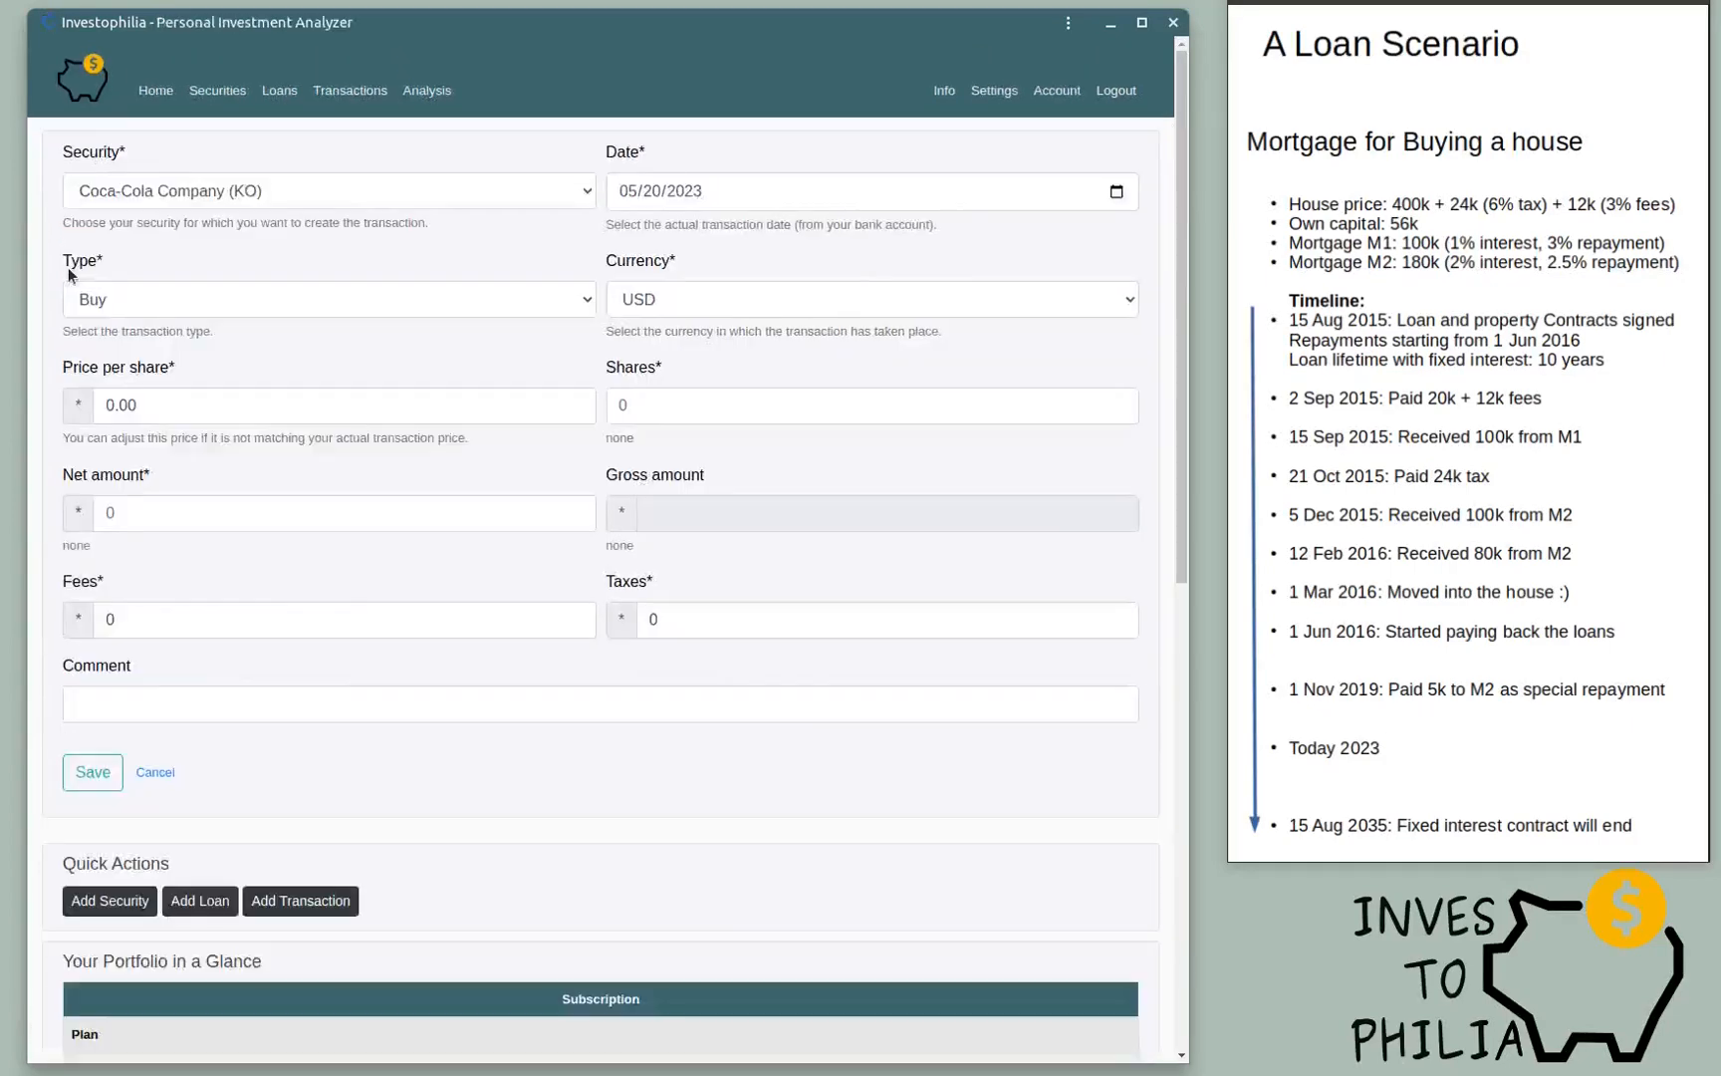
pyautogui.click(460, 196)
pyautogui.click(212, 238)
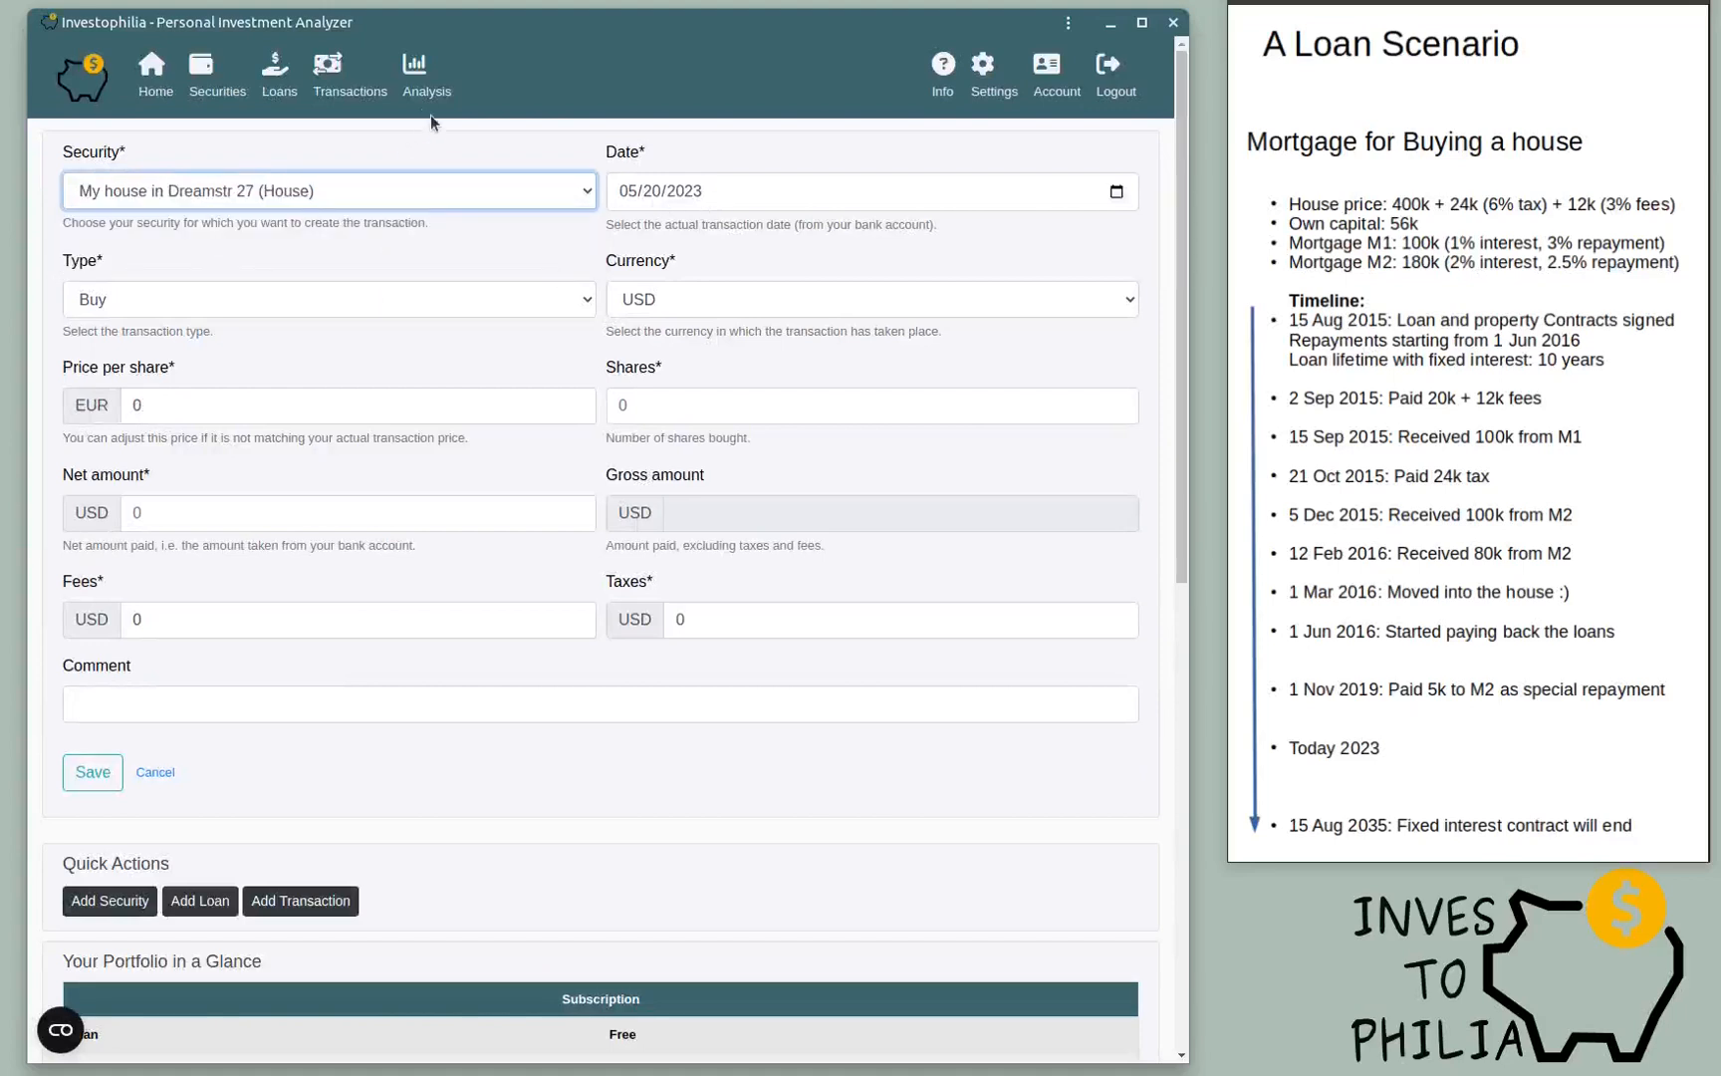
# Step: Change the date of the house's "First payment" transaction to 09/02/2015 and save it
pyautogui.click(327, 74)
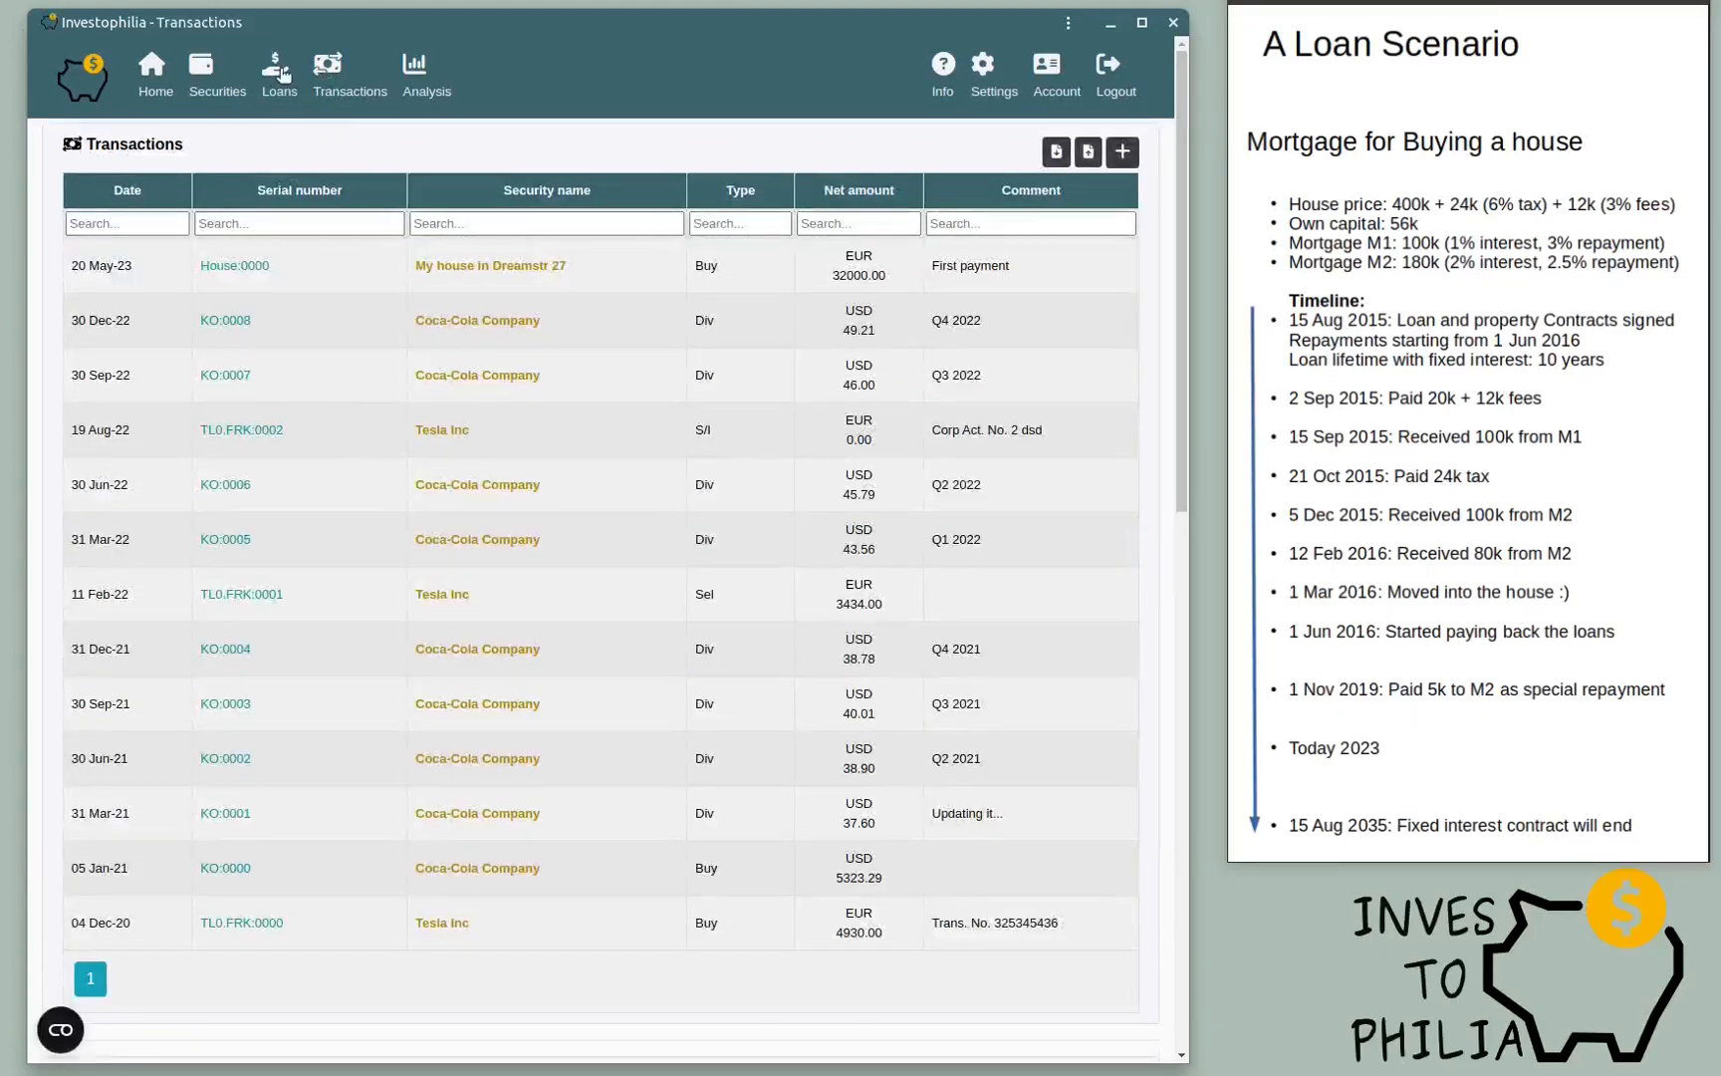
pyautogui.click(226, 269)
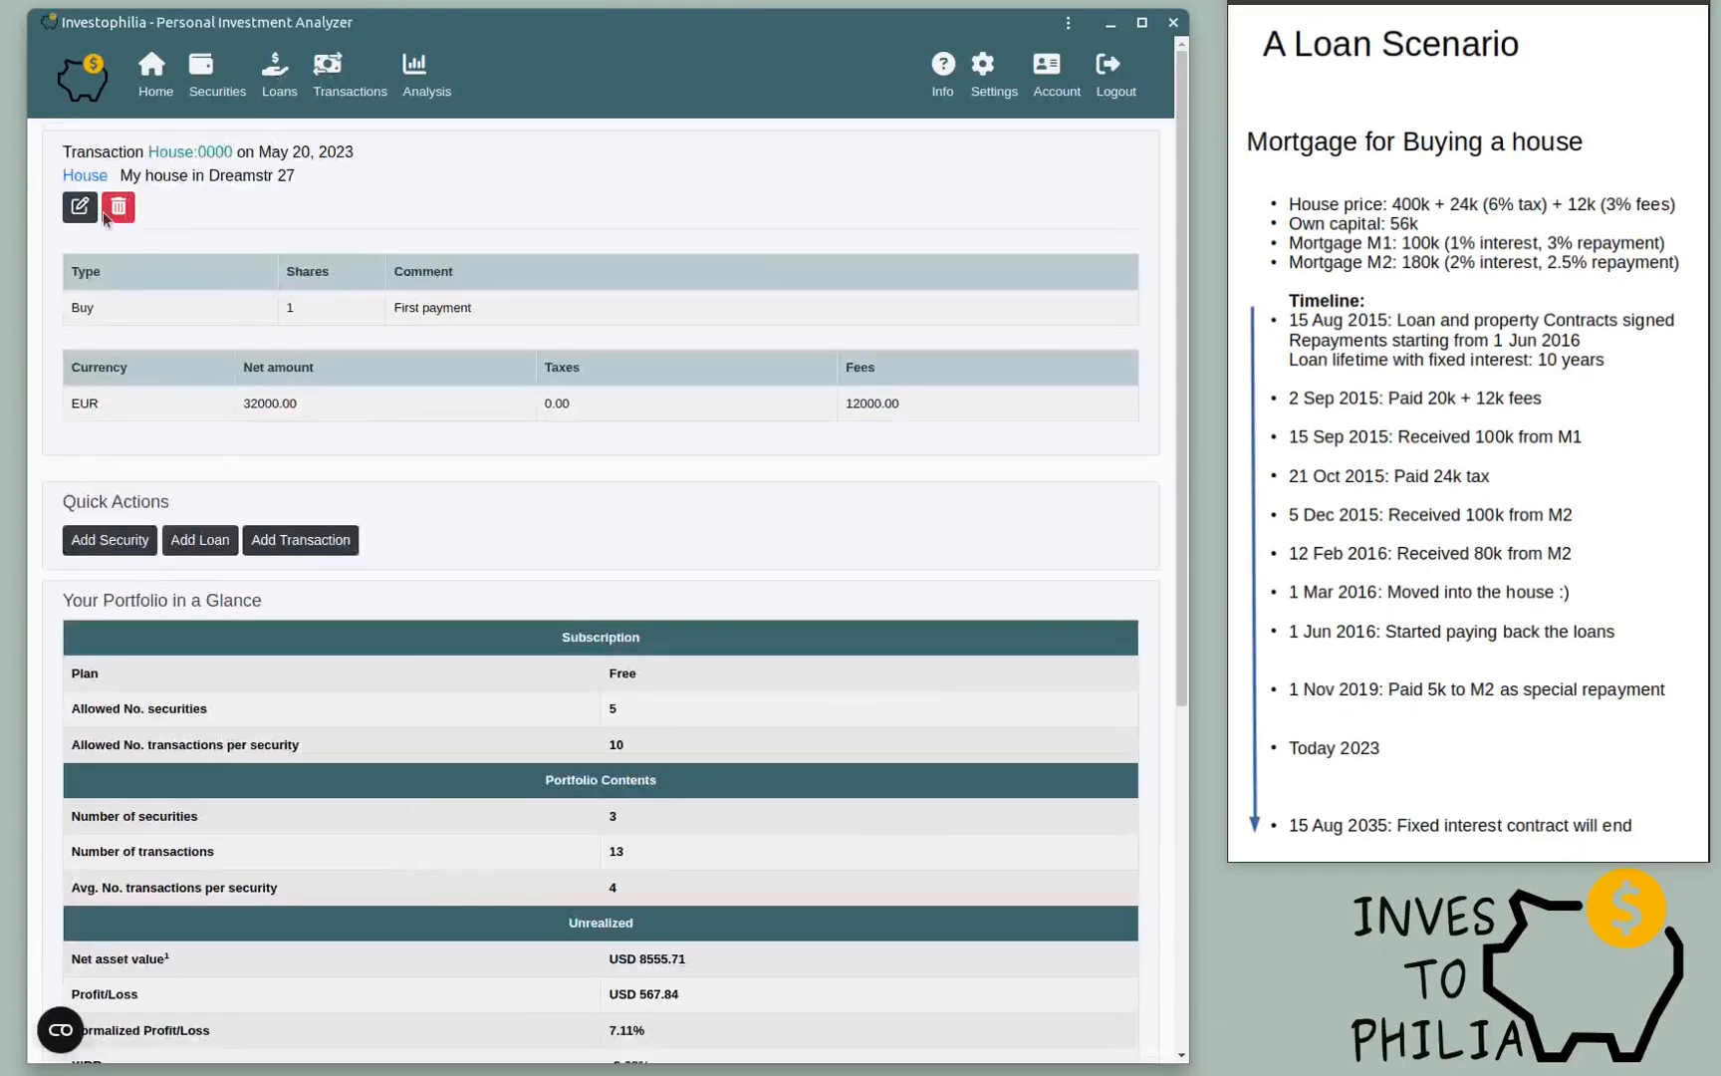
pyautogui.click(81, 210)
pyautogui.click(685, 191)
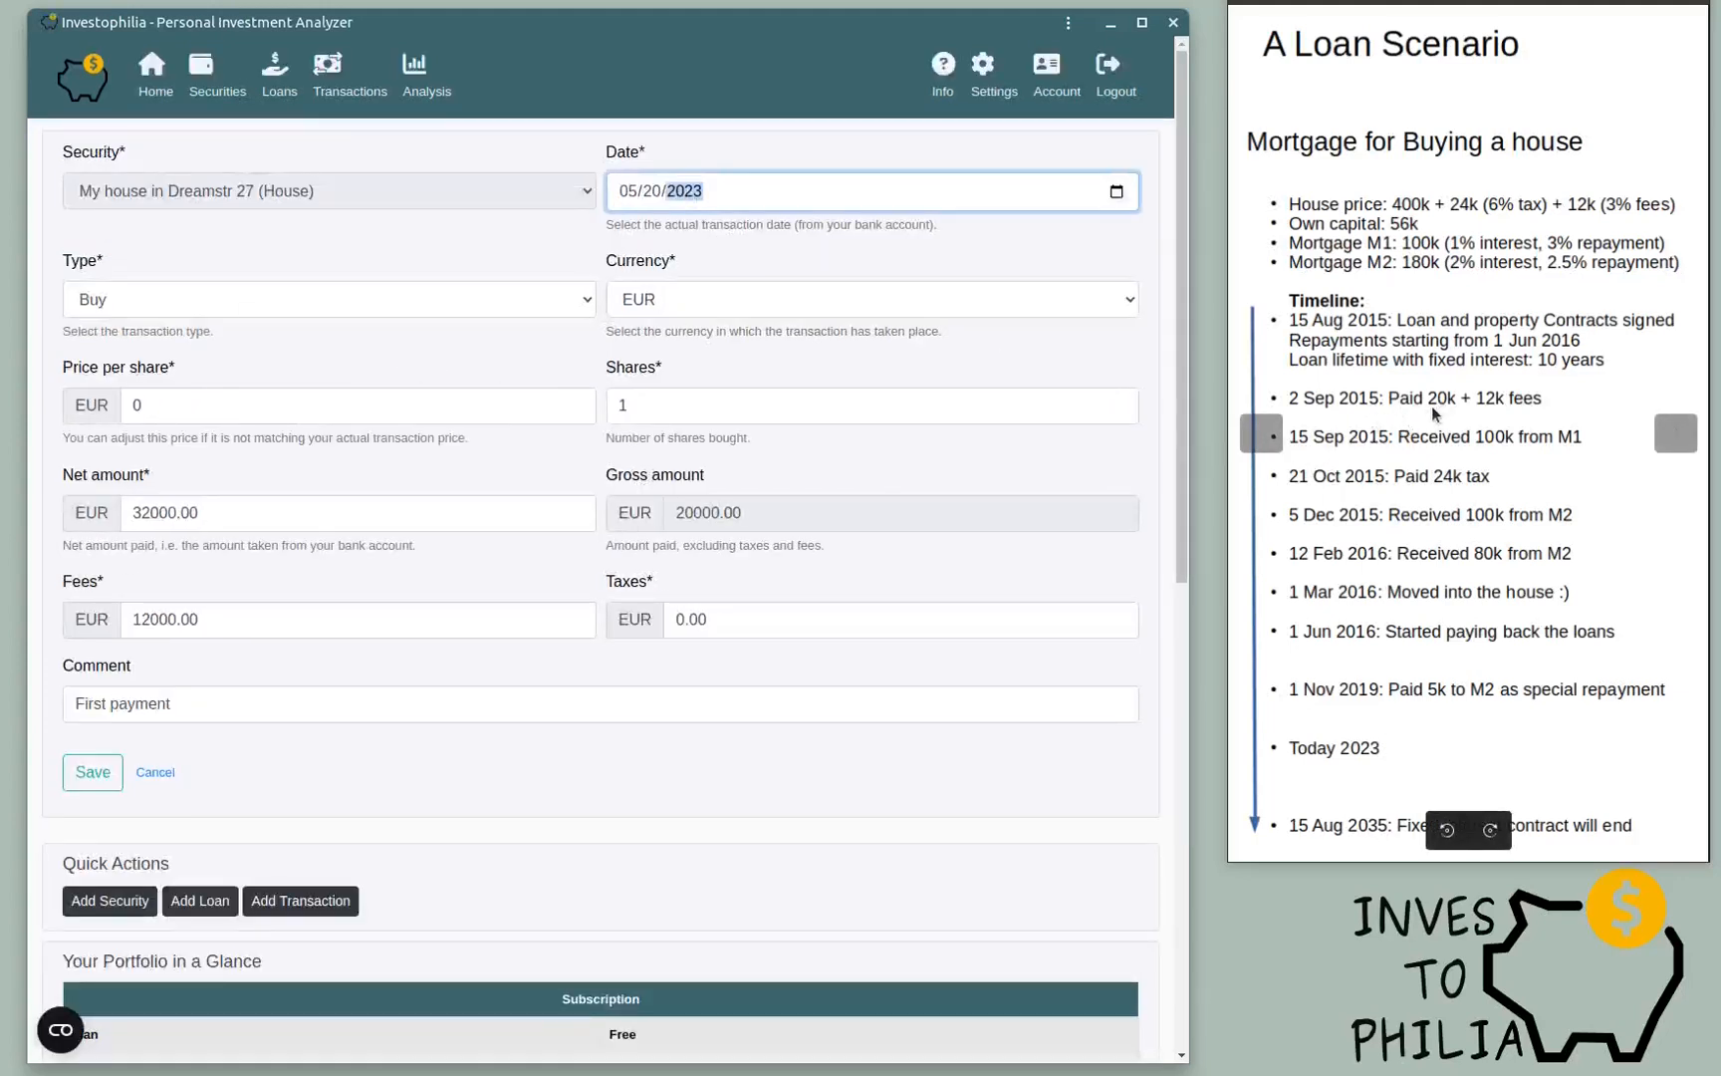
pyautogui.write('2015')
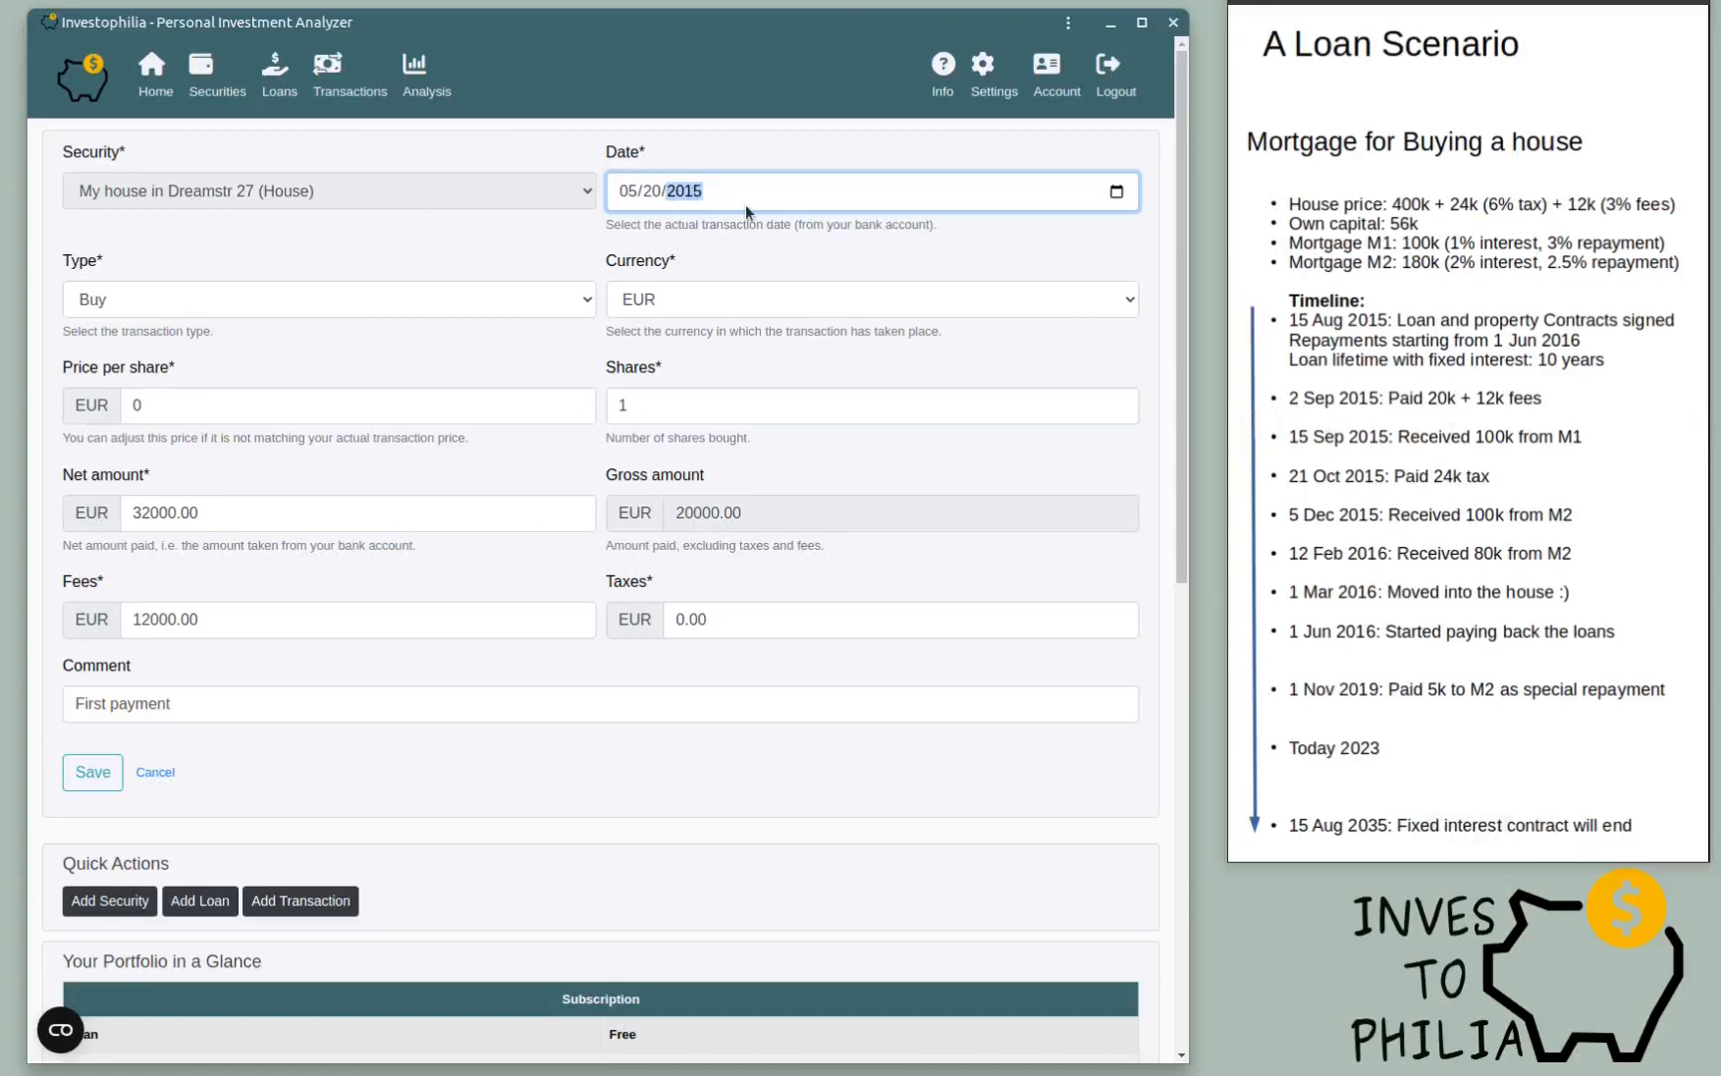
pyautogui.hotkey('shift', 'Tab')
pyautogui.hotkey('shift', 'Tab')
pyautogui.write('09/02')
pyautogui.click(83, 772)
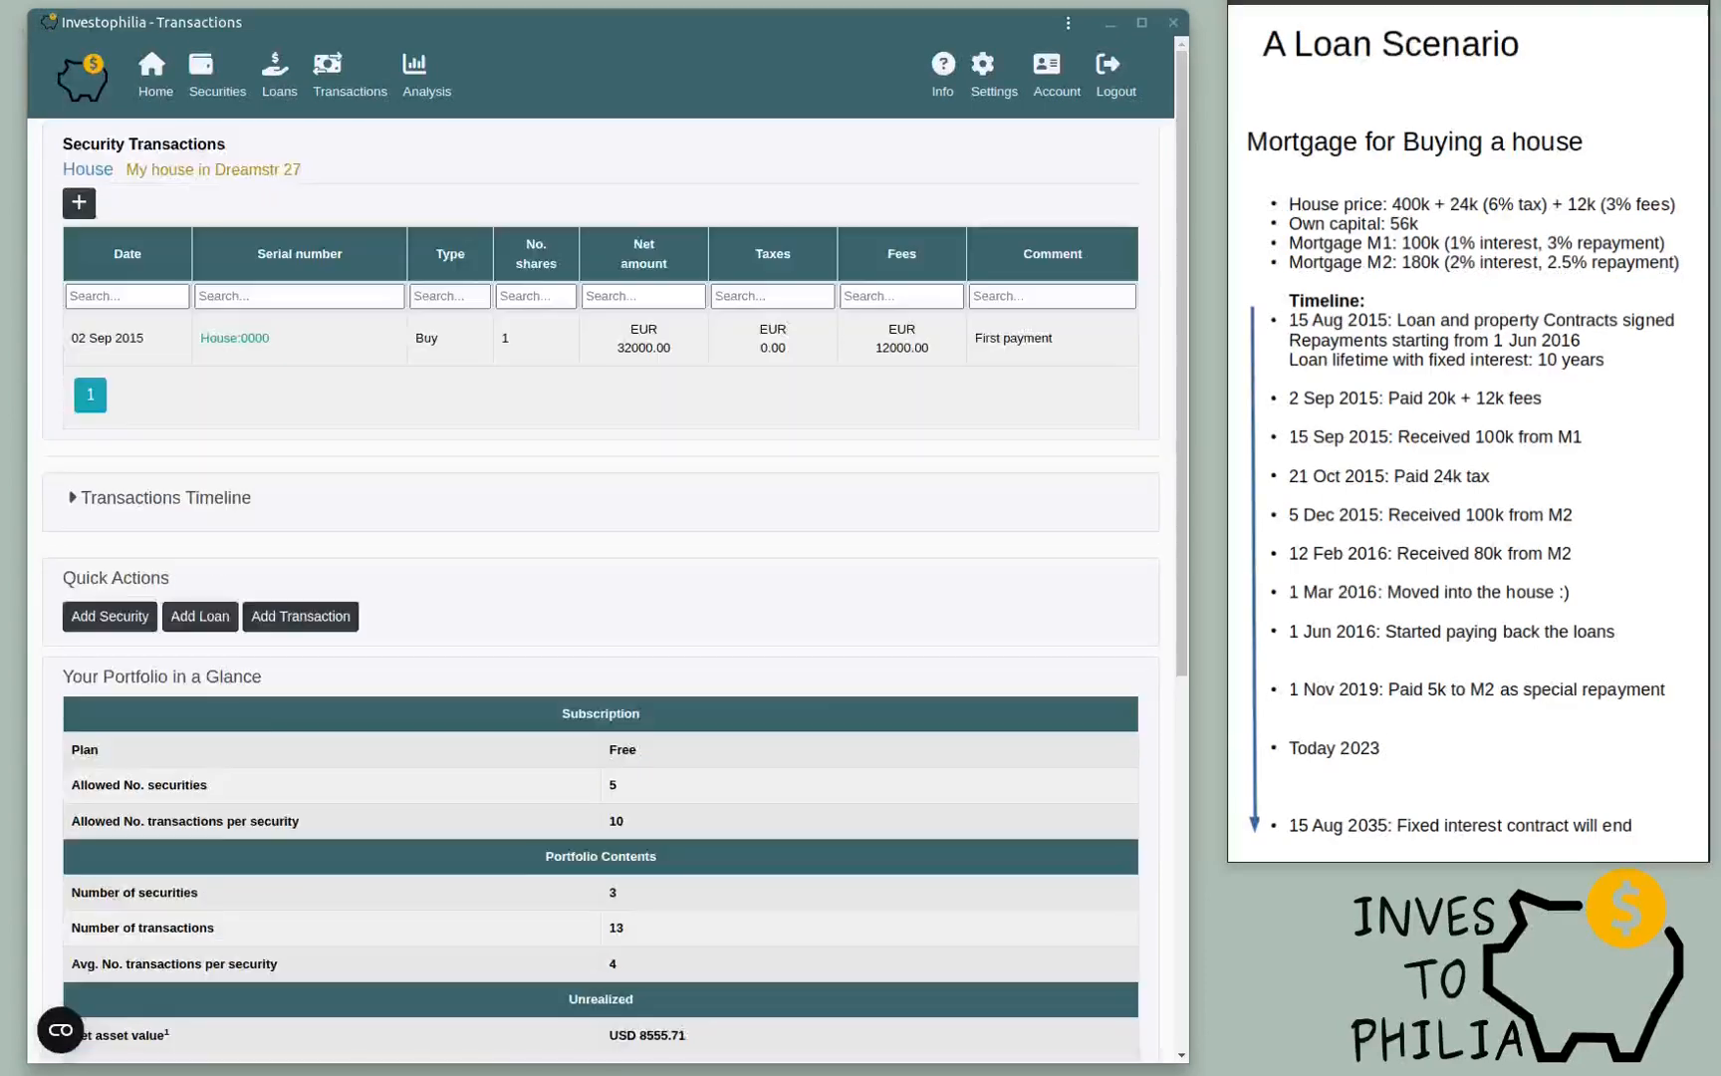
# Step: Start another transaction for My house in Dreamstr 27 (House) dated 10/21/2015
pyautogui.click(78, 202)
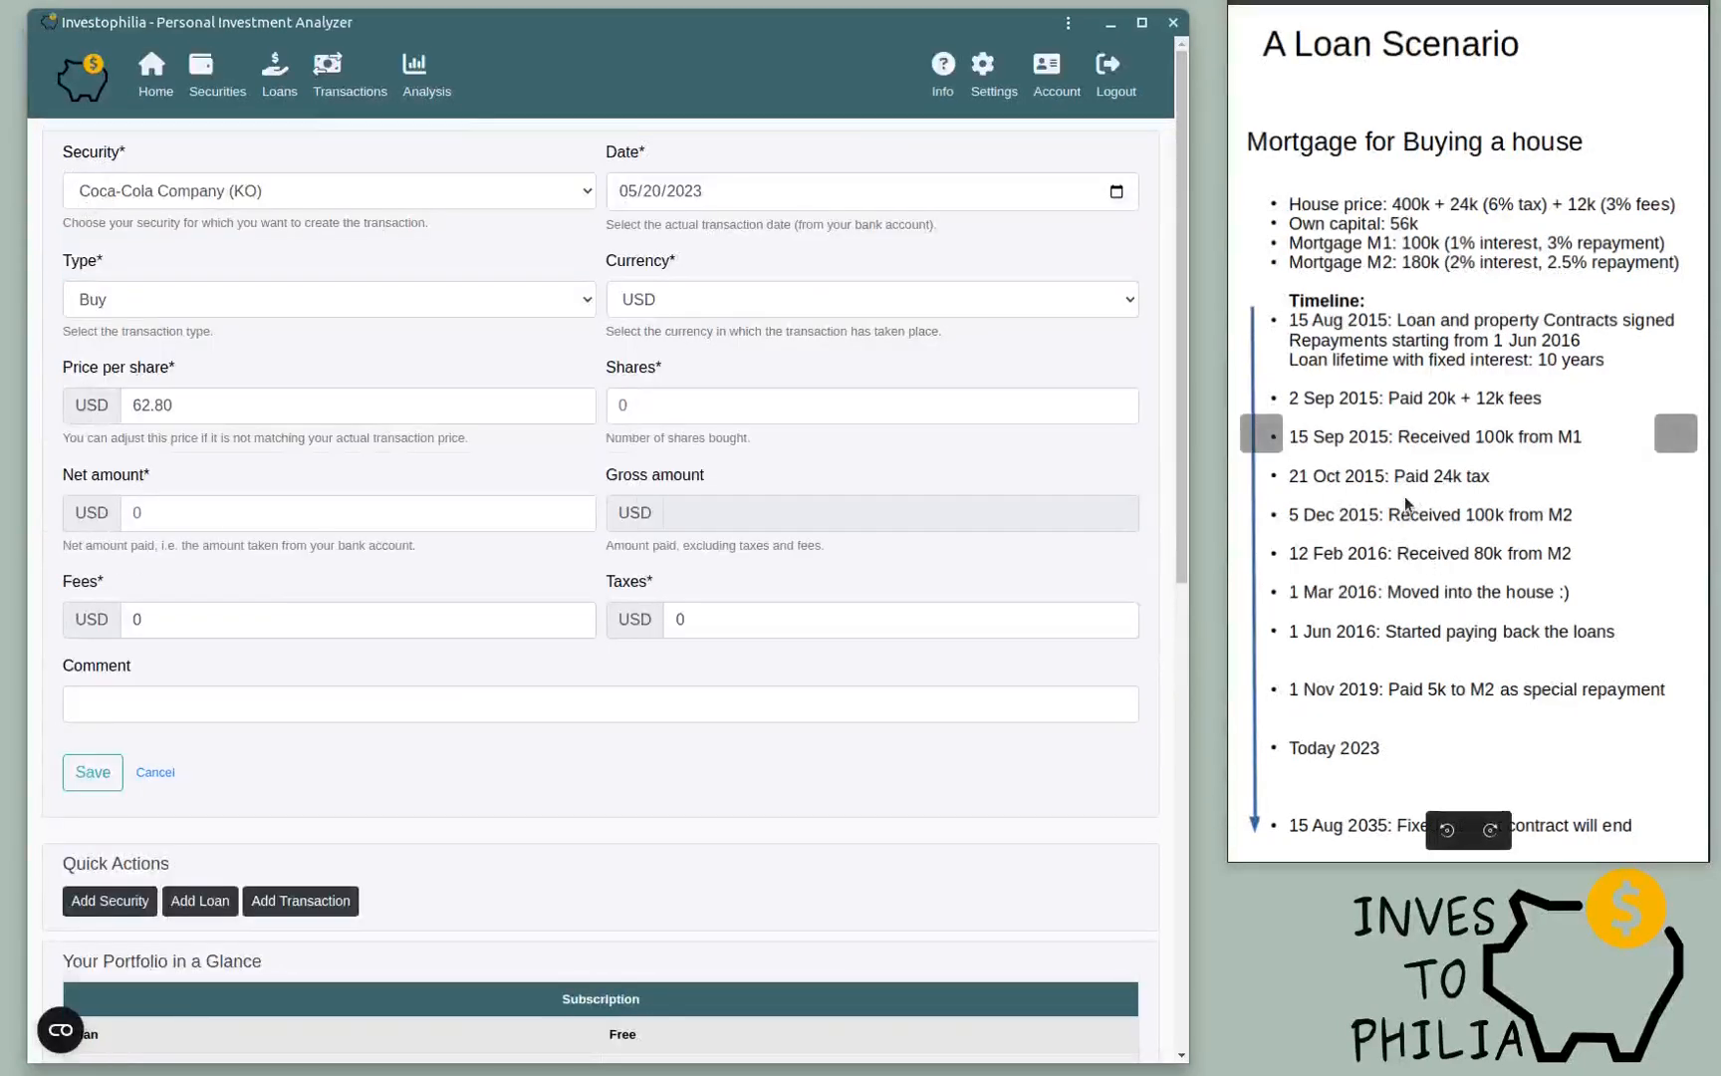
pyautogui.click(351, 187)
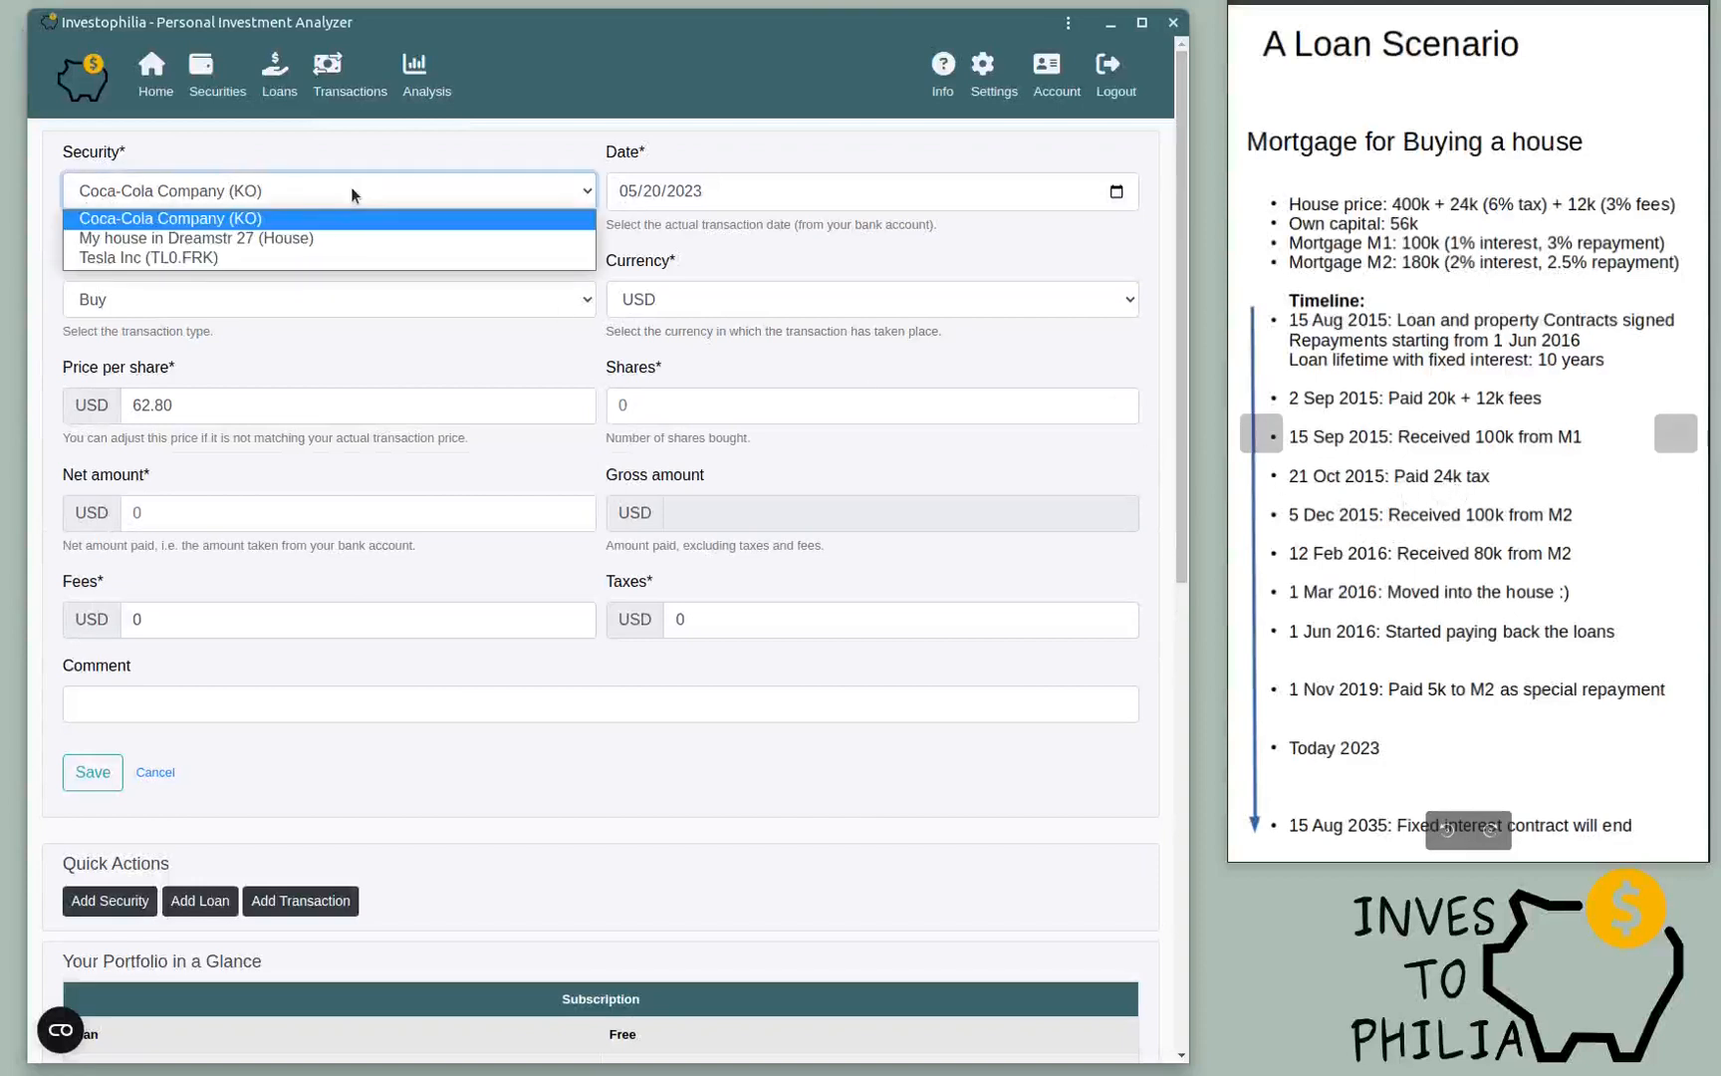
pyautogui.click(204, 235)
pyautogui.click(690, 193)
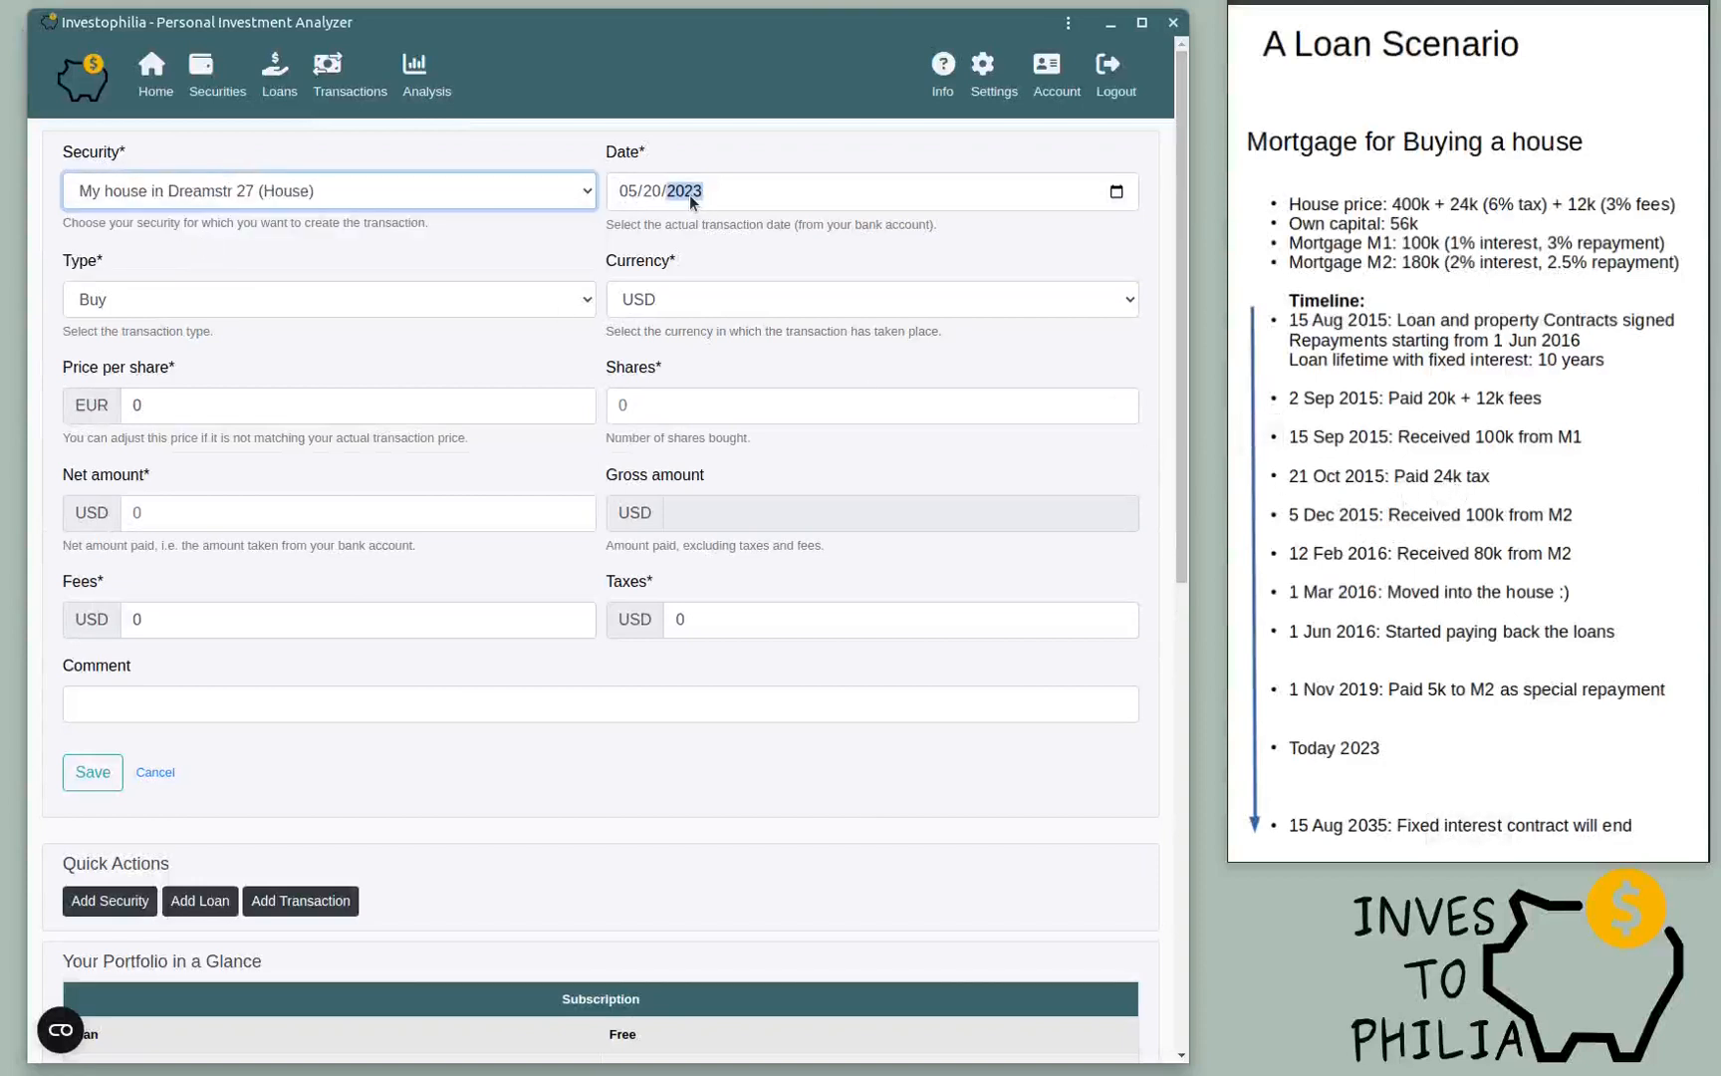
pyautogui.write('2015')
pyautogui.click(636, 193)
pyautogui.write('10/')
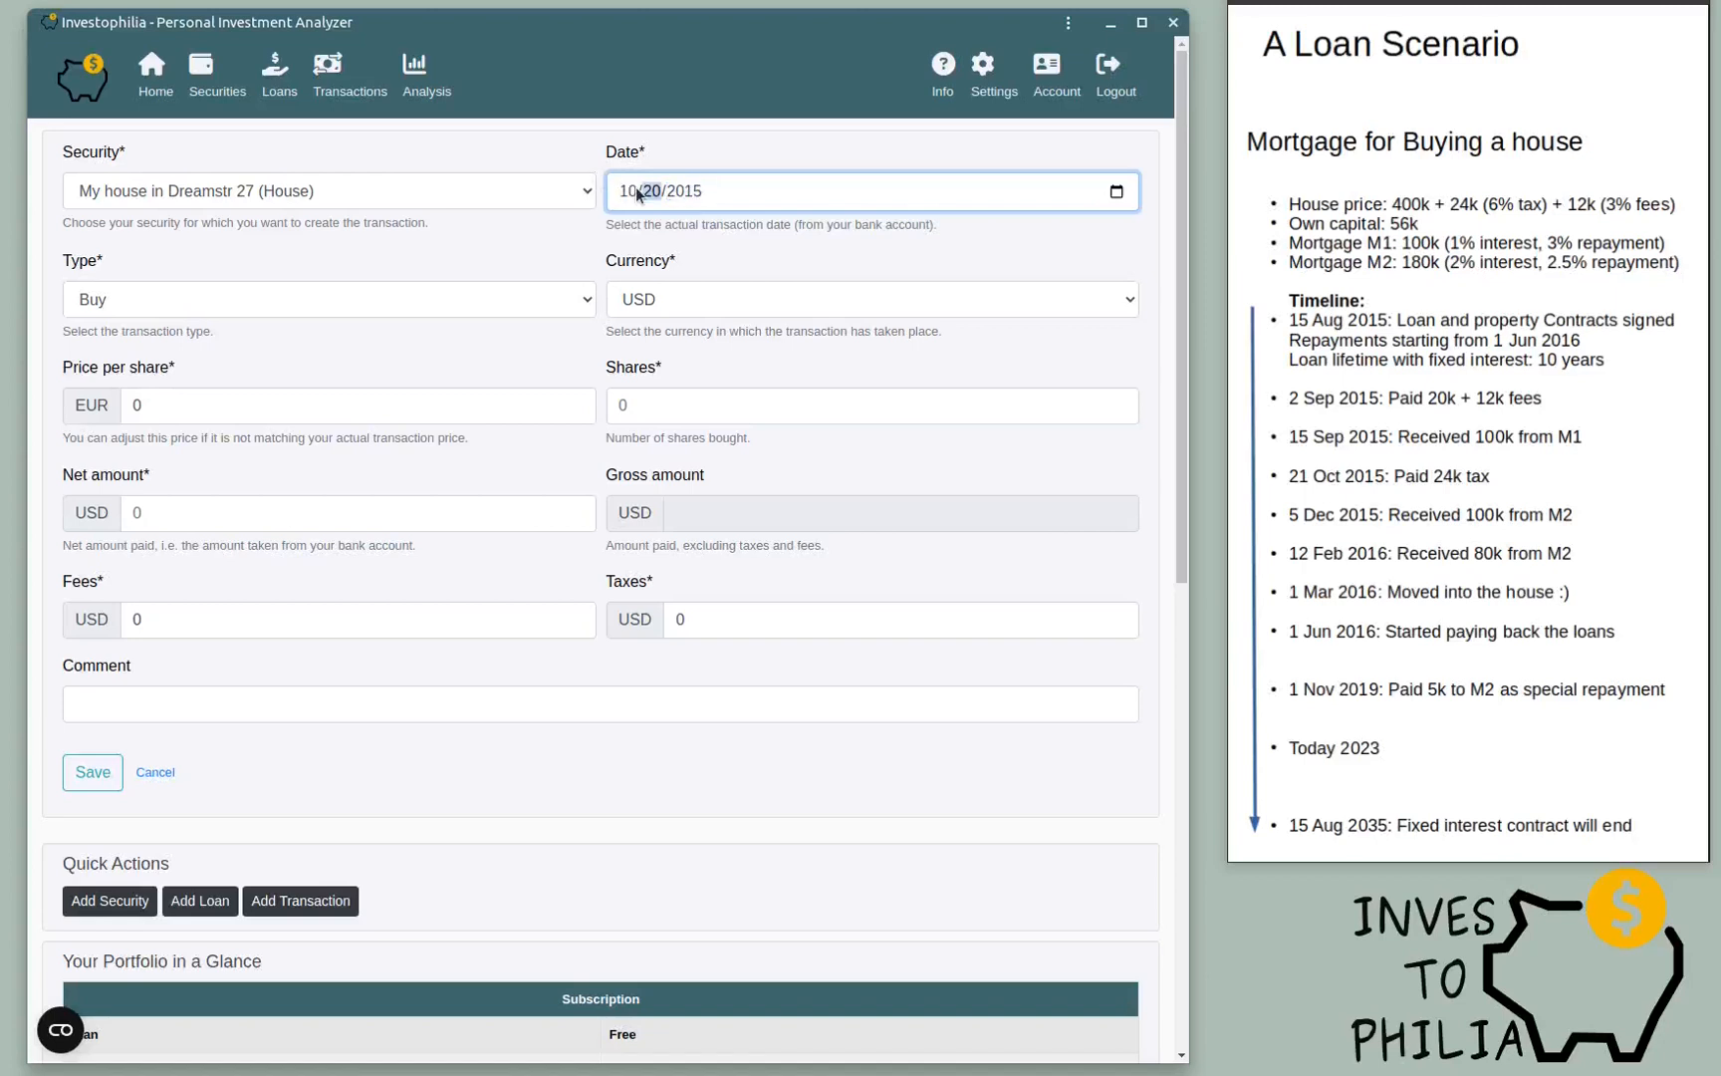
pyautogui.write('21')
# Step: Make the transaction a Fees type in EUR with a price per share of 400000 and a net amount of 24000
pyautogui.click(669, 308)
pyautogui.click(631, 325)
pyautogui.click(270, 417)
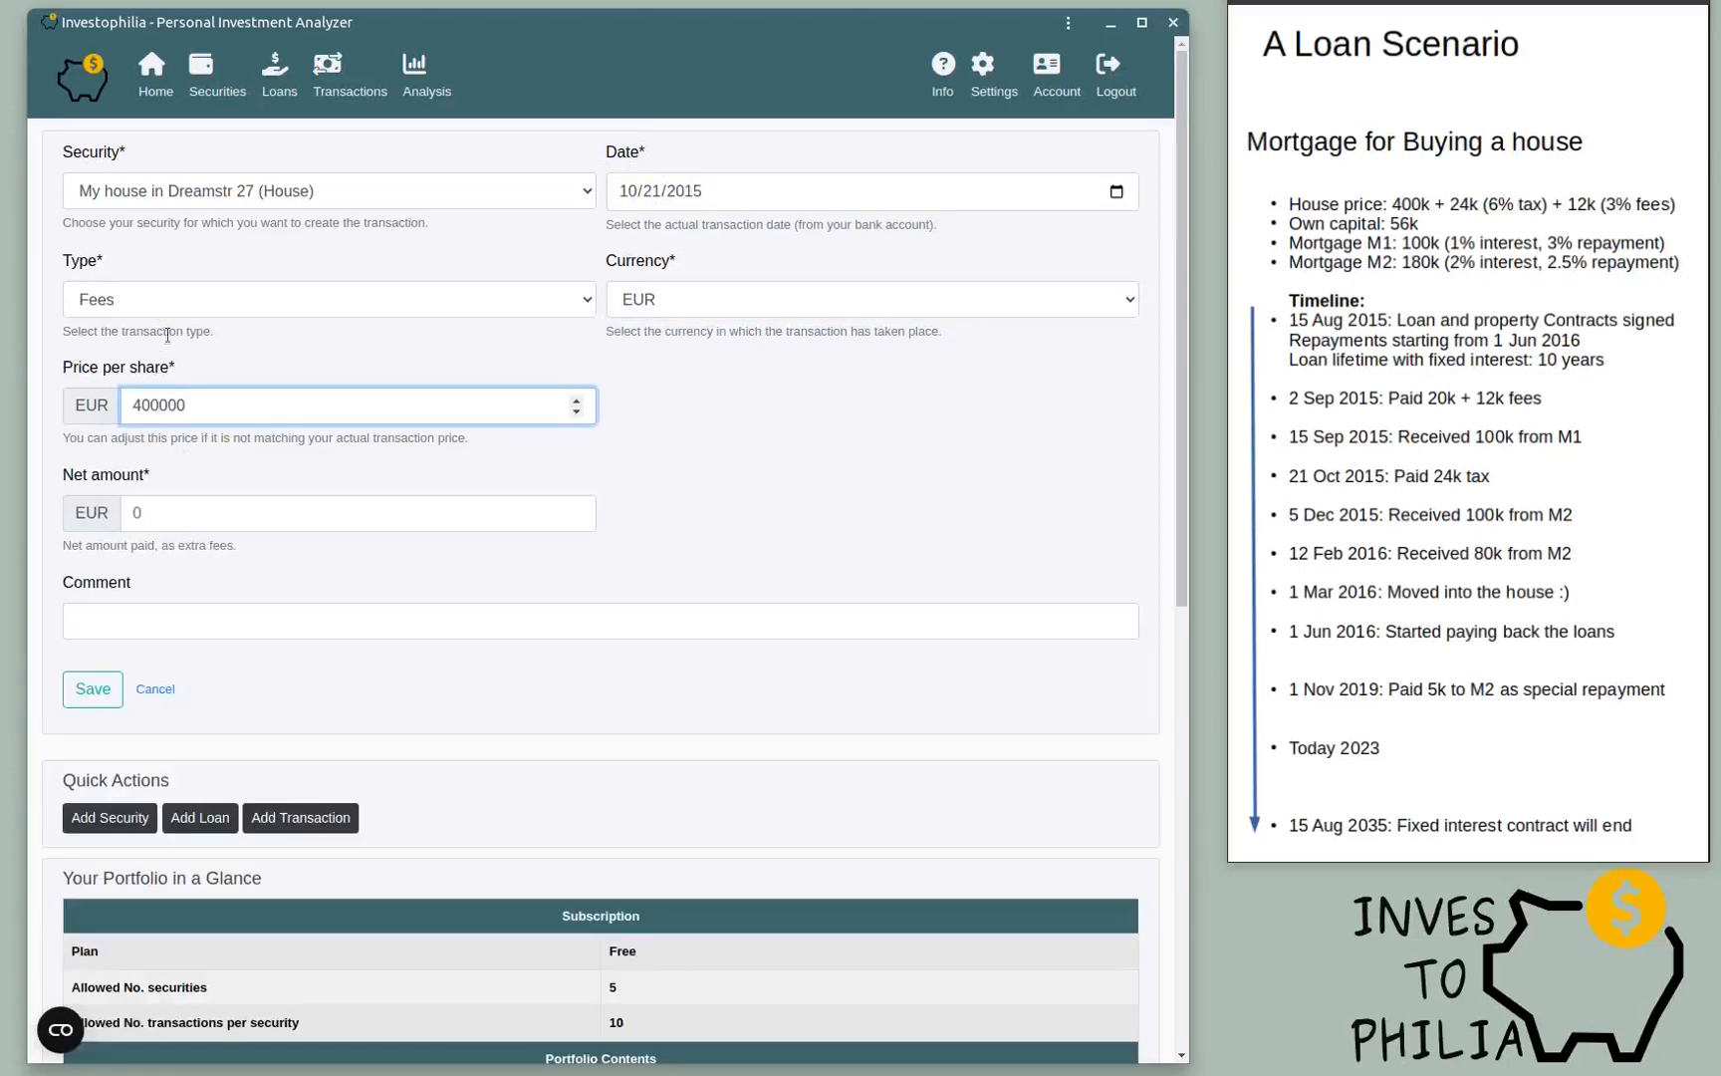
pyautogui.click(156, 516)
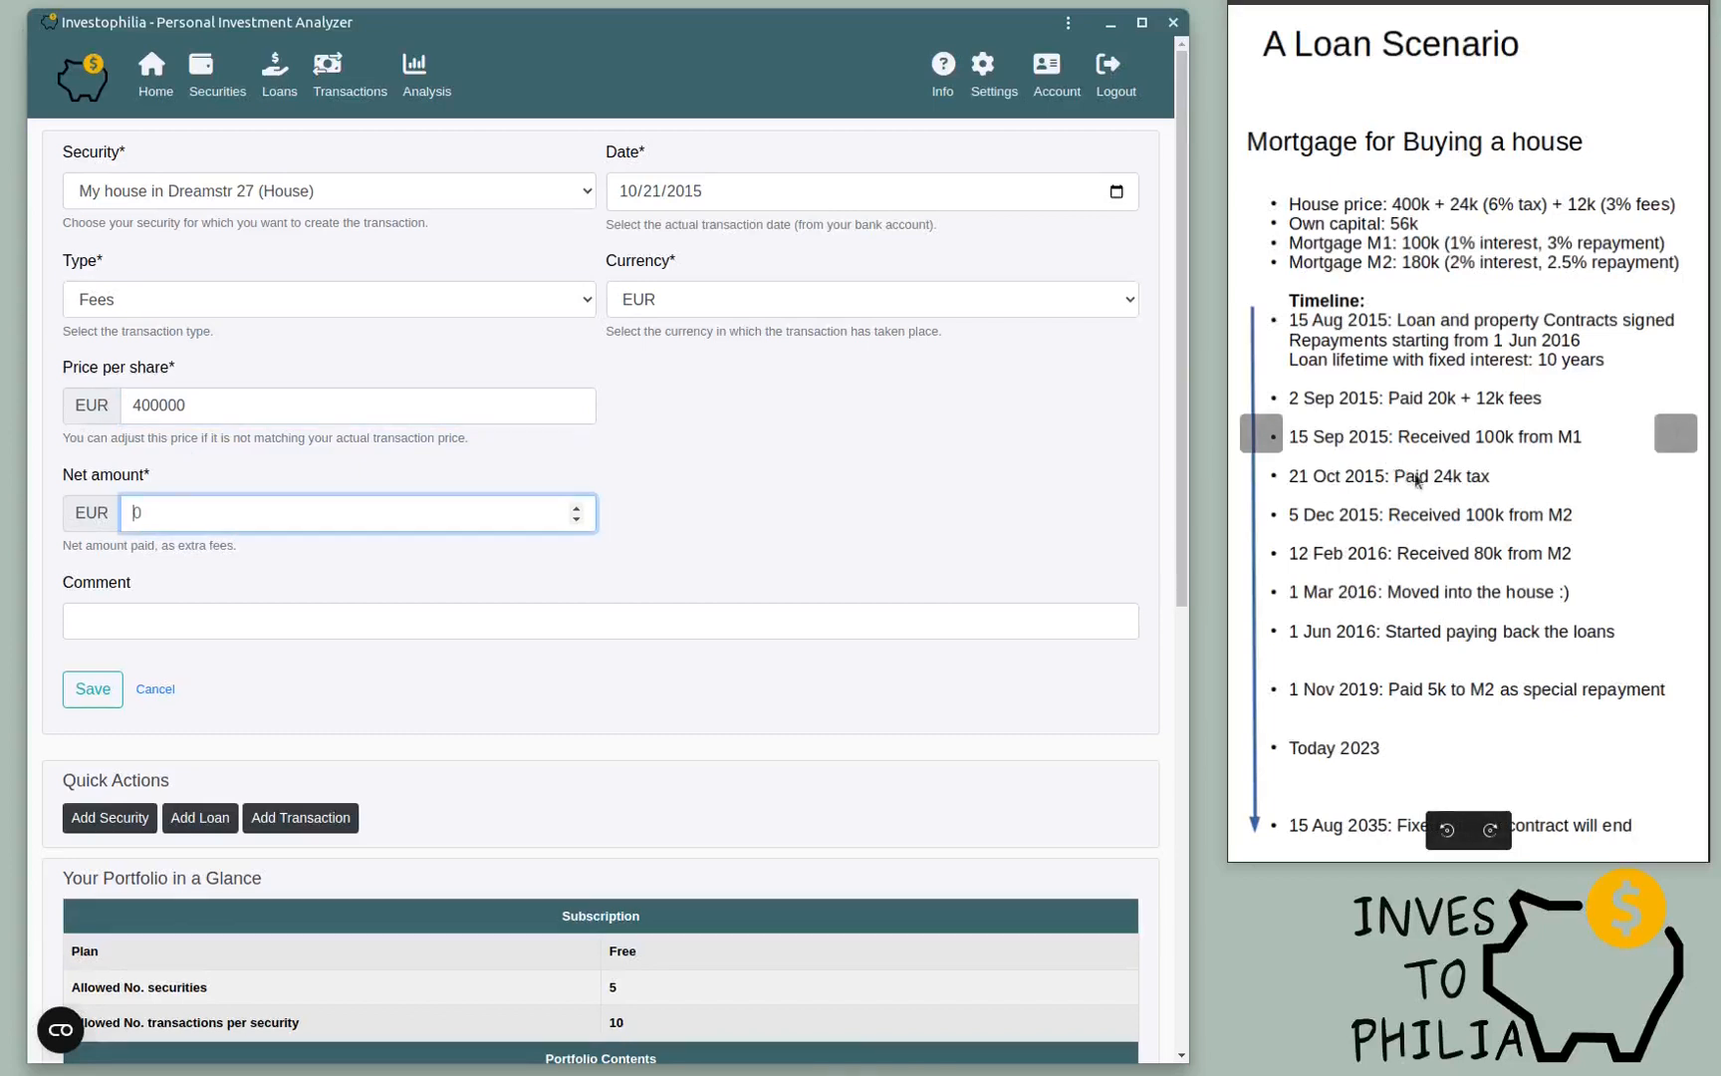
pyautogui.press('Delete')
pyautogui.write('2')
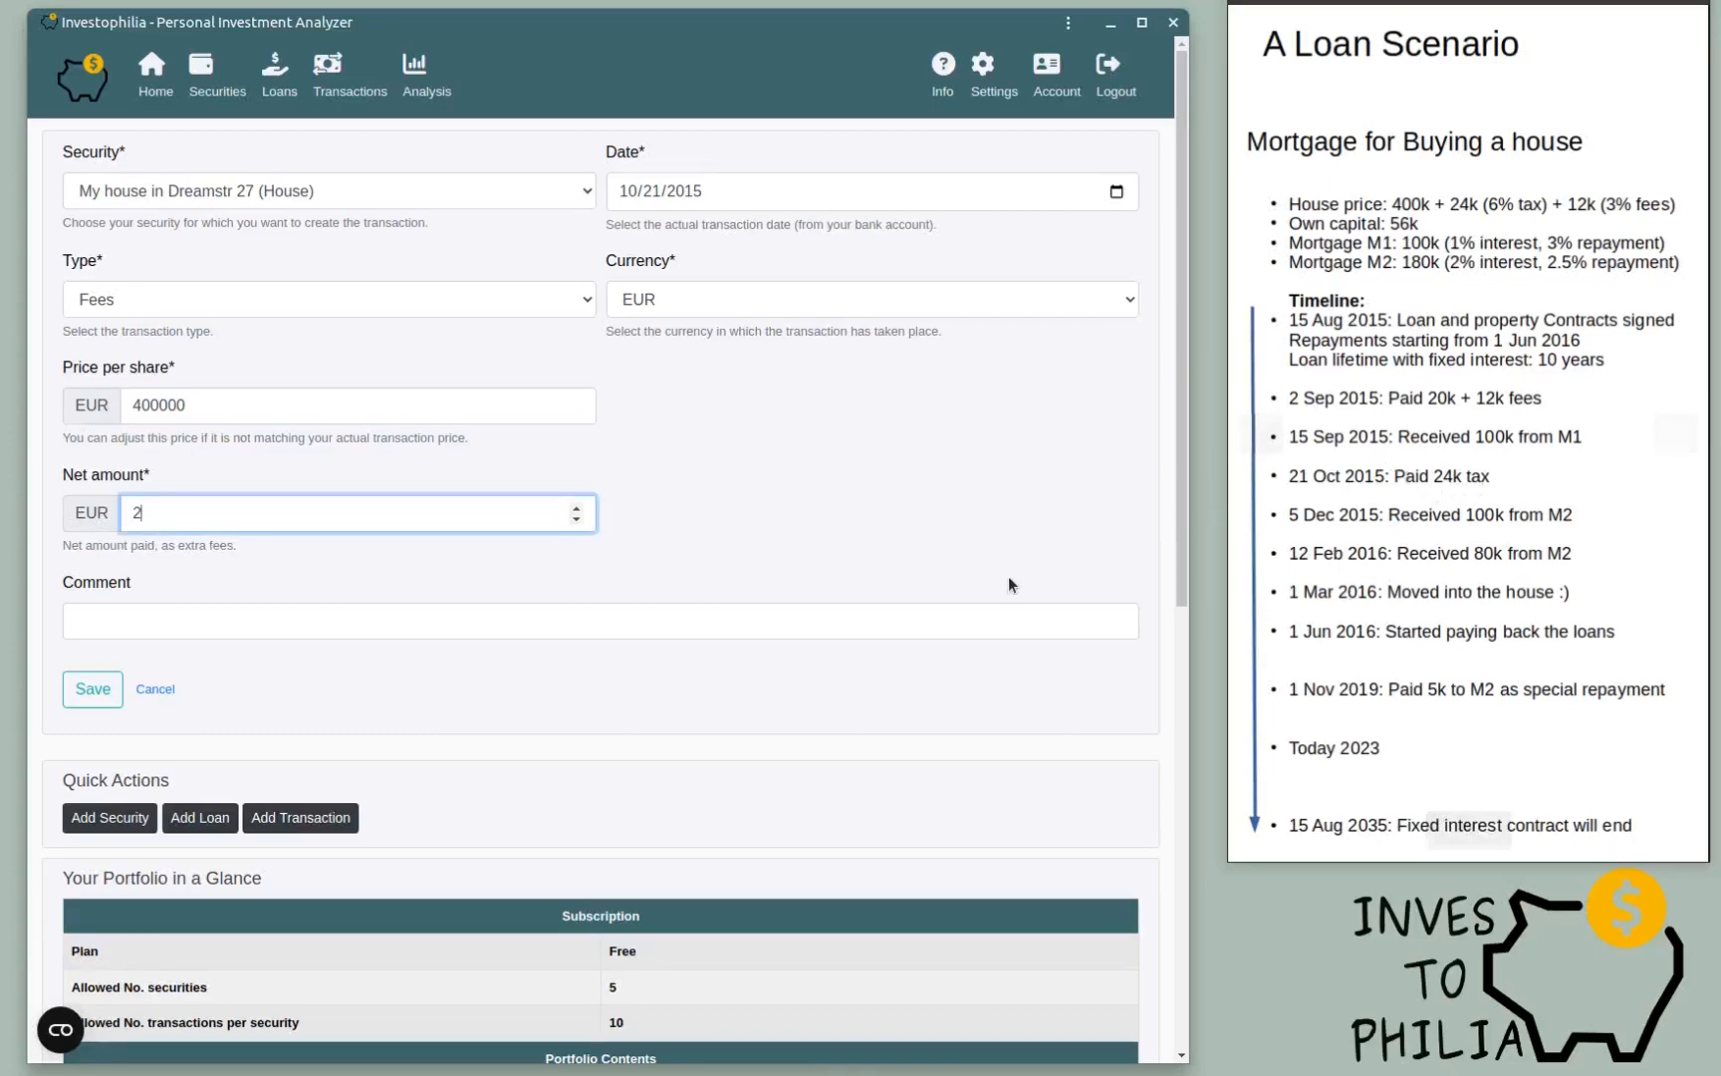
pyautogui.write('4000')
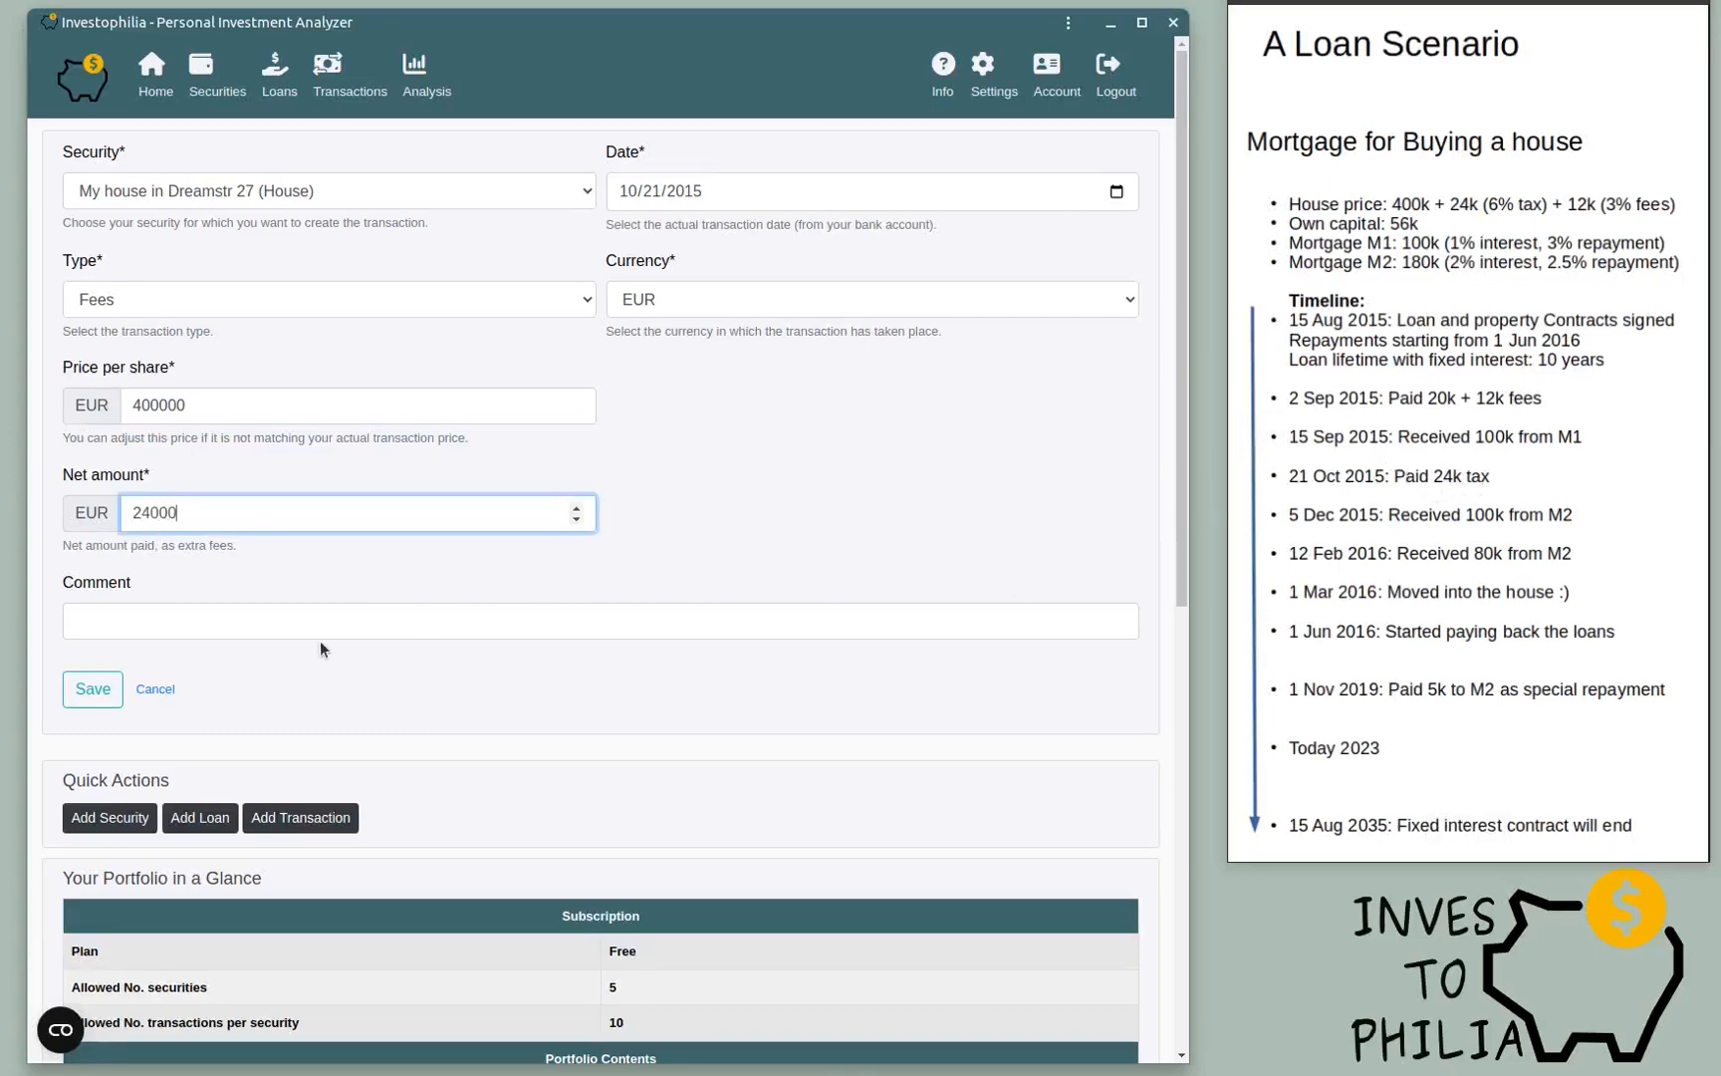
# Step: Add the comment "Tax" to the fees transaction and save it
pyautogui.click(278, 610)
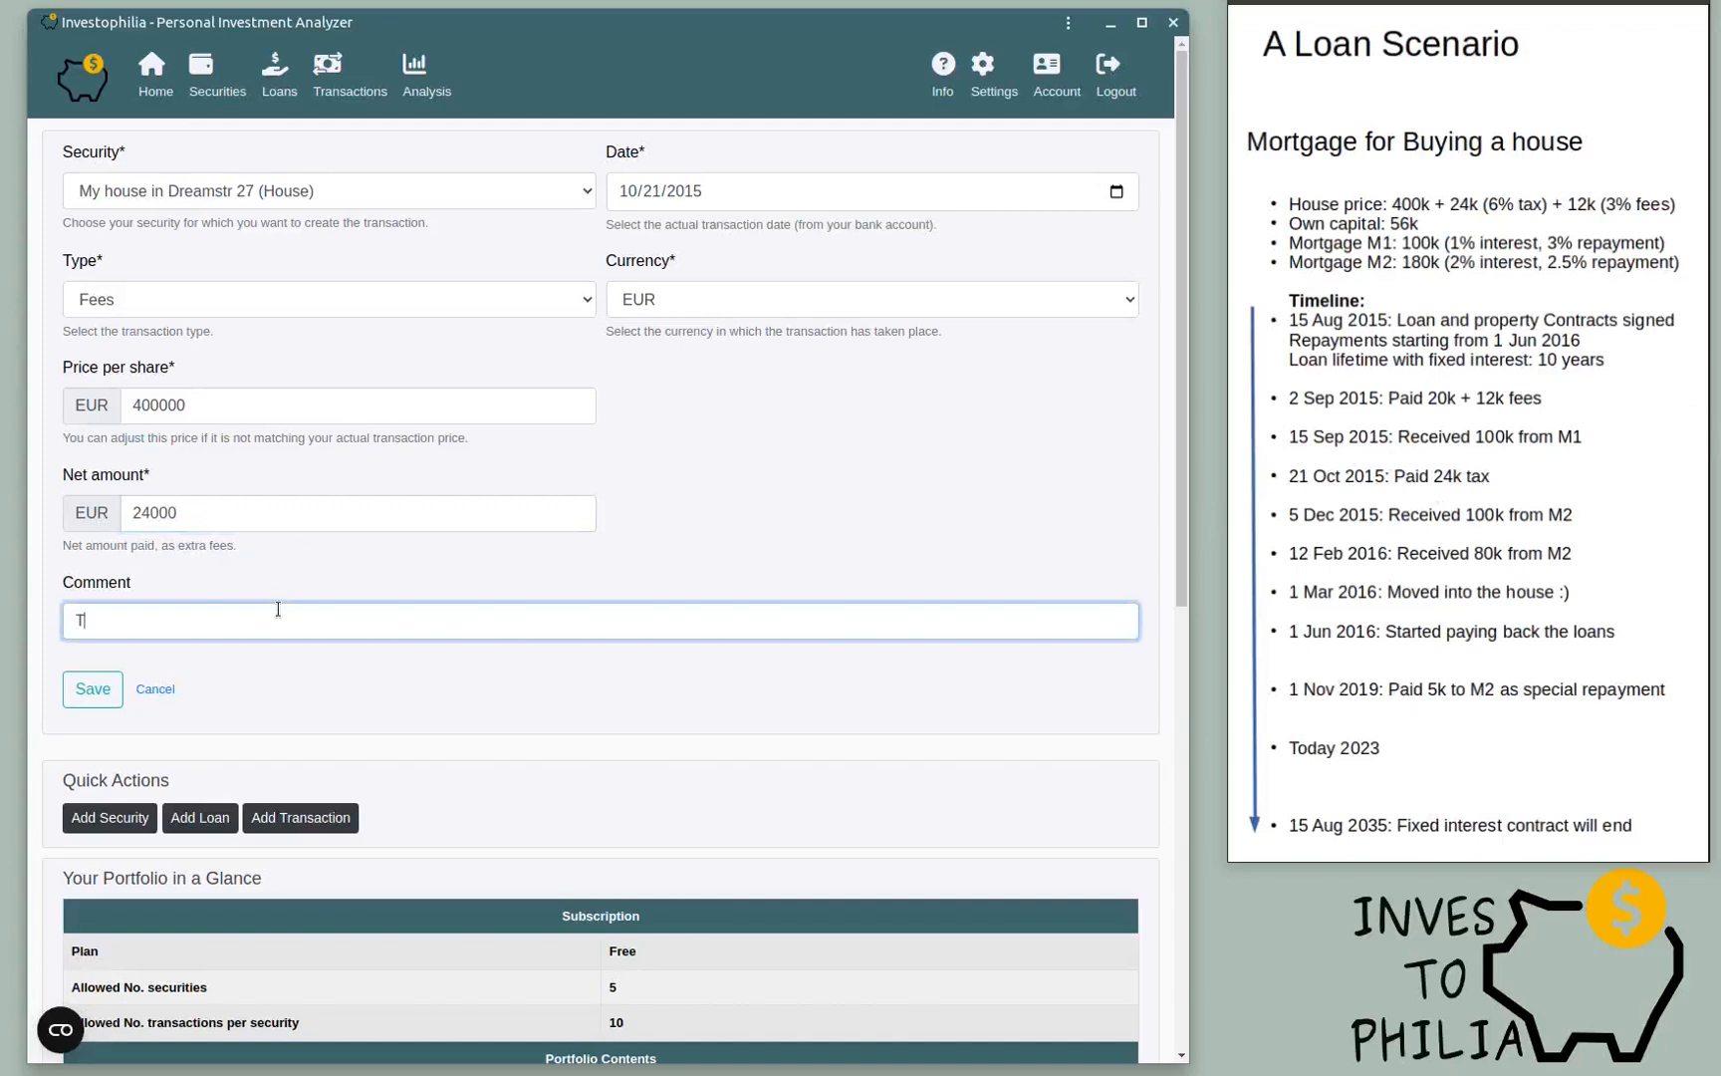
pyautogui.write('Taz')
pyautogui.press('BackSpace')
pyautogui.write('x')
pyautogui.click(92, 688)
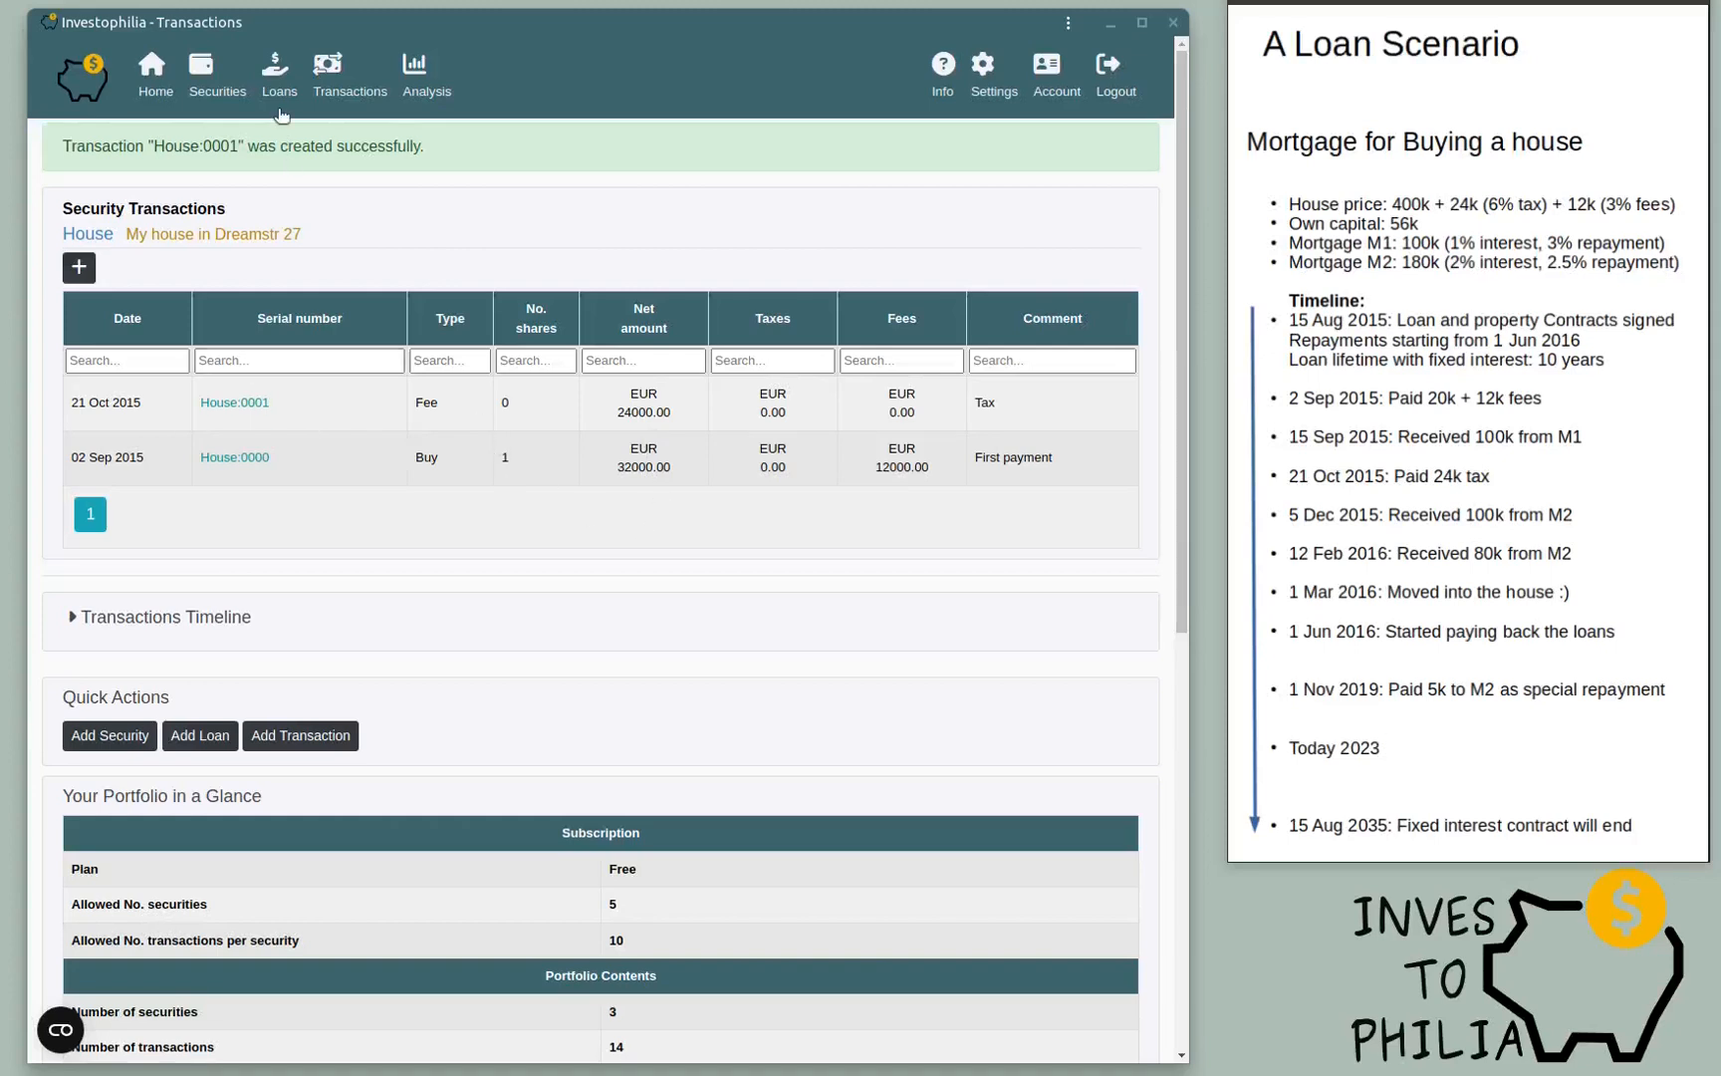
# Step: Open the House security's details and review its unrealized values and price entries
pyautogui.click(207, 75)
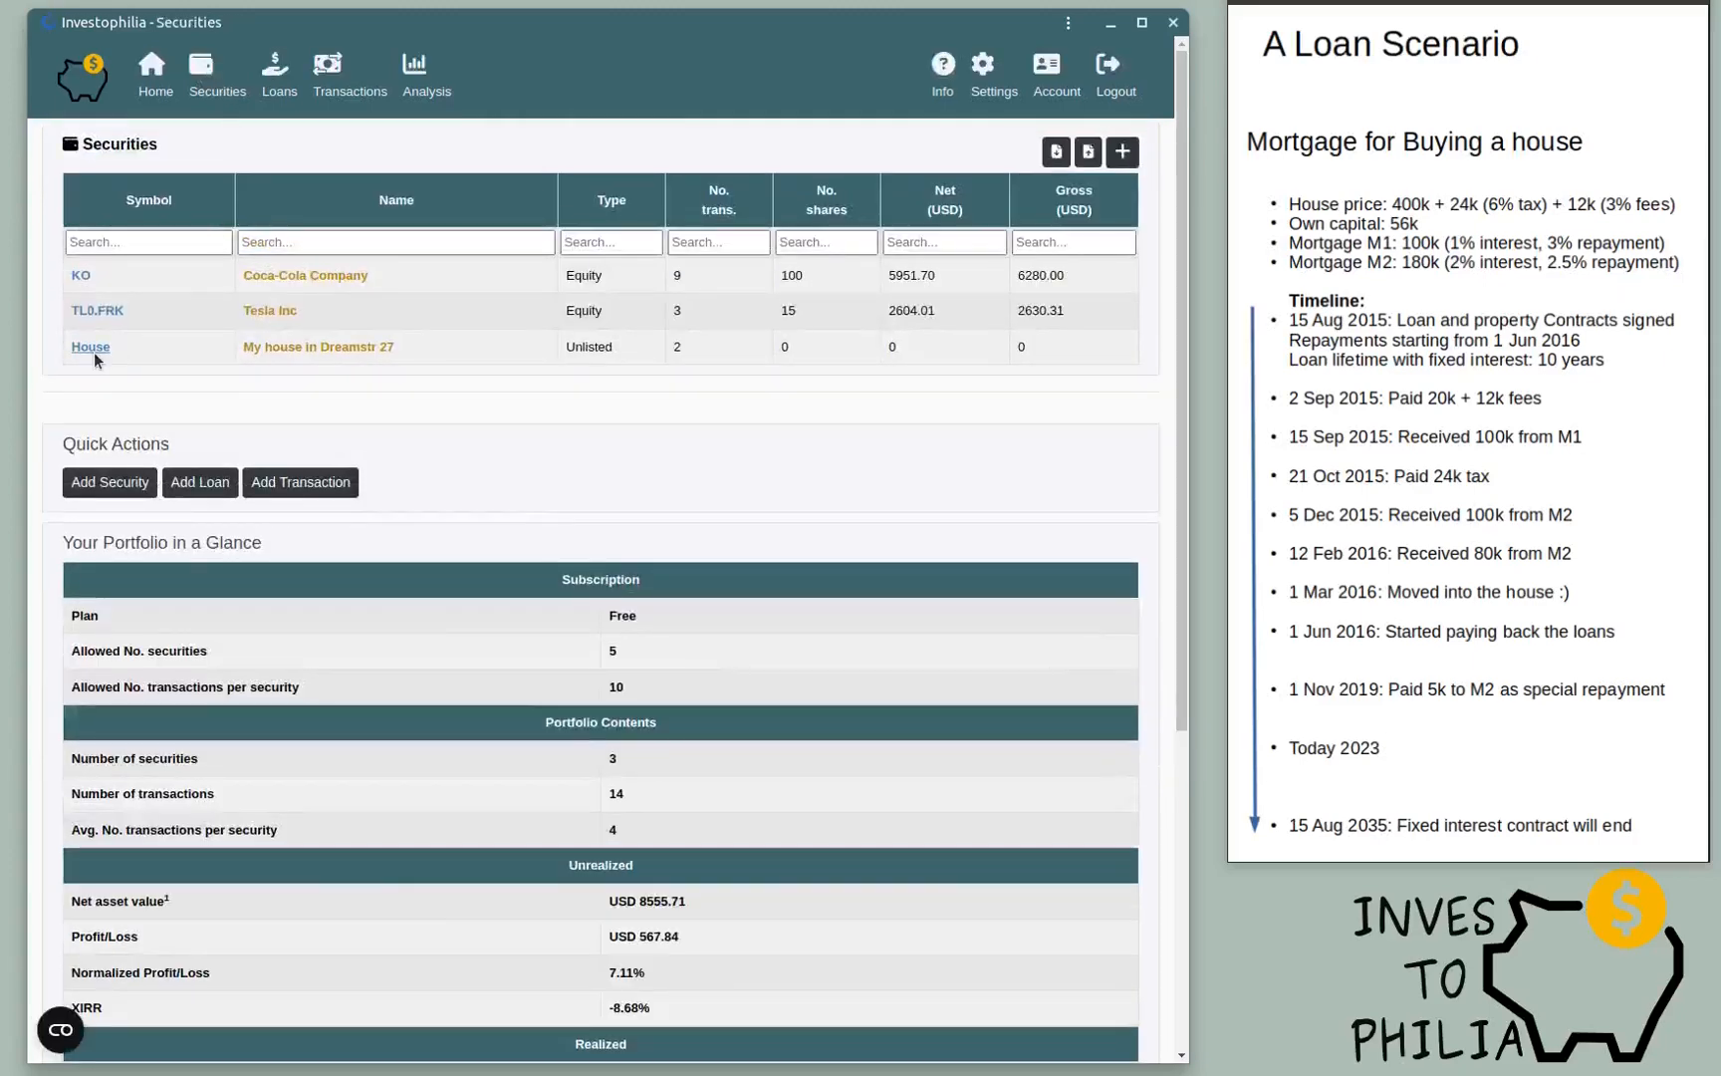
pyautogui.click(91, 346)
pyautogui.scroll(-3, 628, 526)
pyautogui.scroll(1, 484, 467)
pyautogui.scroll(2, 484, 466)
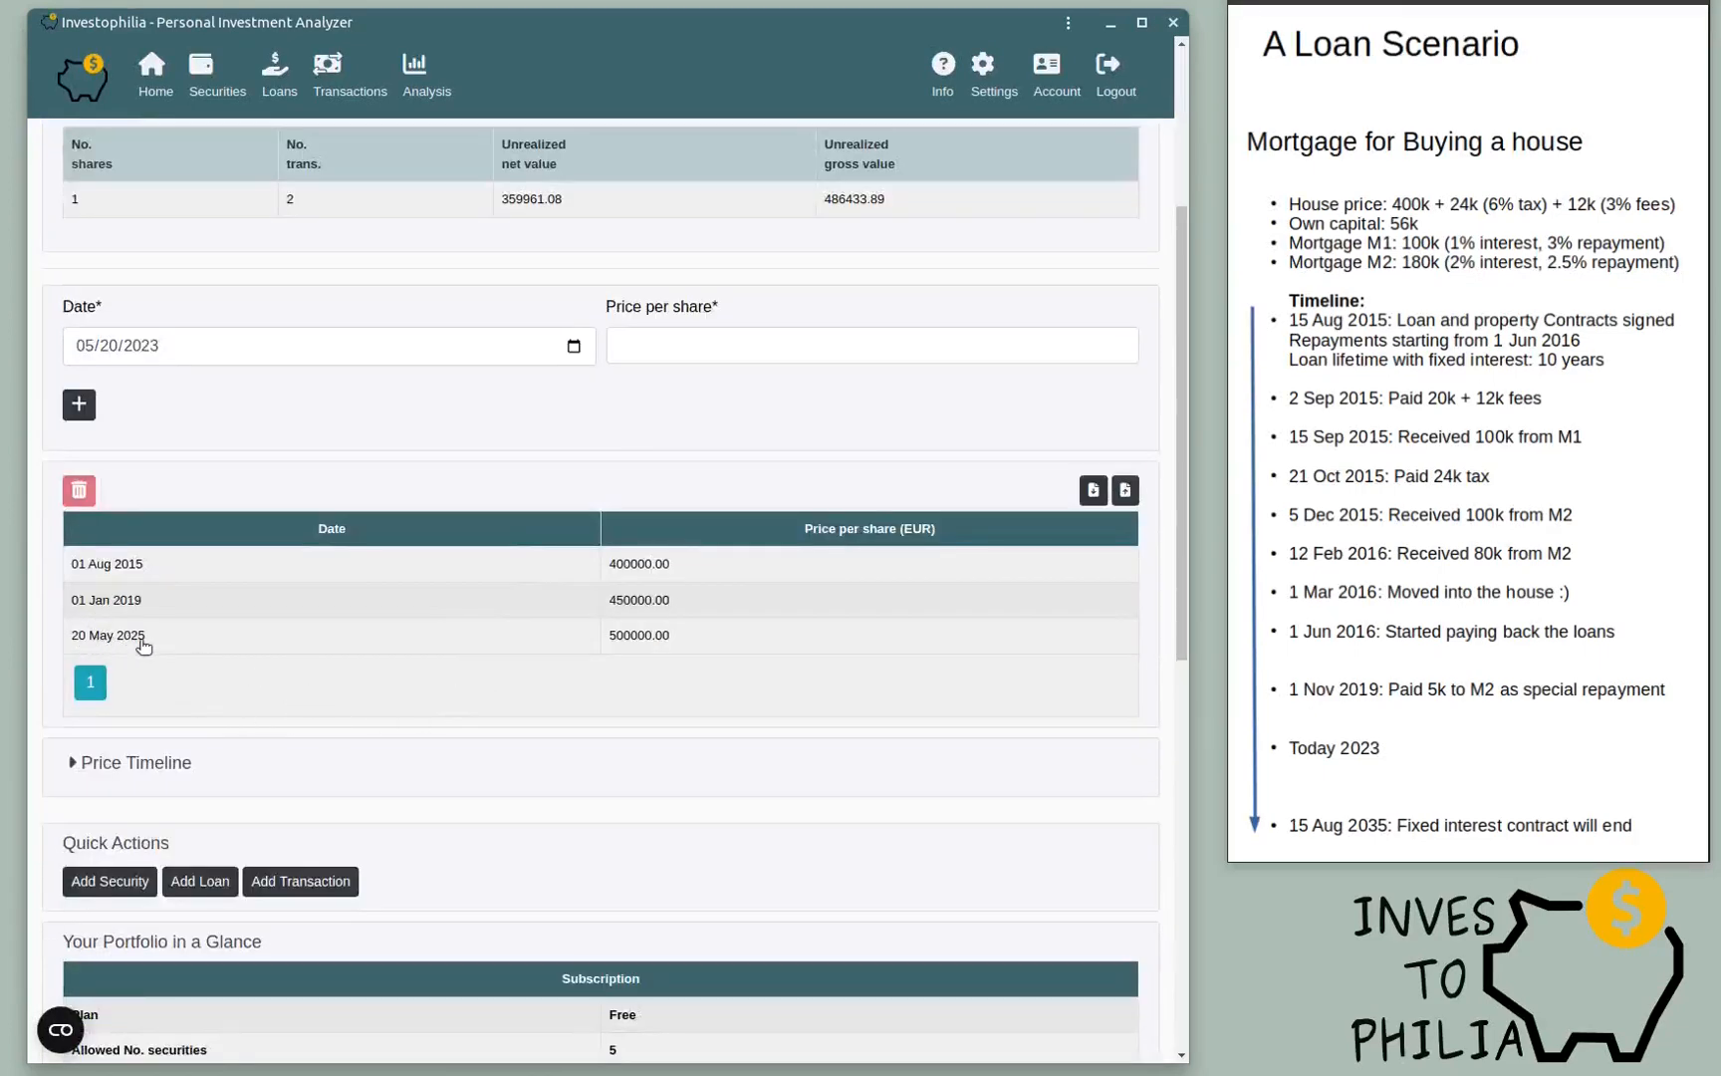
# Step: Expand the House price timeline and inspect the chart's price points against the price table and unrealized values
pyautogui.click(118, 783)
pyautogui.scroll(-3, 604, 536)
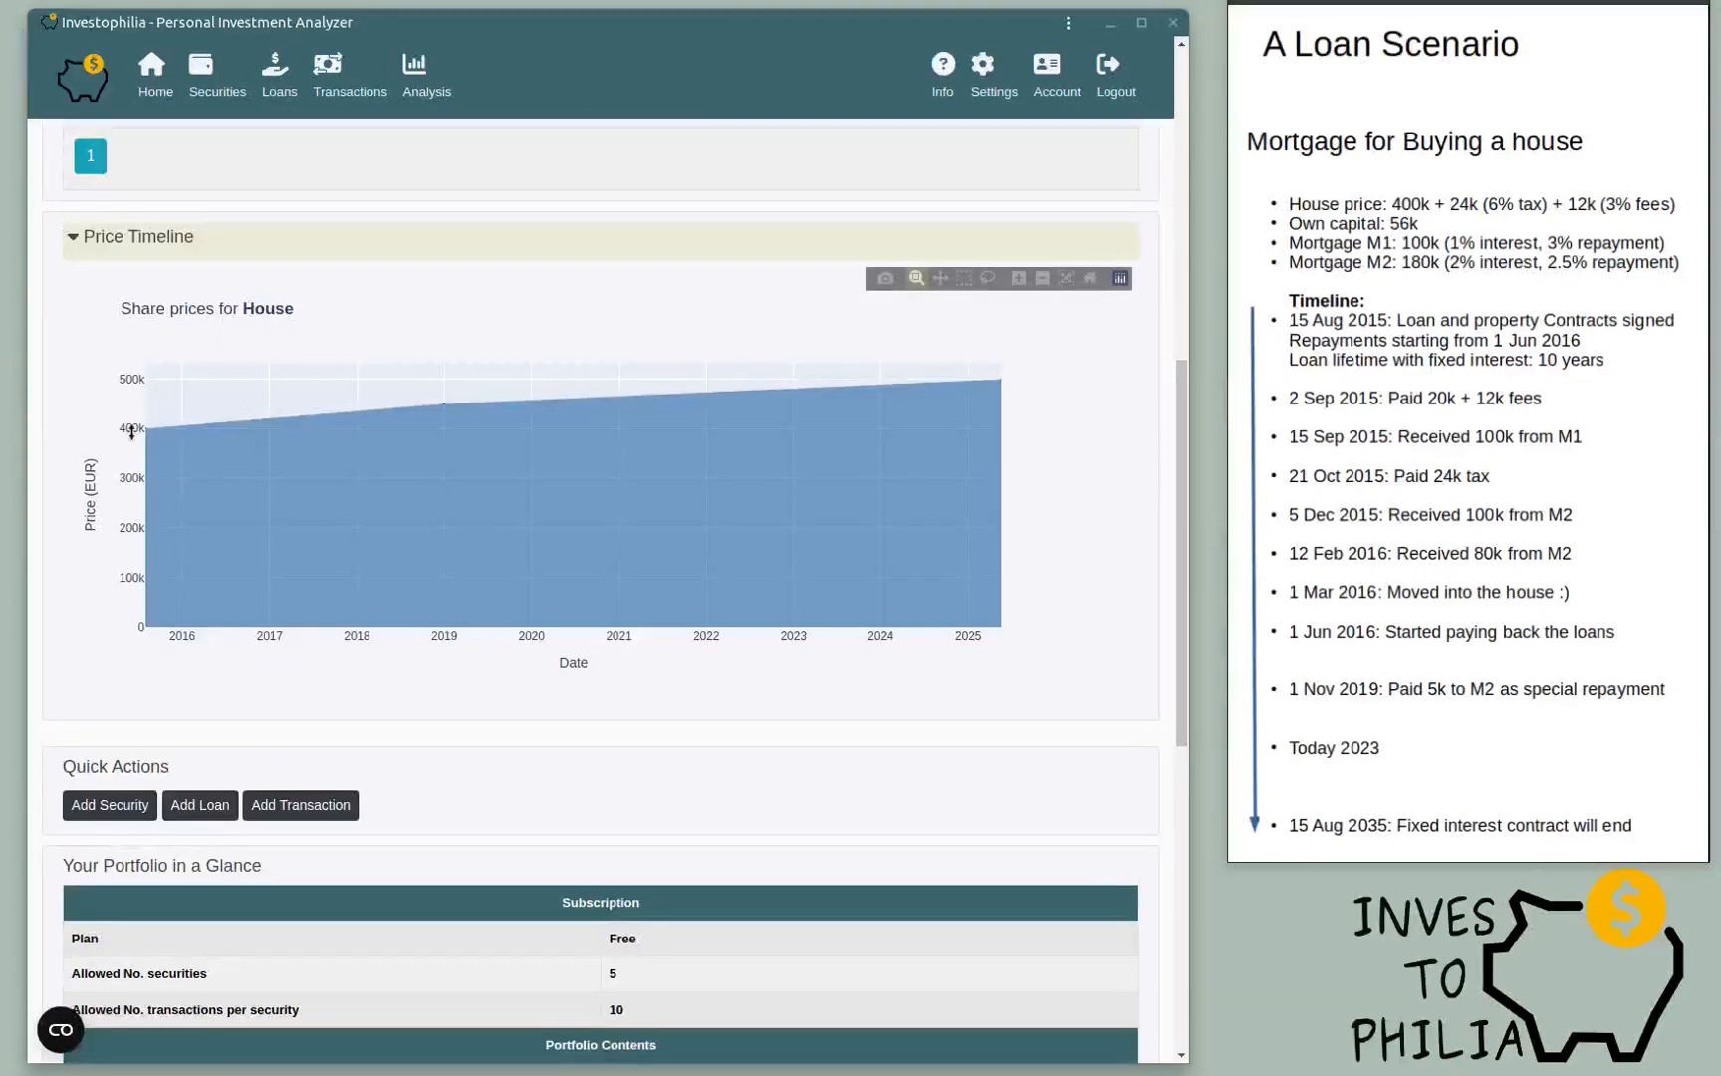
pyautogui.moveTo(150, 433)
pyautogui.moveTo(442, 409)
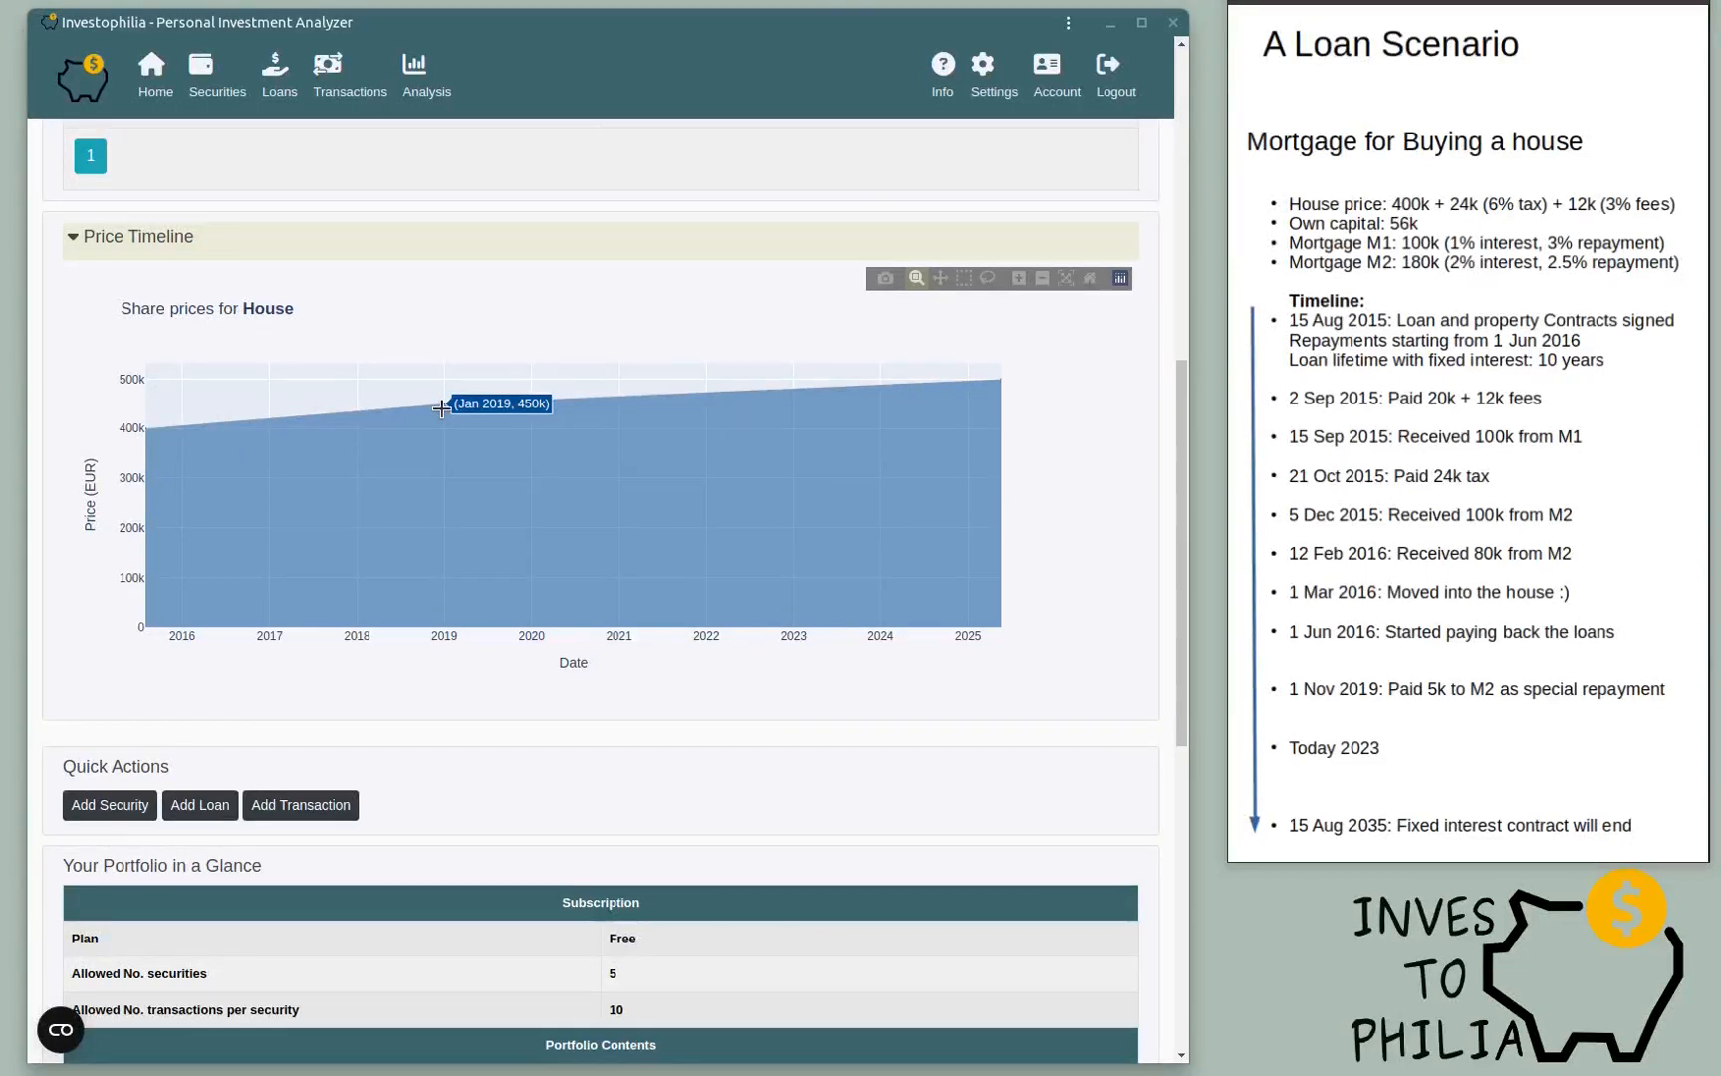
pyautogui.moveTo(998, 379)
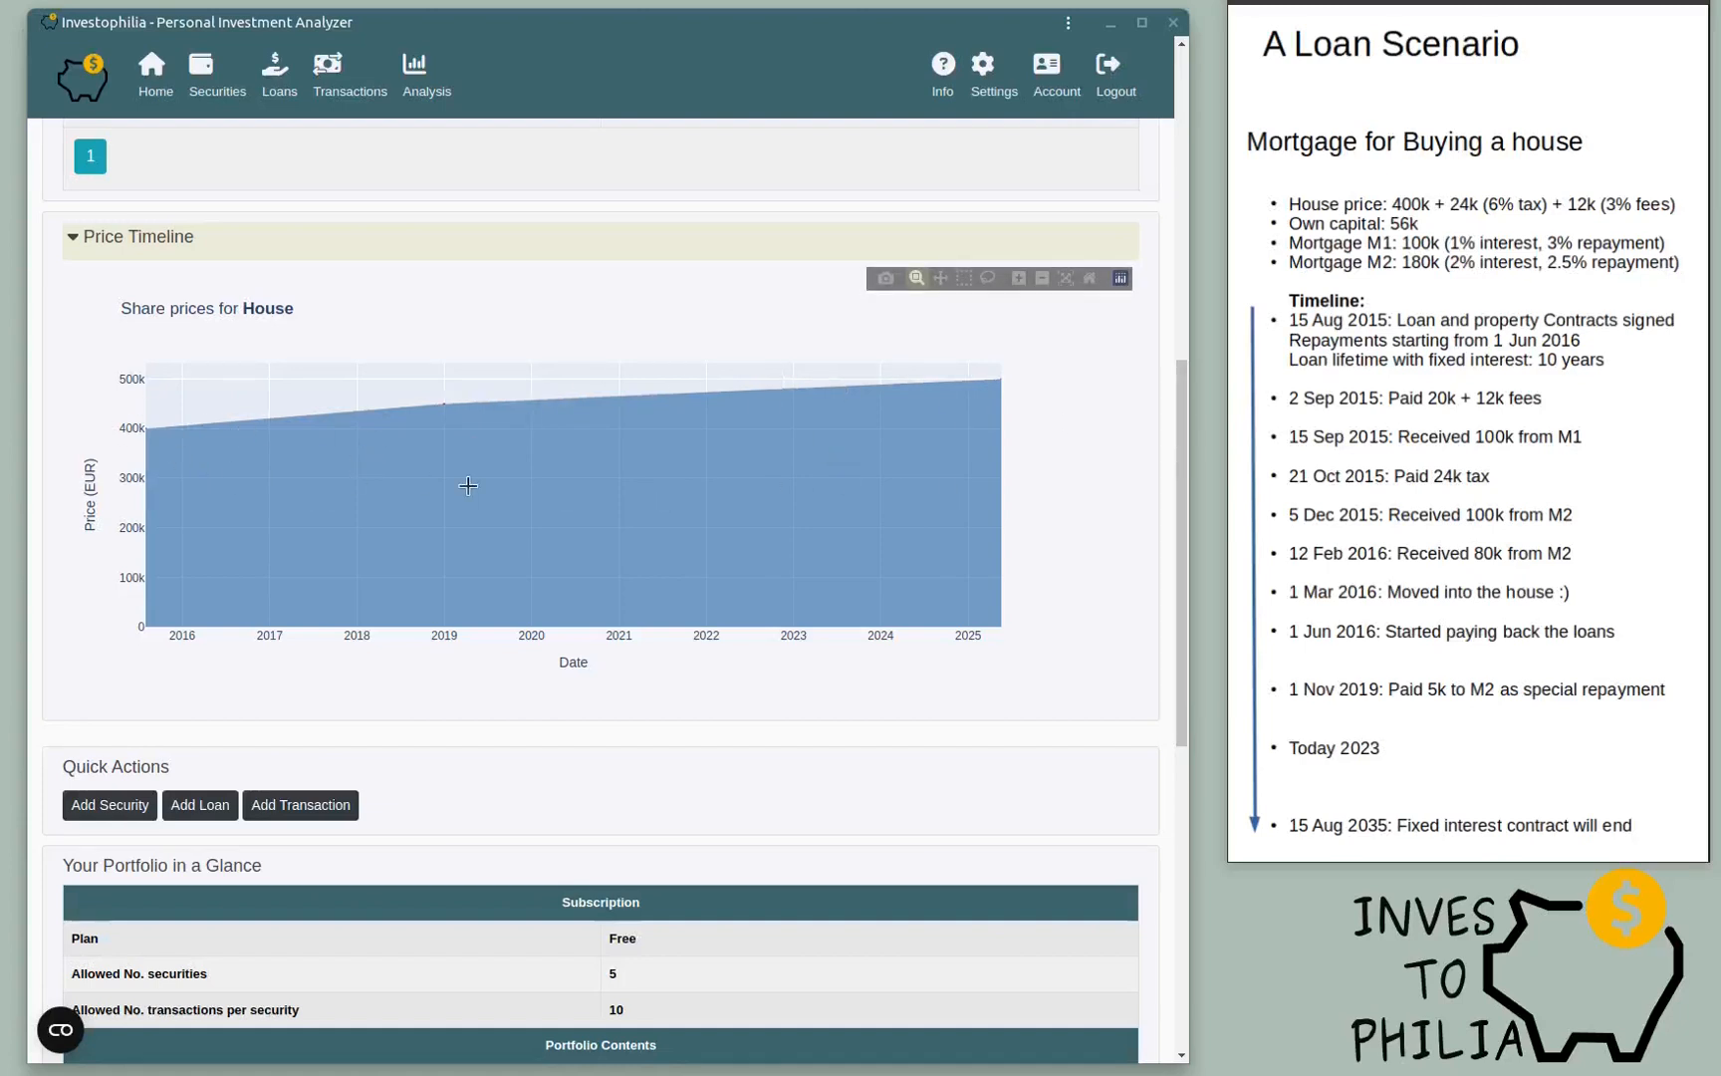
pyautogui.scroll(1, 414, 480)
pyautogui.scroll(1, 415, 454)
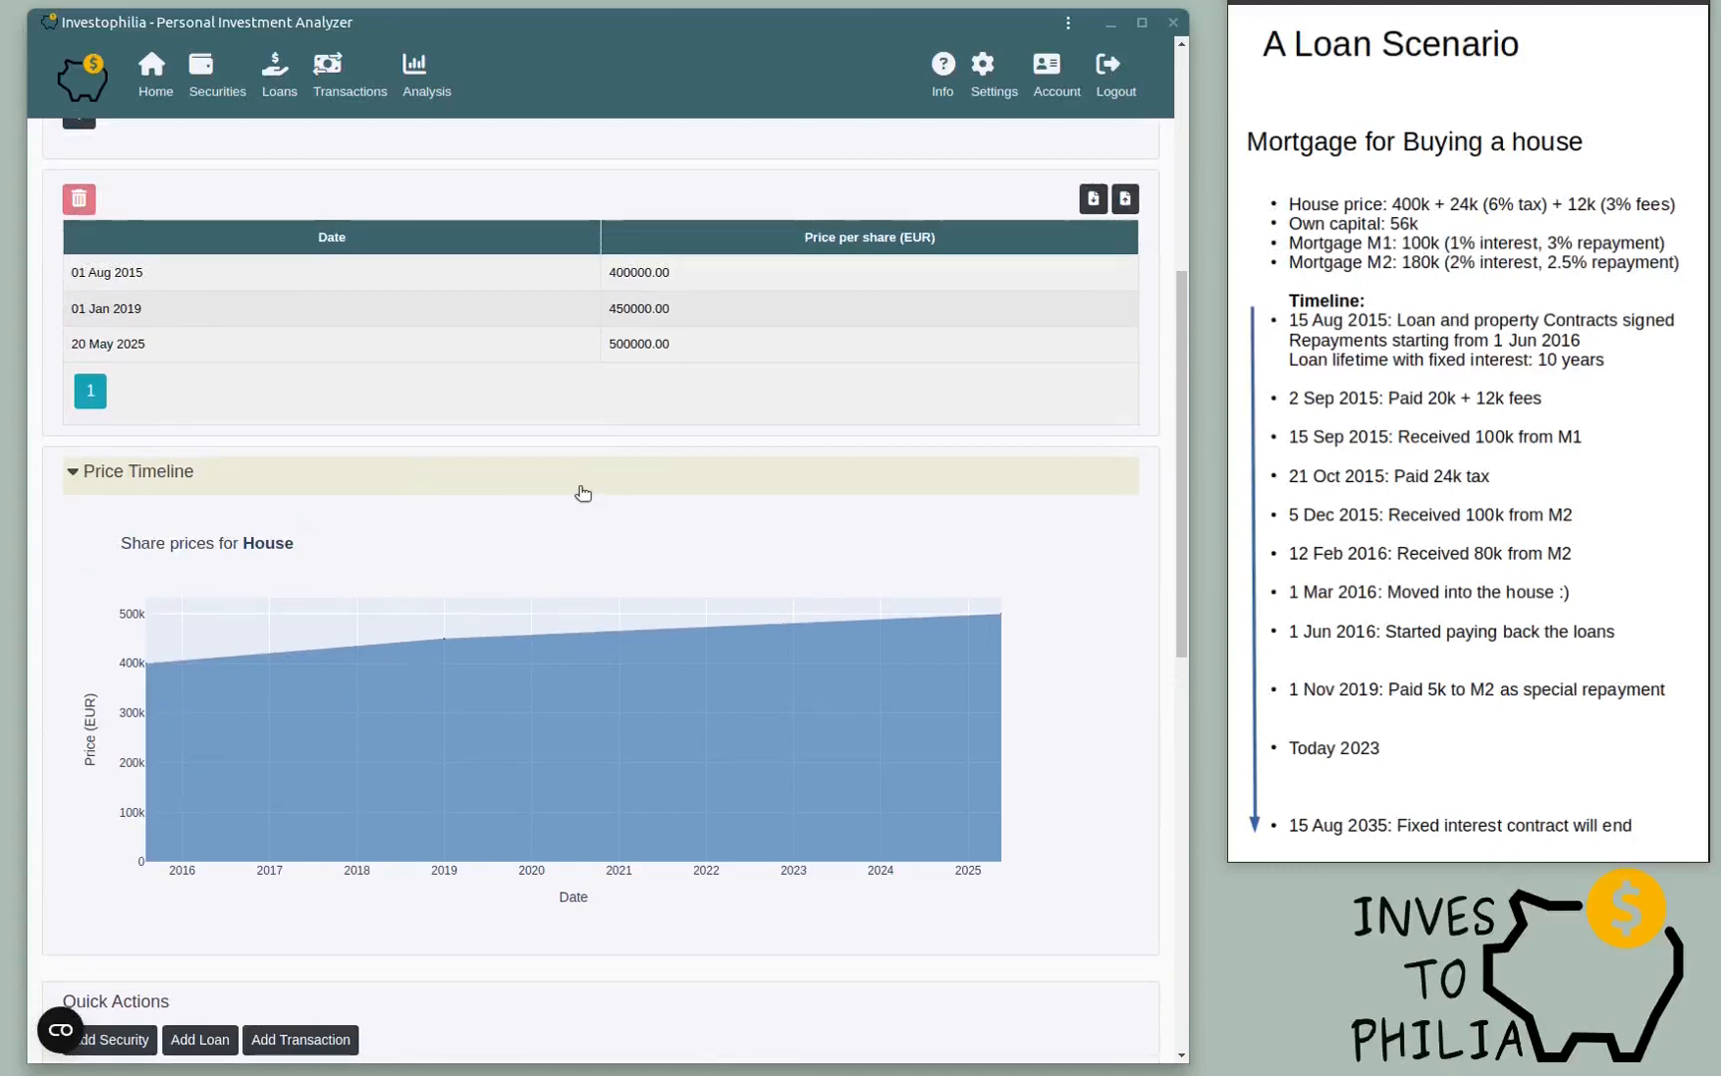
pyautogui.scroll(3, 582, 493)
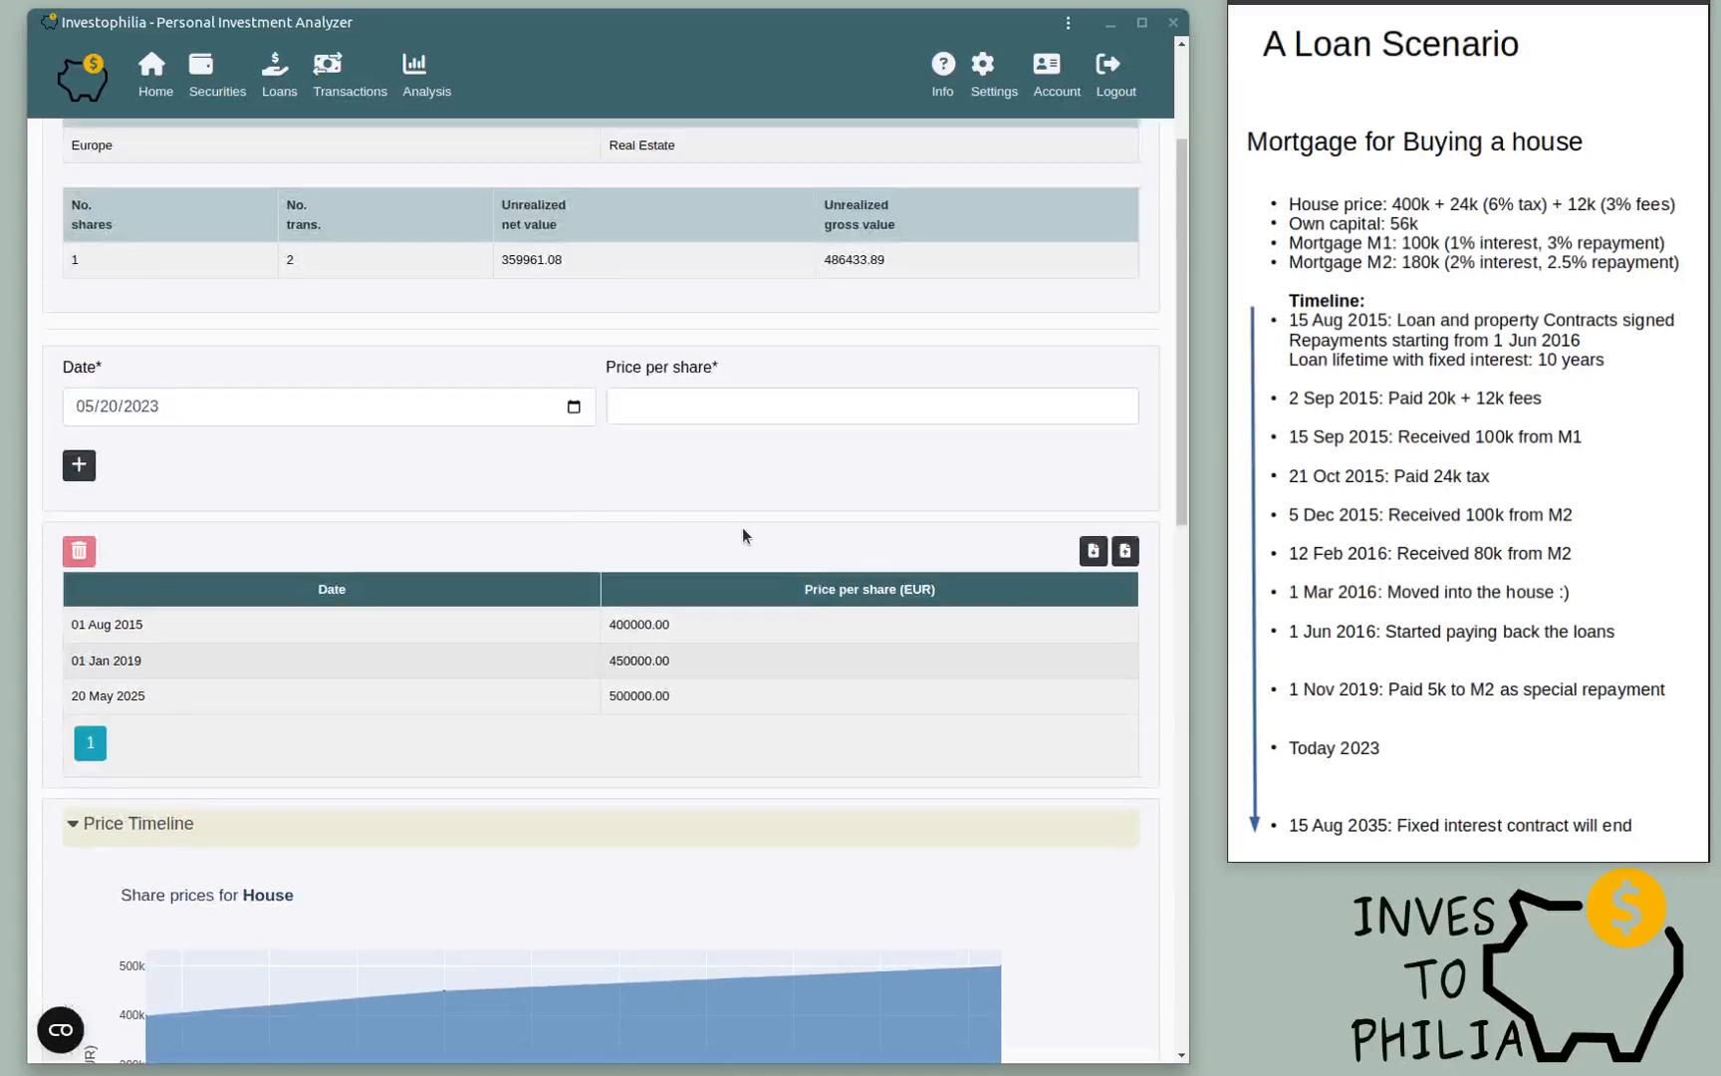
pyautogui.scroll(-3, 740, 530)
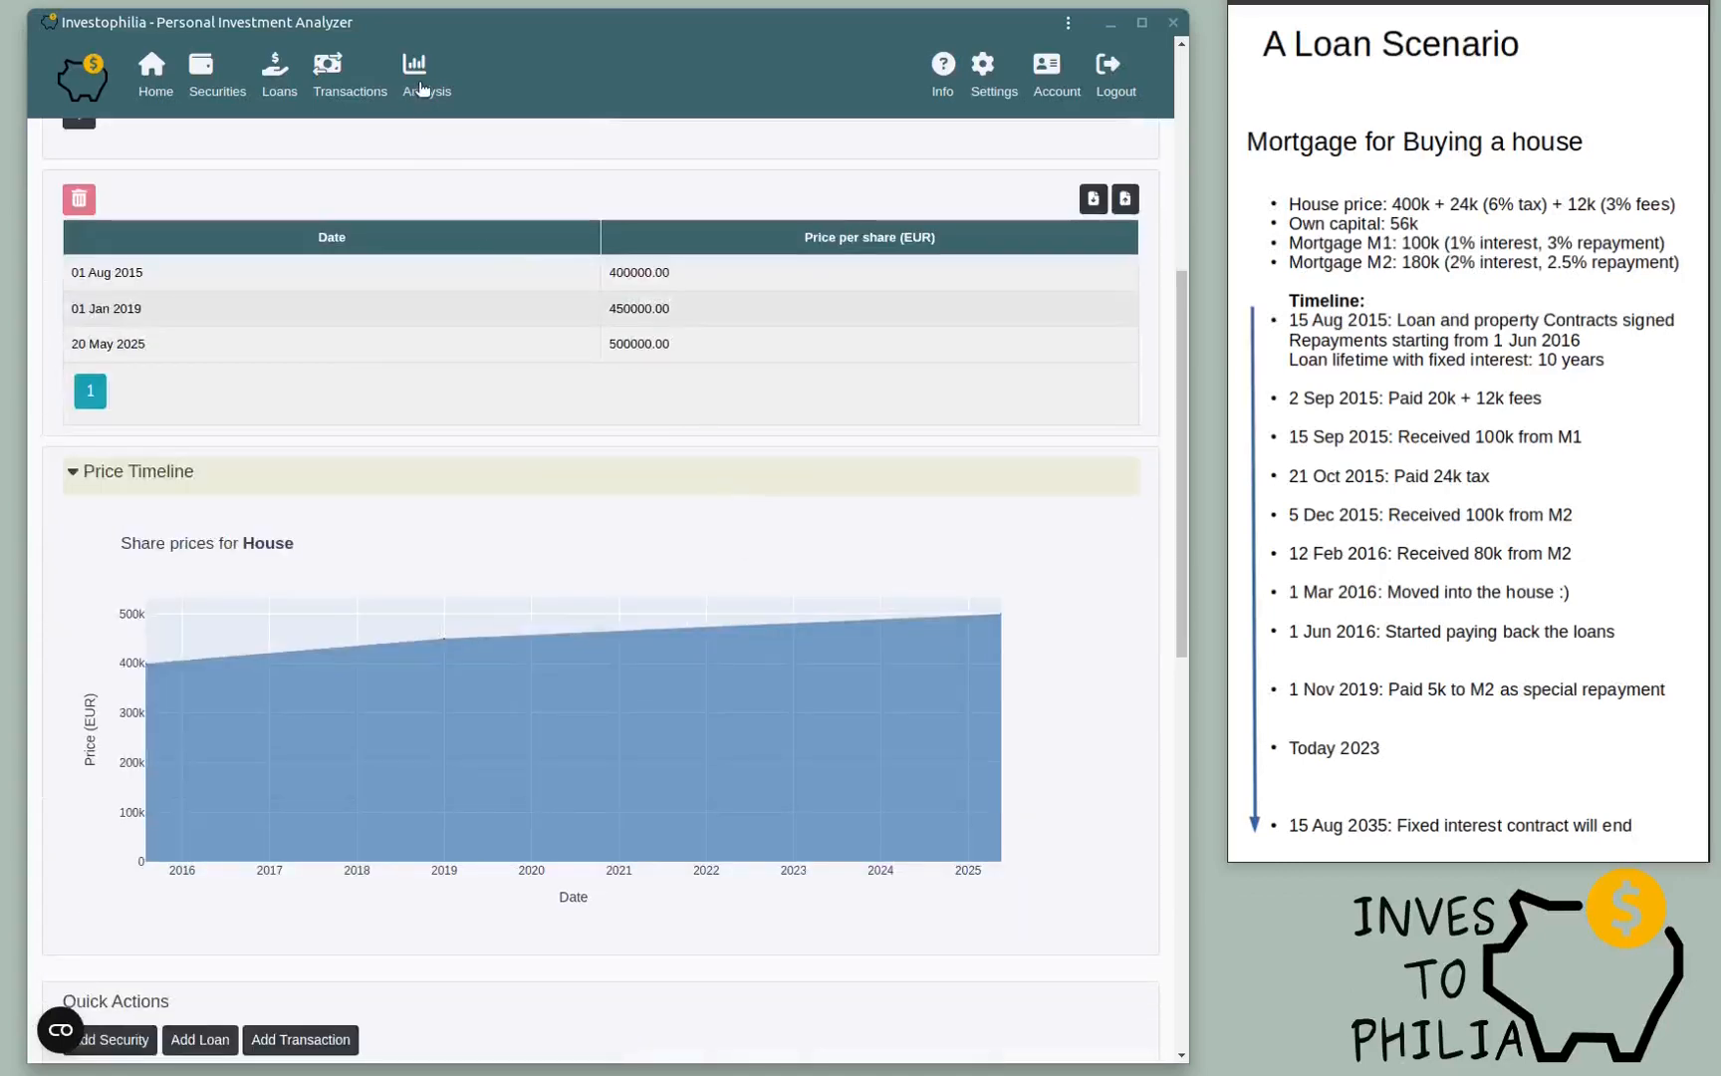